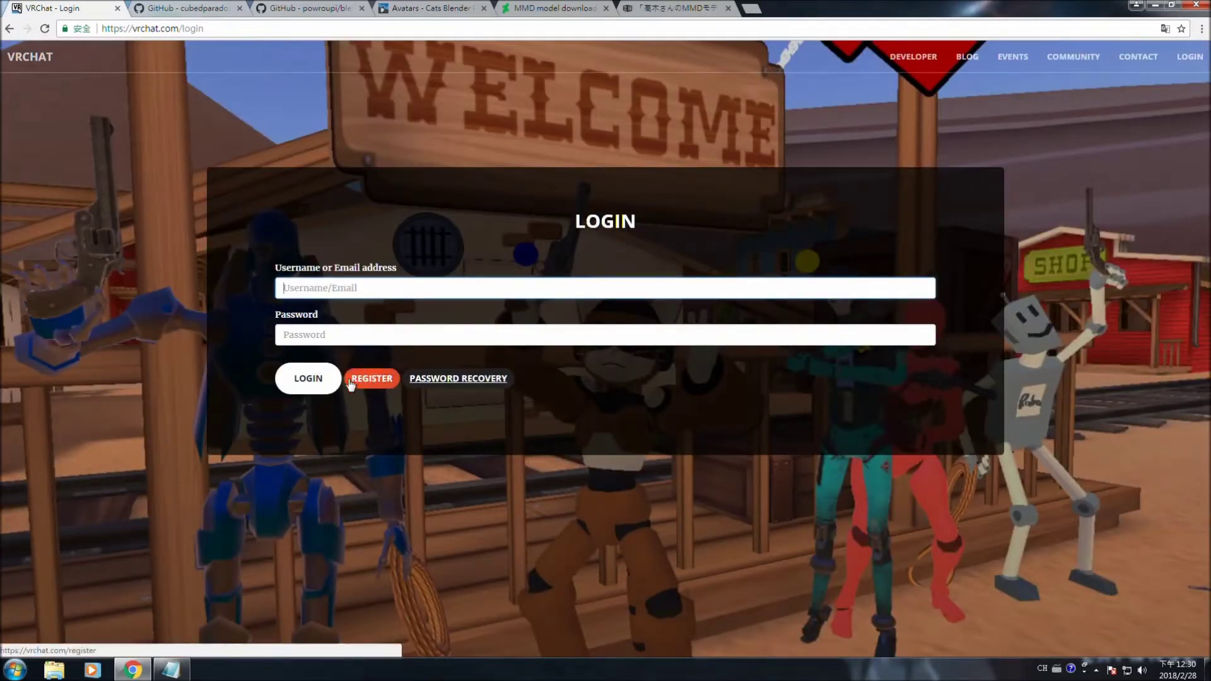
- Log in to VRChat with the saved account and start downloading the VRChat SDK unitypackage
click(329, 288)
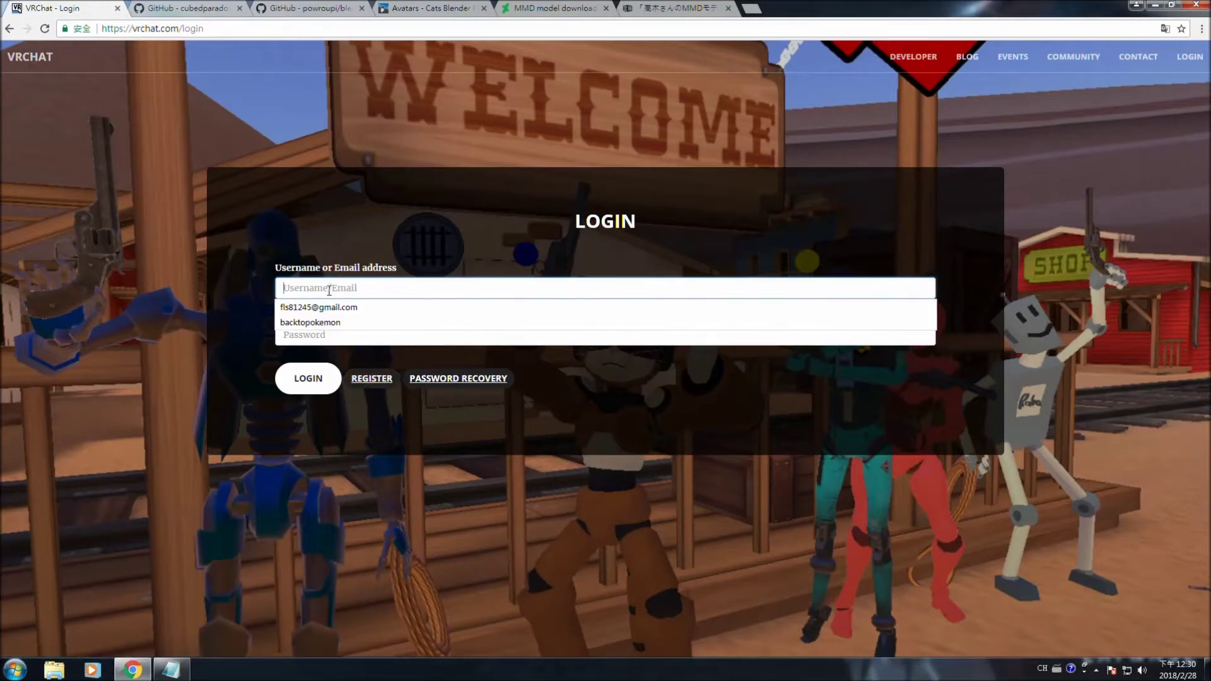
click(340, 306)
click(341, 330)
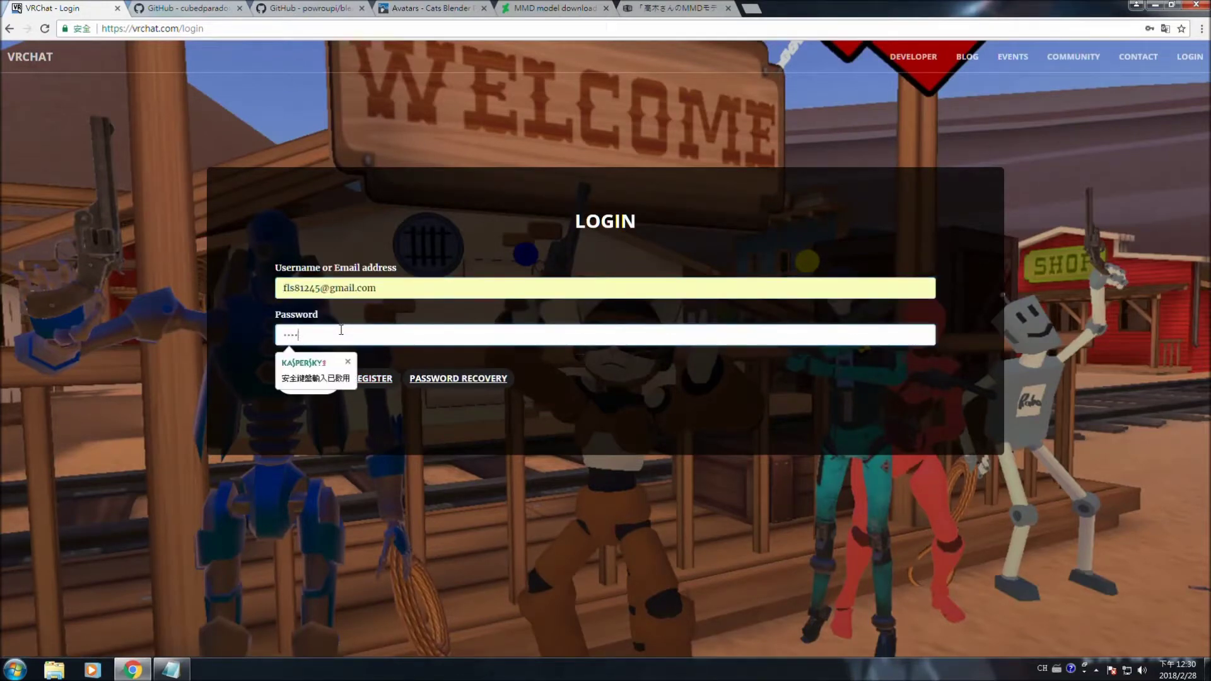
click(319, 391)
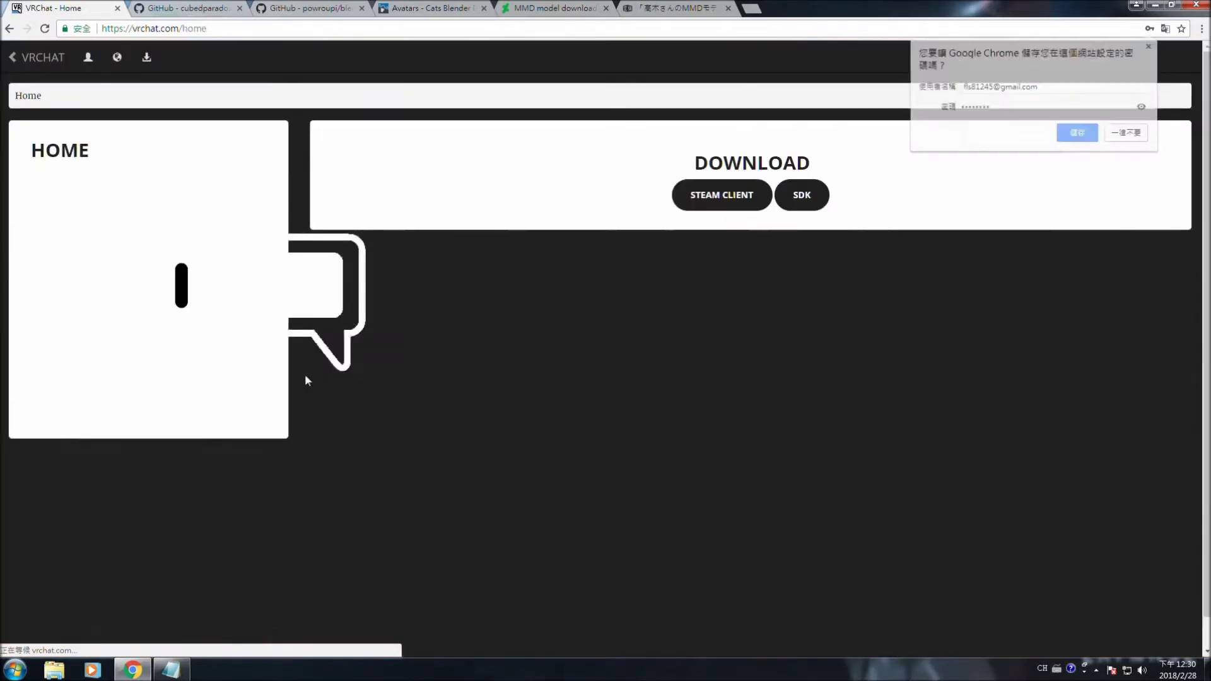
click(818, 204)
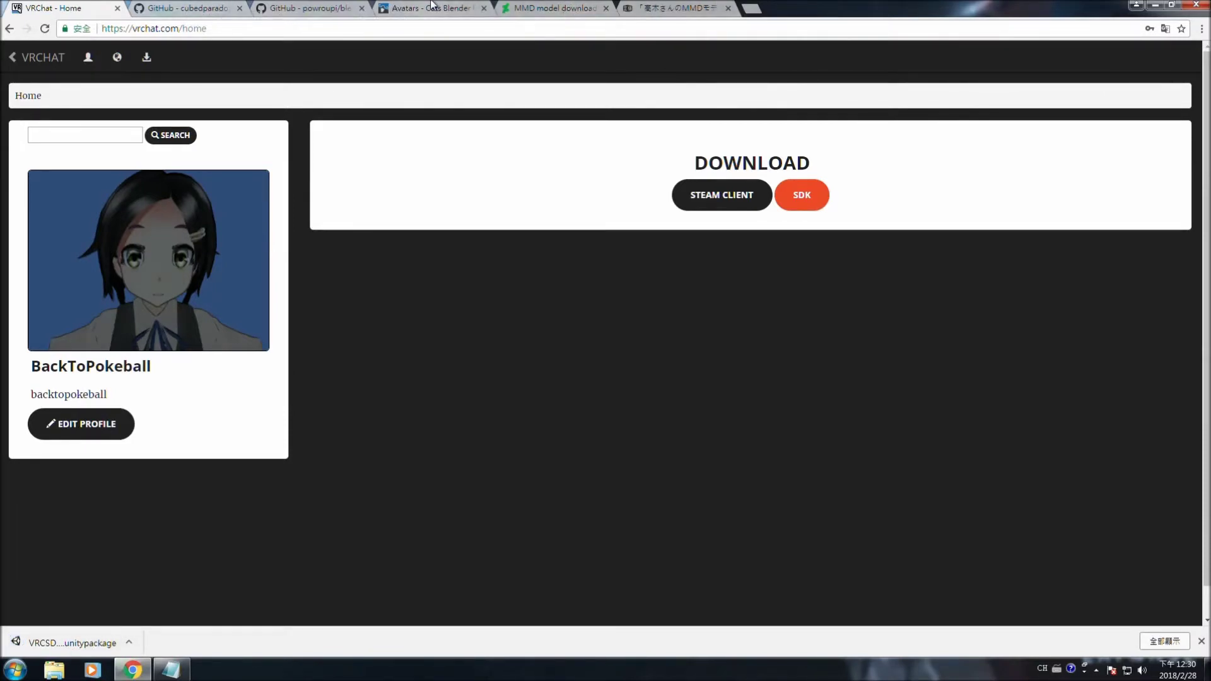
click(176, 671)
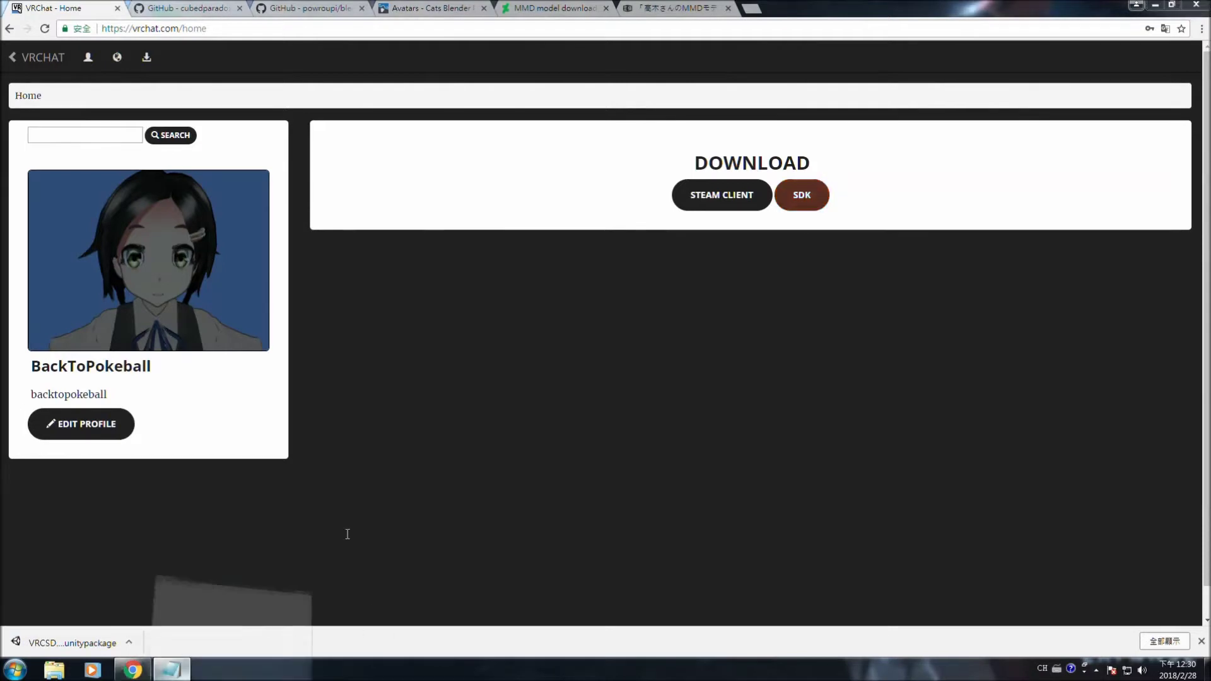
- Load the saved Unity link in a new Chrome tab to download the Unity 5.6.3p1 installer
drag(620, 283, 3, 271)
key(ctrl+c)
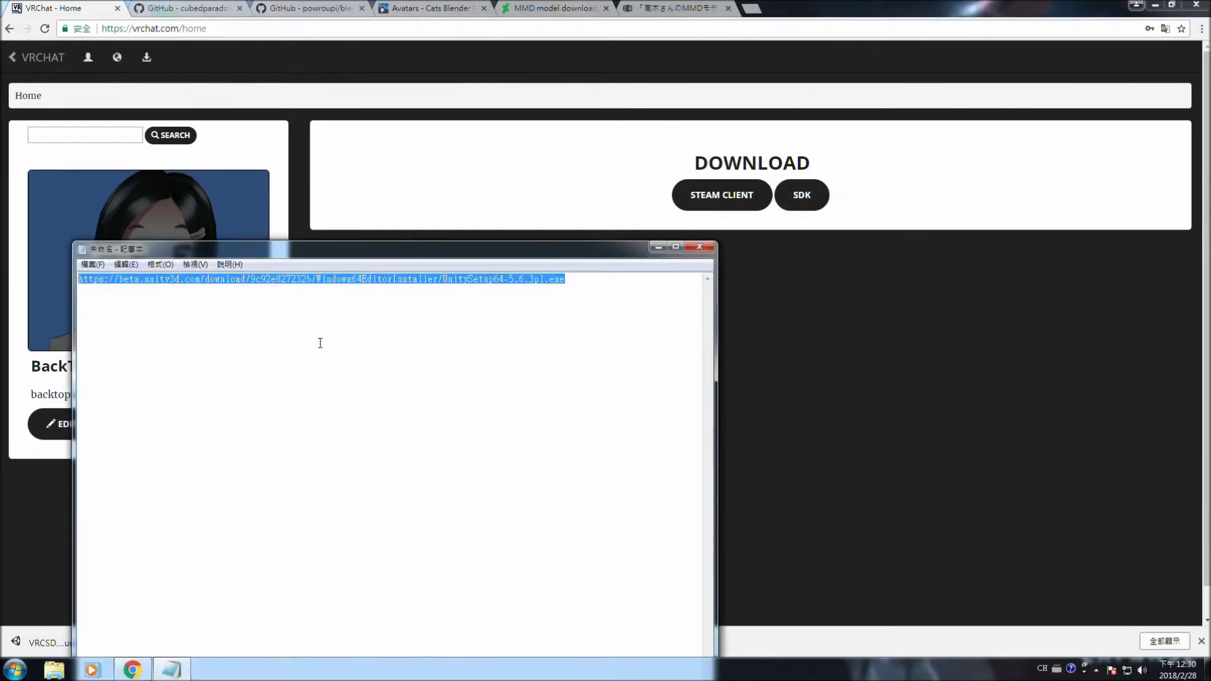
click(784, 1)
click(751, 9)
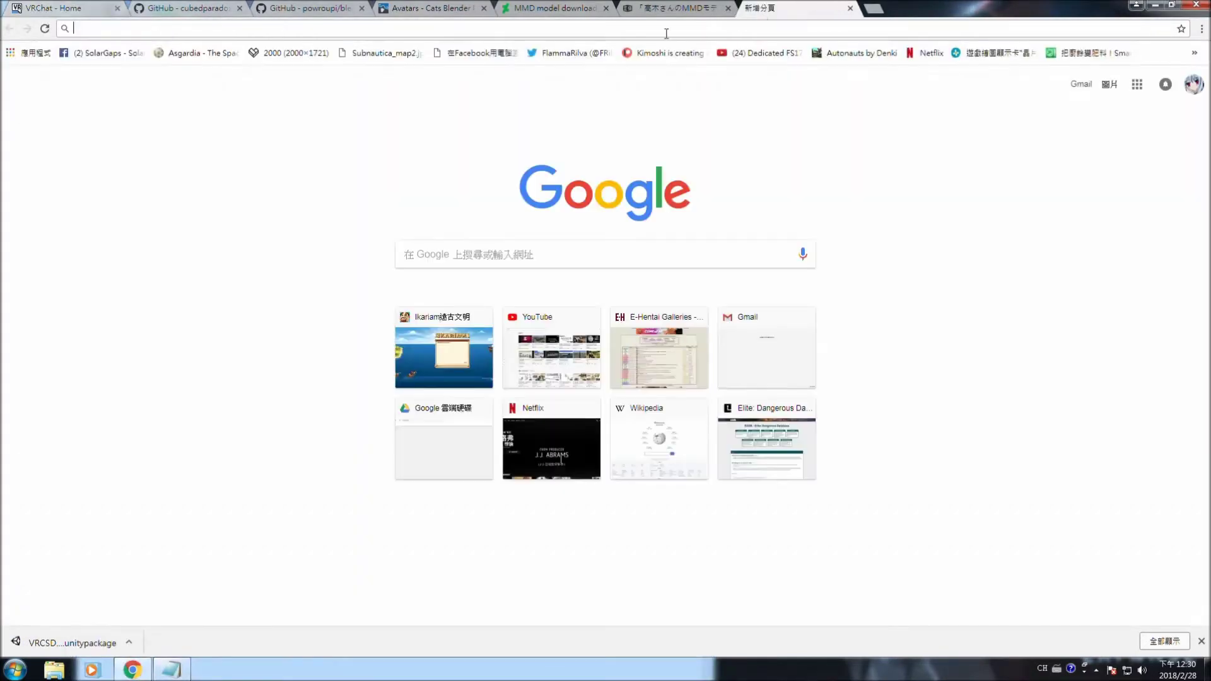
key(ctrl+v)
key(Return)
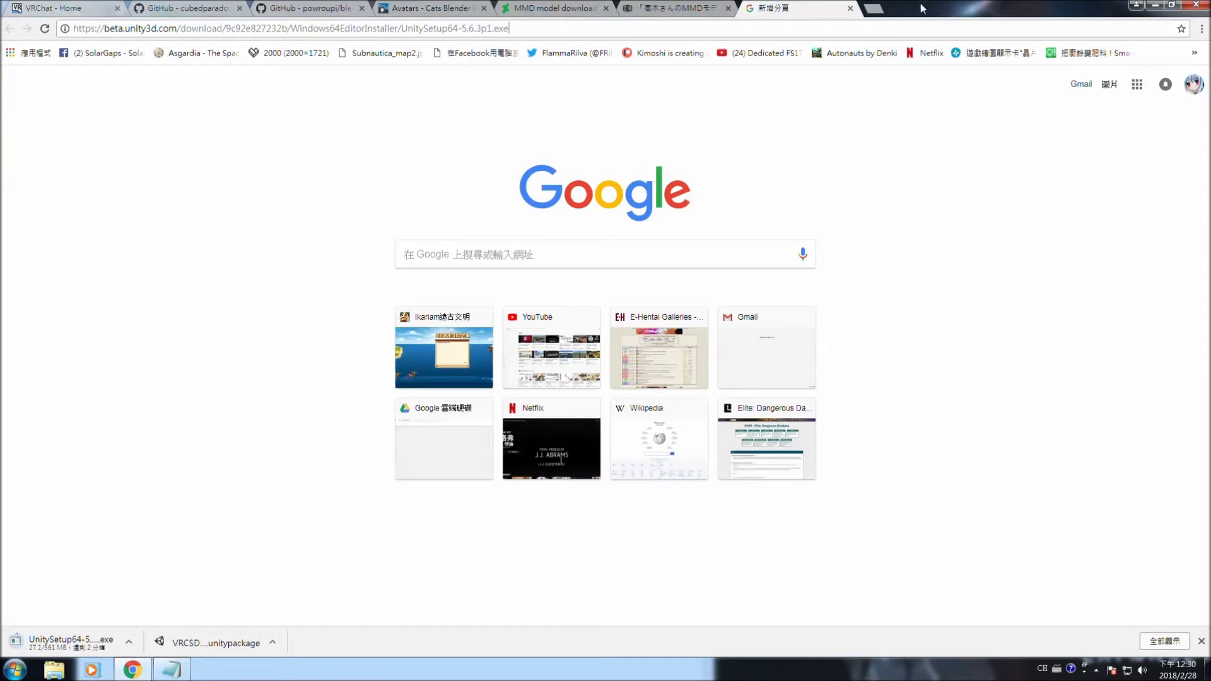
click(851, 9)
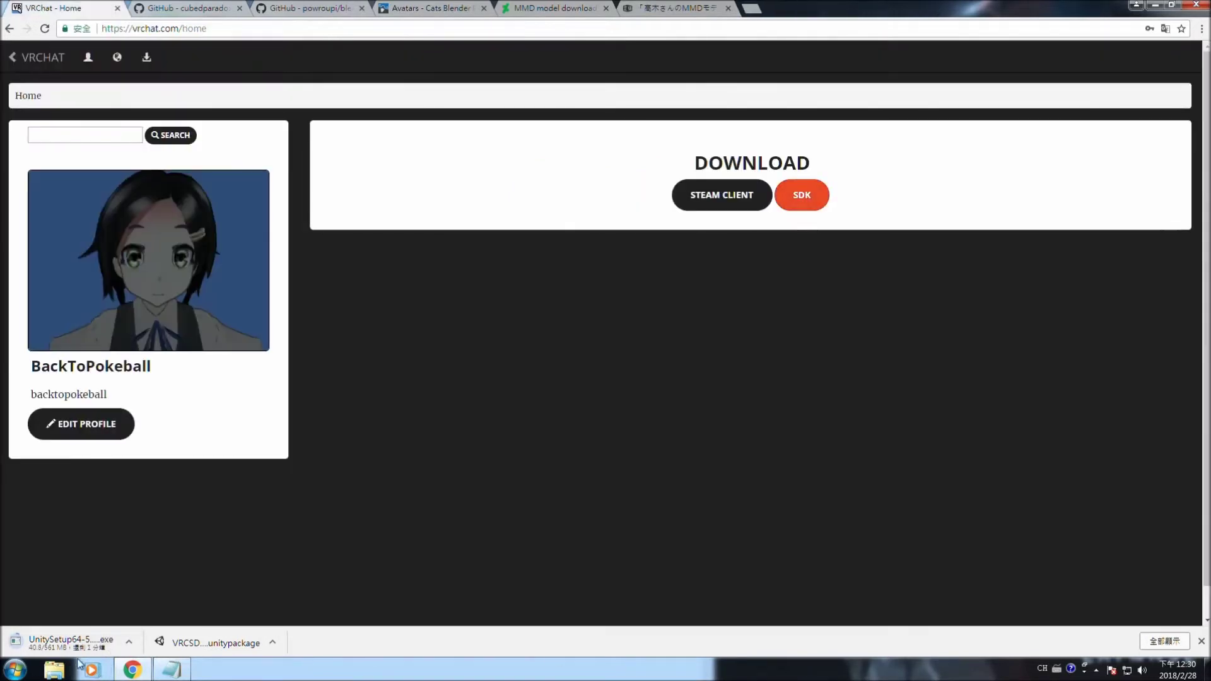
key(super)
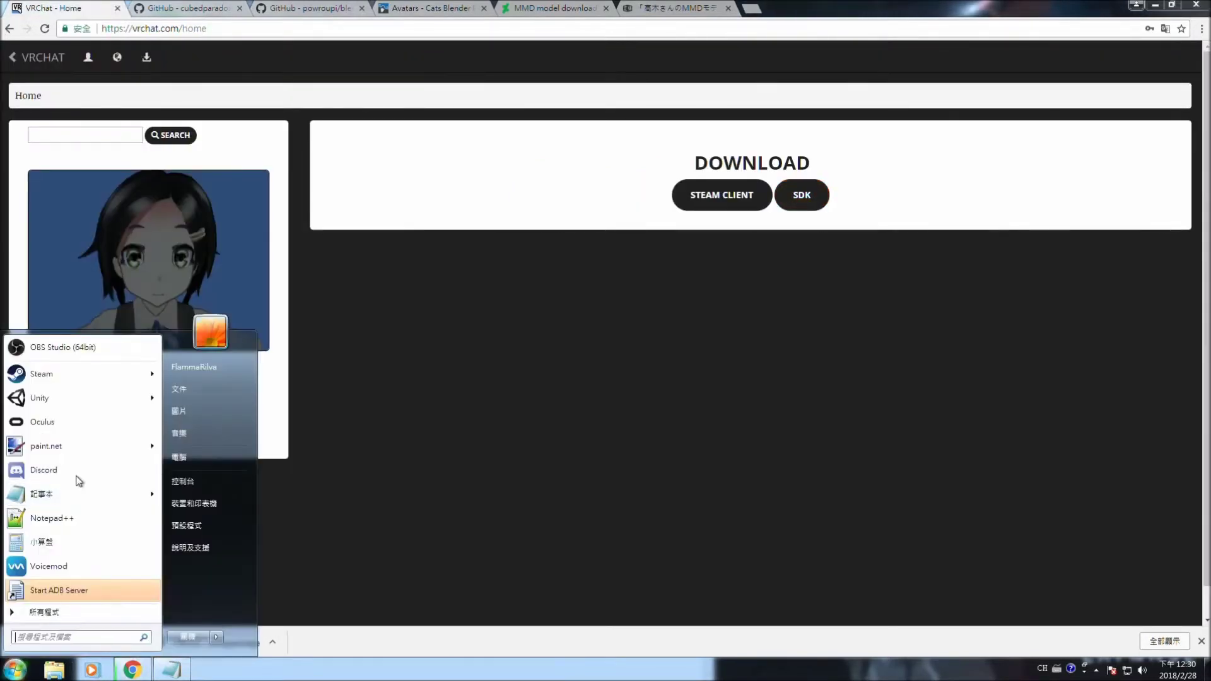
- Launch Steam, dismiss its news window and search the store for 'blender'
click(58, 372)
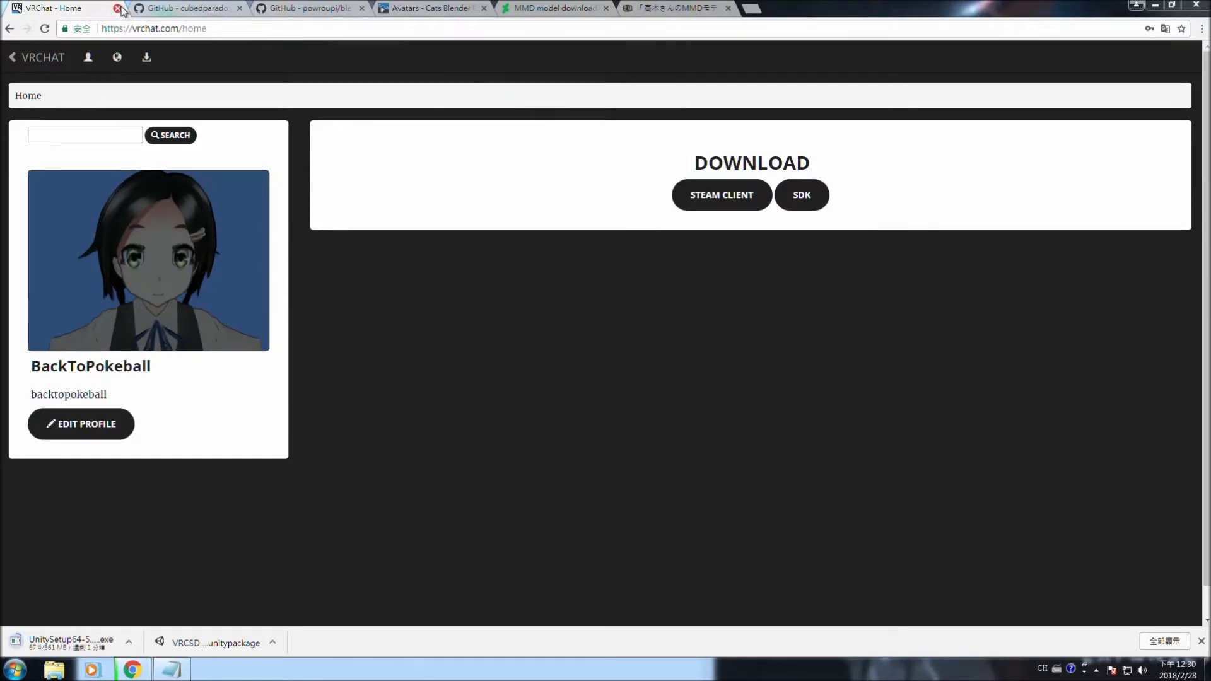
click(119, 9)
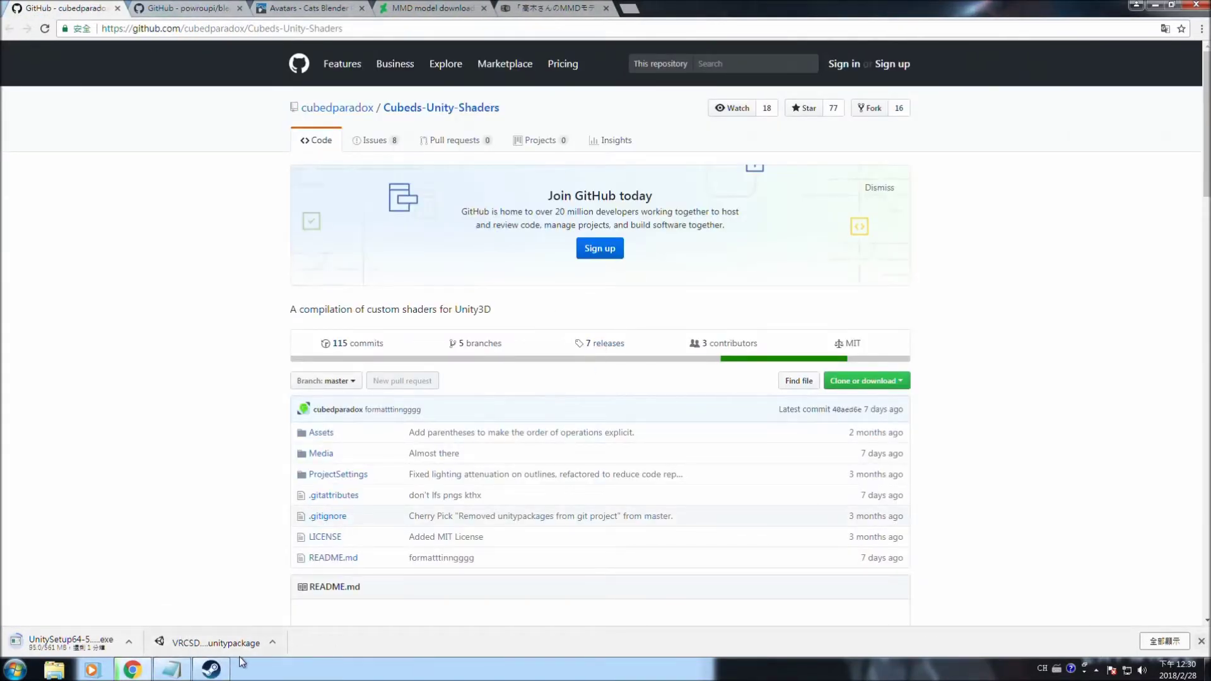
click(204, 674)
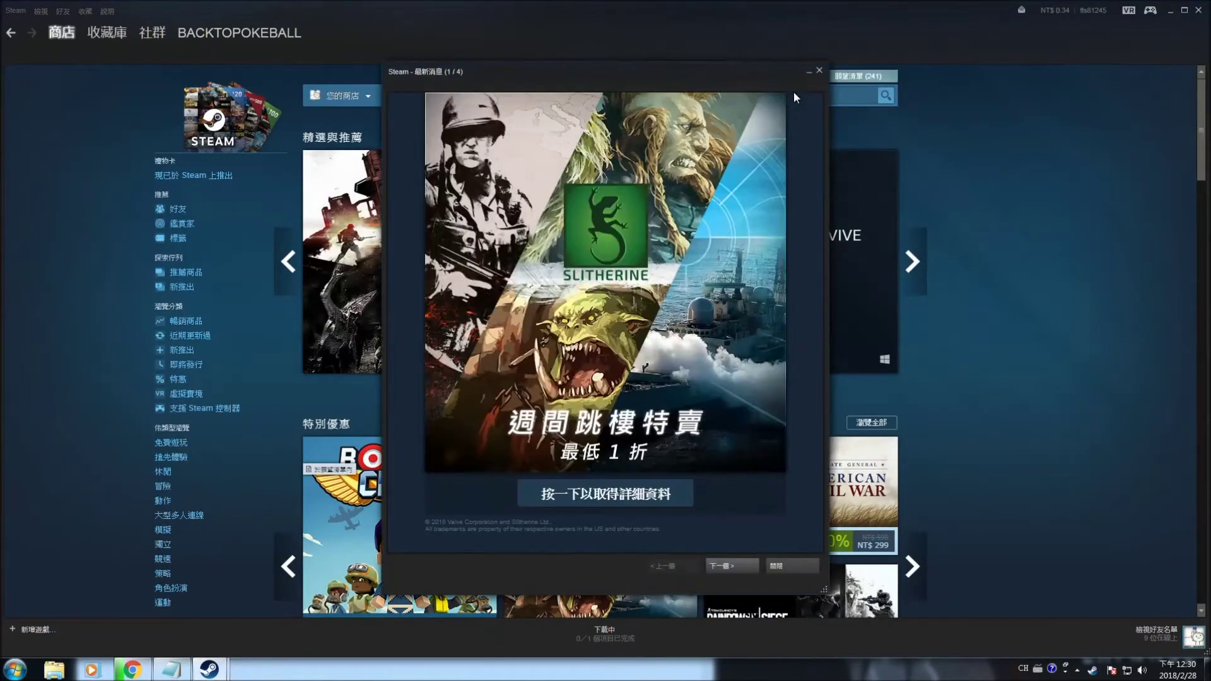
click(819, 71)
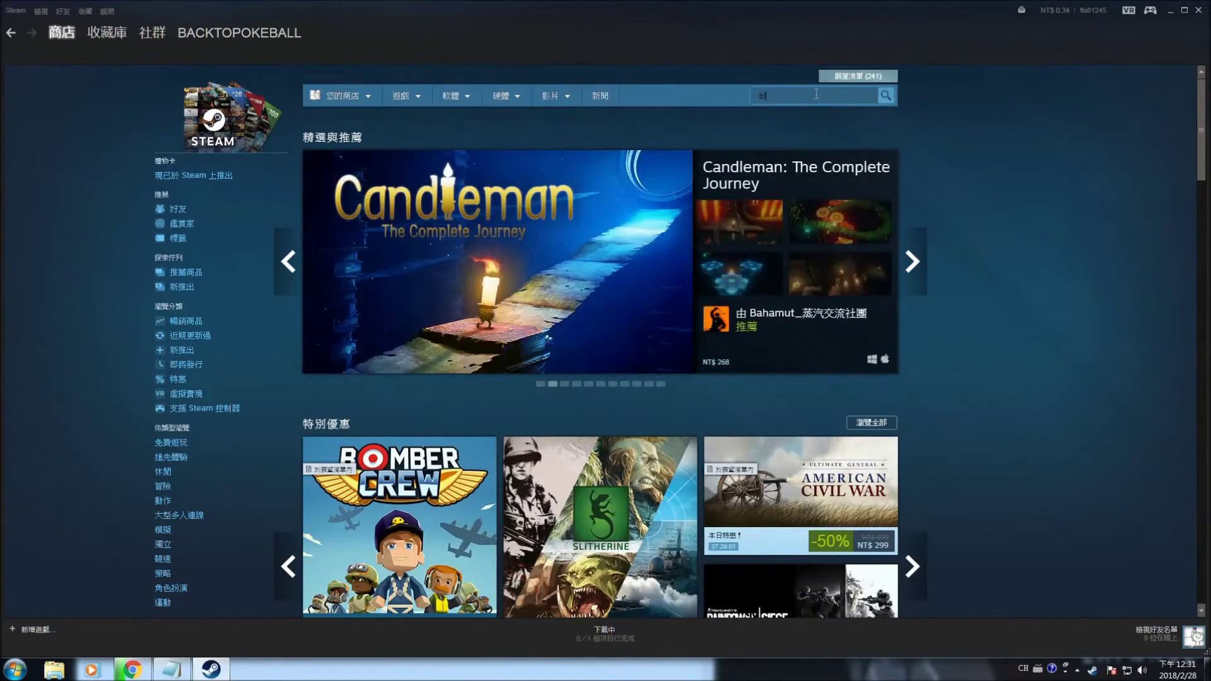
text(er)
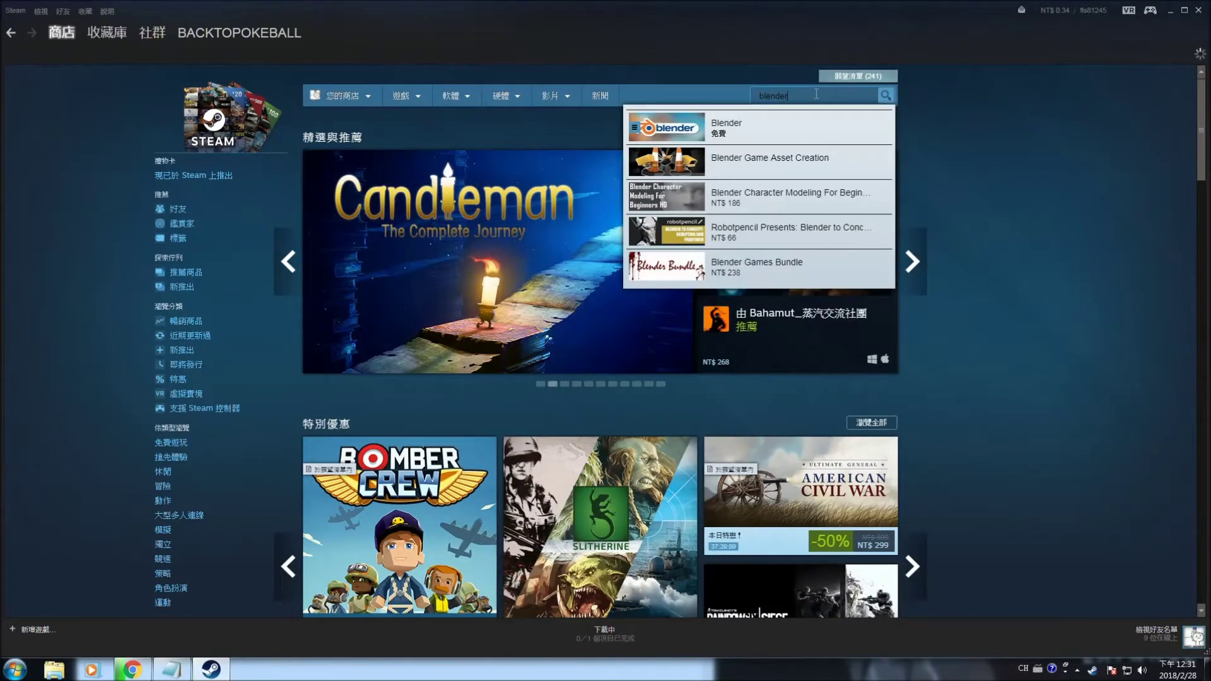
key(Return)
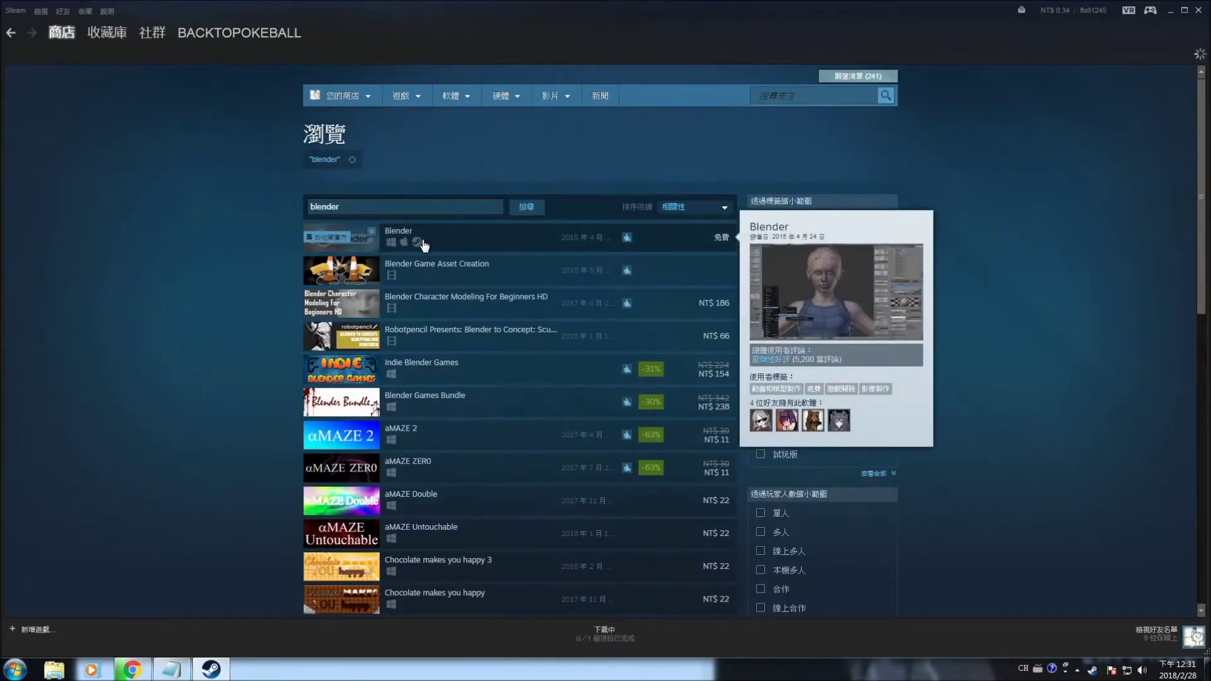
- Check Blender's Steam store page, then return to Chrome's blender_mmd_tools repository tab
click(424, 245)
scroll(570, 422, down, 3)
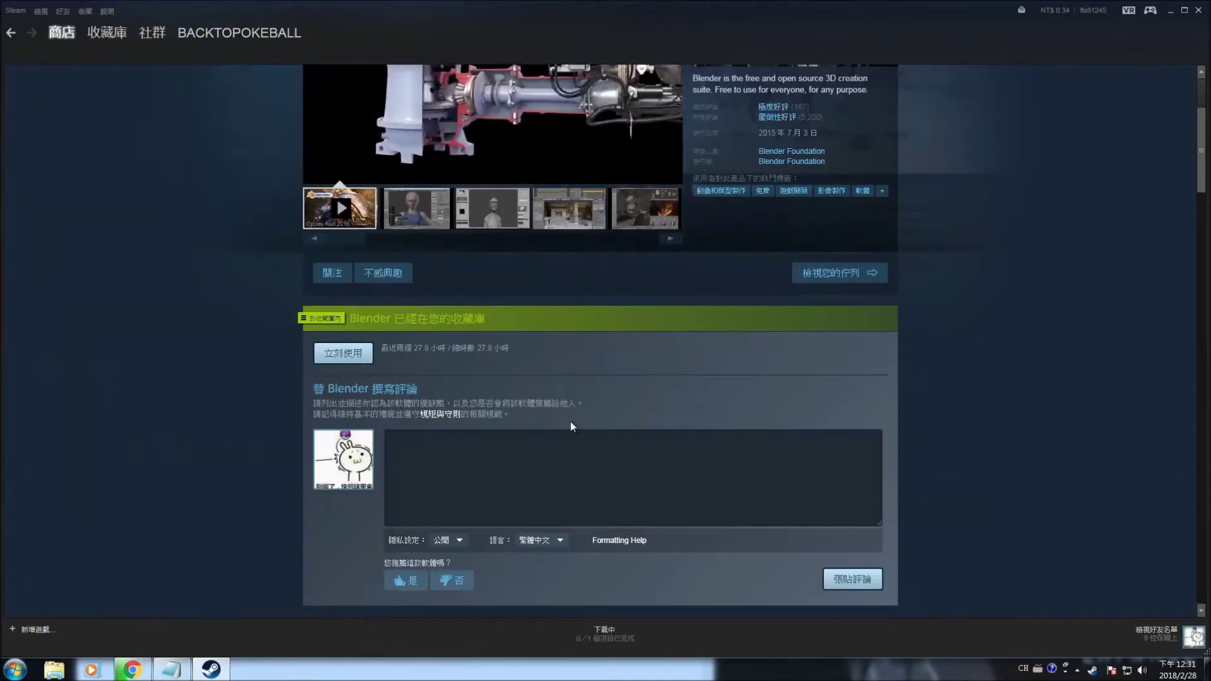
scroll(500, 372, up, 3)
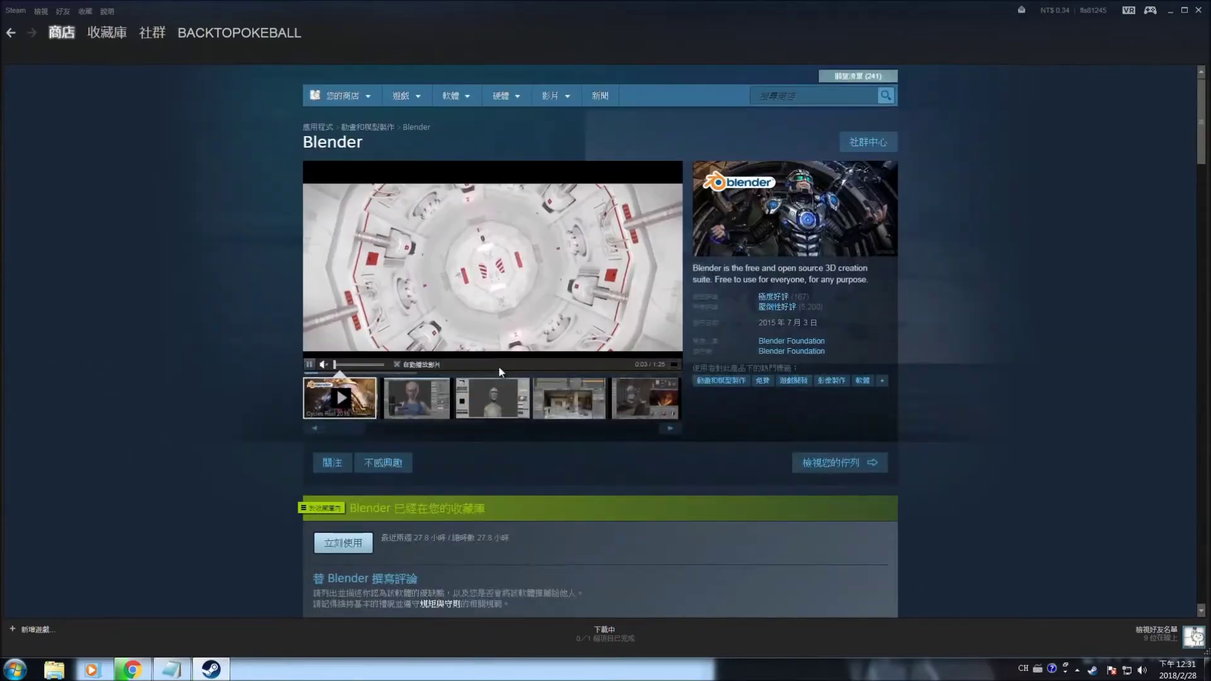
click(142, 673)
click(198, 7)
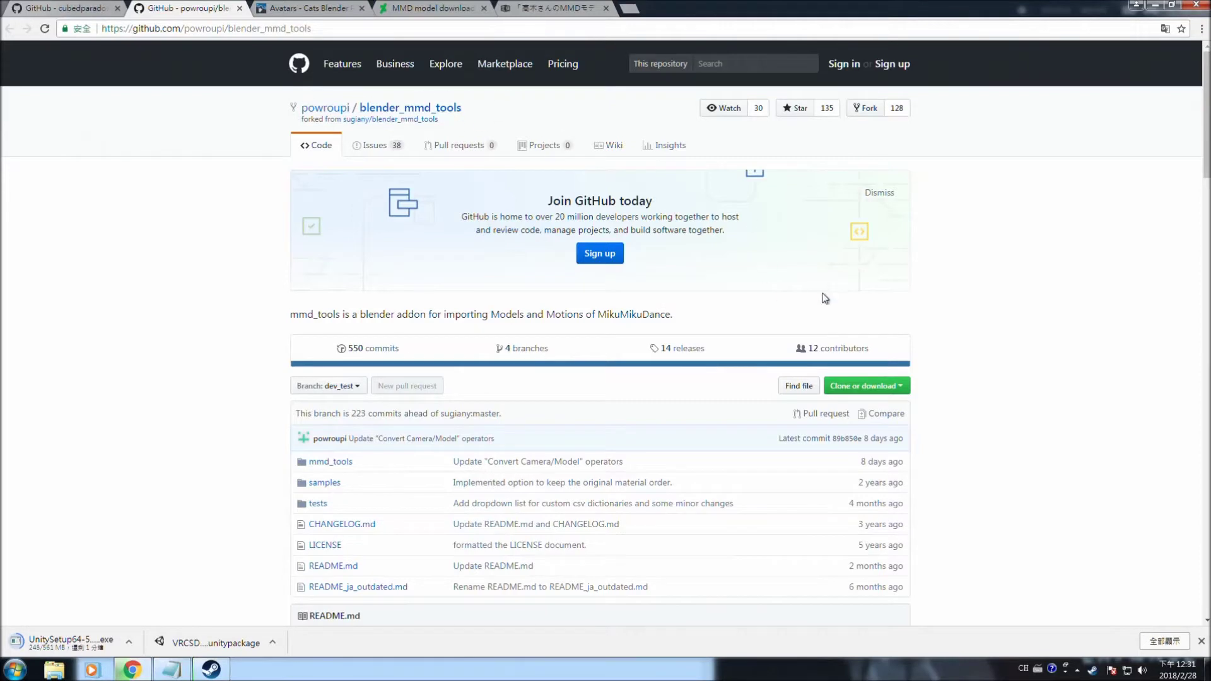
- Download blender_mmd_tools as a ZIP, then get the Cats Blender Plugin zip from its thread
click(876, 387)
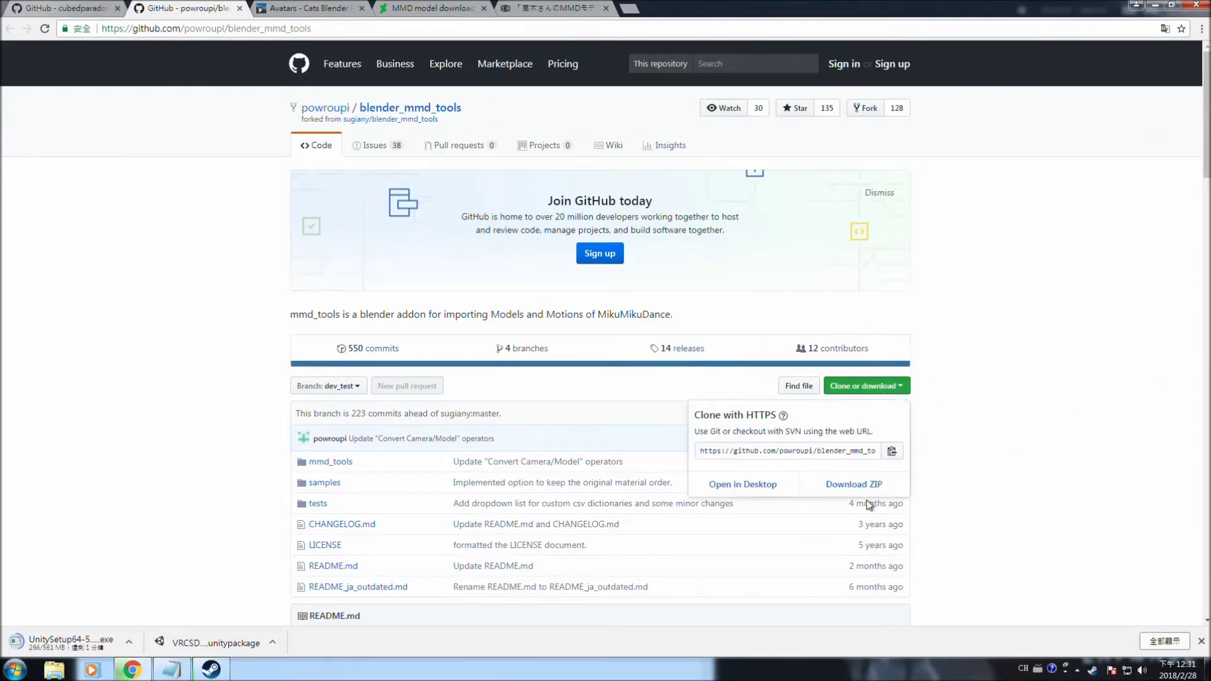
click(851, 486)
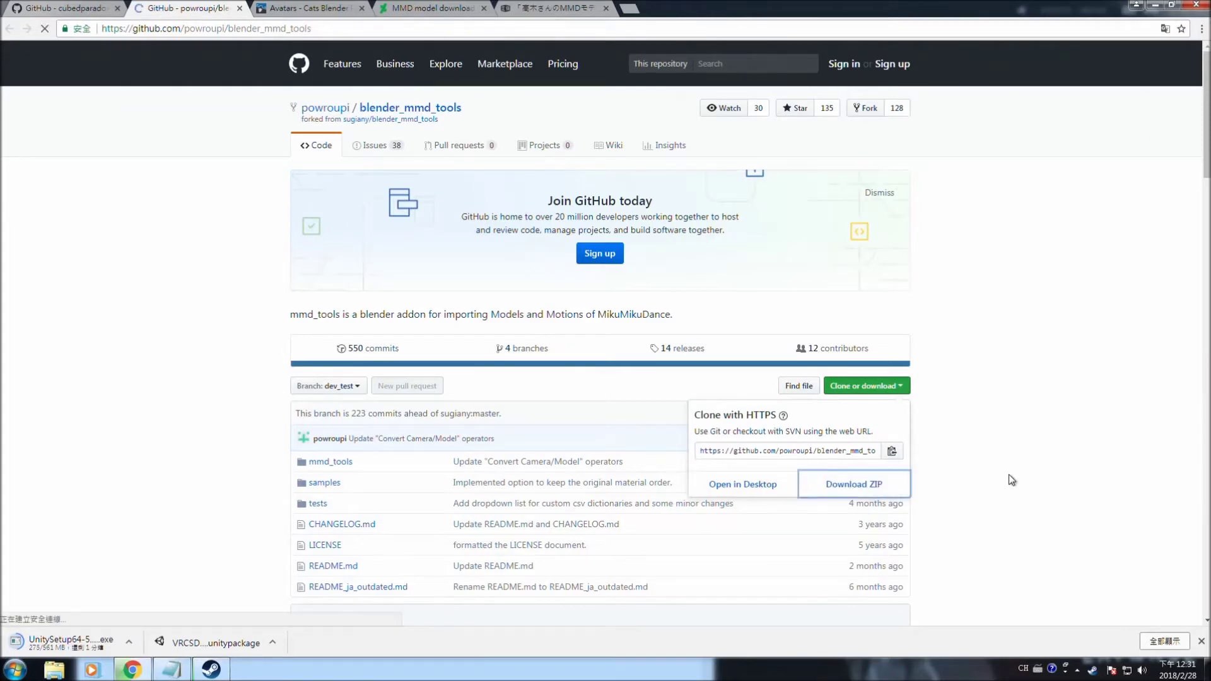
click(316, 6)
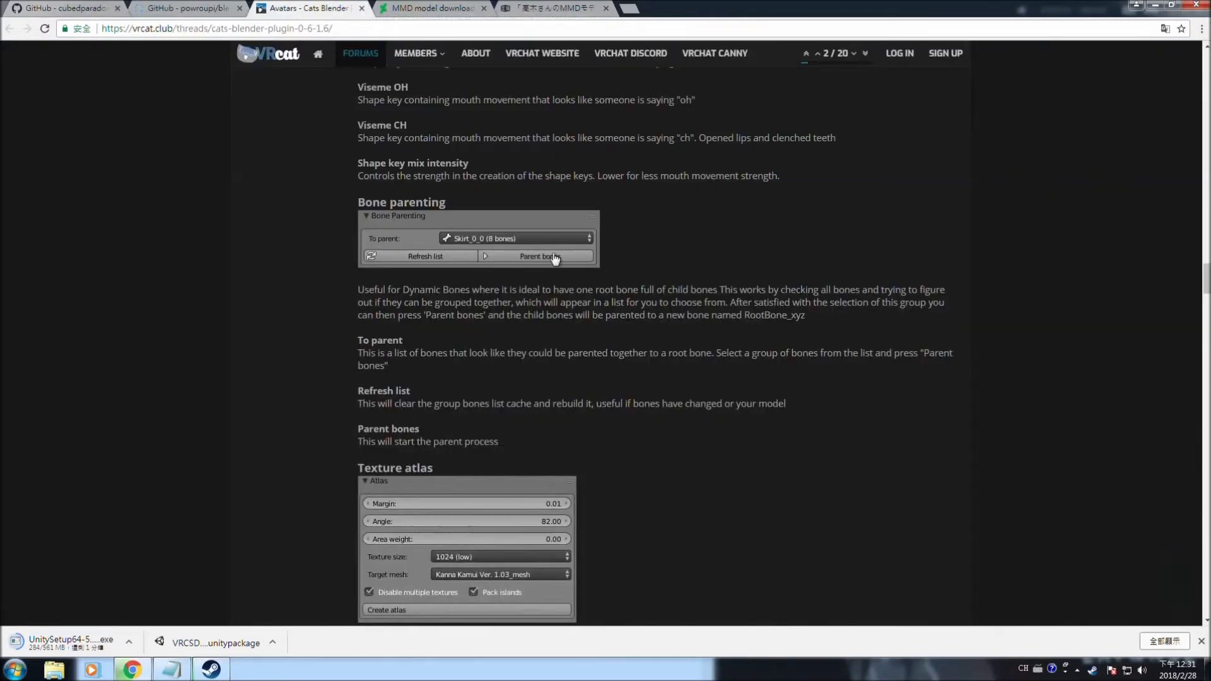
scroll(670, 289, up, 20)
scroll(670, 290, up, 20)
scroll(672, 289, down, 5)
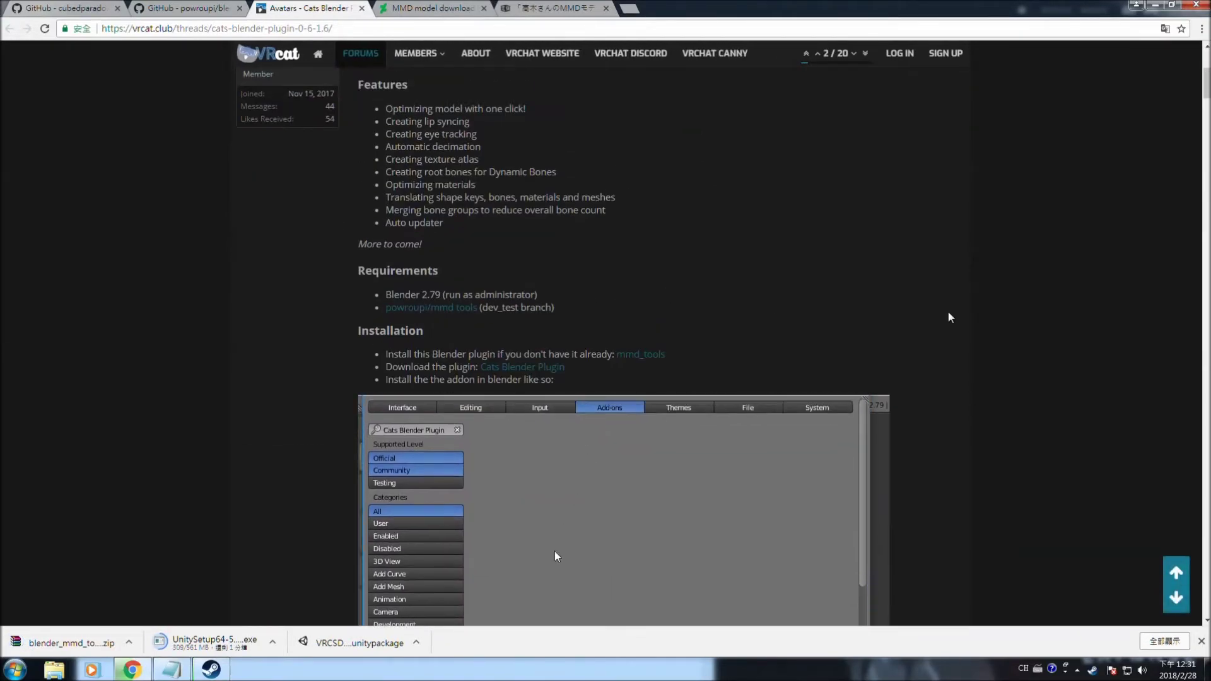
click(516, 367)
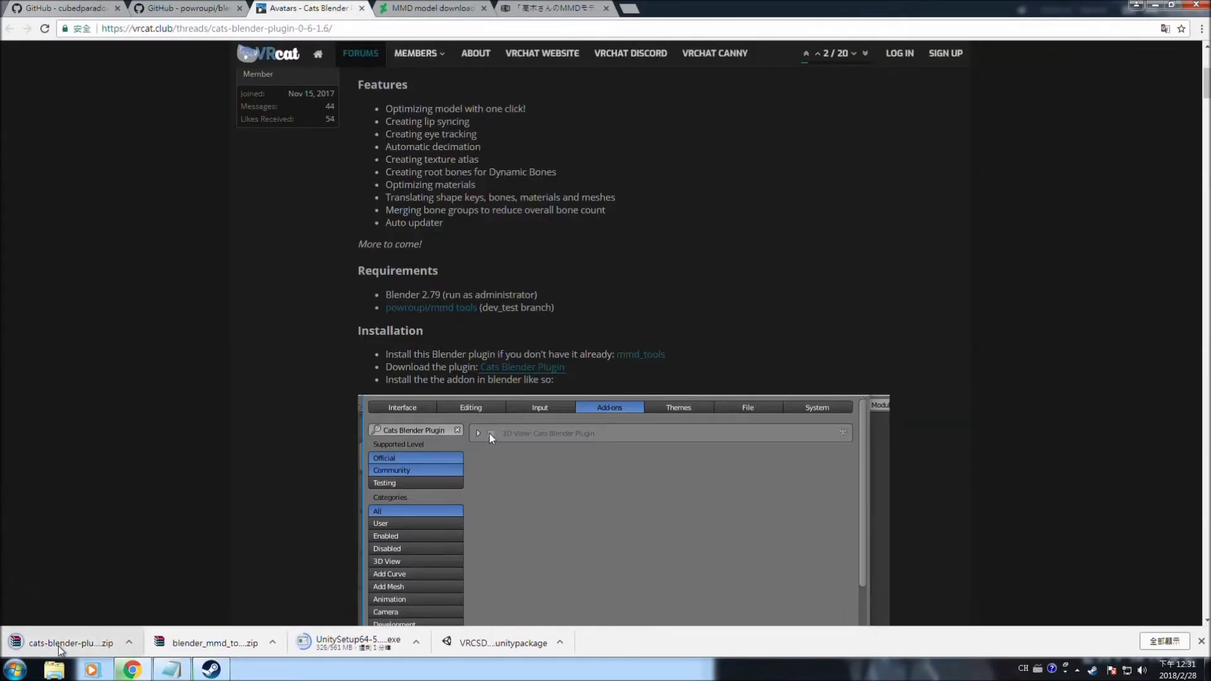
click(423, 9)
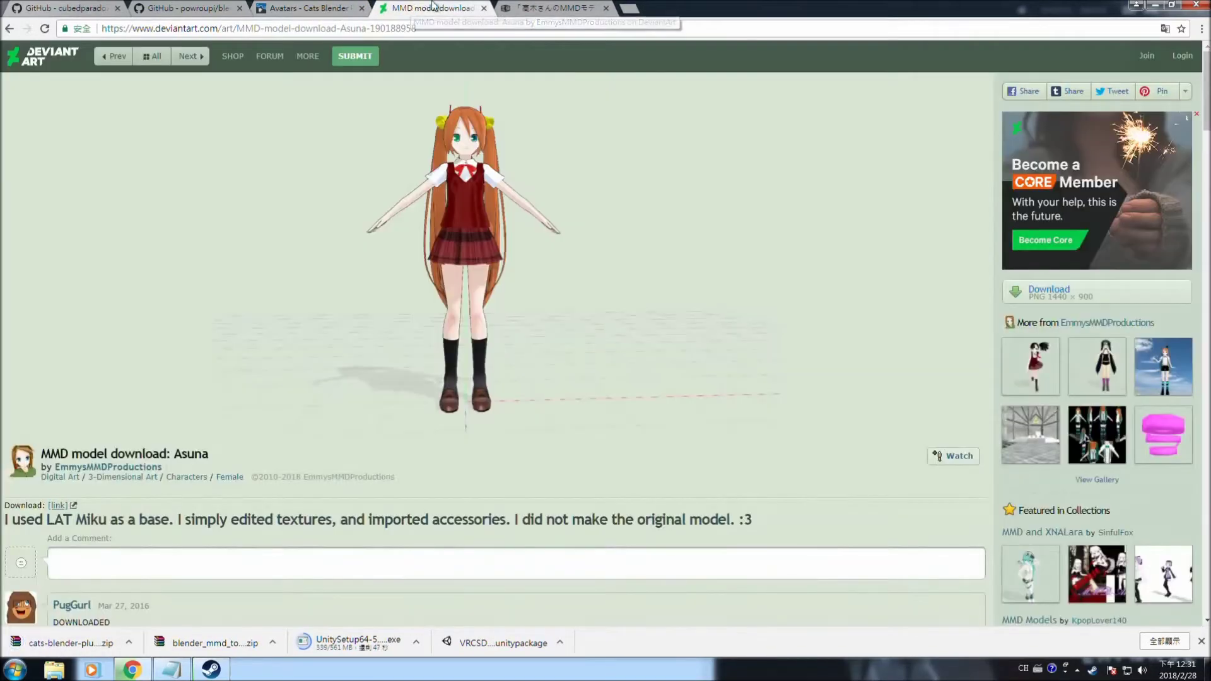
- Scroll through the Asuna DeviantArt page and the Niconico Takagi-san MMD model page
click(547, 5)
click(406, 7)
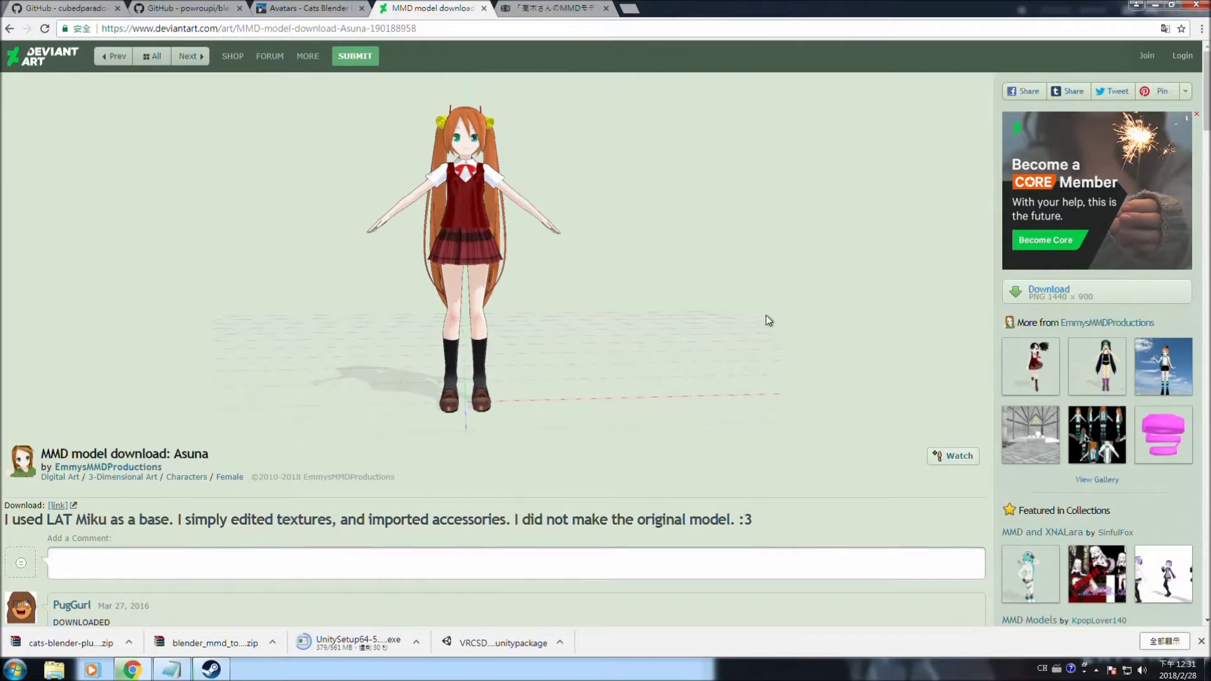
scroll(775, 318, down, 1)
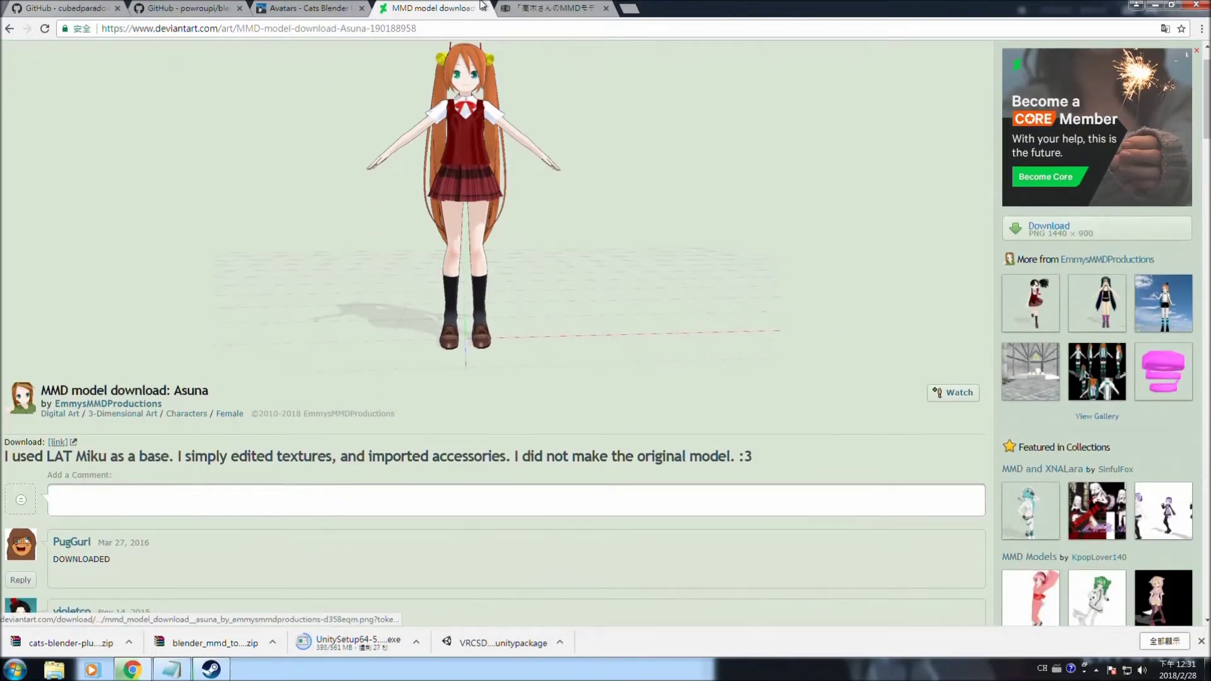
click(546, 6)
scroll(713, 165, up, 20)
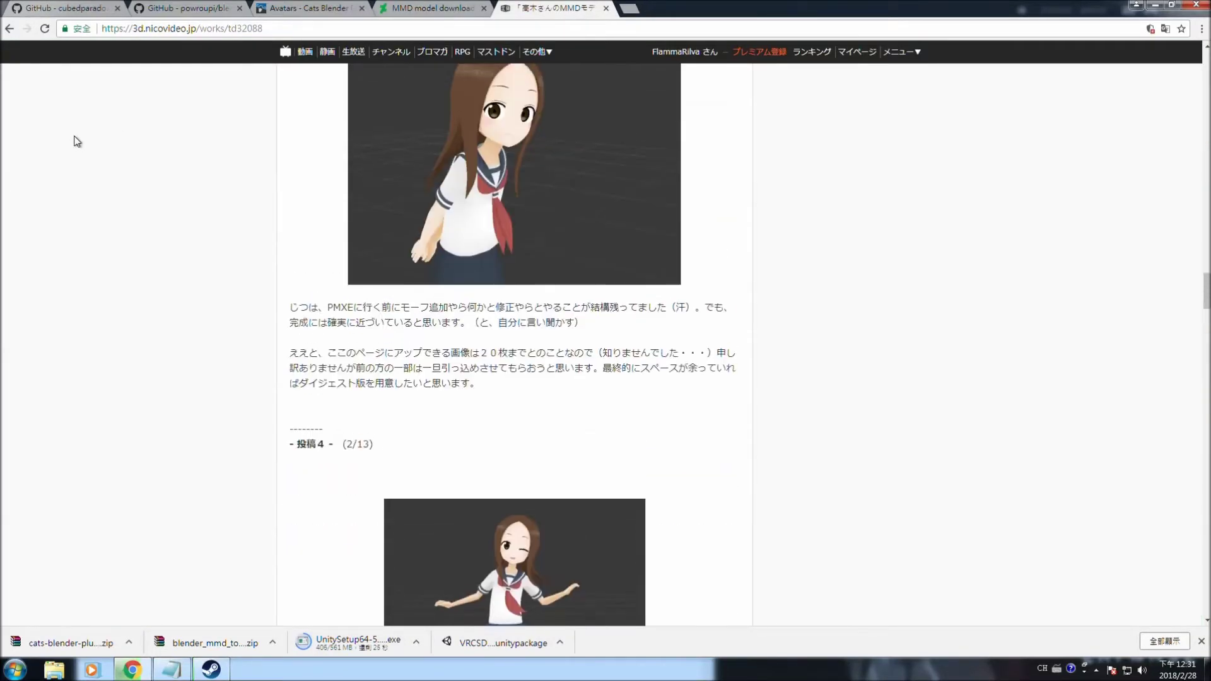
scroll(239, 243, up, 15)
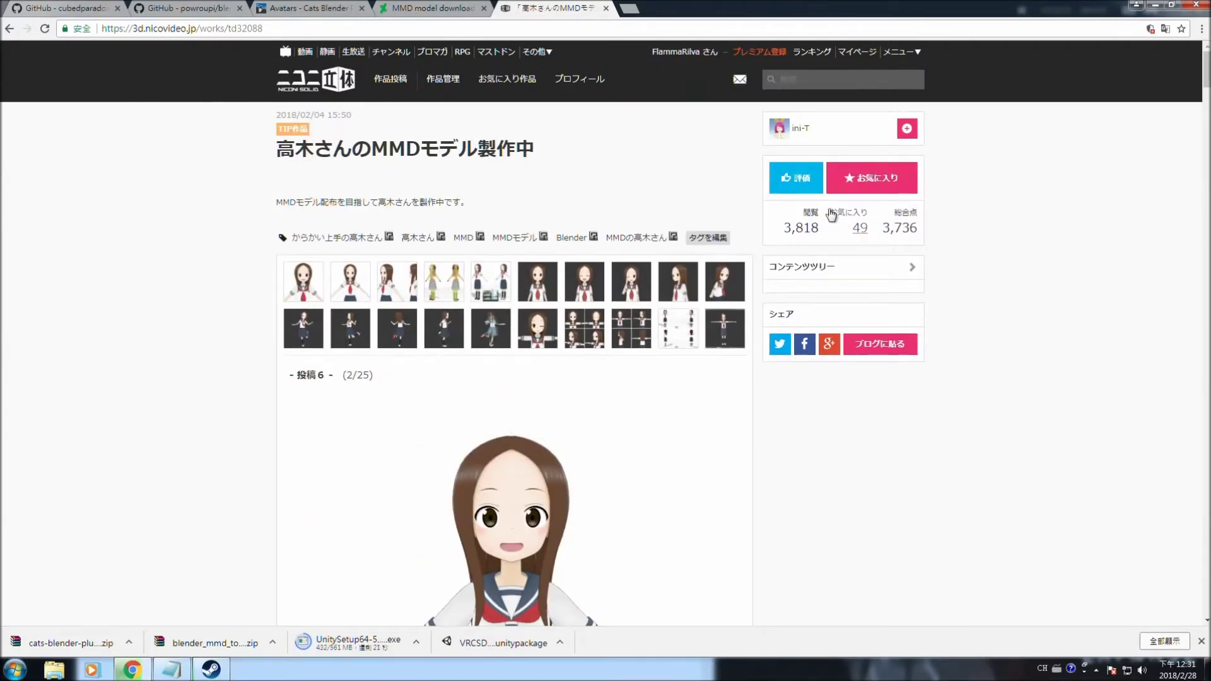
scroll(751, 441, down, 5)
scroll(878, 311, up, 2)
scroll(835, 278, down, 3)
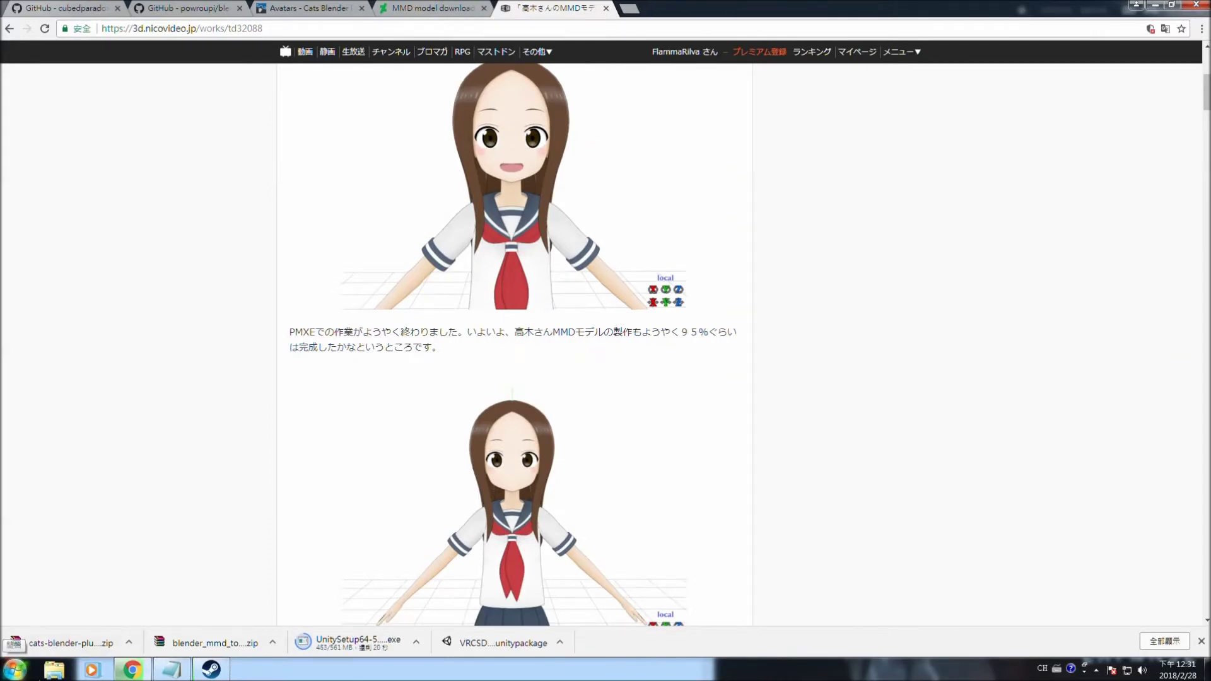
key(super+e)
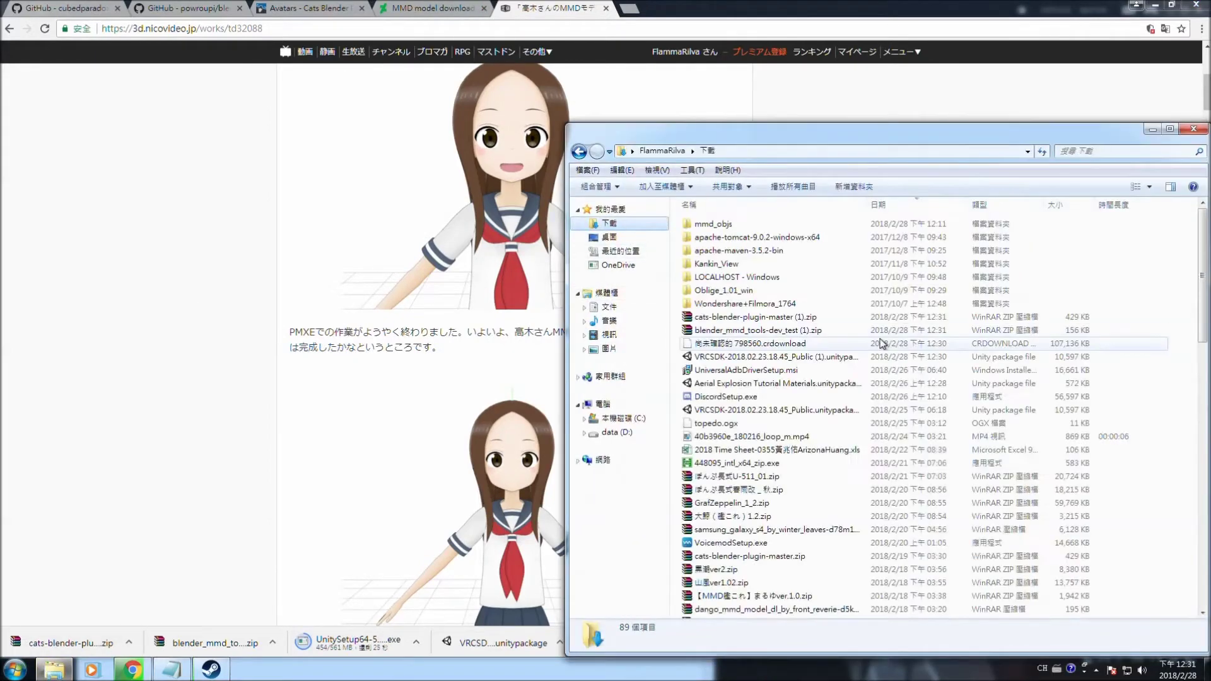
- Browse mmd_objs > projects > ぽんぷ長式春雨改_秋 to view its pmx files, then minimize Explorer
double_click(725, 225)
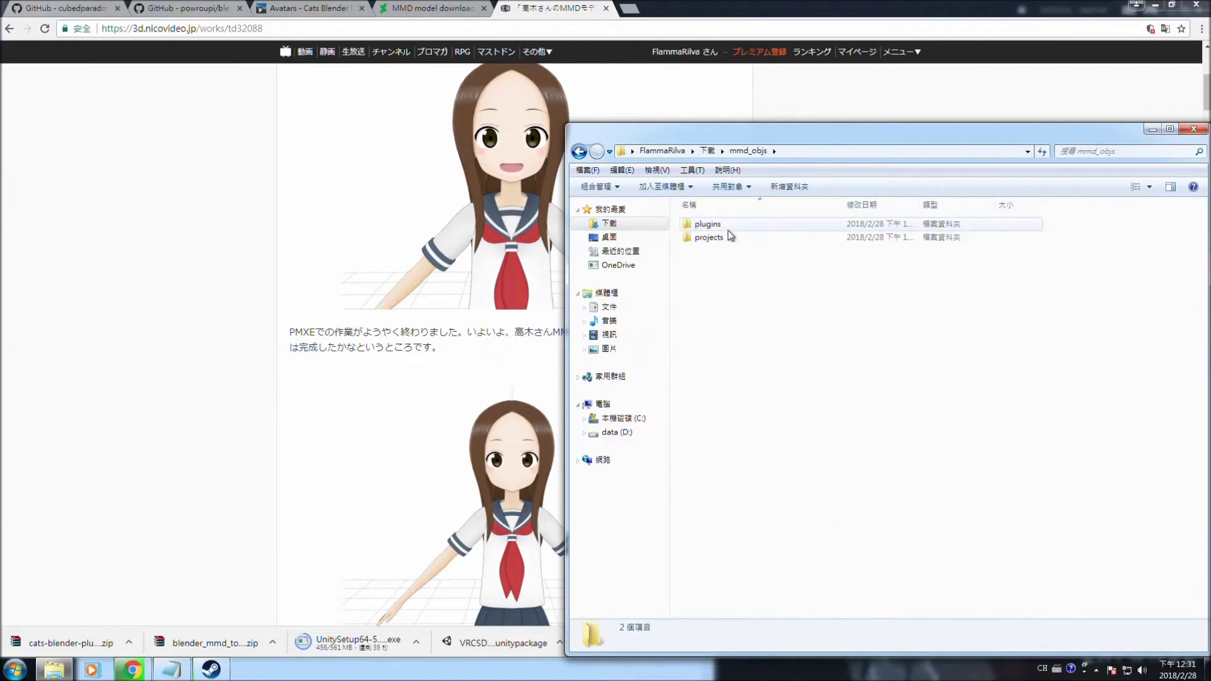
double_click(722, 237)
drag(728, 141, 485, 125)
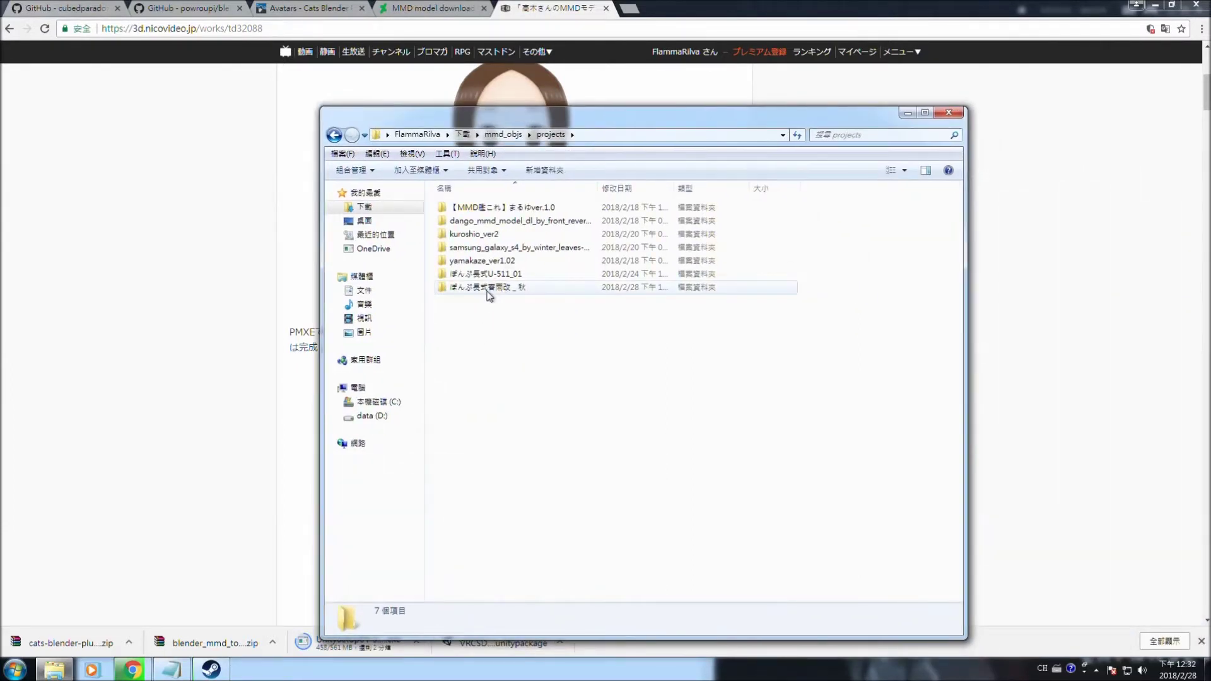
double_click(488, 287)
double_click(482, 208)
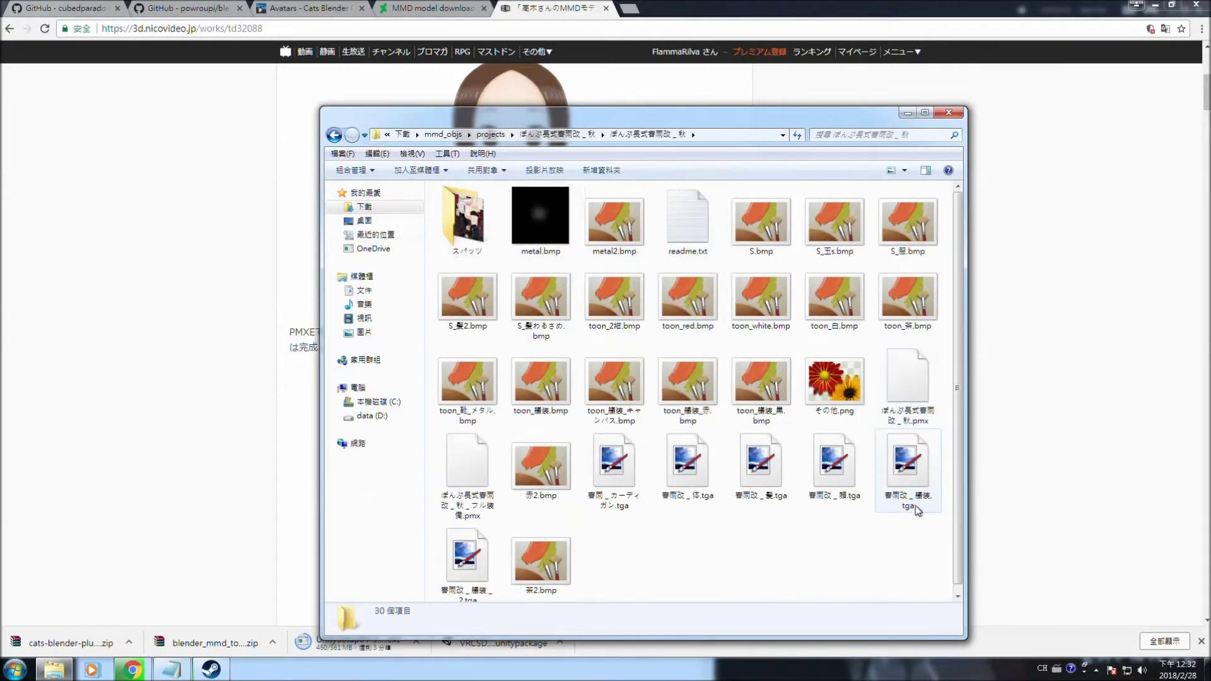
click(441, 495)
click(946, 407)
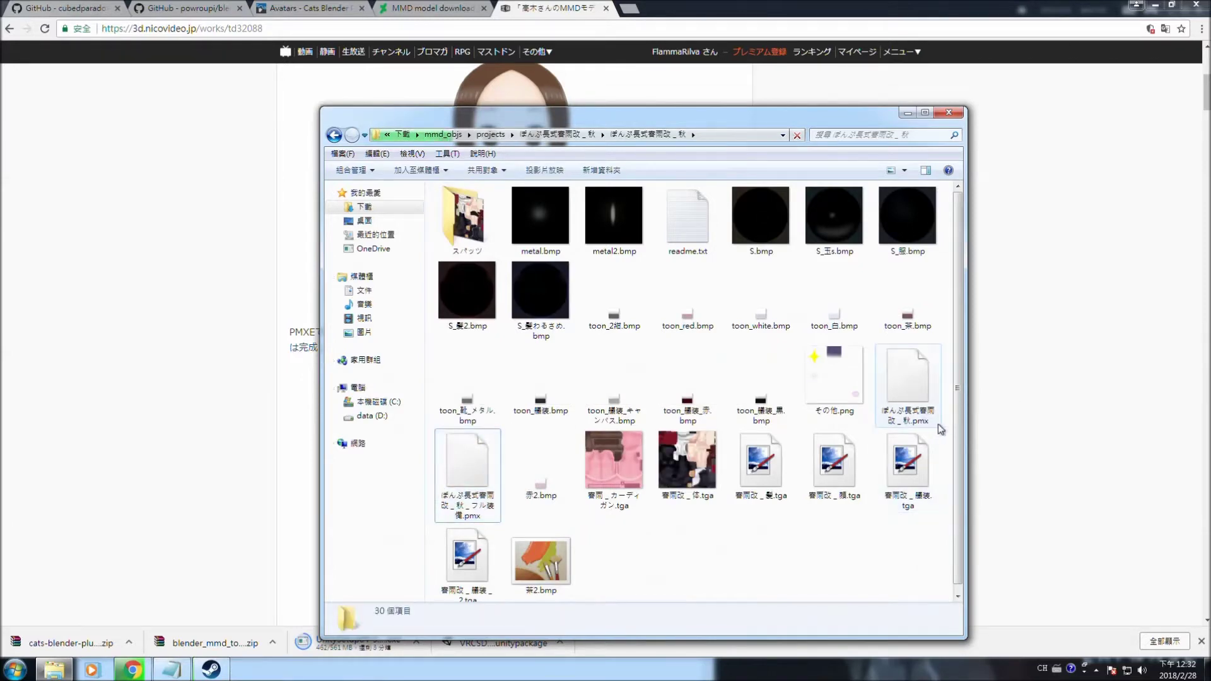
click(908, 113)
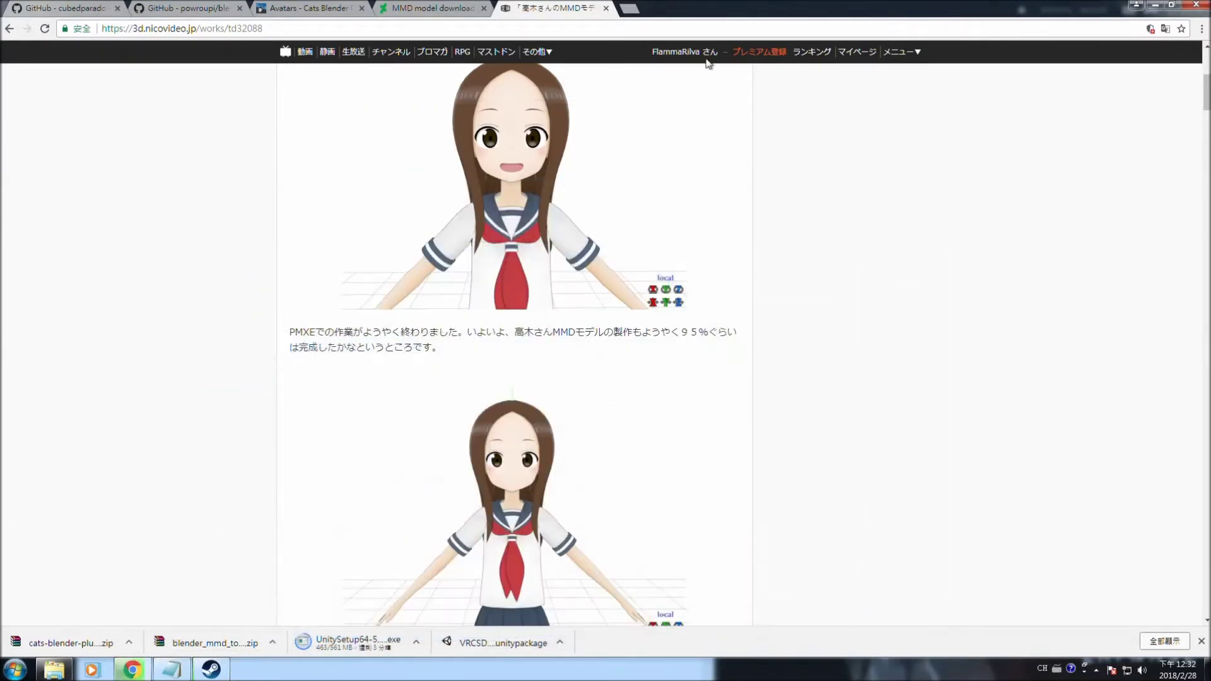
- Launch Blender from its Steam store page
click(211, 669)
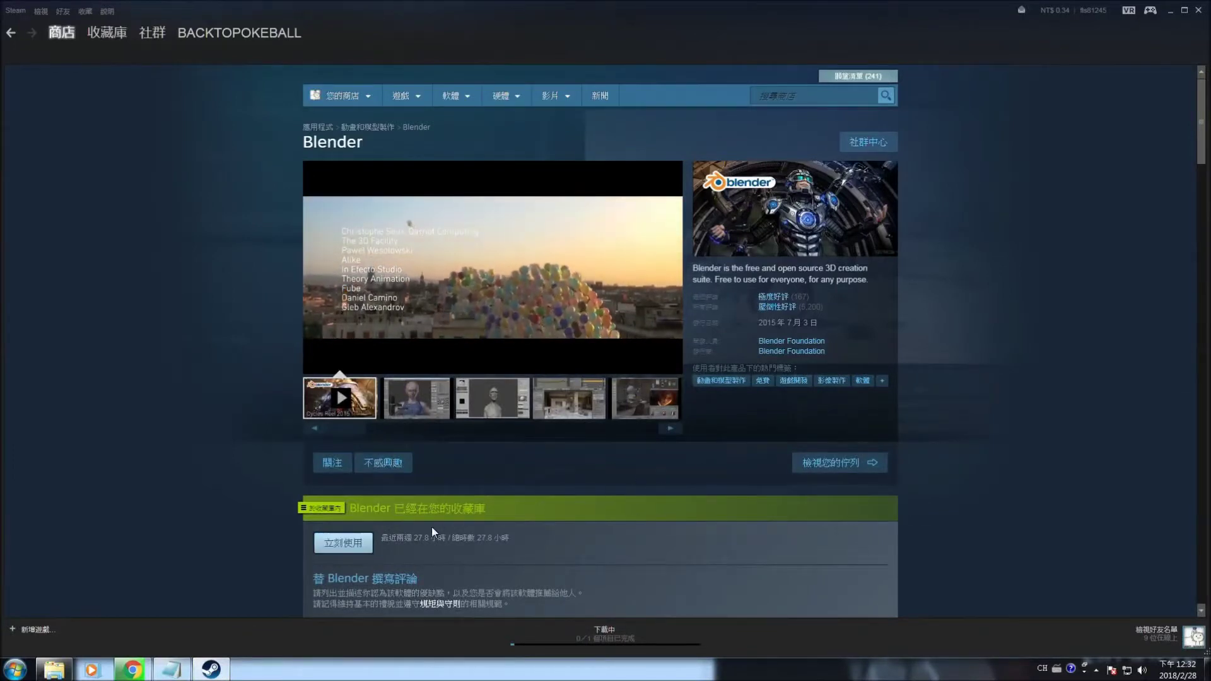
click(355, 554)
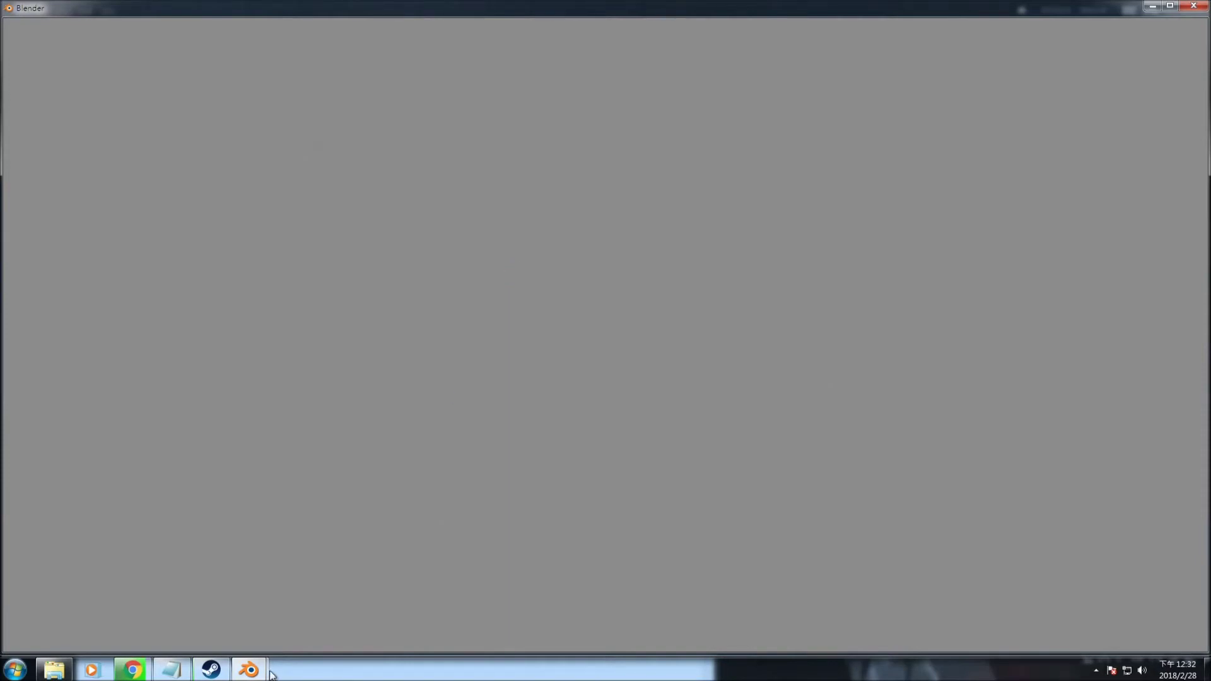
mouse_move(267, 675)
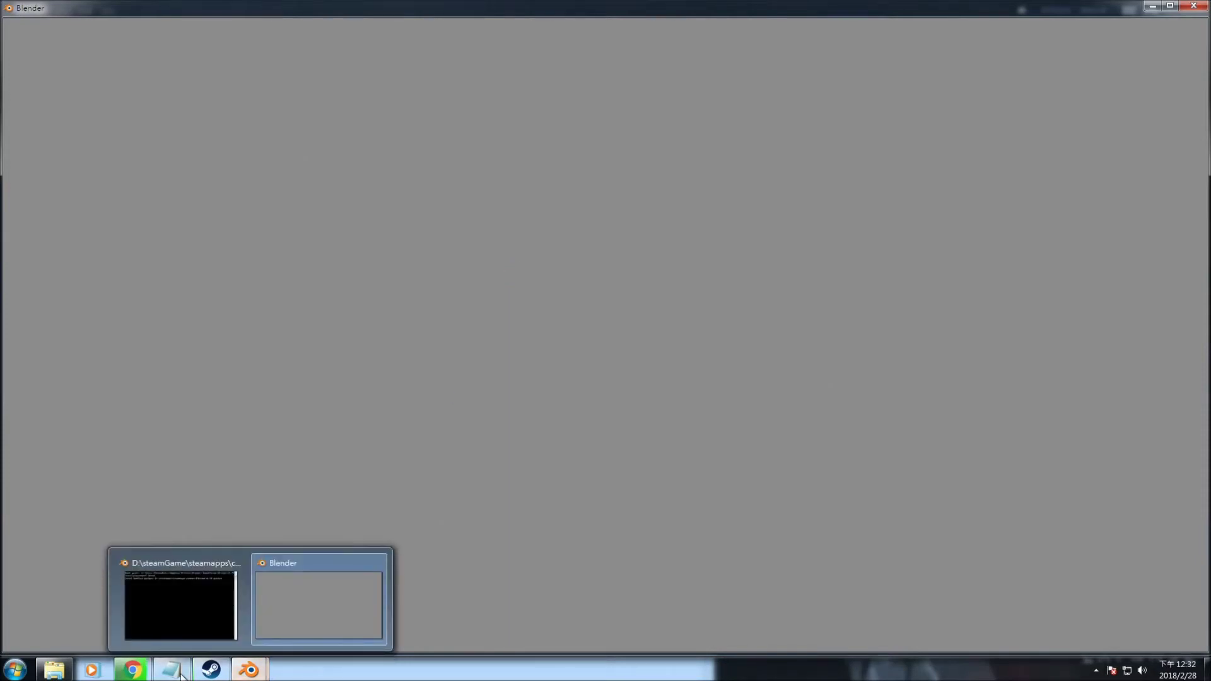
- Filter the Steam library to software (軟體) and bring up Blender's context options
click(211, 669)
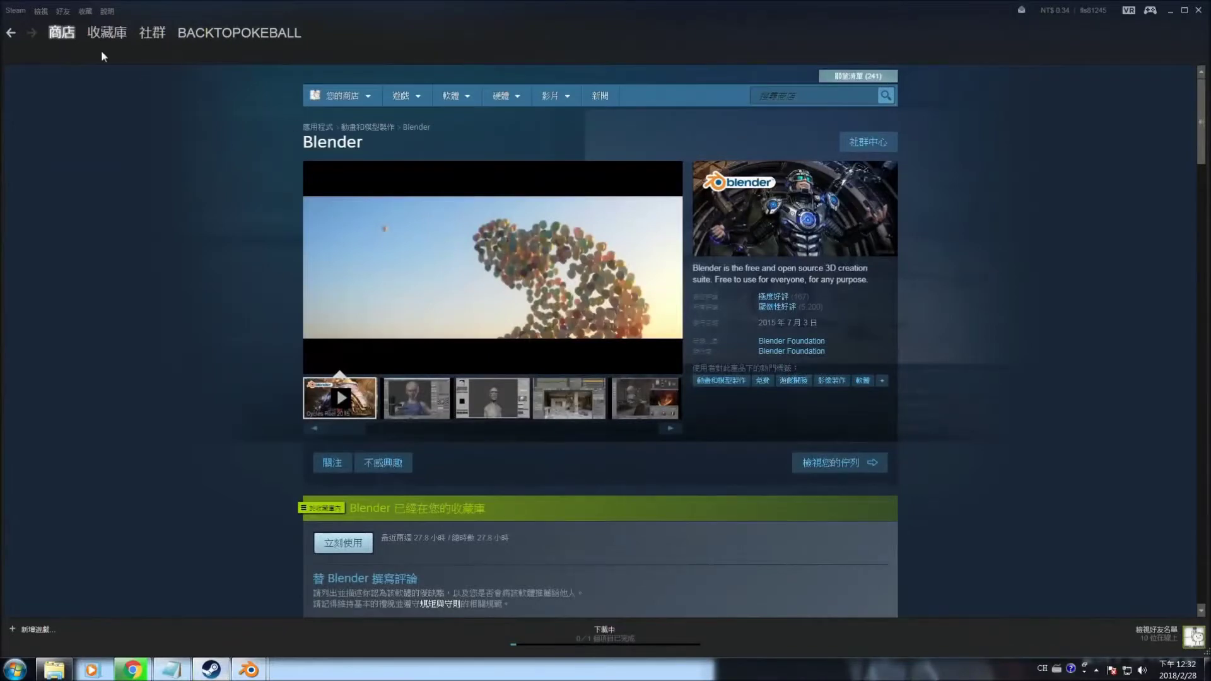
click(116, 35)
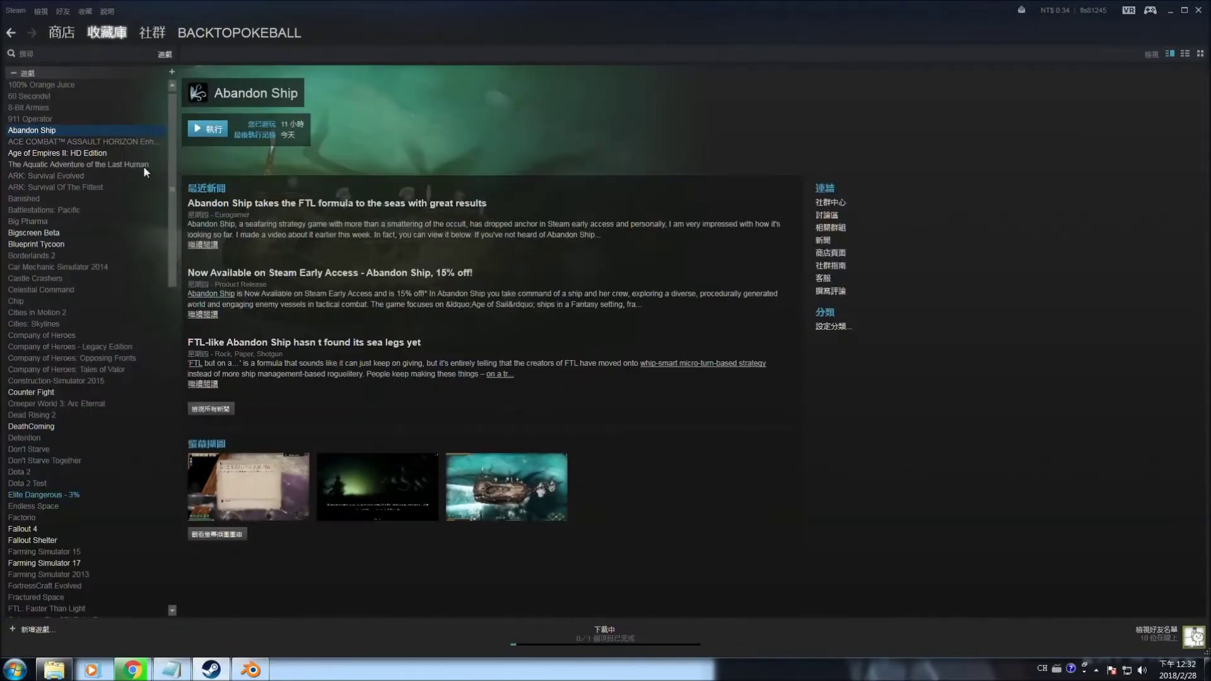
click(166, 54)
click(105, 60)
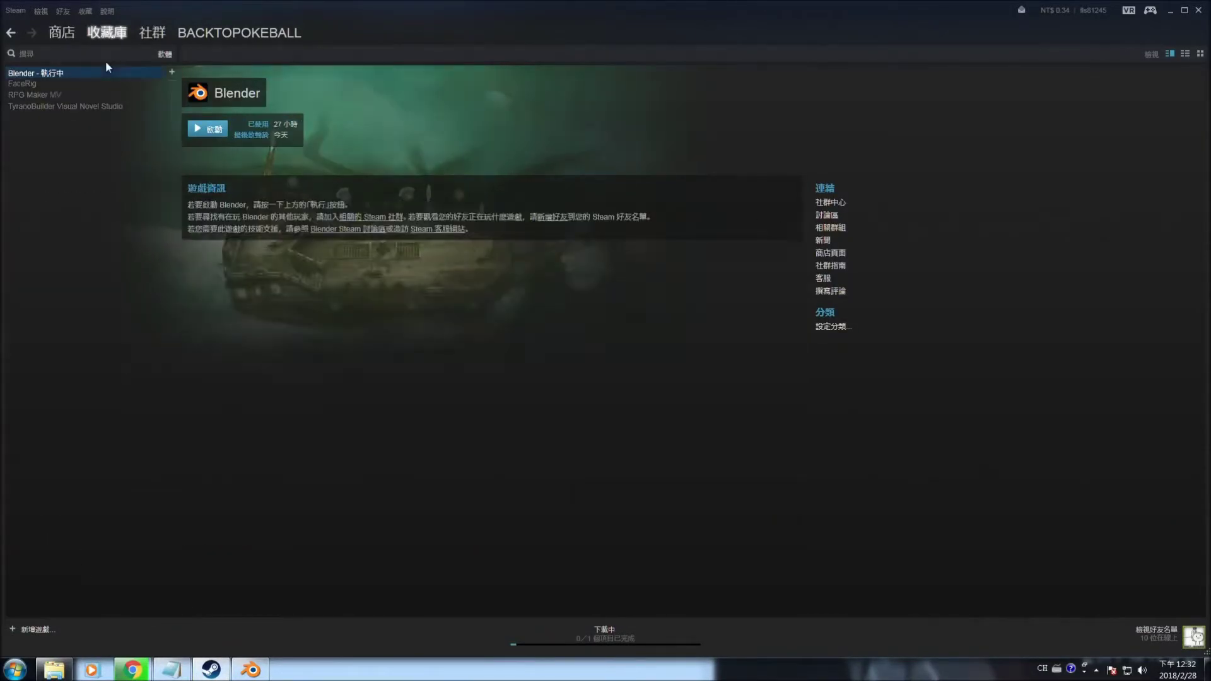
right_click(34, 73)
- Browse Blender's local files from its Steam properties and open 2.79\scripts\addons
click(50, 236)
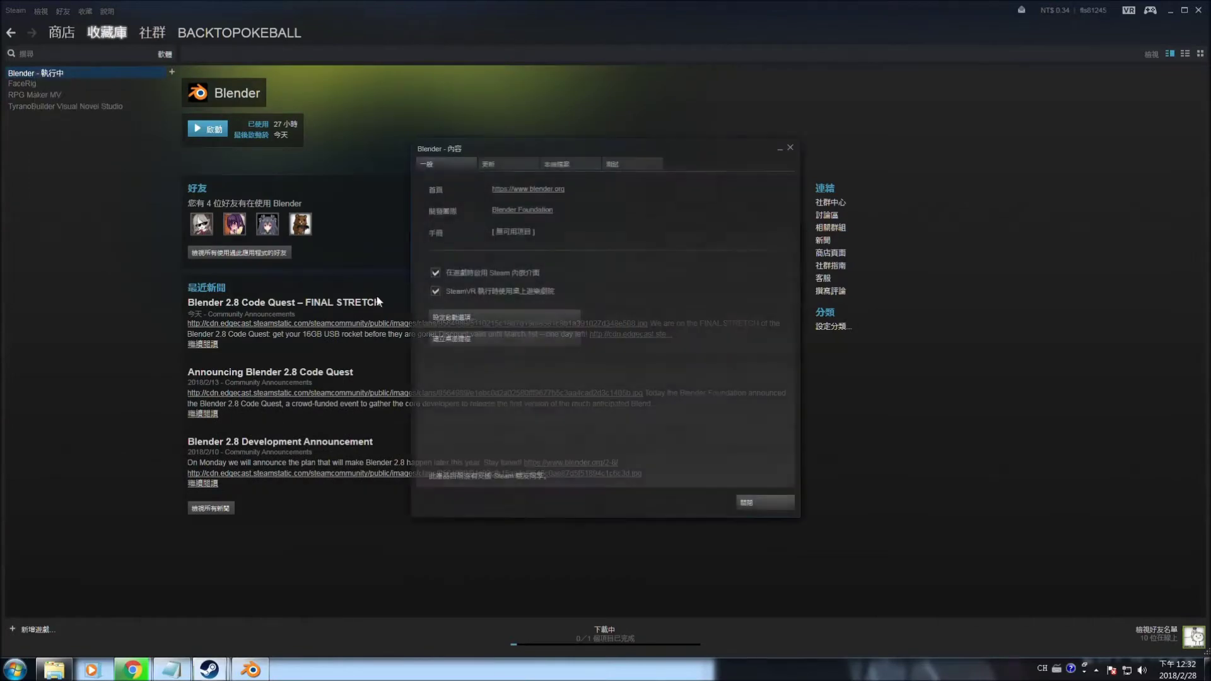
click(571, 158)
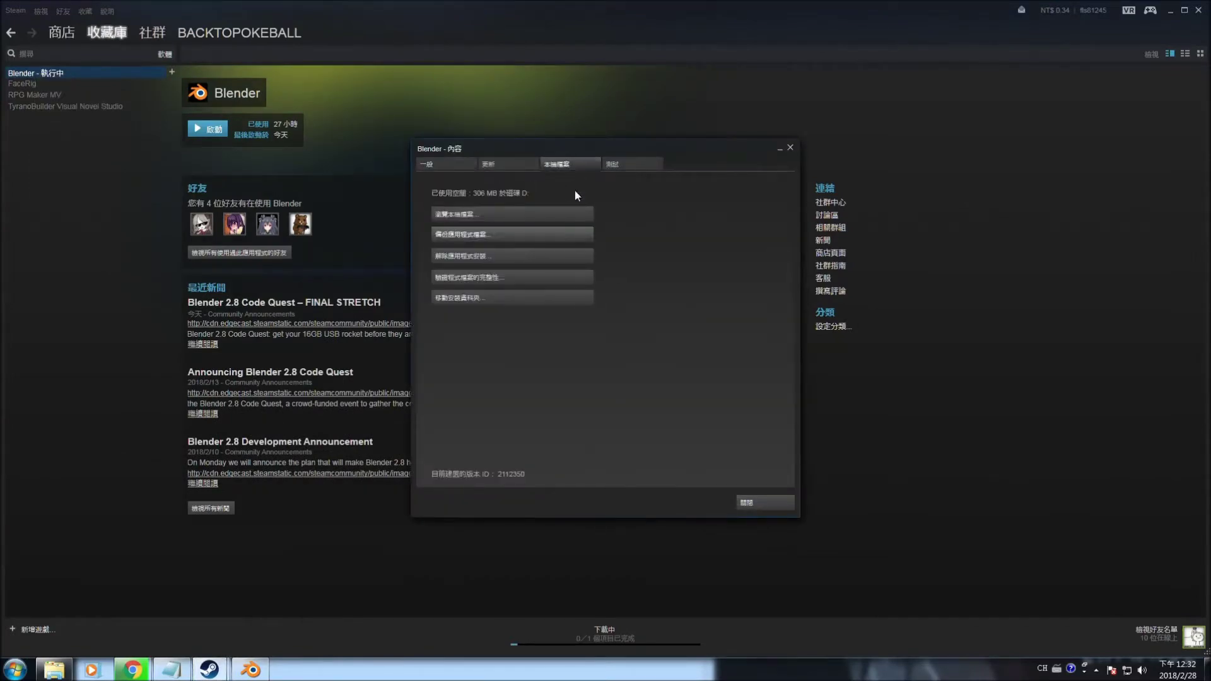
click(486, 214)
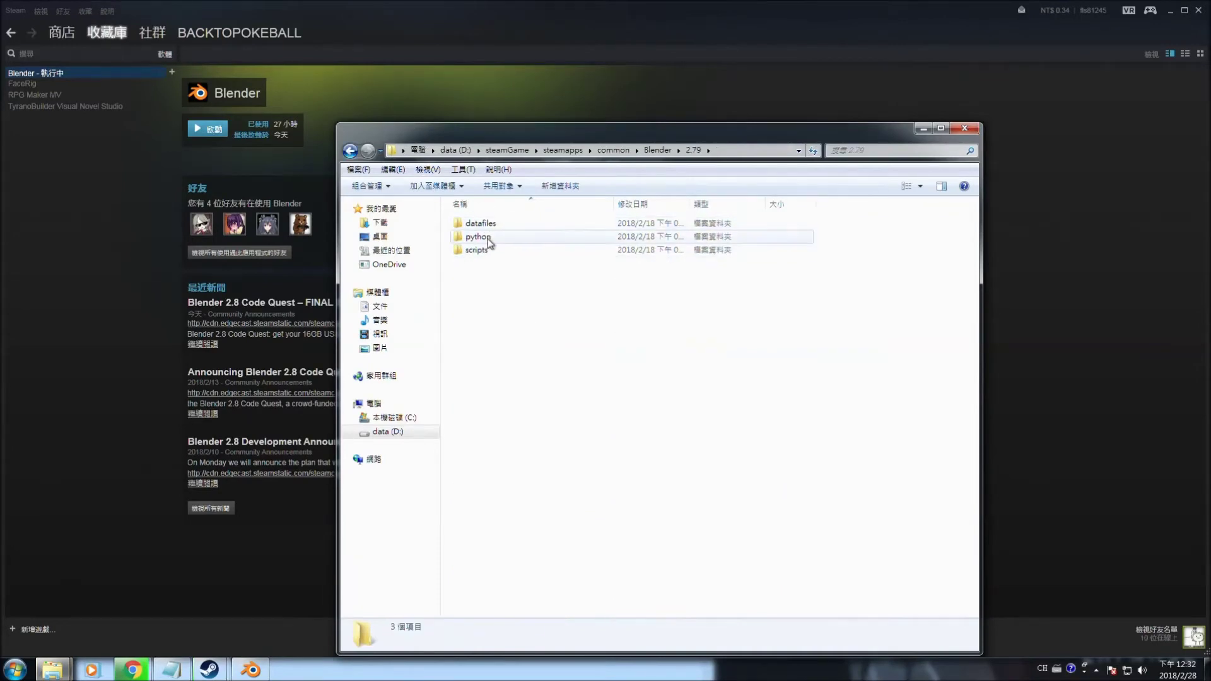
double_click(484, 250)
double_click(487, 224)
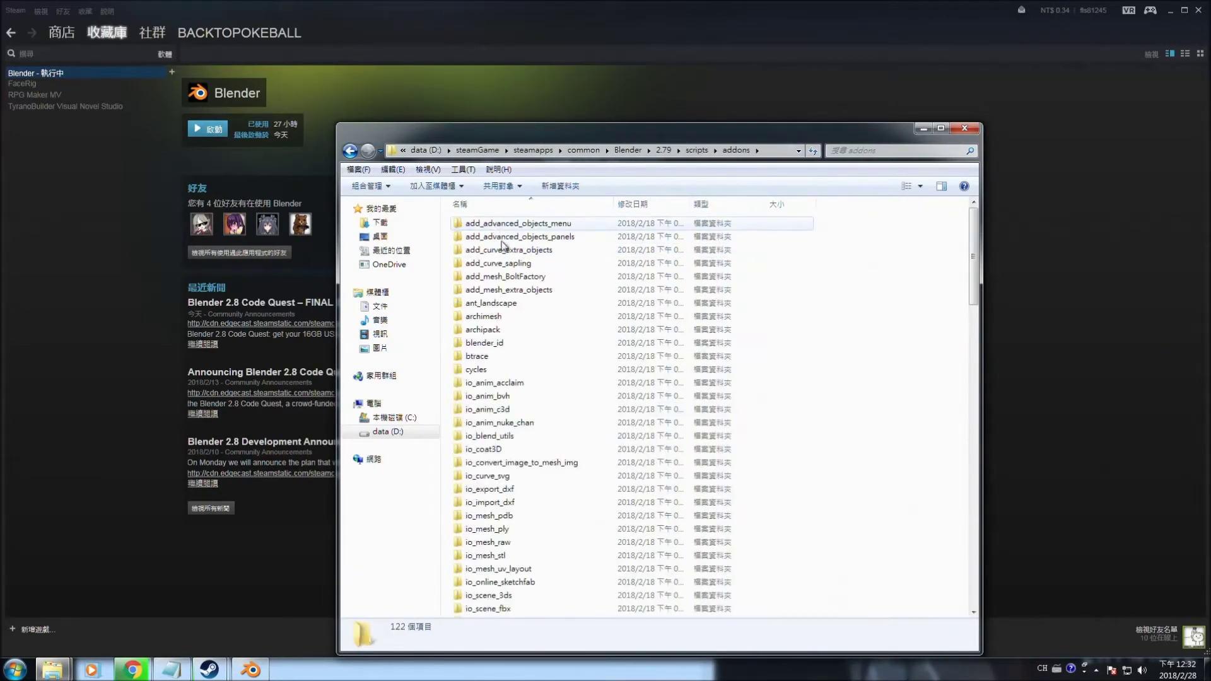
scroll(857, 394, down, 20)
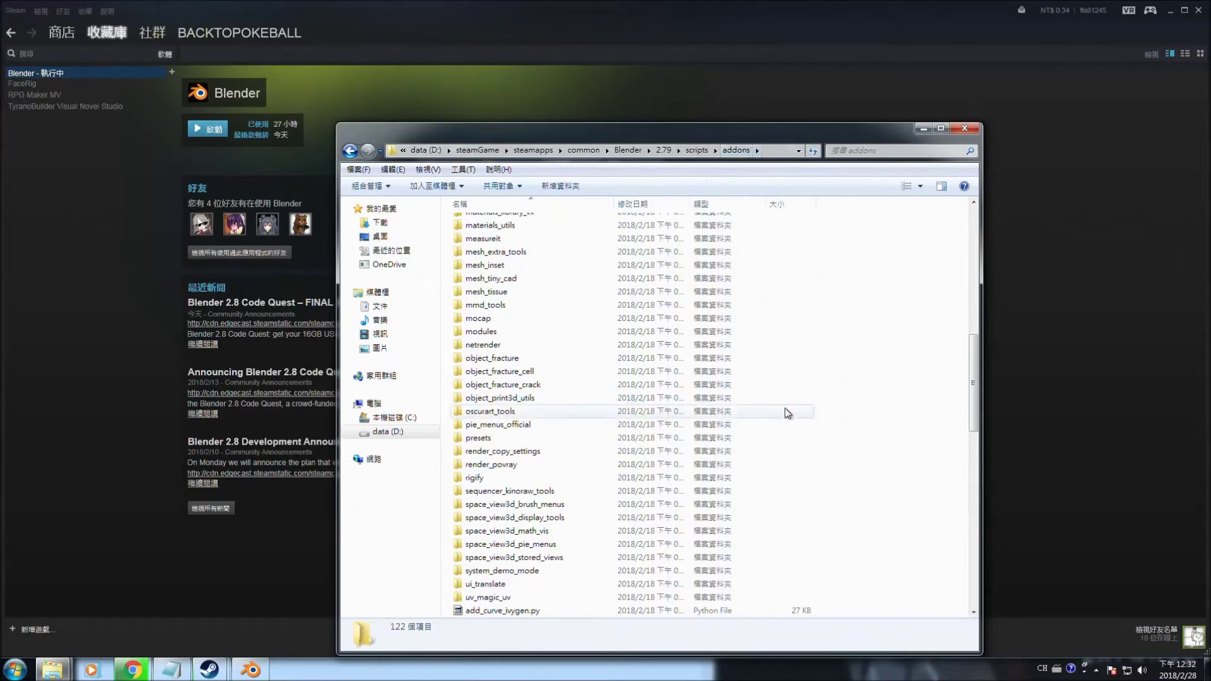
scroll(898, 507, up, 15)
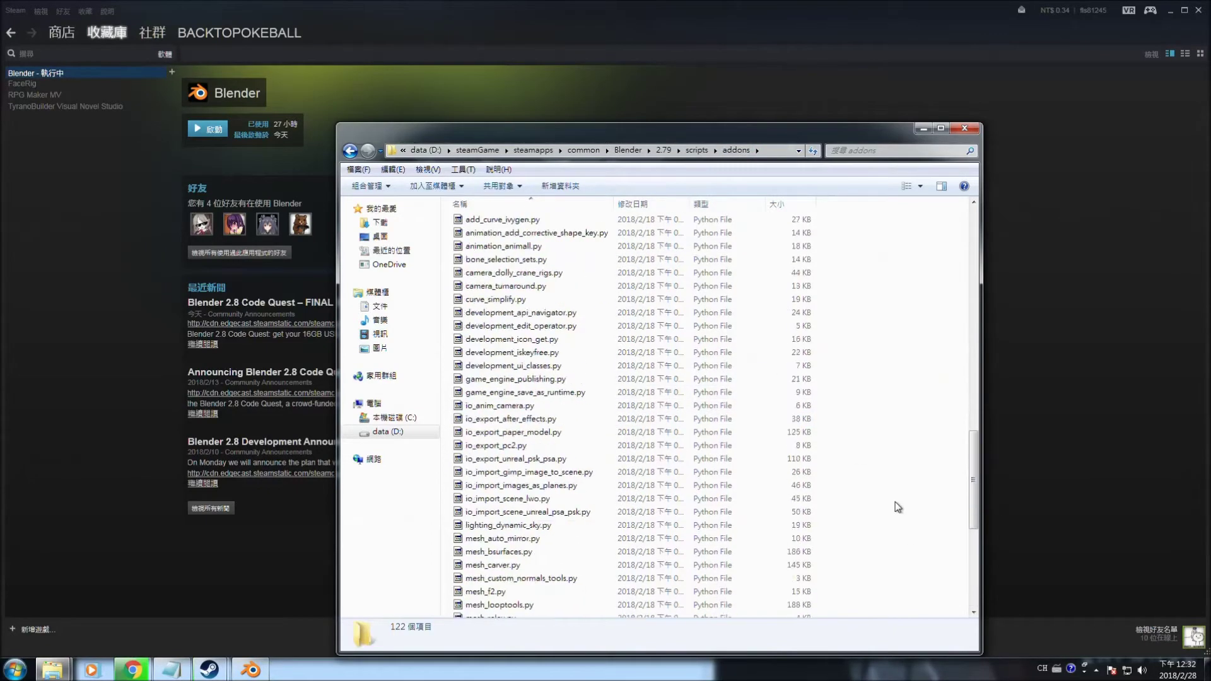
scroll(898, 507, up, 7)
- Navigate from mmd_objs into plugins > blender_mmd_tools-dev_test in the other Explorer window
mouse_move(55, 670)
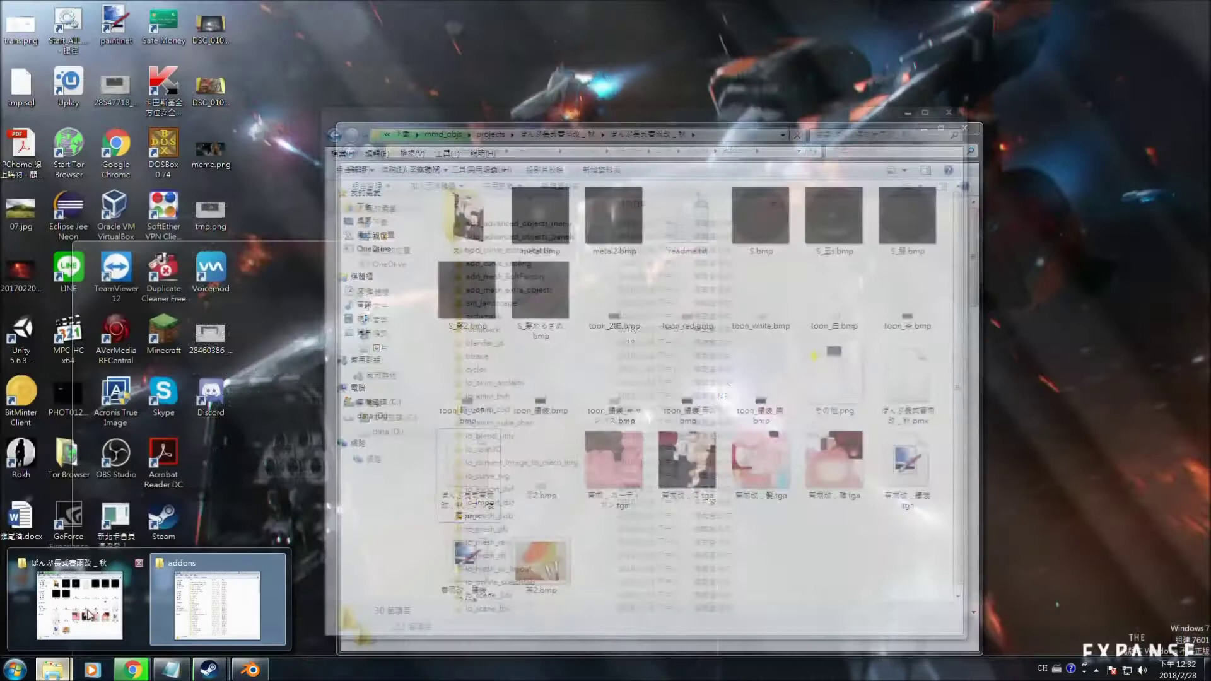
click(166, 607)
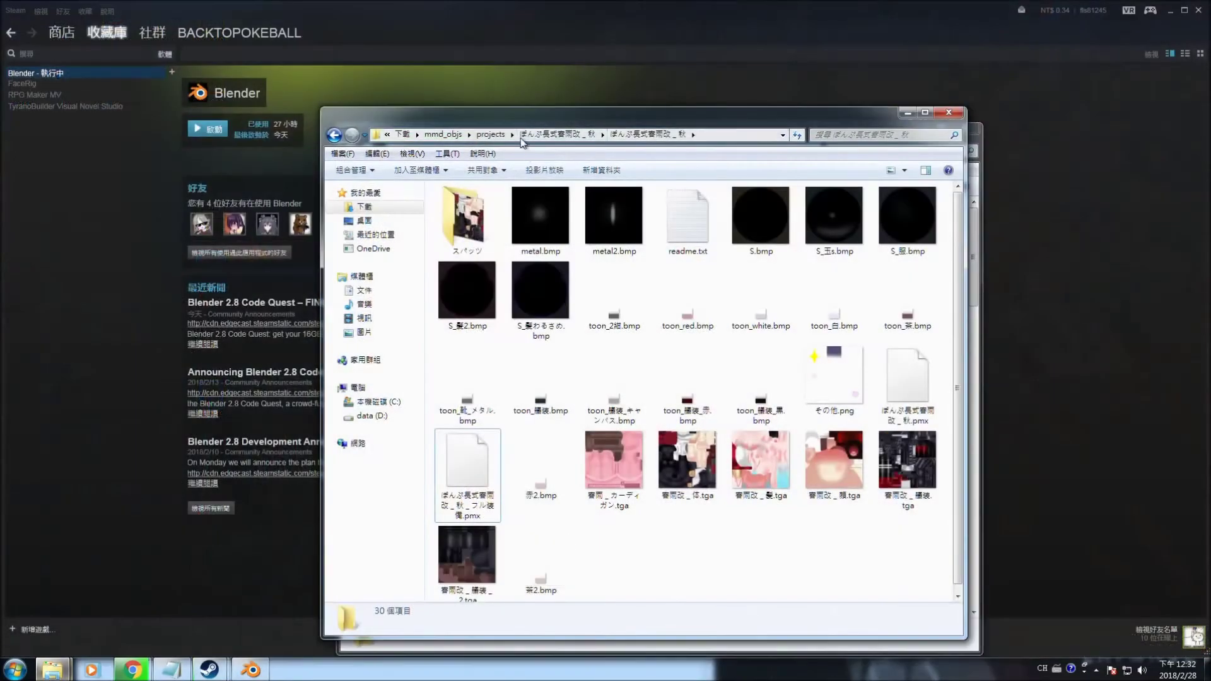
click(443, 135)
double_click(473, 207)
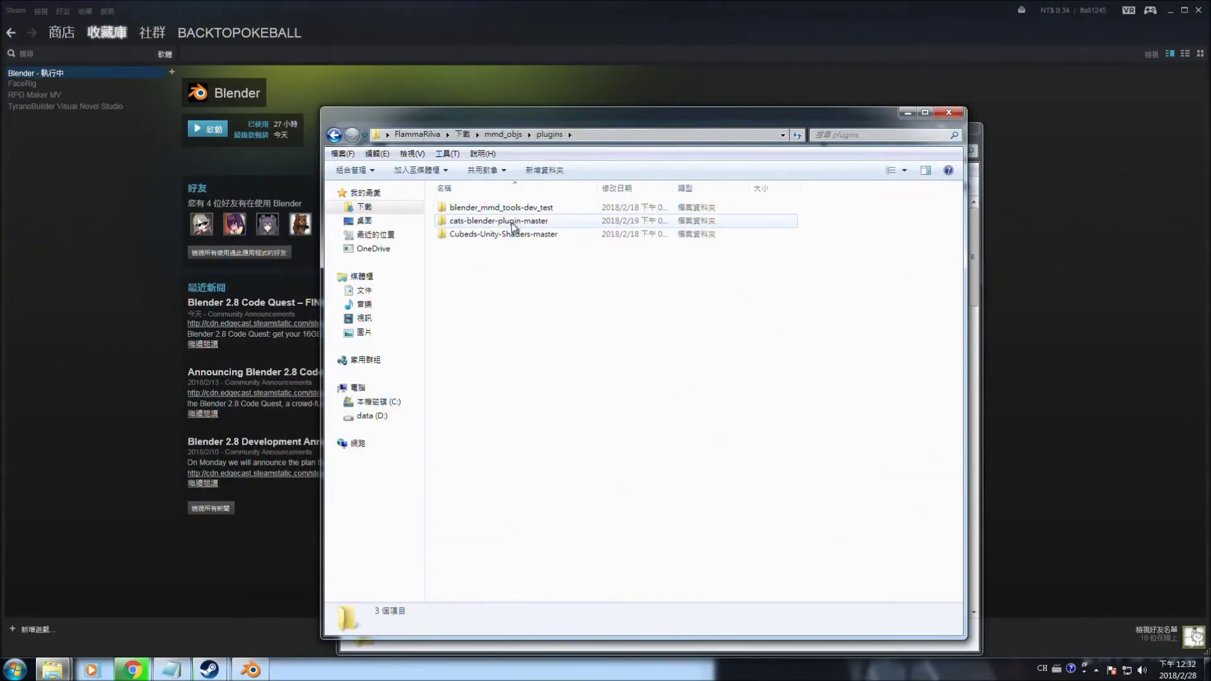
double_click(514, 212)
double_click(543, 208)
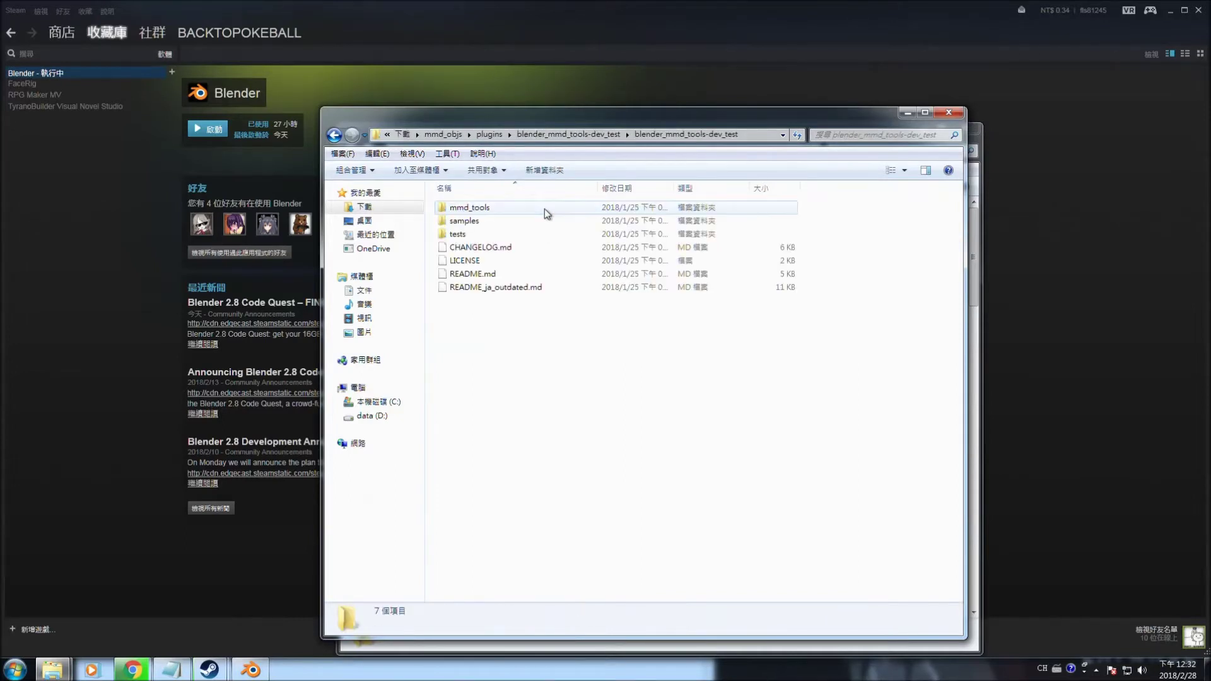
- Copy the mmd_tools folder into Blender's addons folder, replacing the existing one
drag(558, 118, 867, 148)
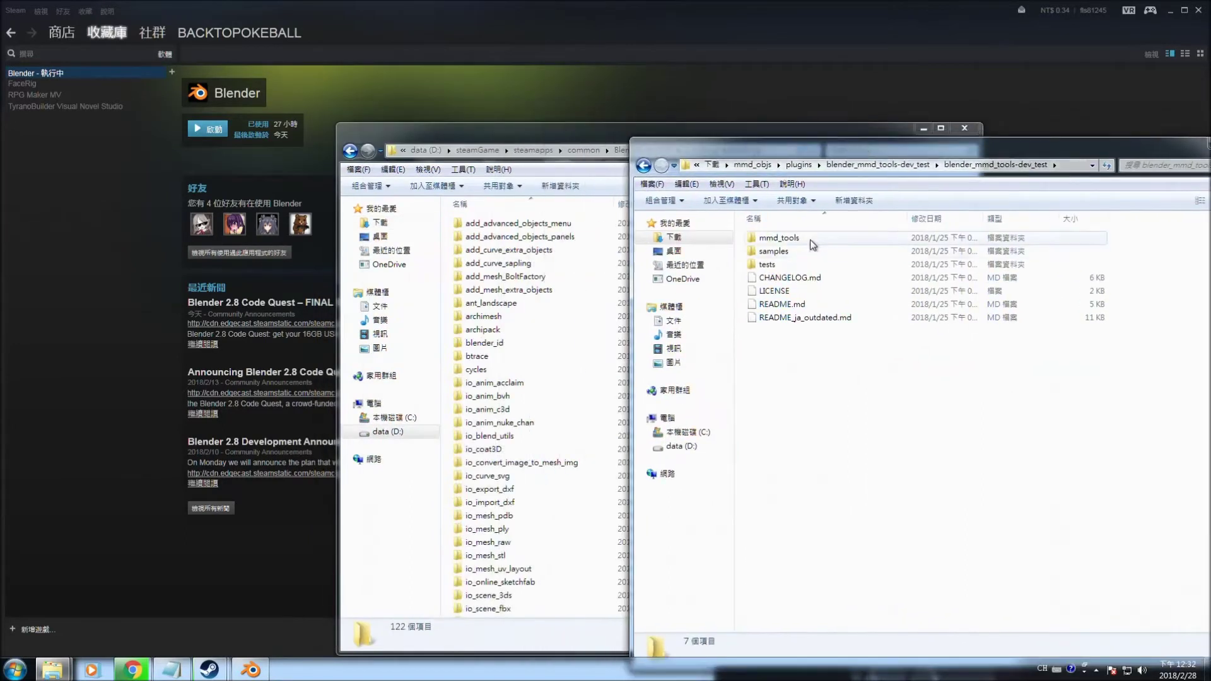
double_click(784, 240)
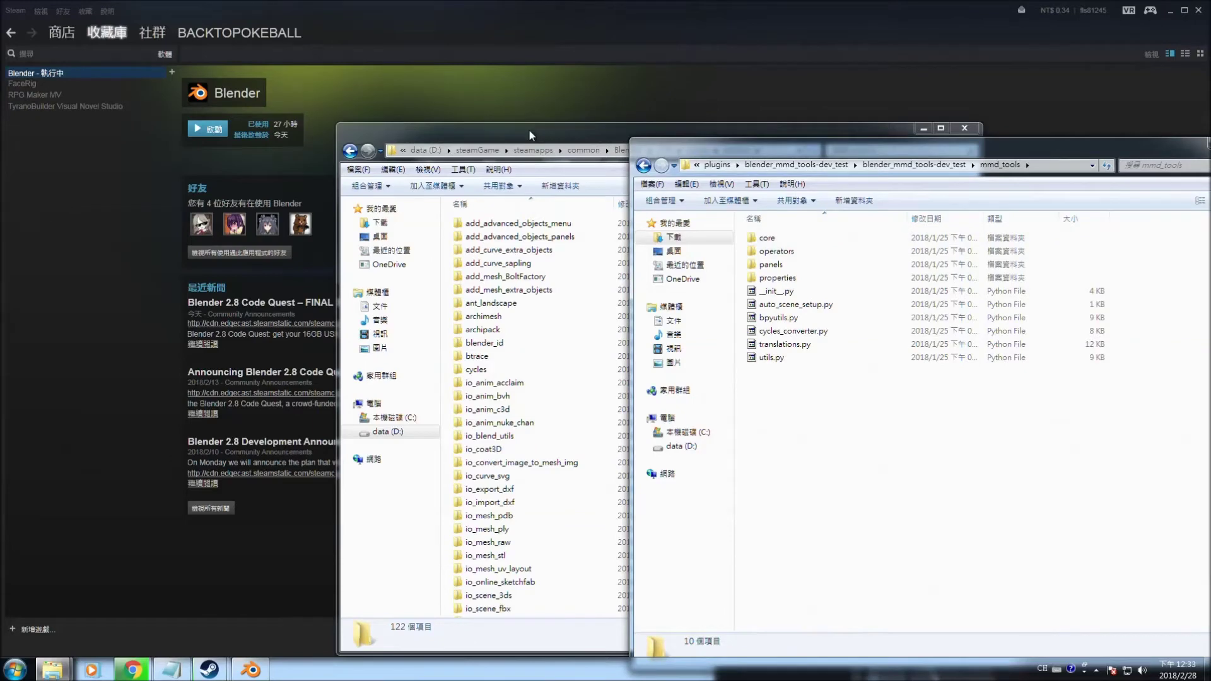
drag(528, 133, 206, 96)
scroll(548, 438, down, 4)
drag(788, 146, 833, 145)
key(BackSpace)
right_drag(848, 237, 591, 379)
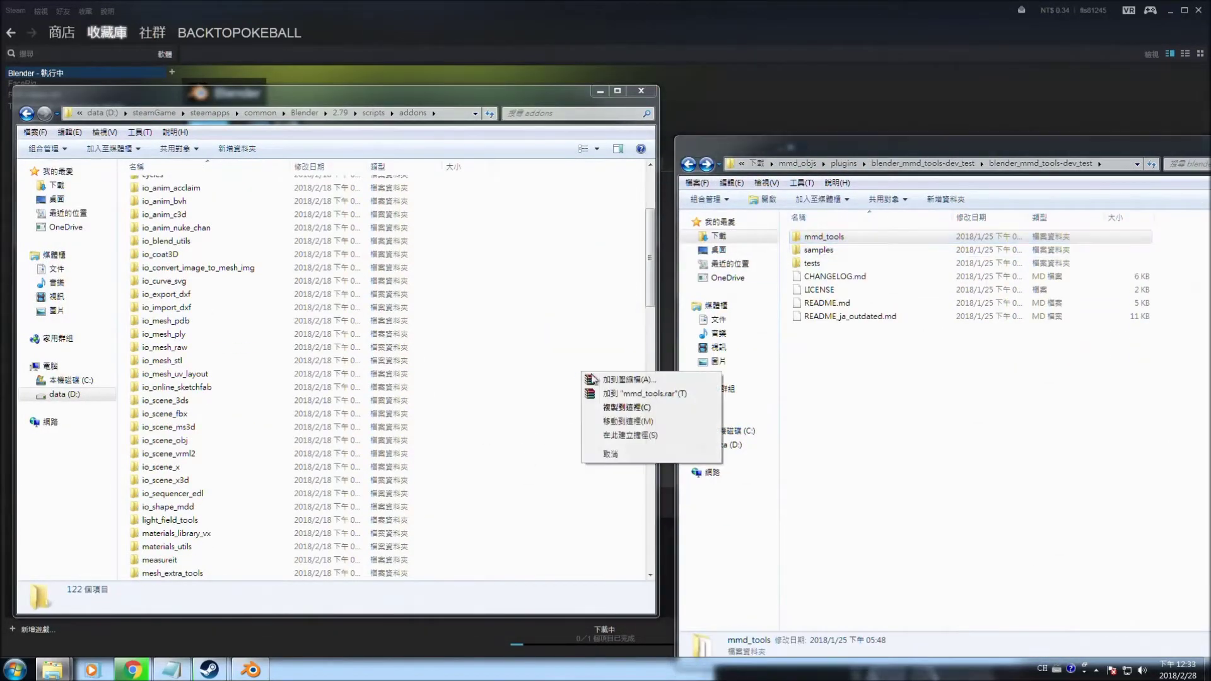
click(621, 409)
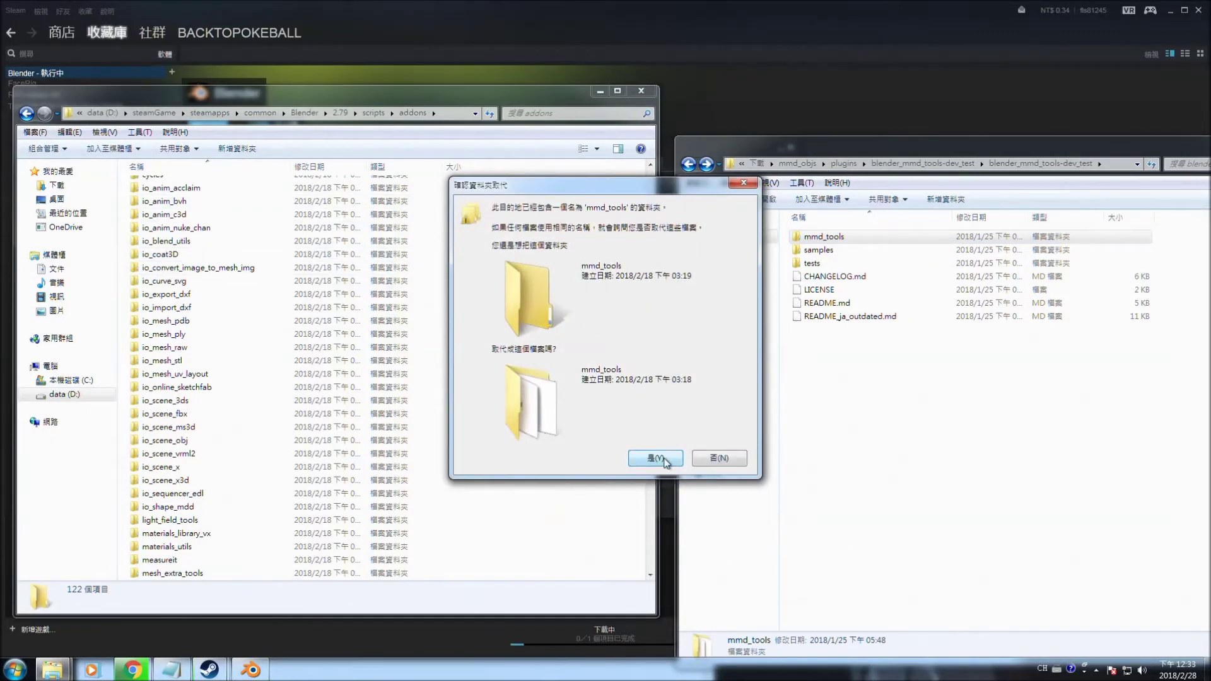
click(656, 459)
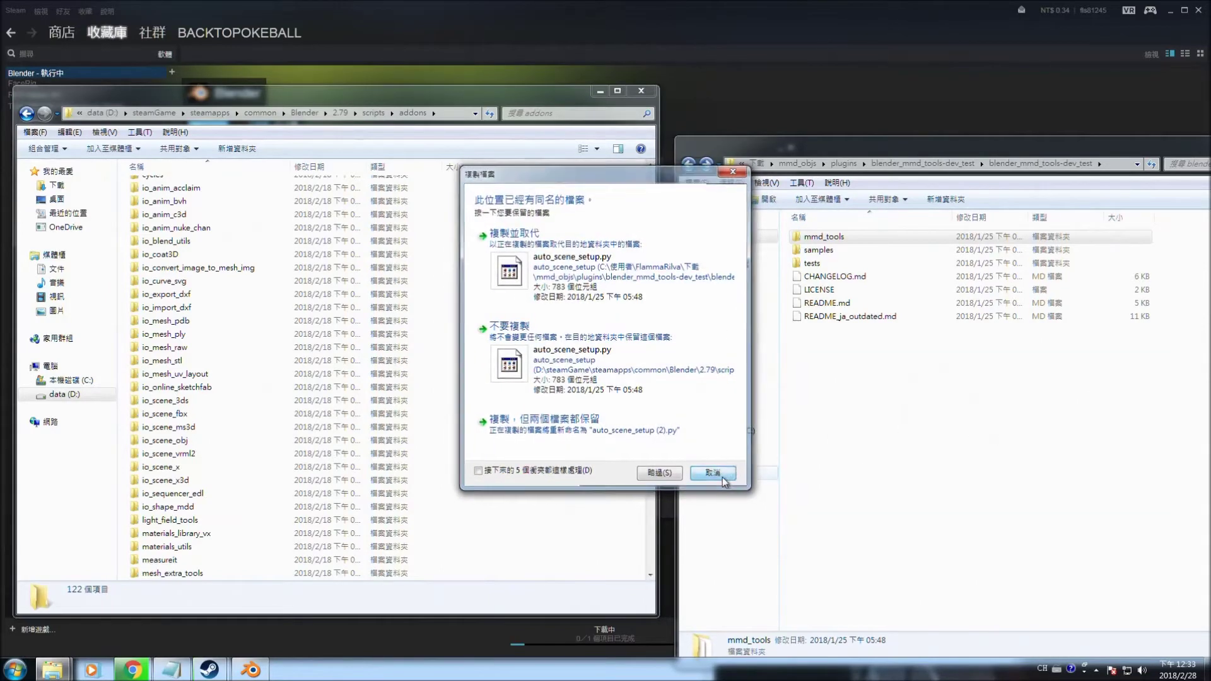
click(543, 420)
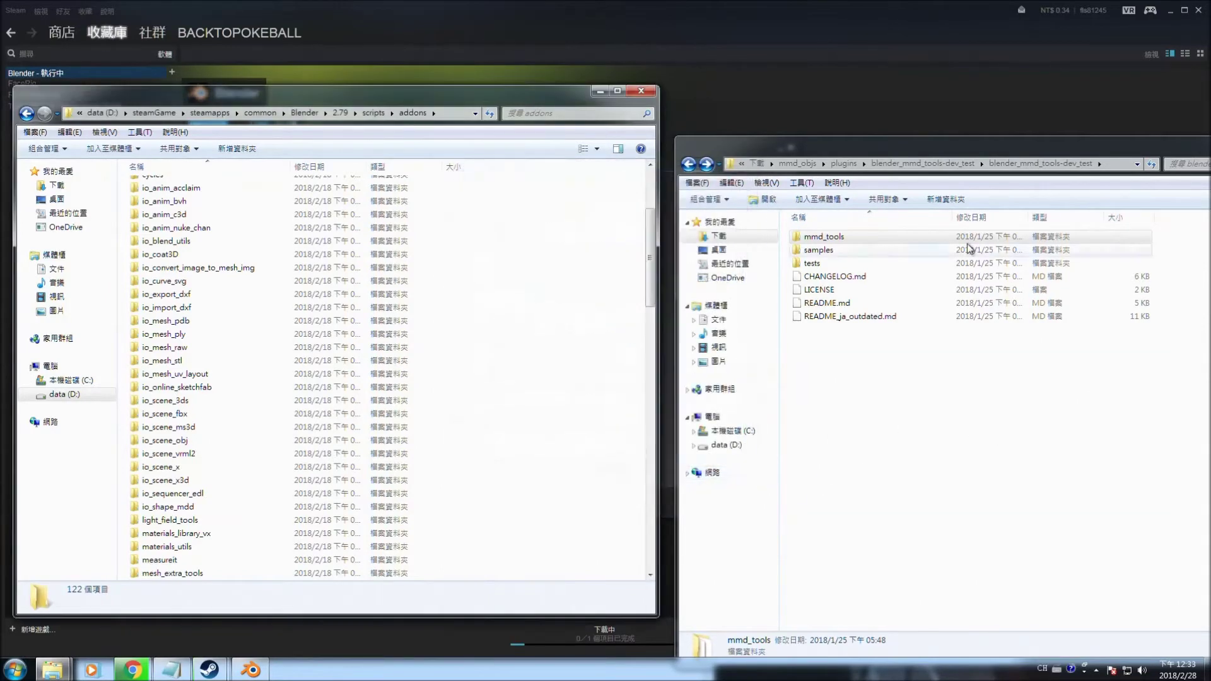
- Copy the cats-blender-plugin-master folder into Blender's 2.79 addons folder
click(961, 165)
click(903, 163)
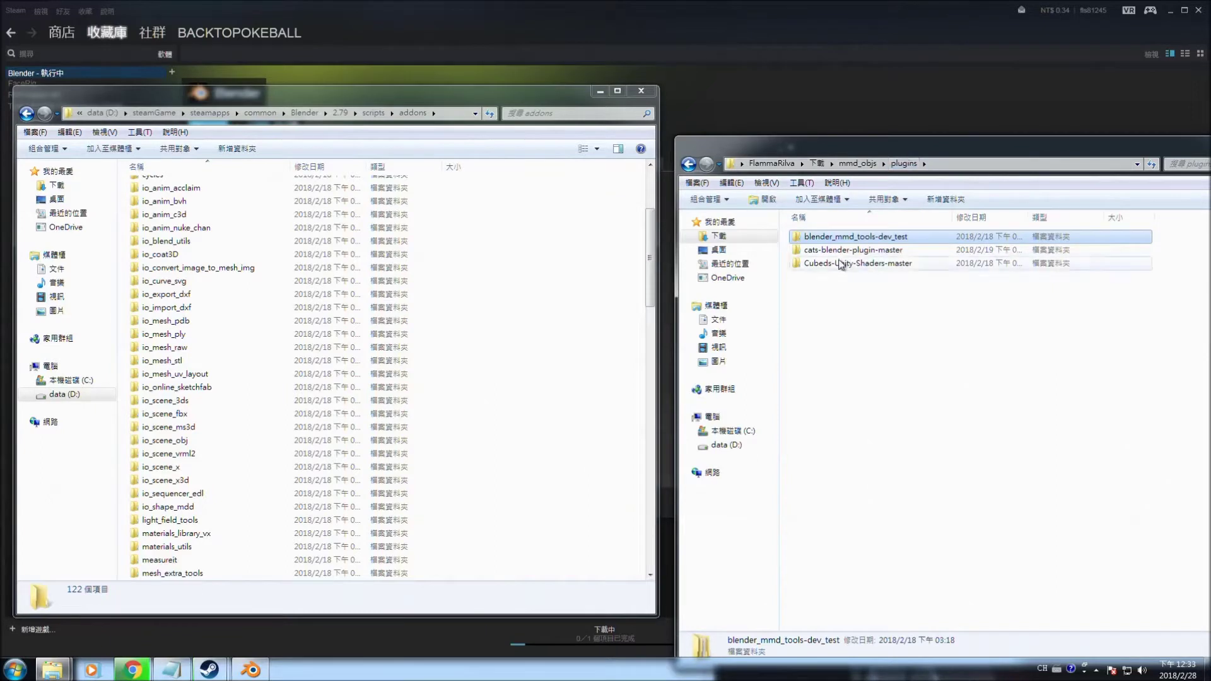
double_click(848, 253)
double_click(886, 237)
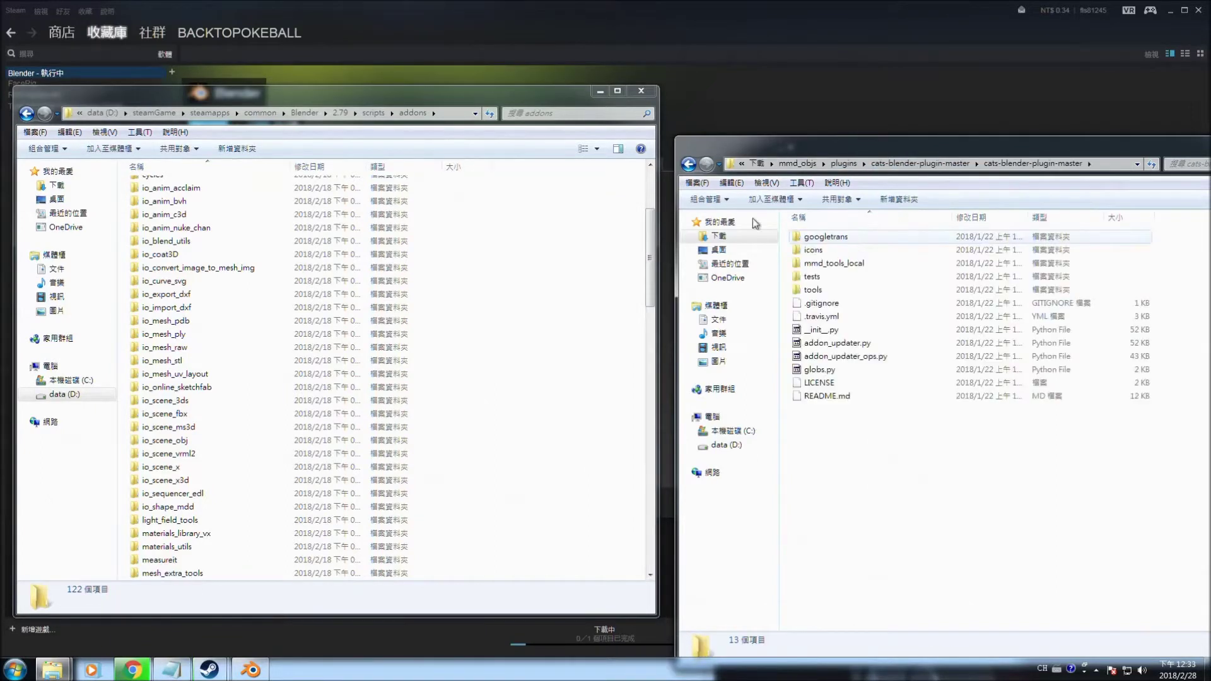
key(BackSpace)
right_drag(889, 234, 542, 404)
click(694, 445)
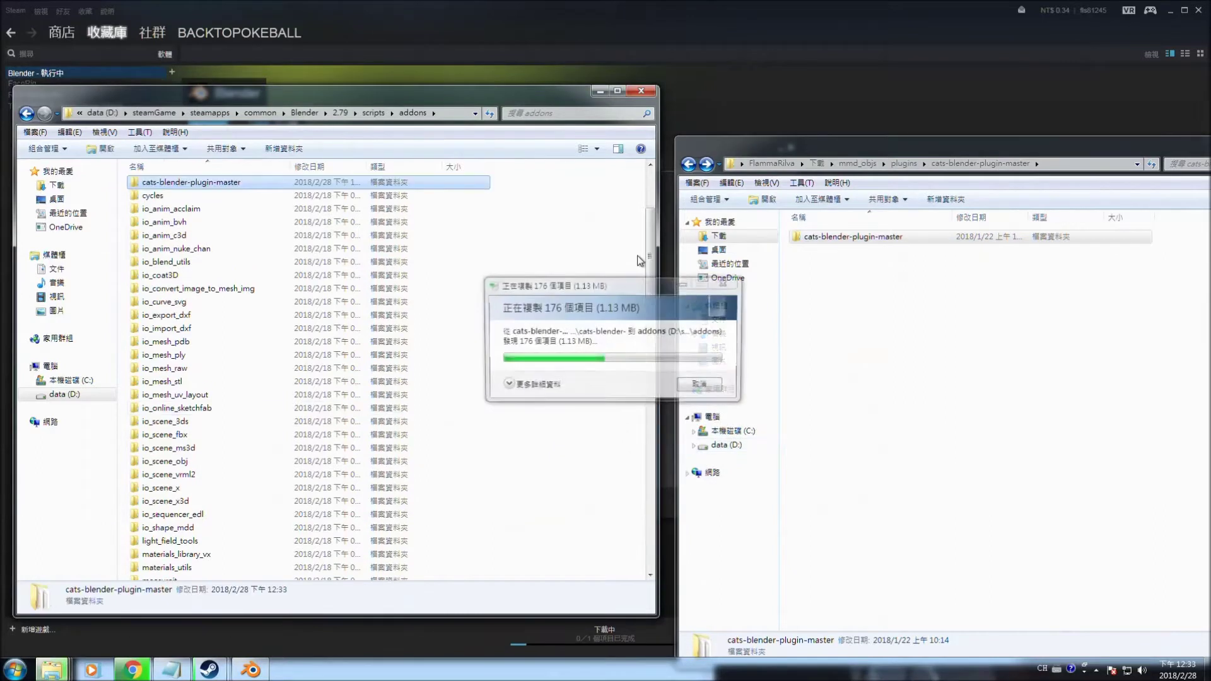
double_click(829, 237)
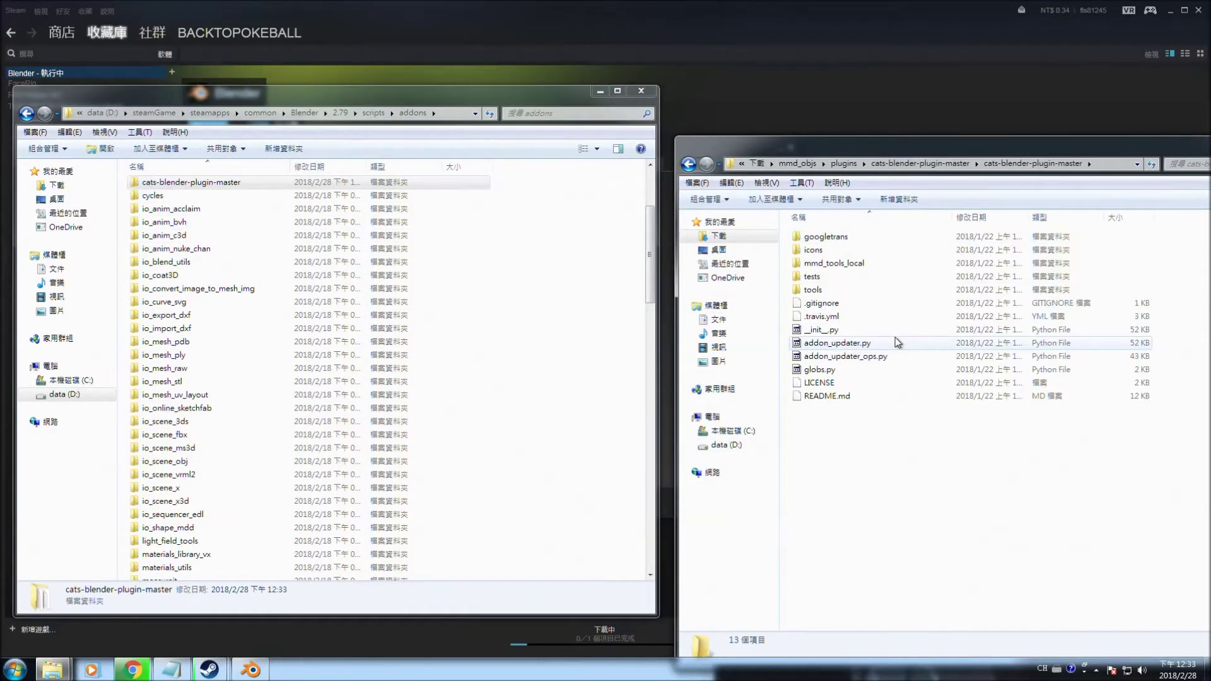
click(688, 164)
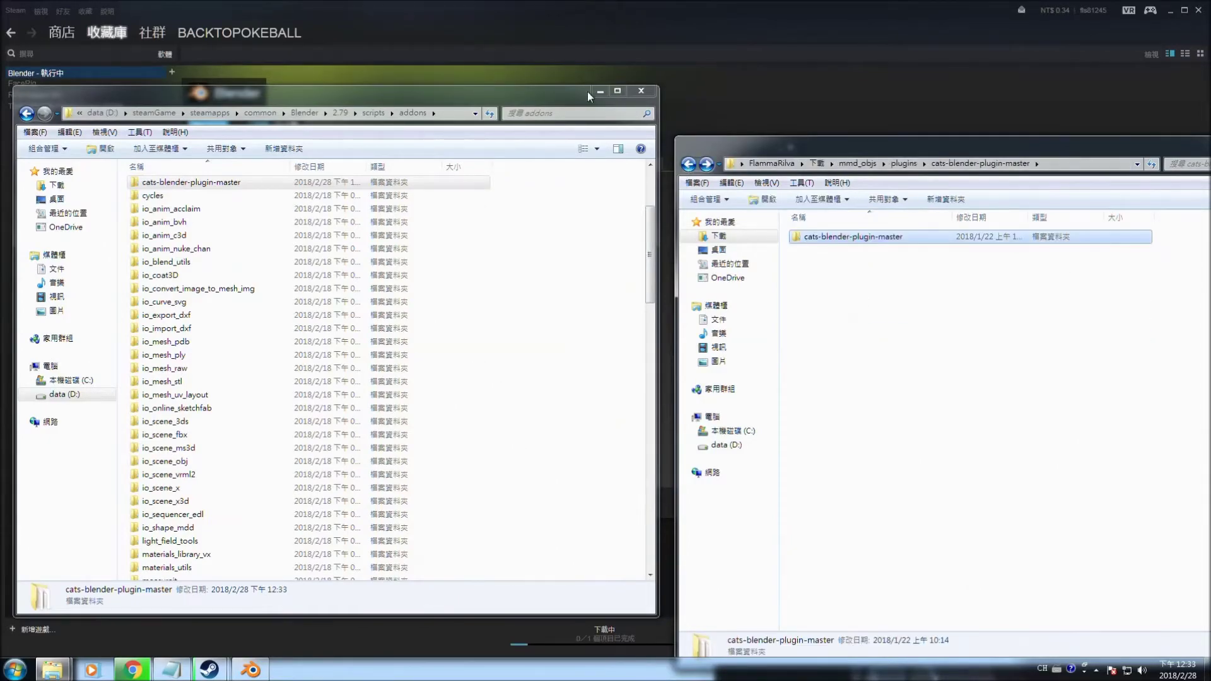
click(600, 90)
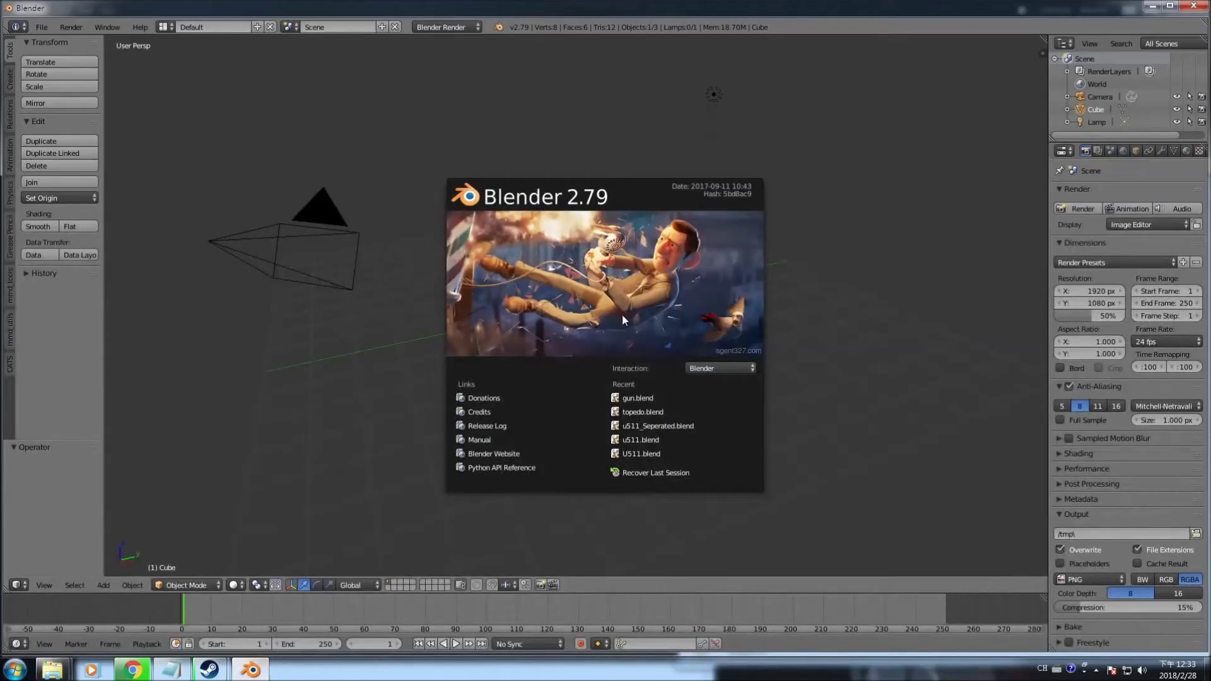
- Confirm mmd_tools and Cats Blender Plugin are enabled in User Preferences, then save user settings
click(848, 377)
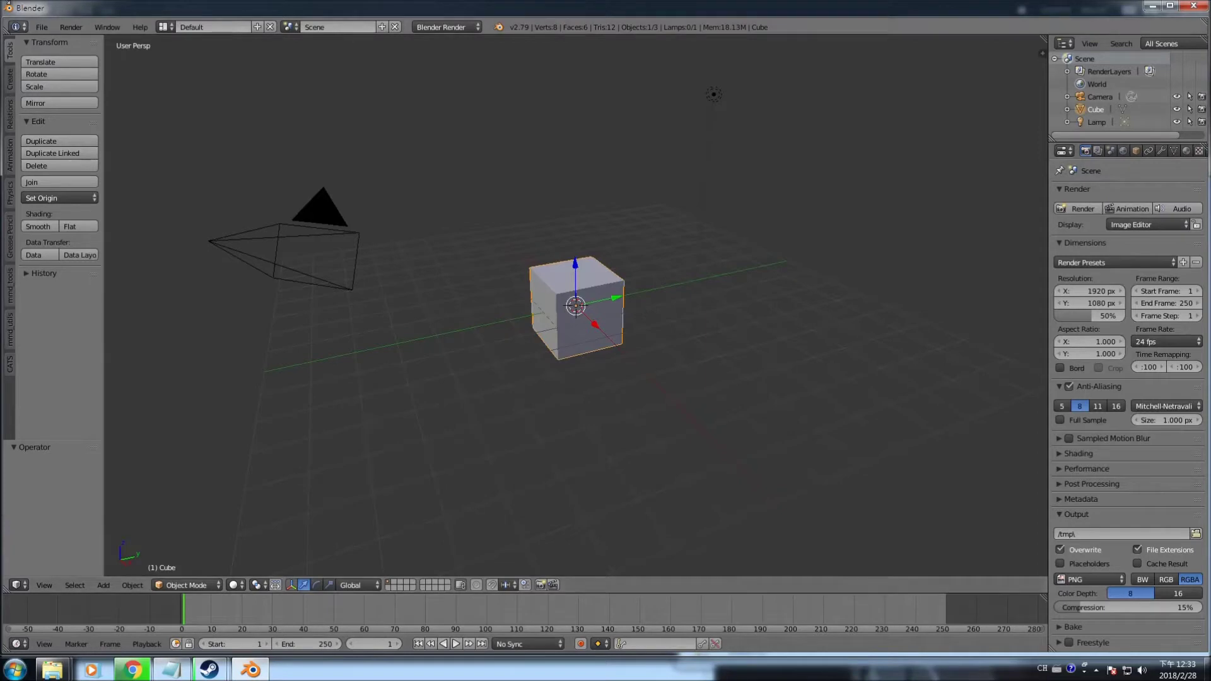
click(41, 27)
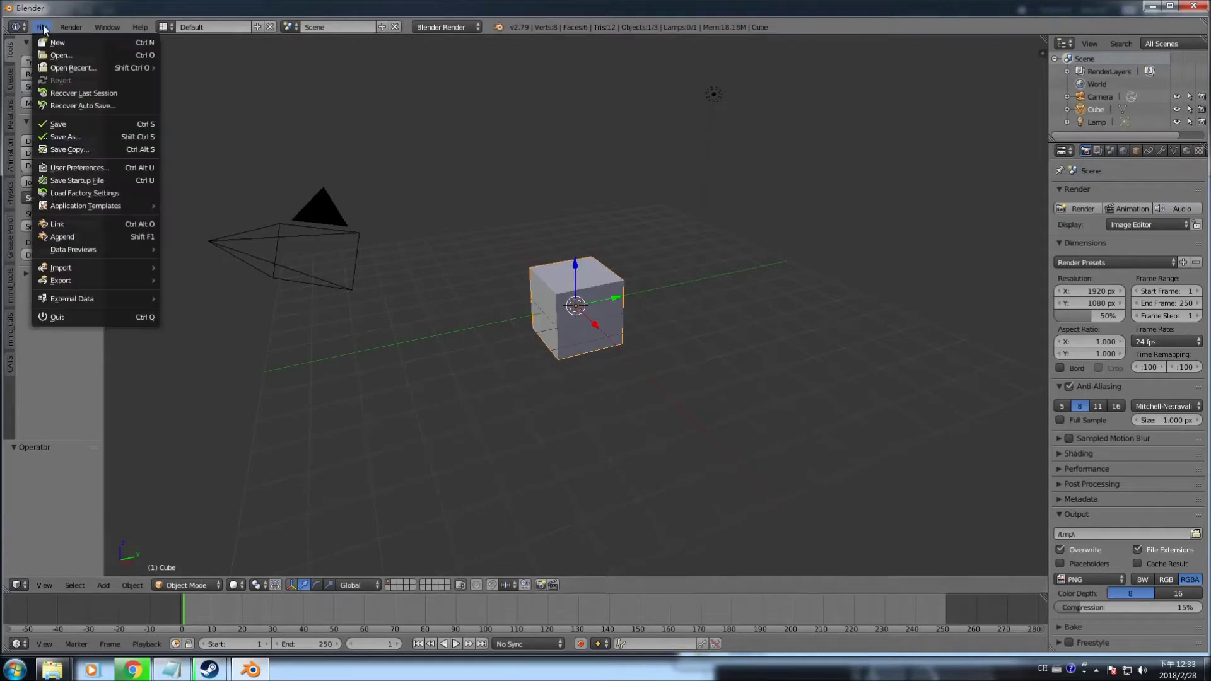
click(90, 169)
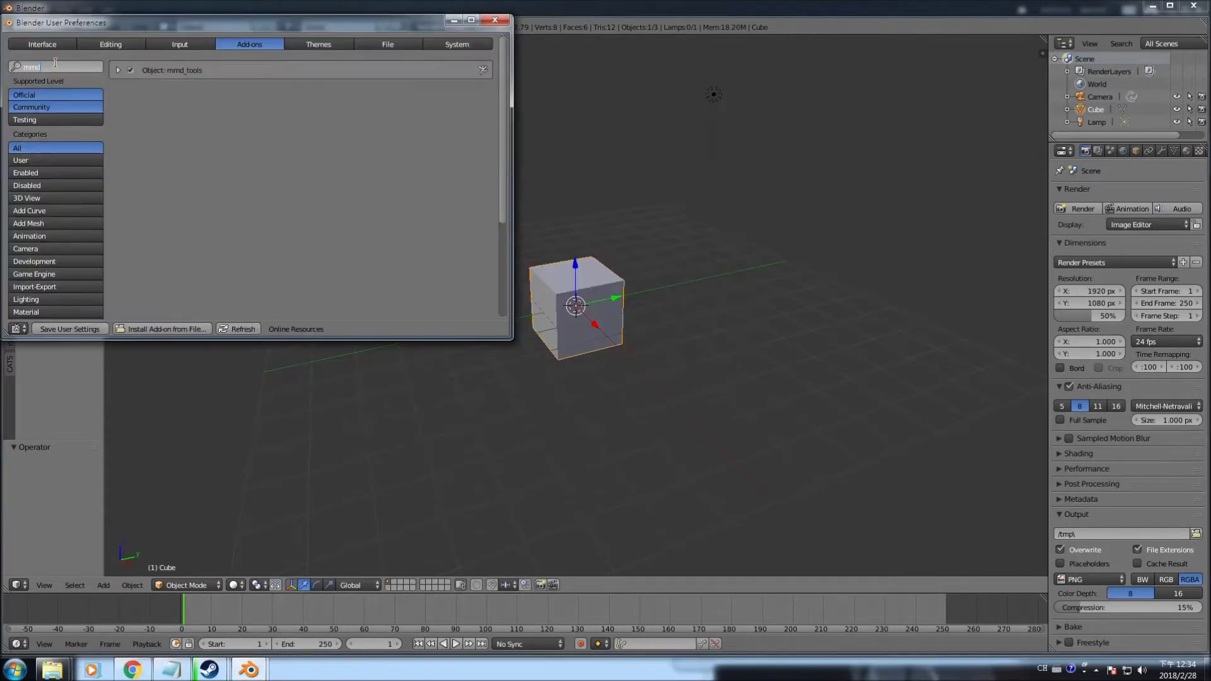
click(55, 62)
text(ca)
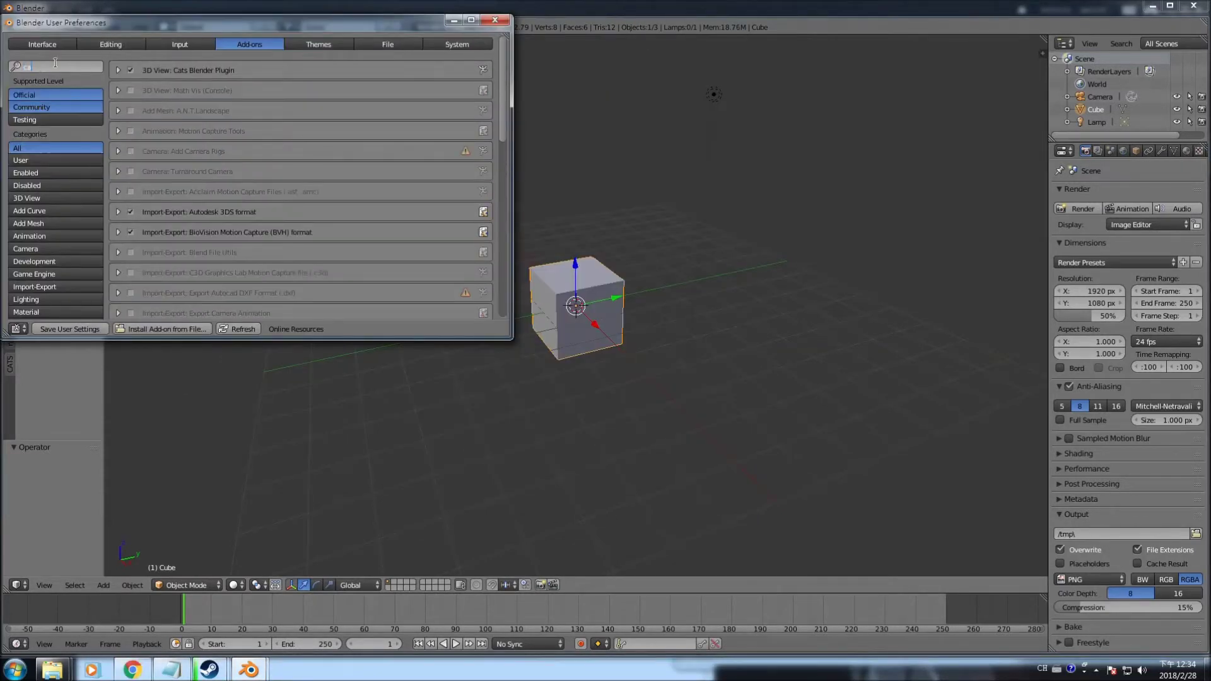
text(t)
key(BackSpace)
key(BackSpace)
key(BackSpace)
text(mmdd)
key(BackSpace)
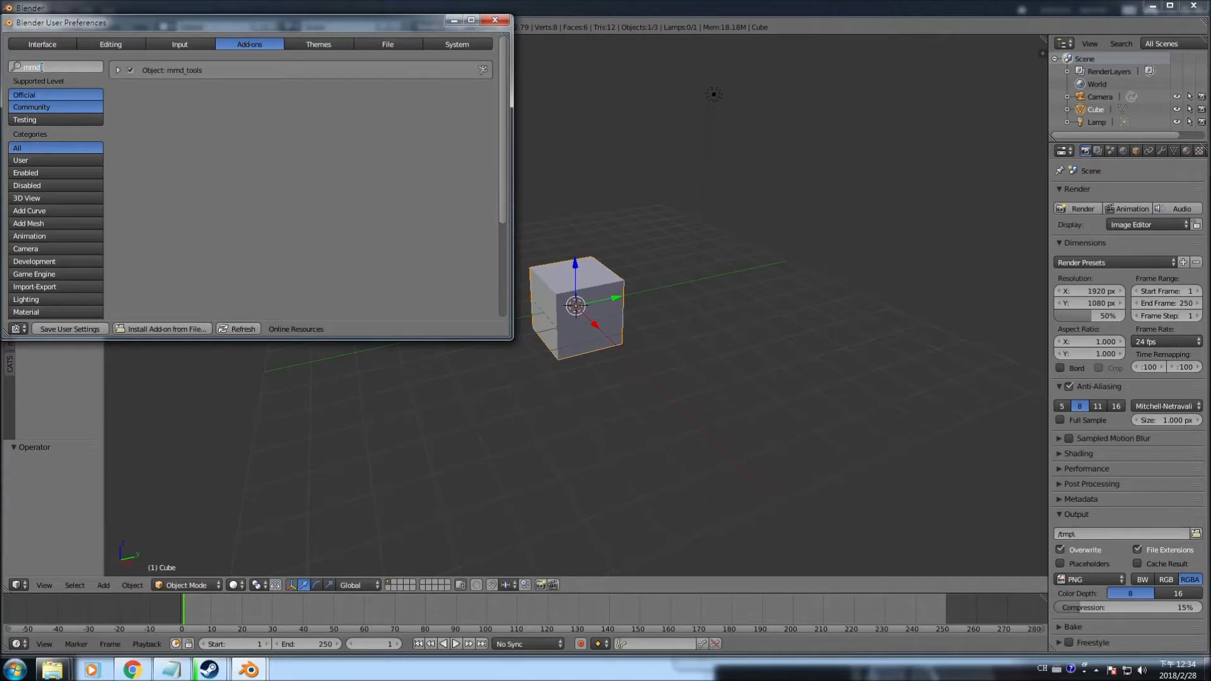
key(BackSpace)
key(BackSpace)
key(BackSpace)
text(cat)
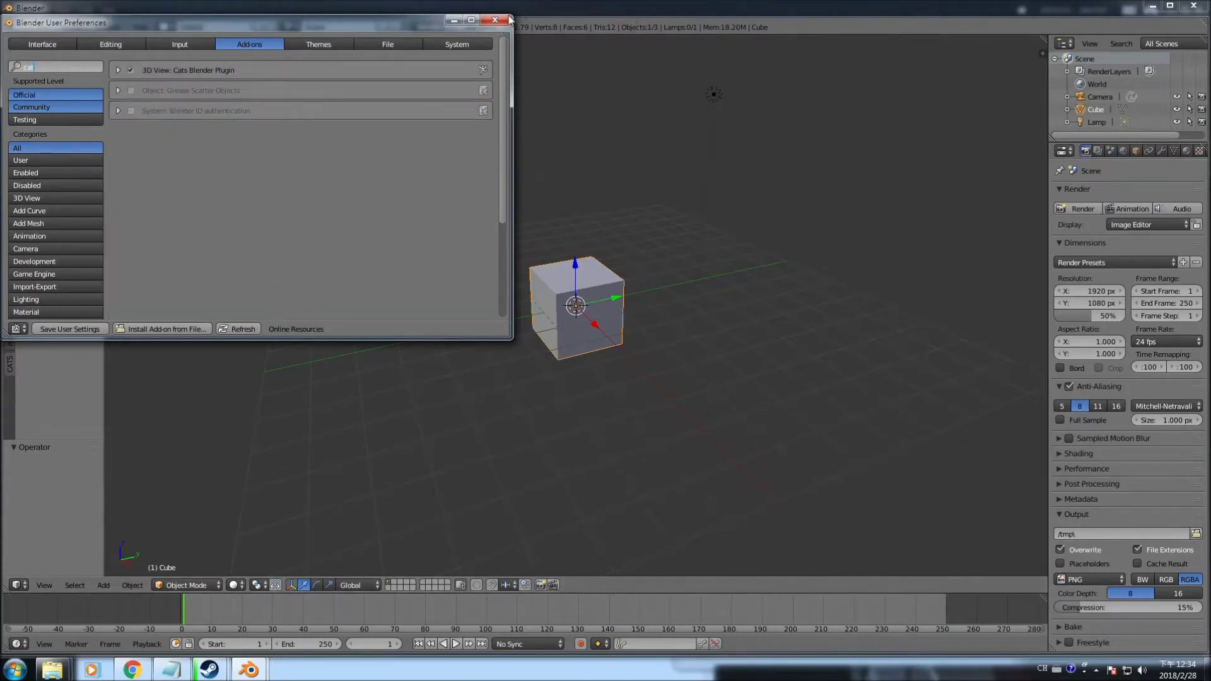
click(83, 328)
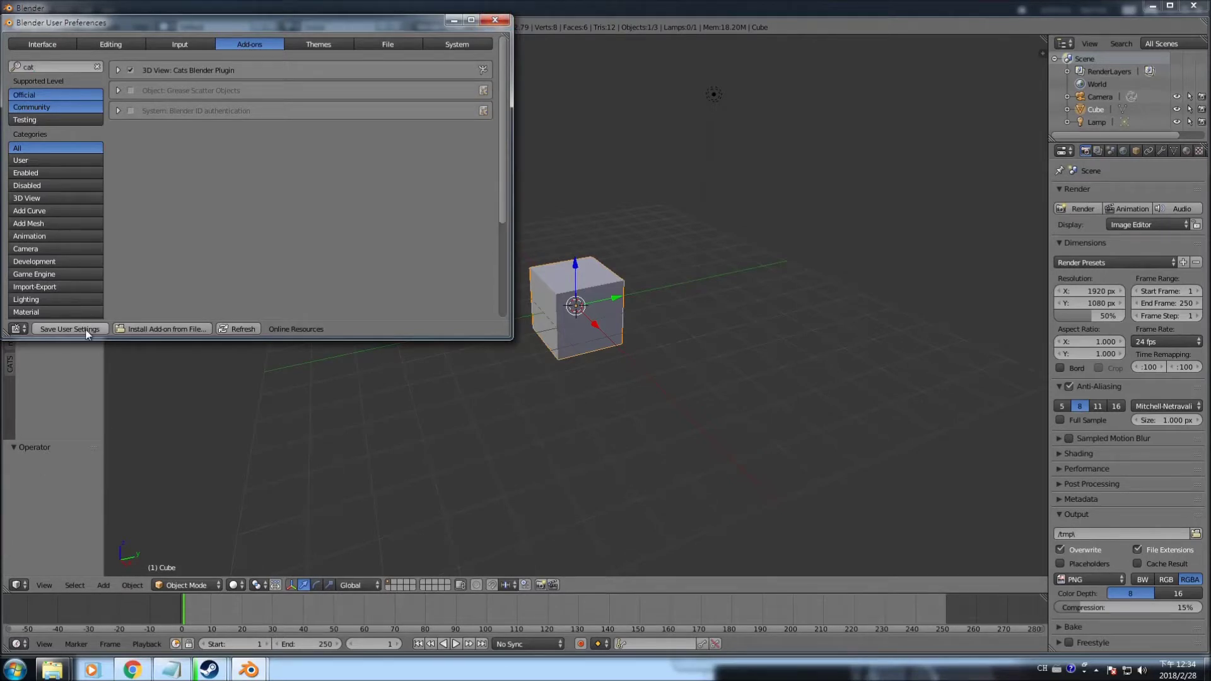
click(495, 19)
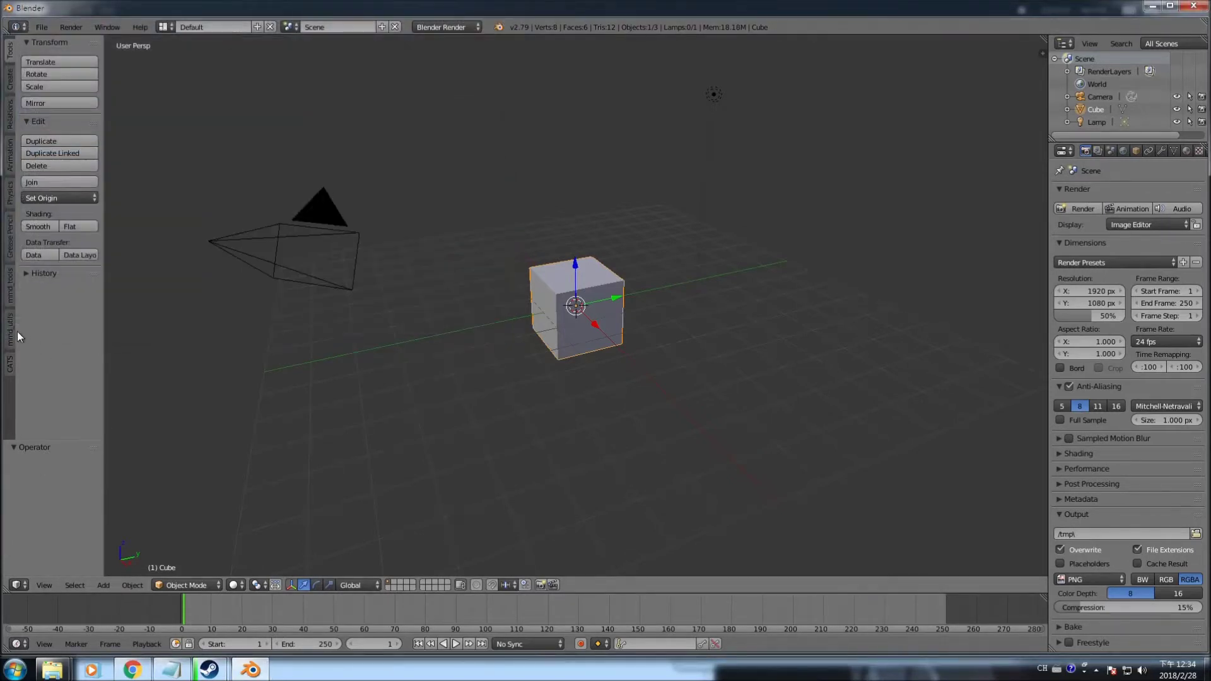
- Switch the tool shelf from the mmd_tools tools to the CATS plugin tools
click(7, 296)
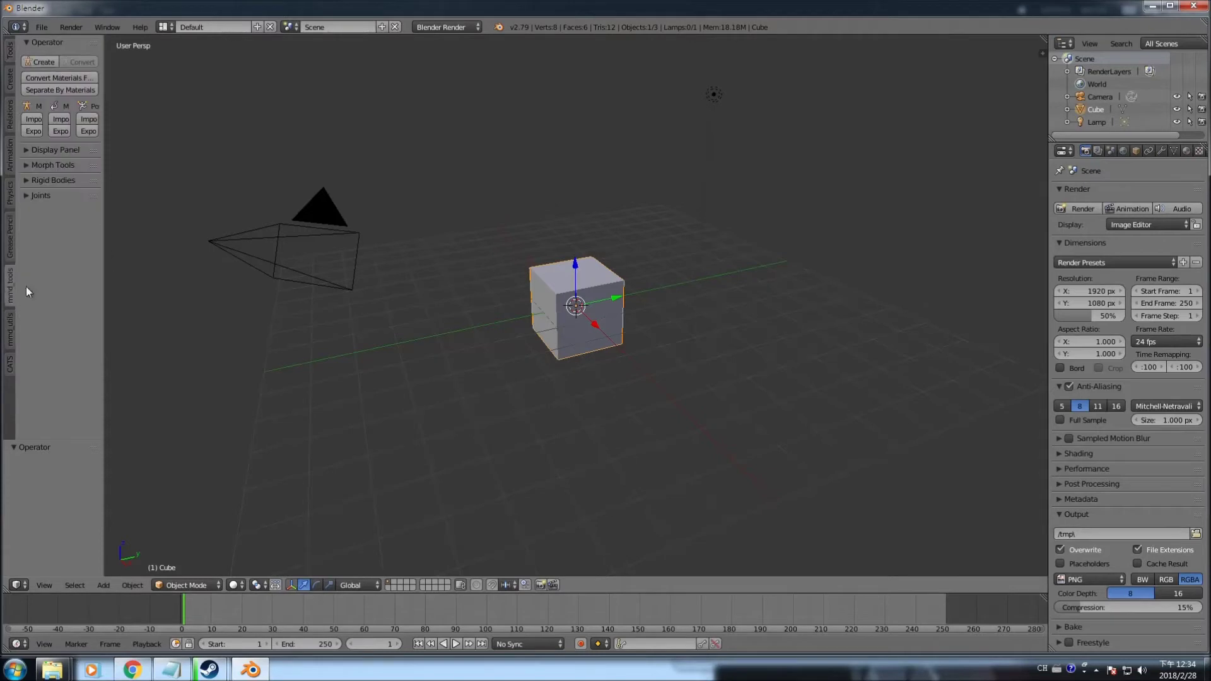
click(10, 363)
click(786, 302)
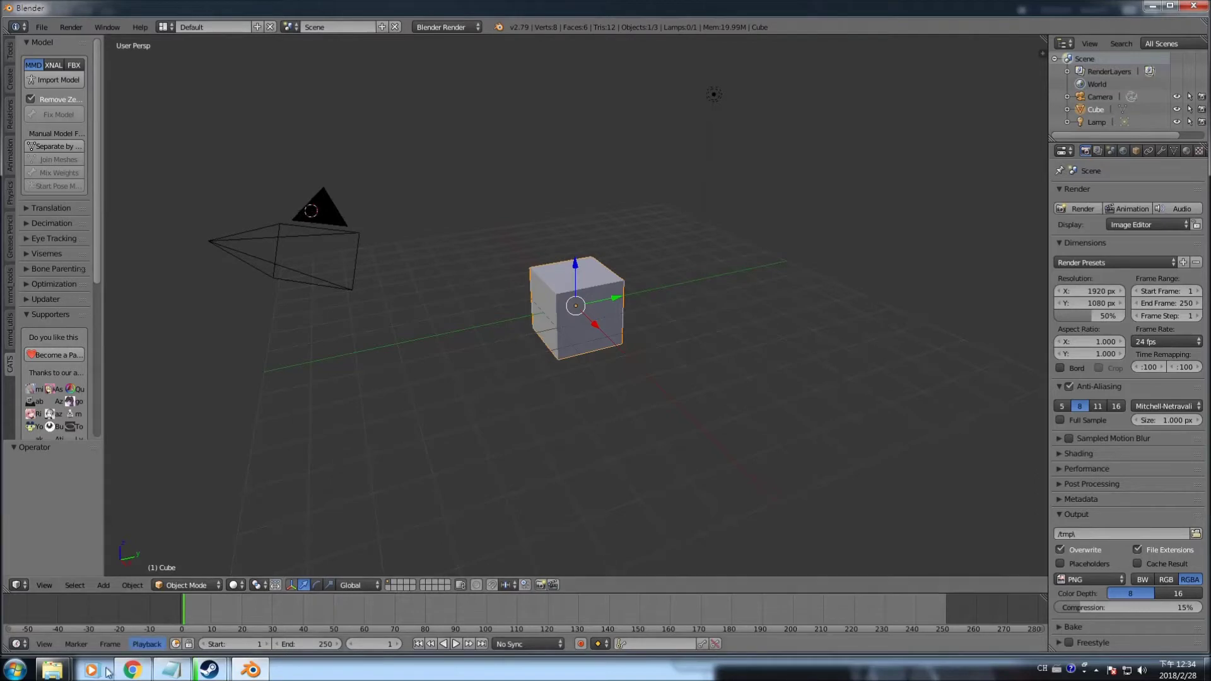
mouse_move(53, 669)
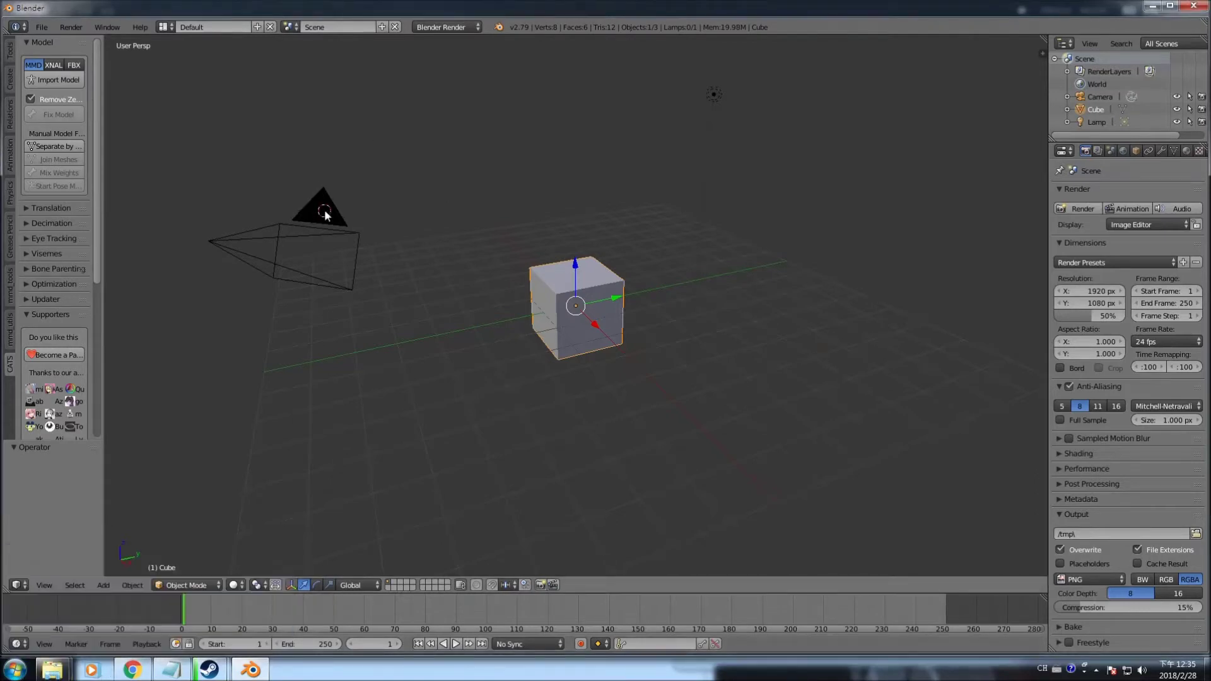
- Delete the default Camera, Lamp and Cube from the scene
right_click(319, 182)
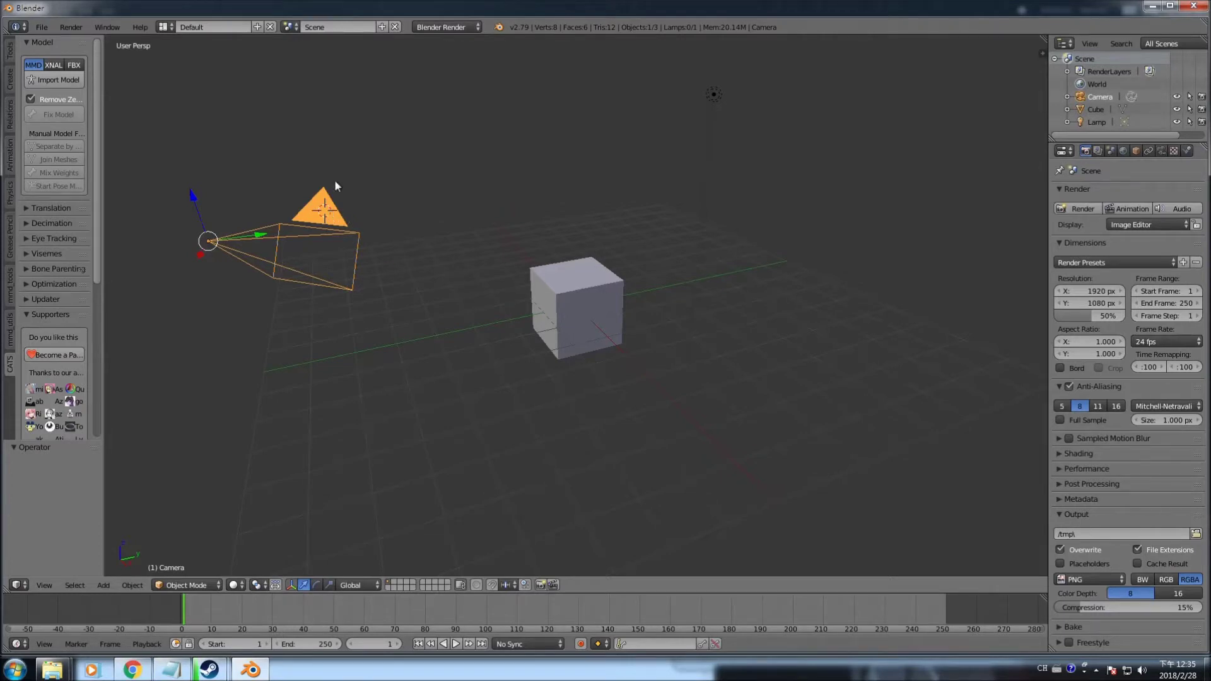
key(x)
click(319, 222)
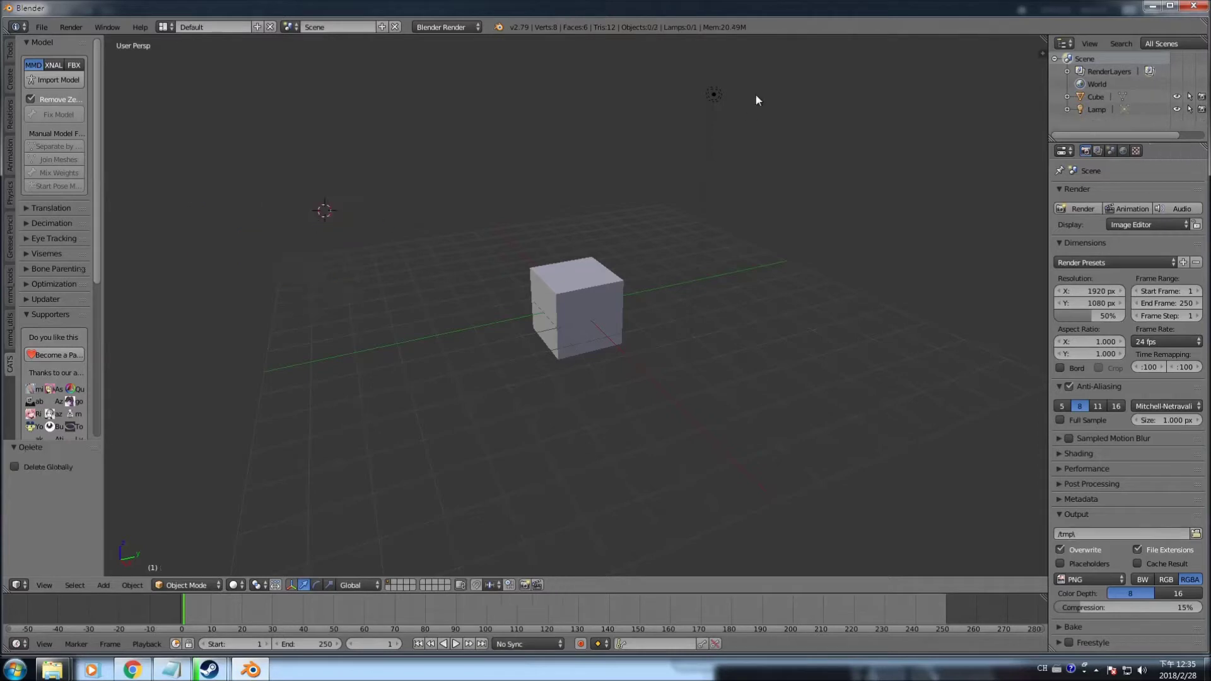
right_click(712, 96)
key(x)
click(711, 94)
right_click(584, 280)
key(x)
click(584, 283)
click(42, 27)
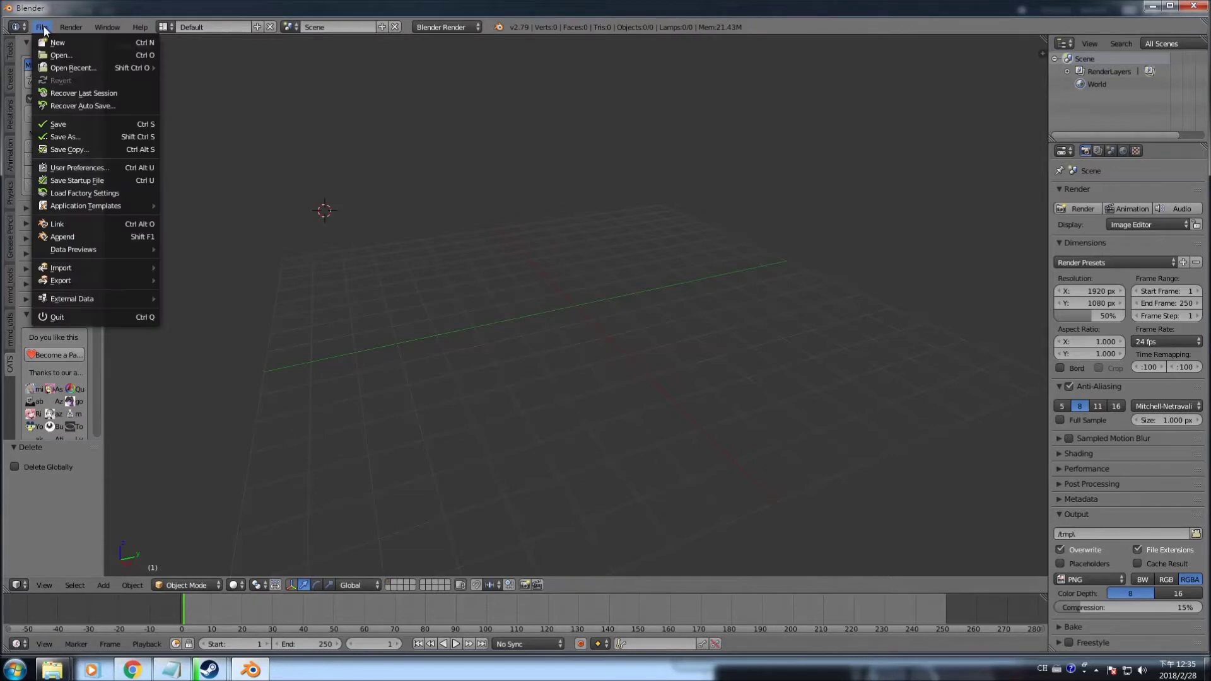
click(329, 180)
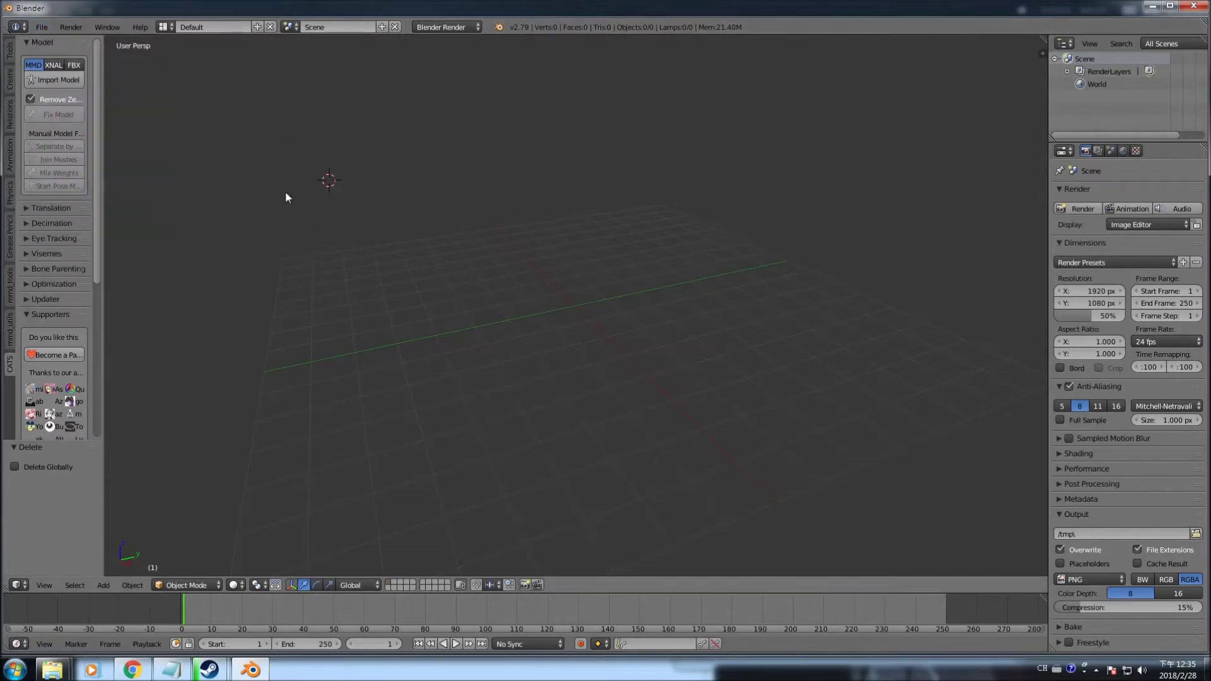
- Import ぽんぷ長式春雨改_秋.pmx from Downloads\mmd_objs\projects with CATS Import Model
click(59, 82)
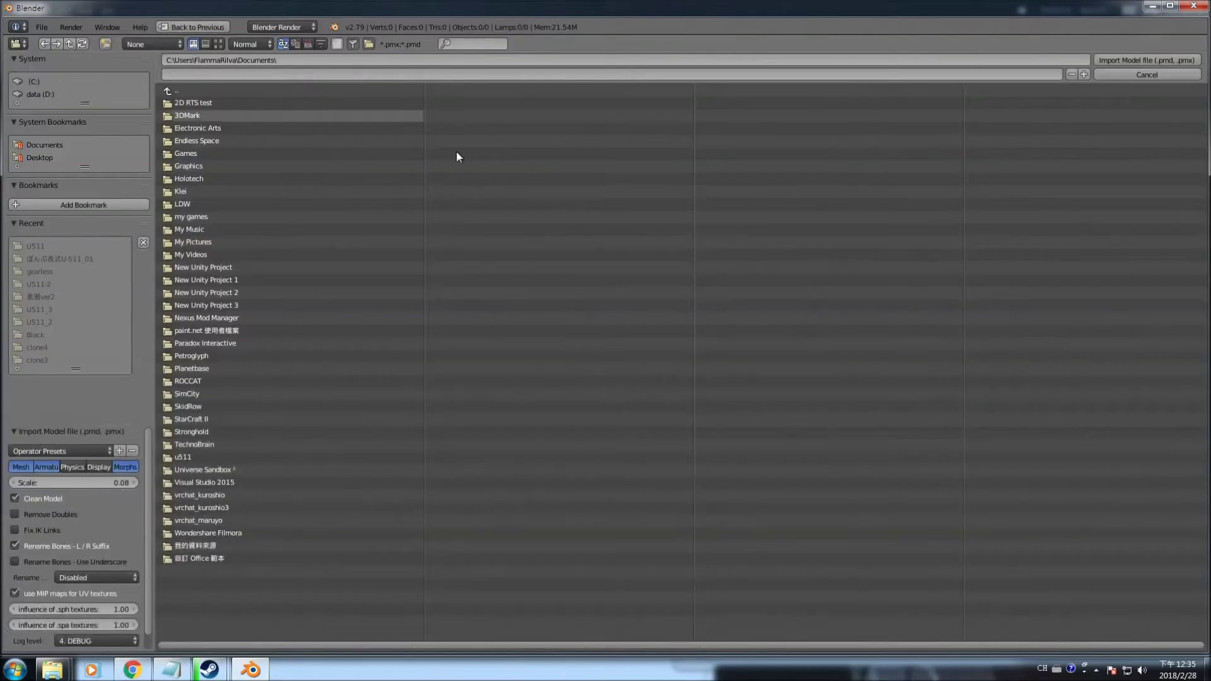
click(183, 93)
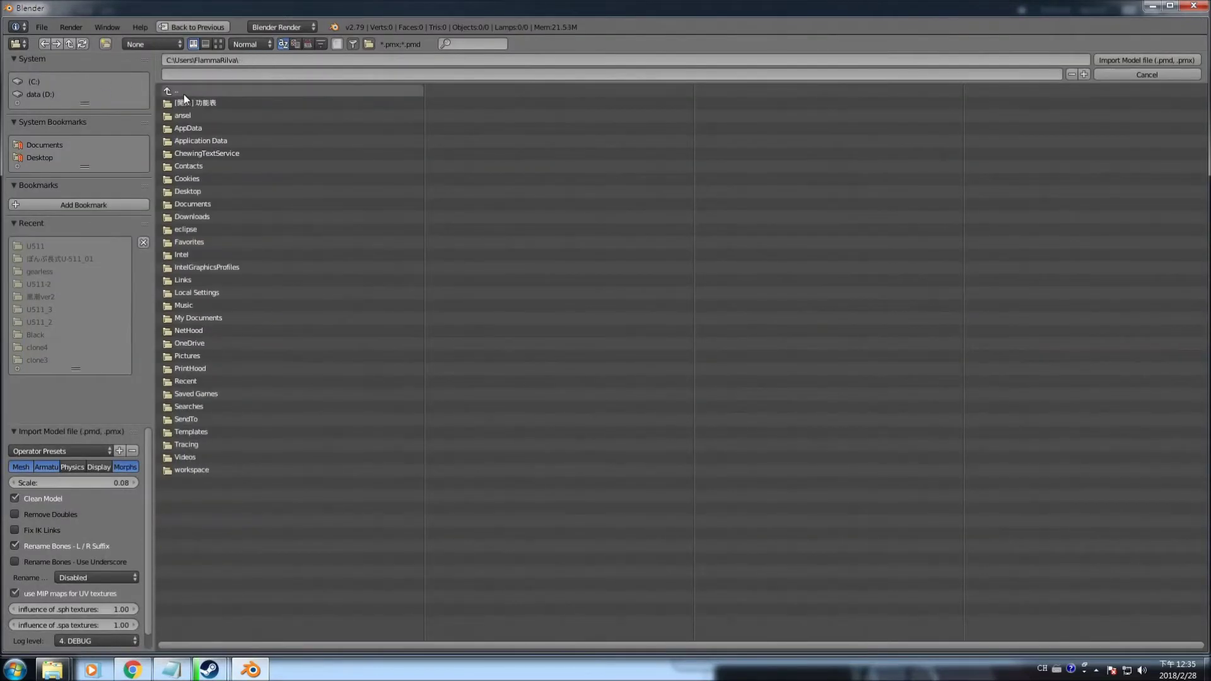
click(191, 217)
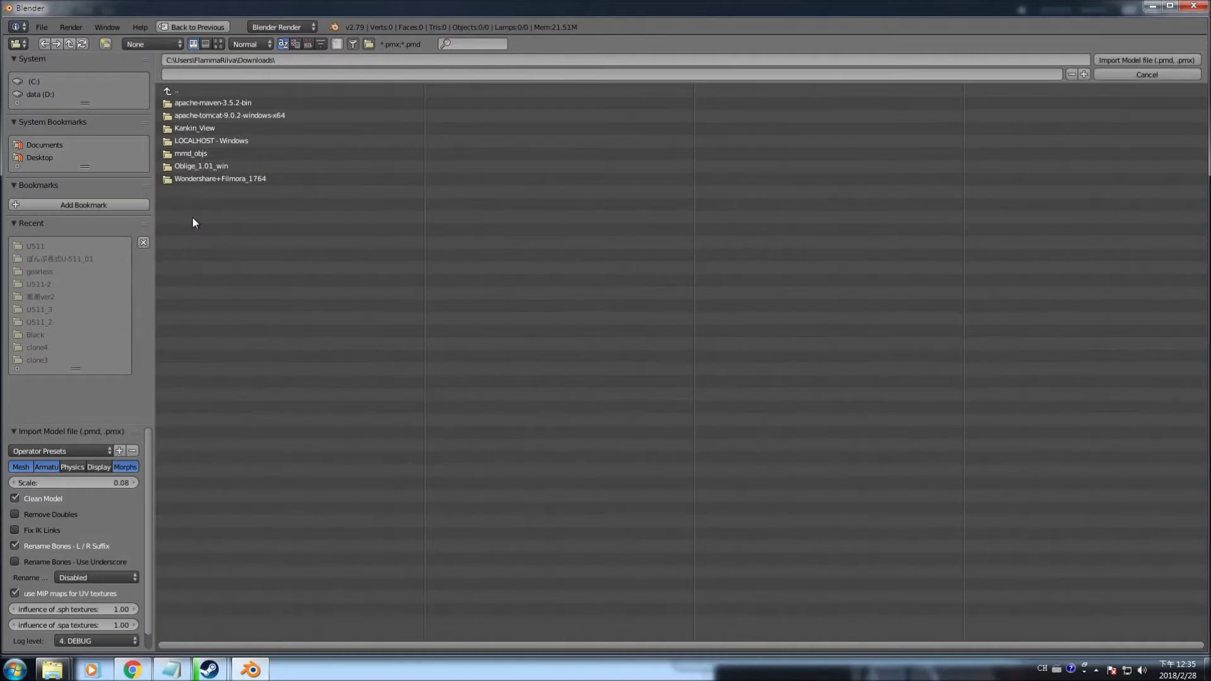
click(195, 152)
click(195, 117)
click(203, 179)
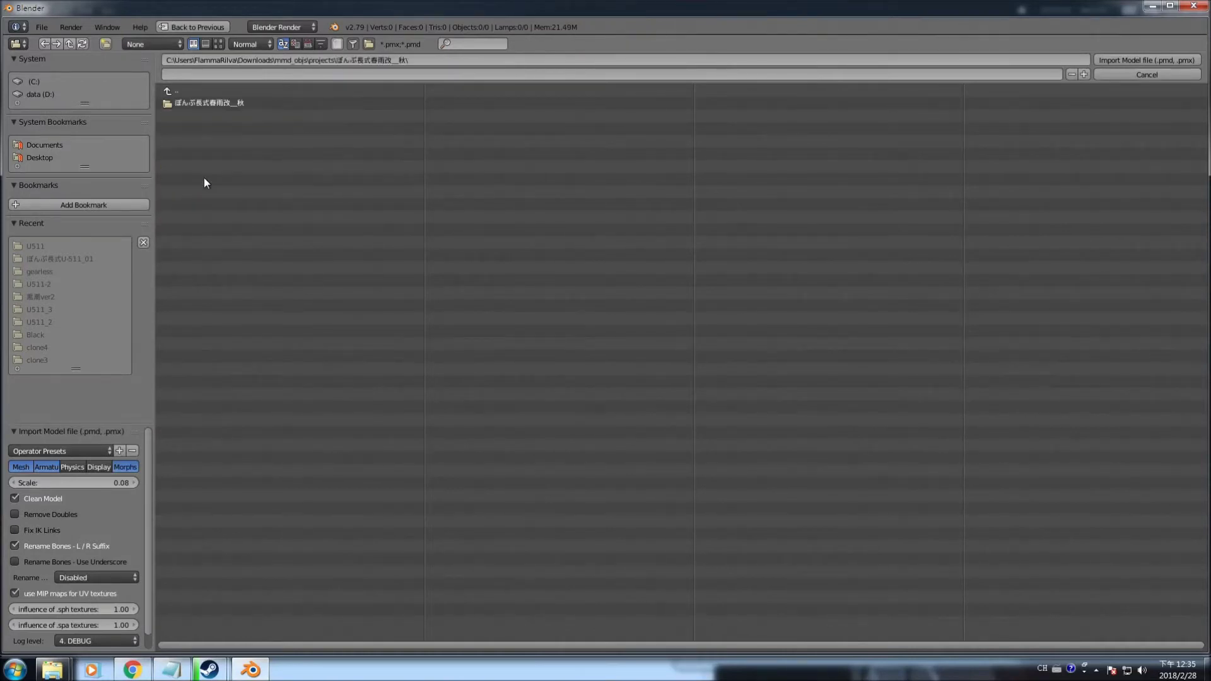
click(215, 102)
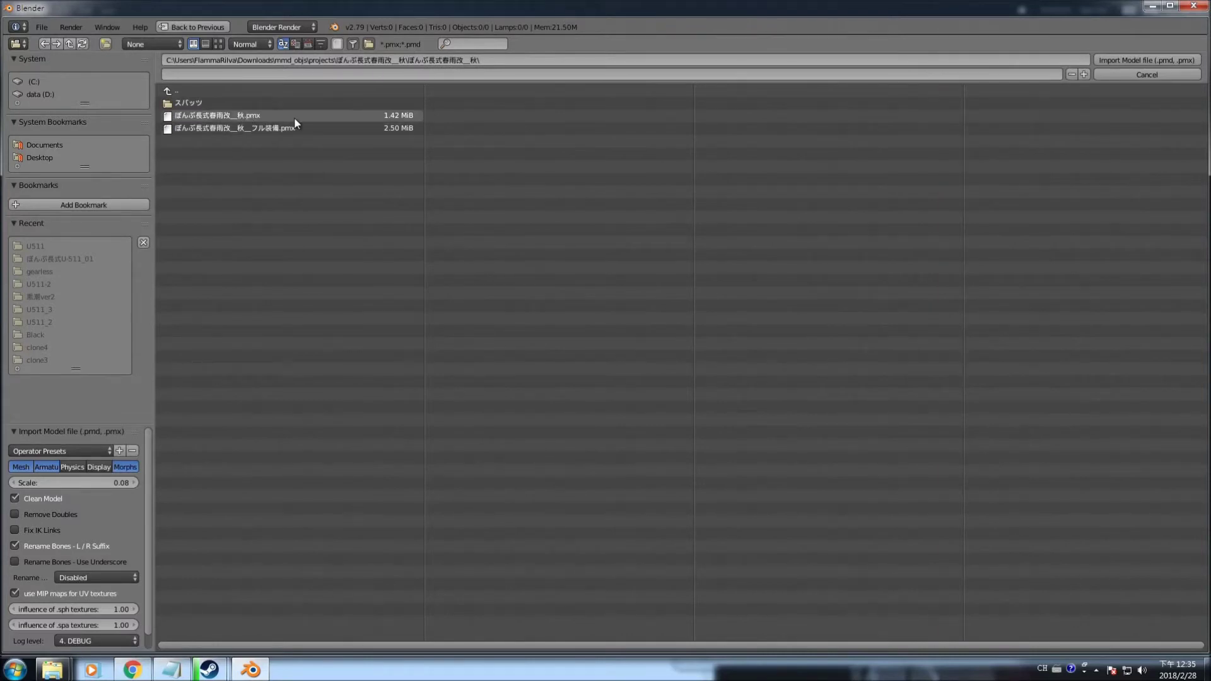
click(251, 117)
click(1182, 59)
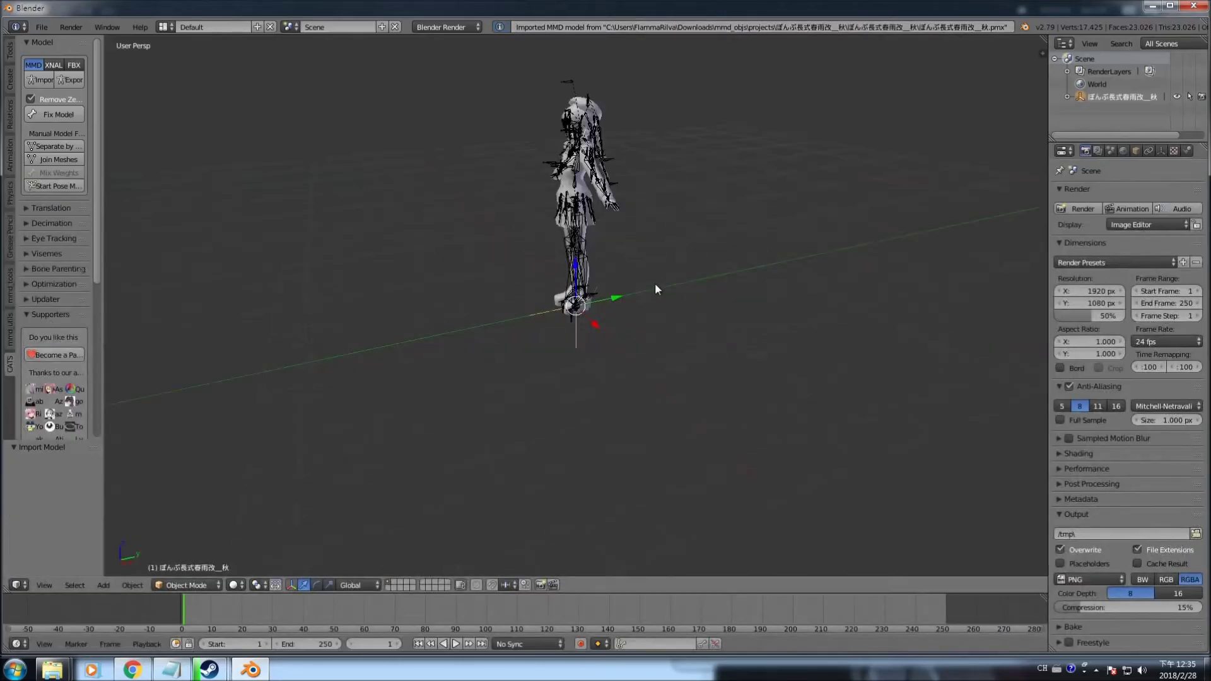
scroll(656, 289, up, 5)
- Orbit and zoom around the imported model, then widen the CATS tool shelf
middle_drag(656, 288, 449, 238)
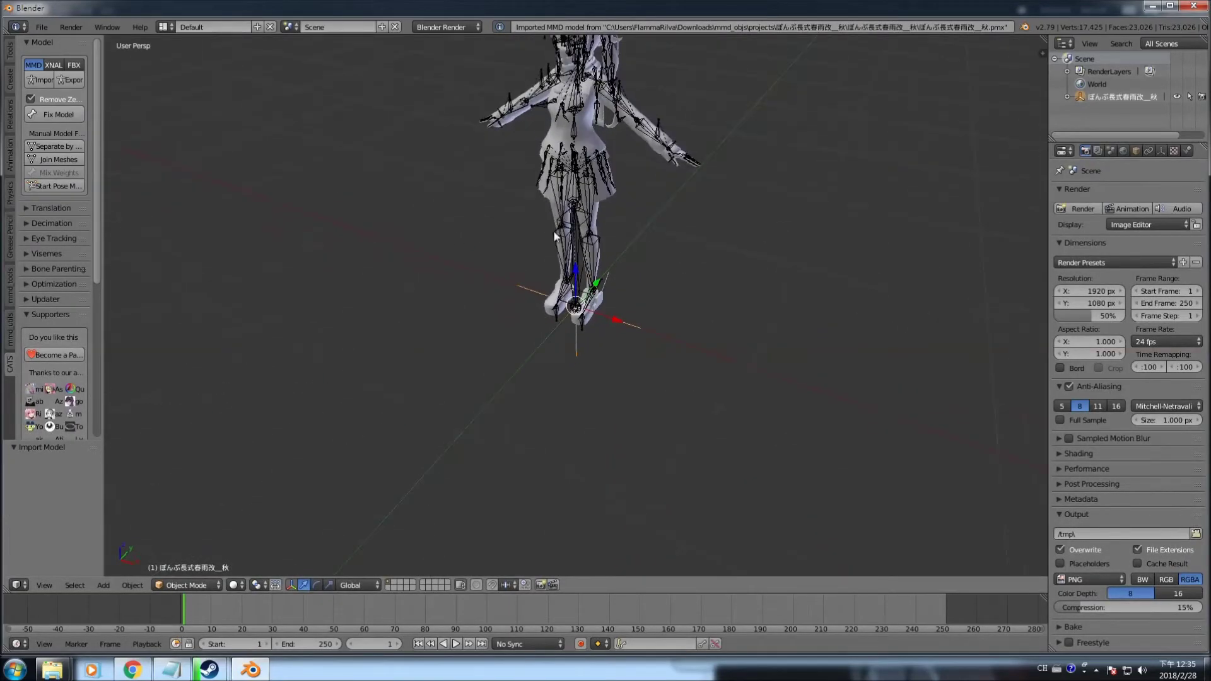
middle_drag(698, 252, 655, 369)
scroll(649, 355, up, 2)
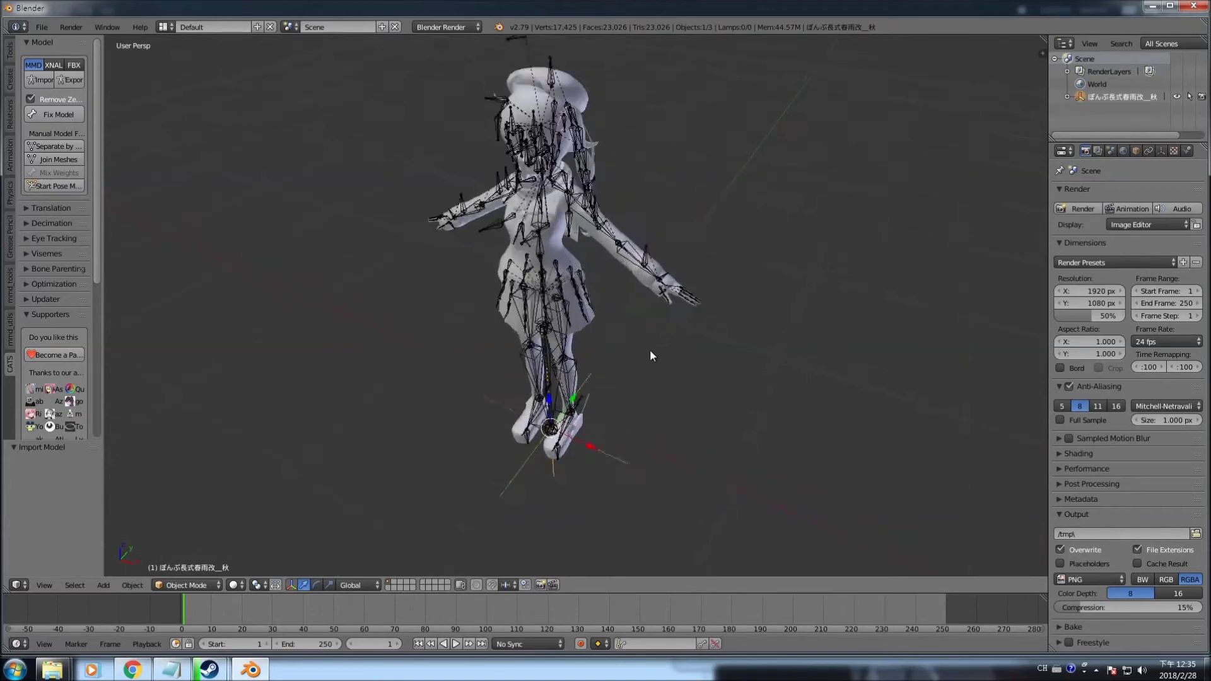
scroll(652, 356, up, 3)
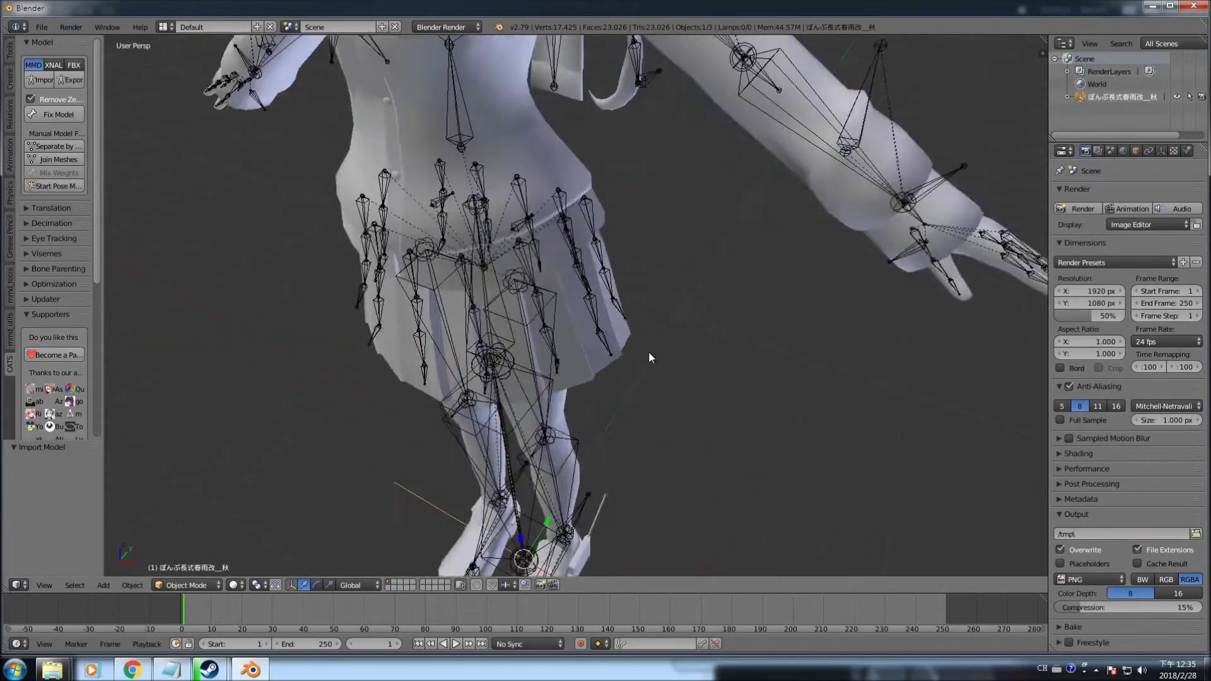
scroll(650, 357, down, 4)
middle_drag(650, 354, 732, 249)
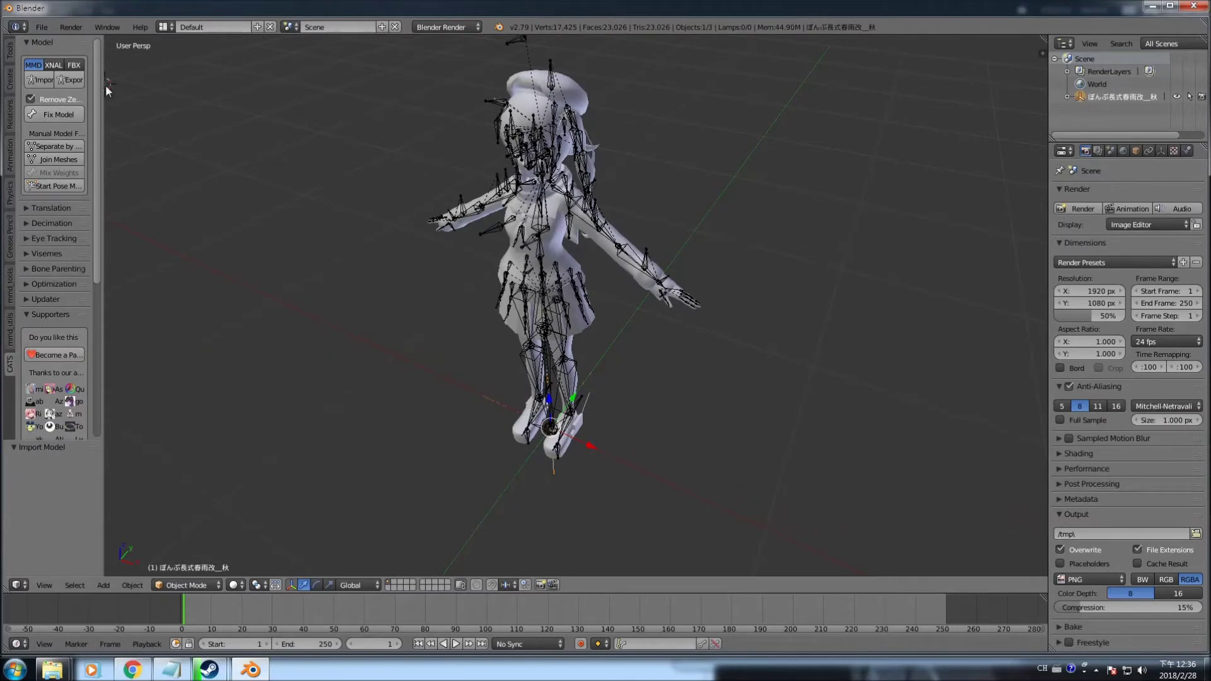
drag(106, 90, 178, 89)
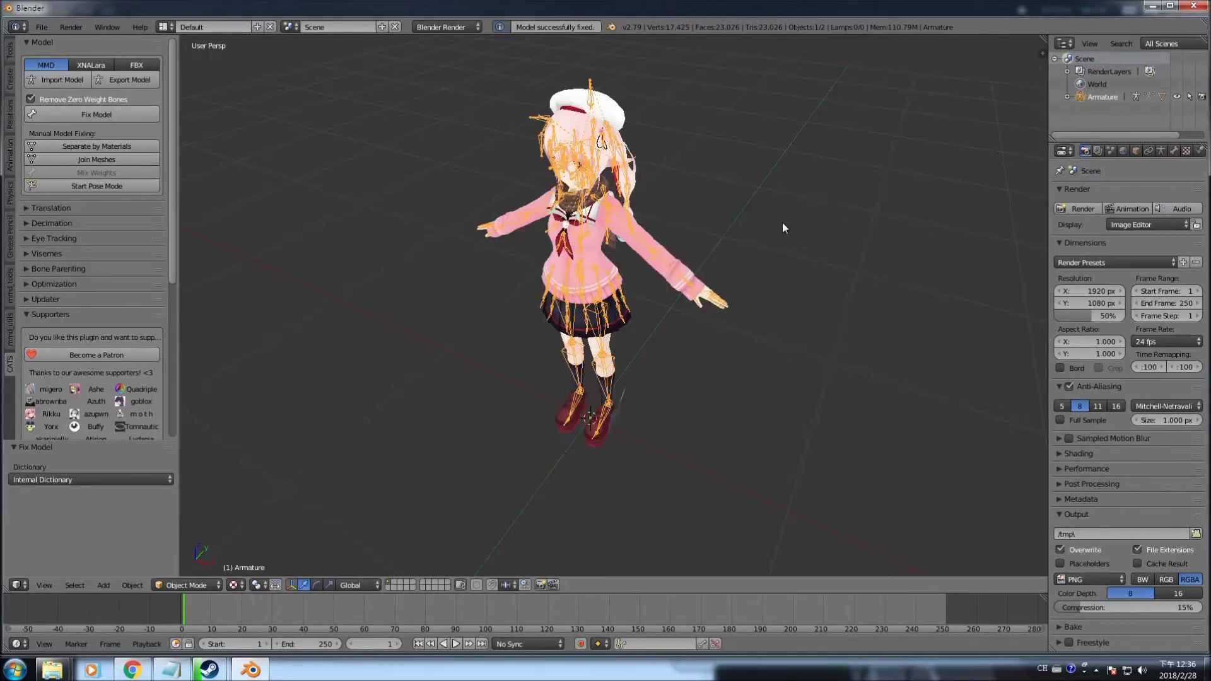
- Translate the model's shape keys, mesh and object names, and materials into English
scroll(782, 225, up, 3)
mouse_move(775, 217)
middle_down()
mouse_move(769, 159)
mouse_move(777, 226)
mouse_move(786, 220)
middle_up()
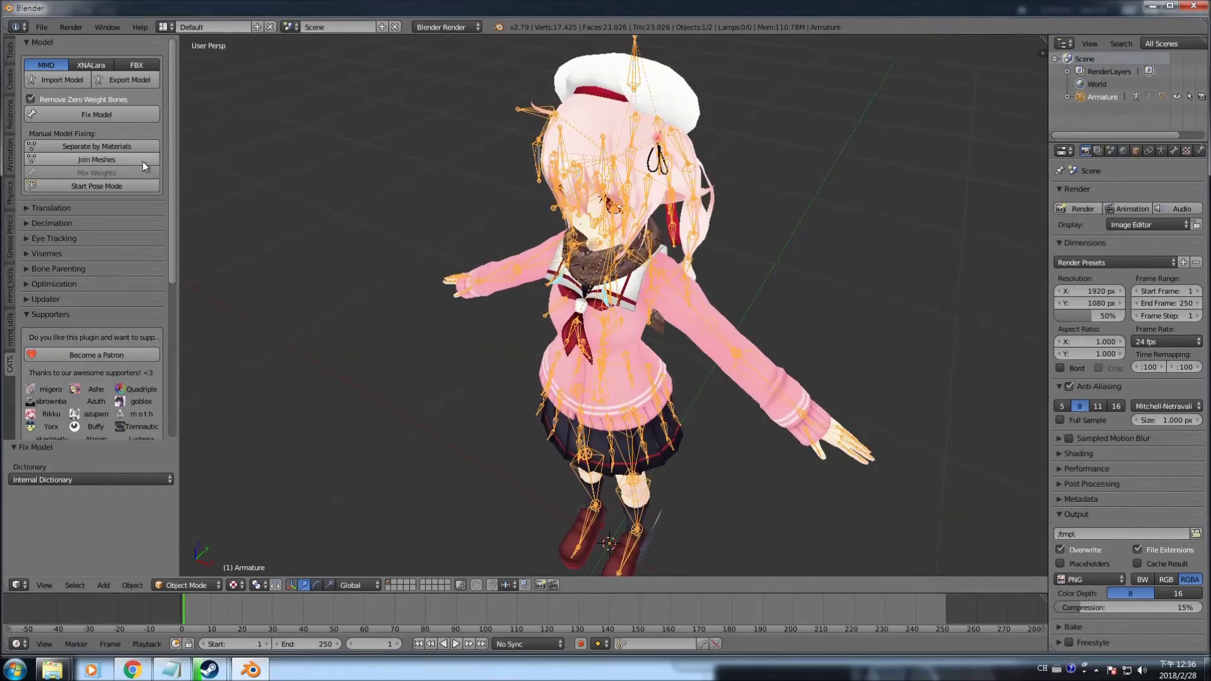
click(60, 206)
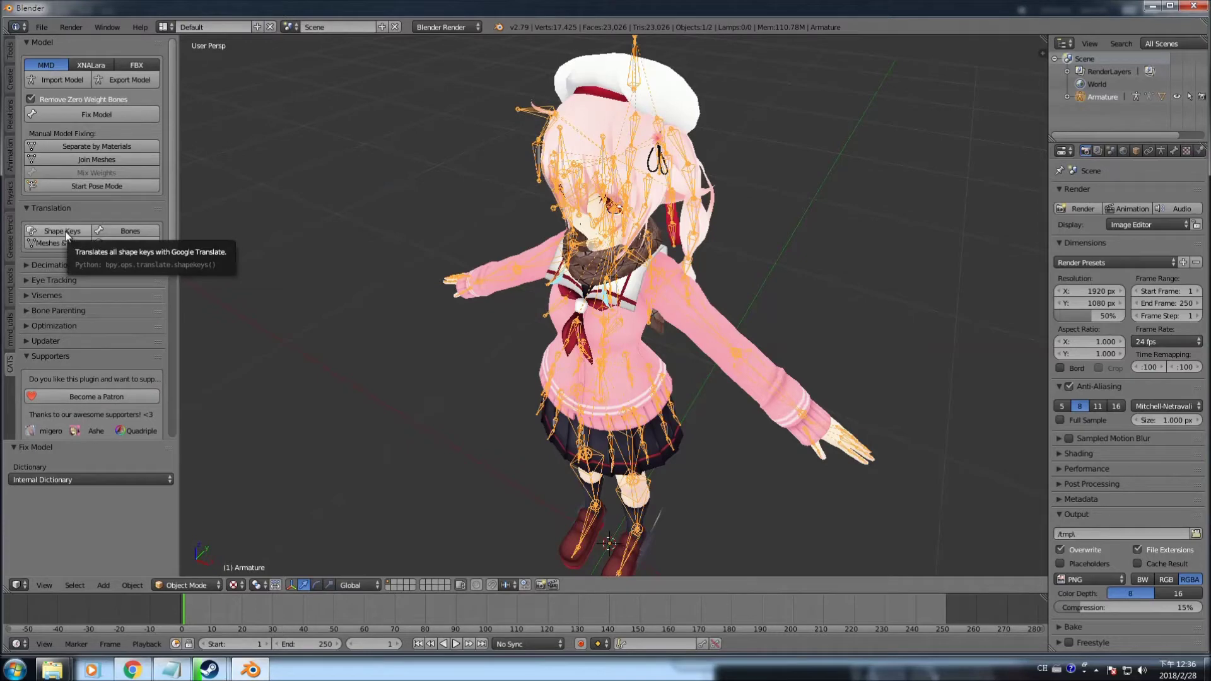
click(65, 231)
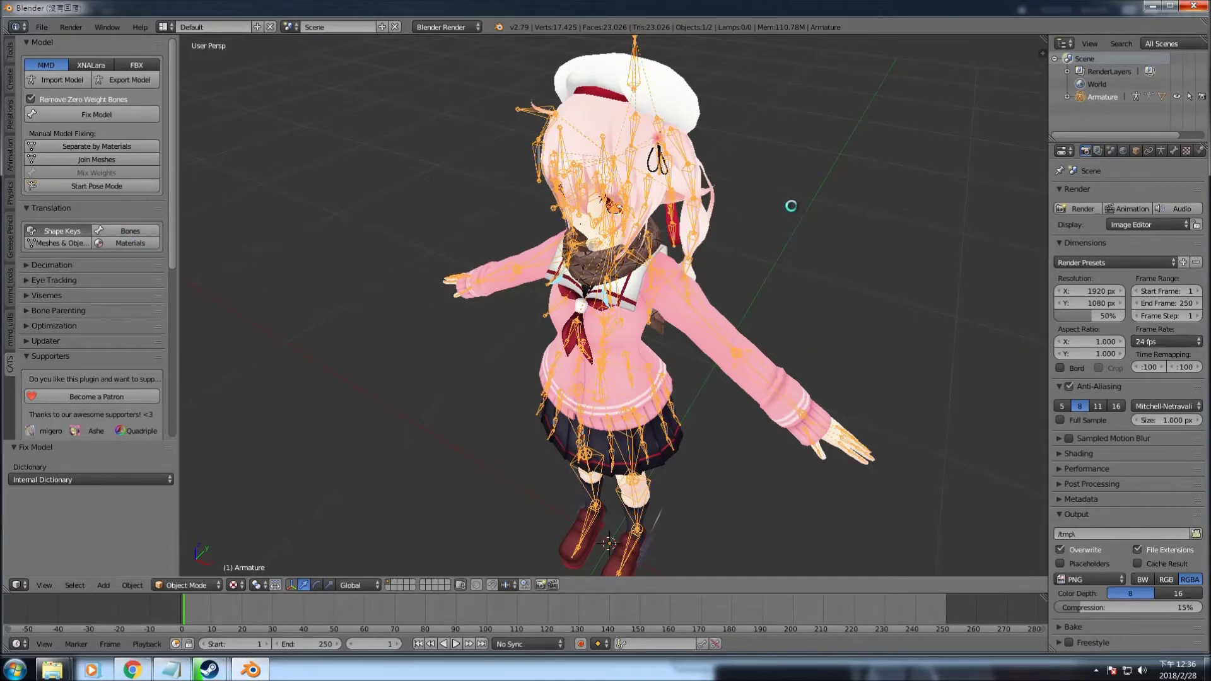
click(72, 243)
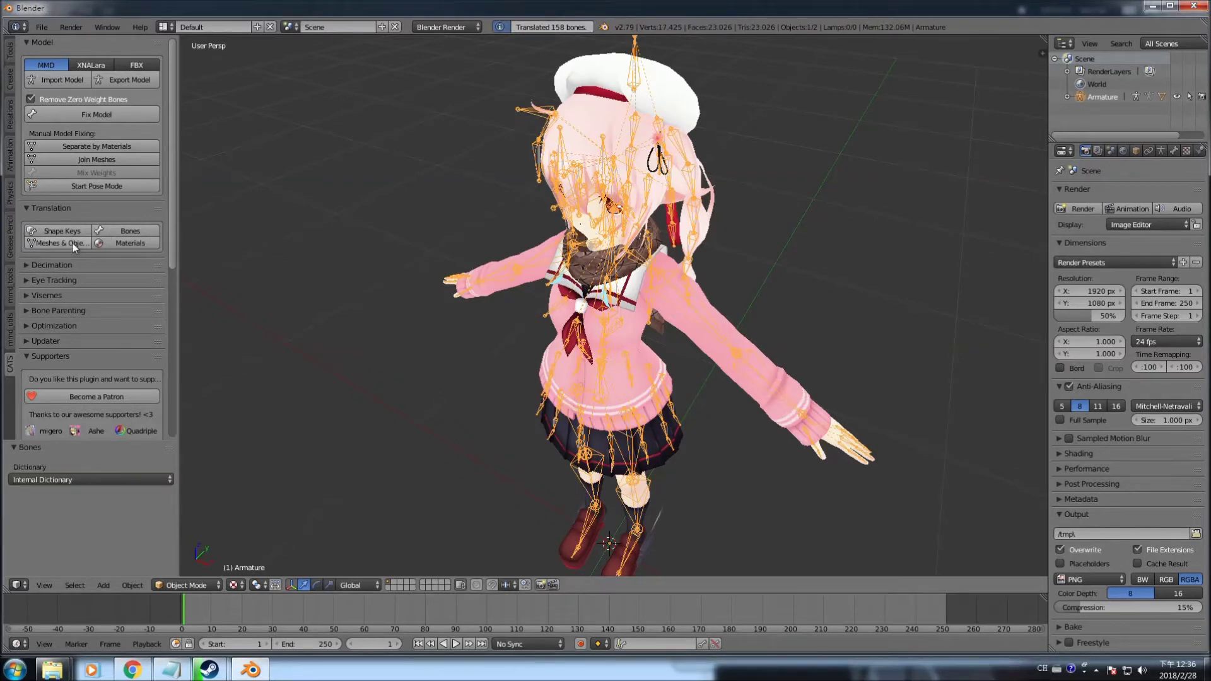
click(110, 246)
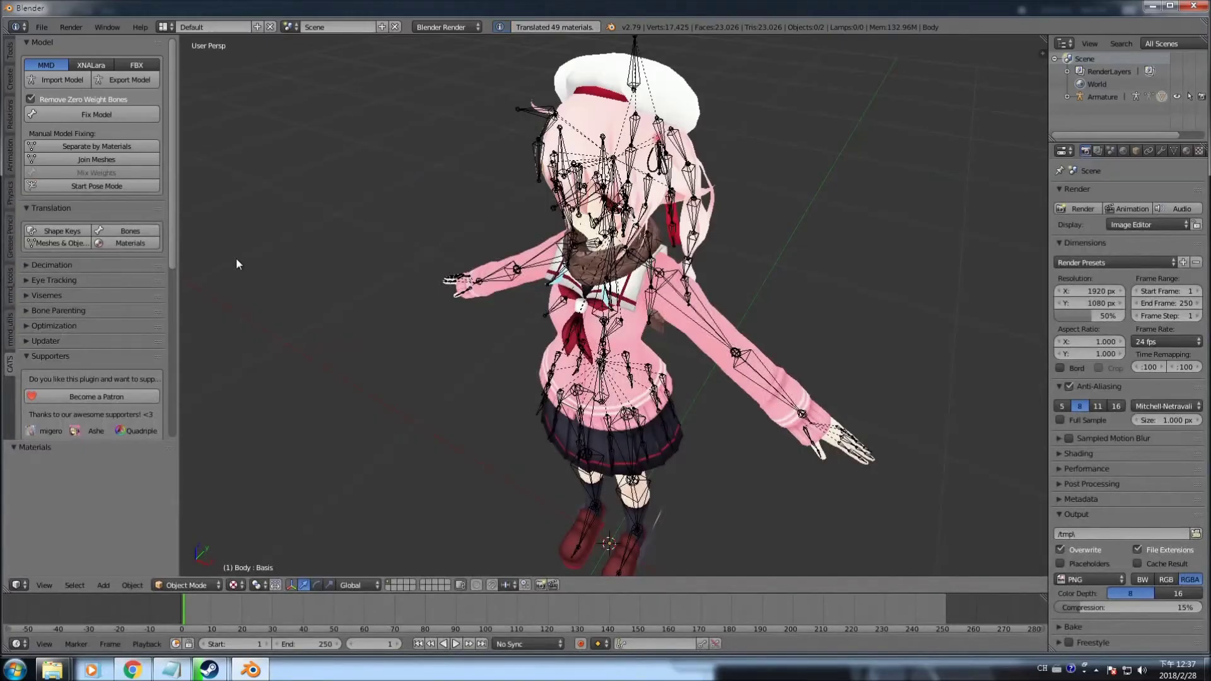
mouse_move(360, 271)
middle_down()
mouse_move(337, 262)
mouse_move(355, 268)
middle_up()
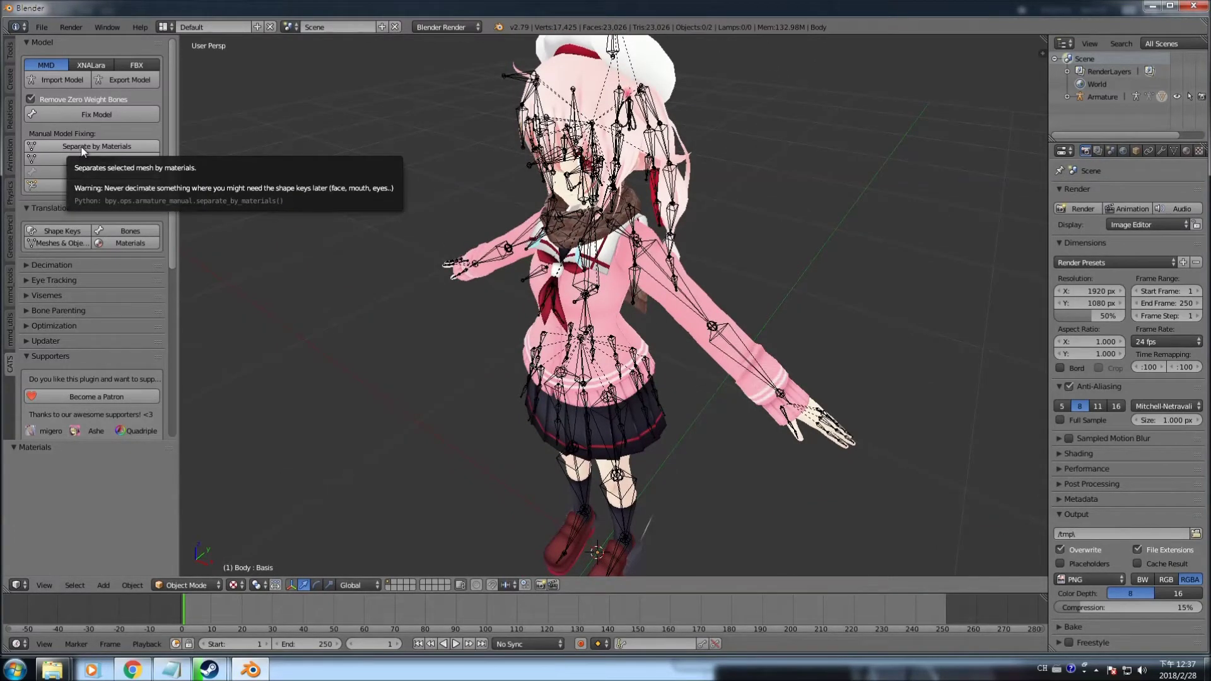
- Separate the model by materials and expand the Armature in an enlarged Outliner
click(97, 149)
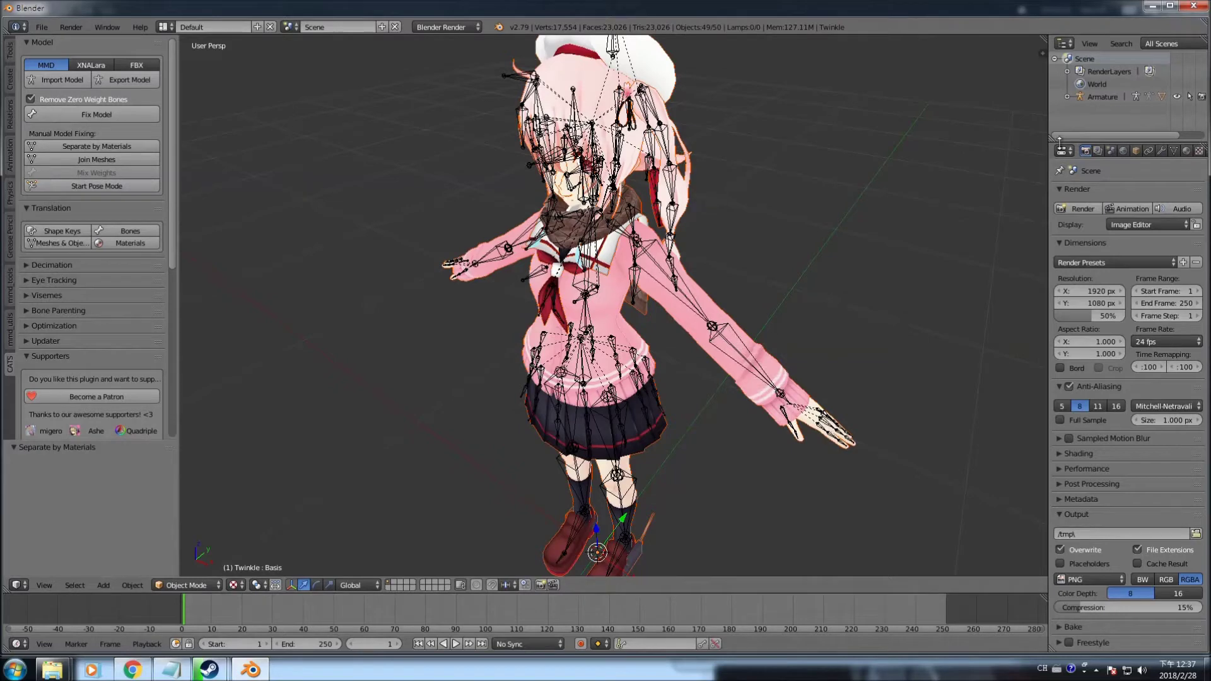
drag(1061, 143, 1061, 301)
drag(1048, 232, 996, 208)
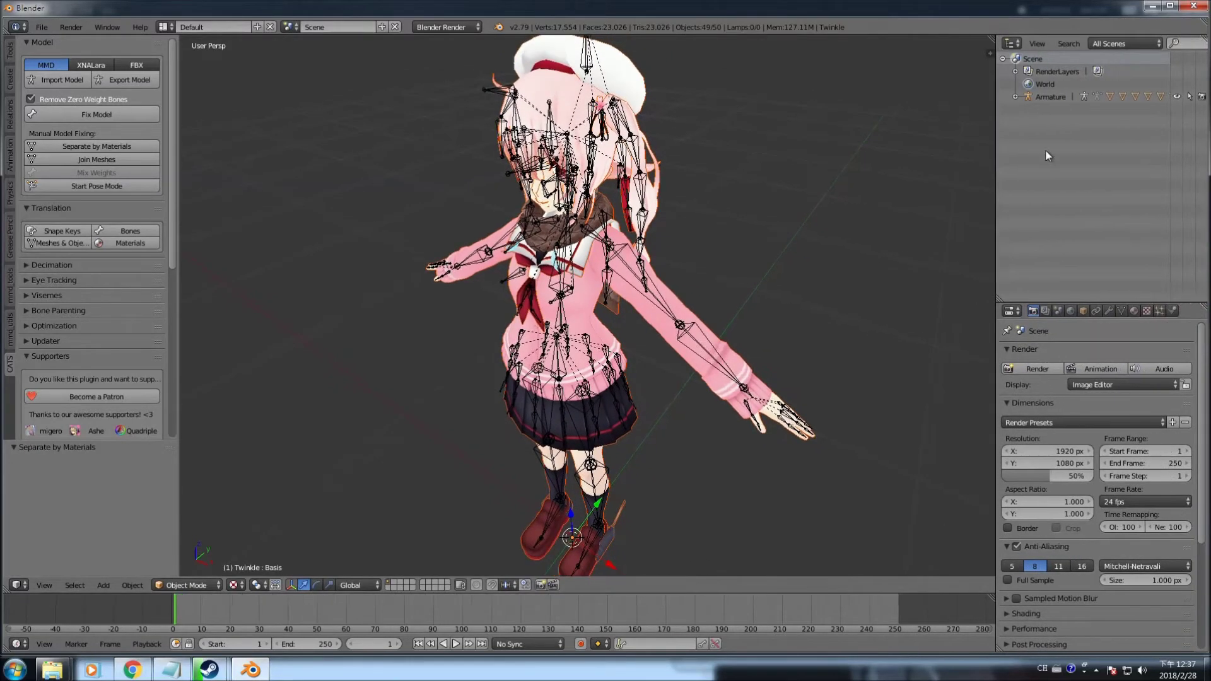
click(1015, 96)
click(1060, 135)
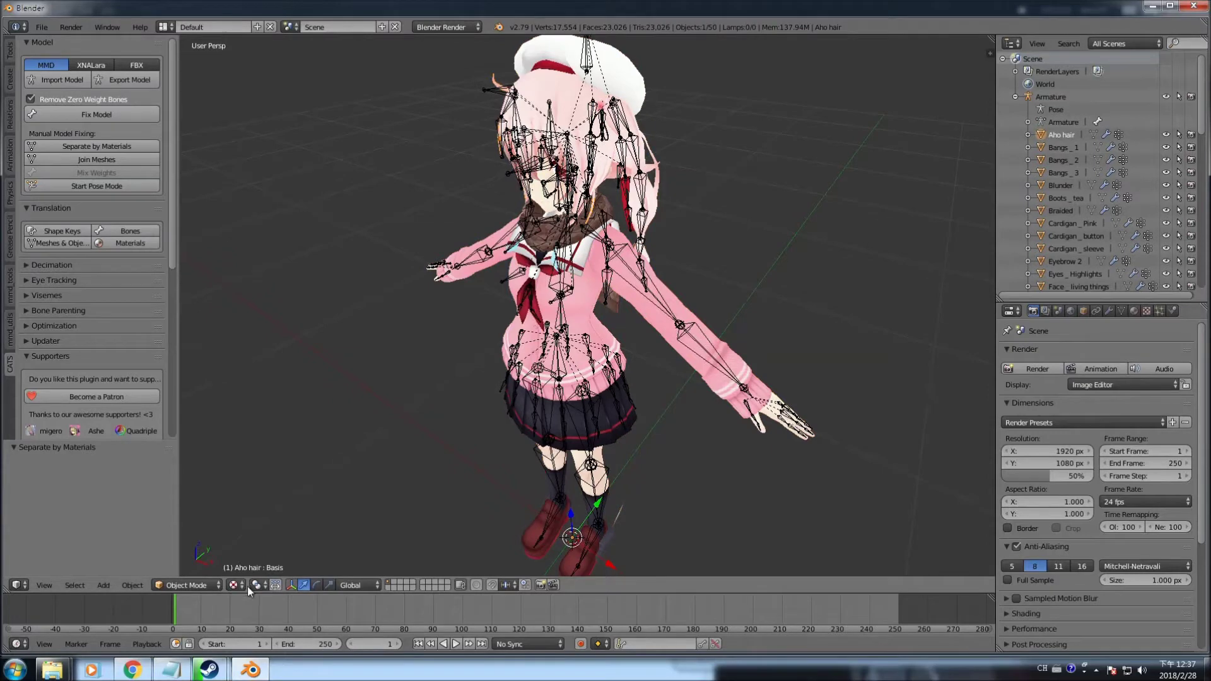
middle_drag(829, 231, 832, 246)
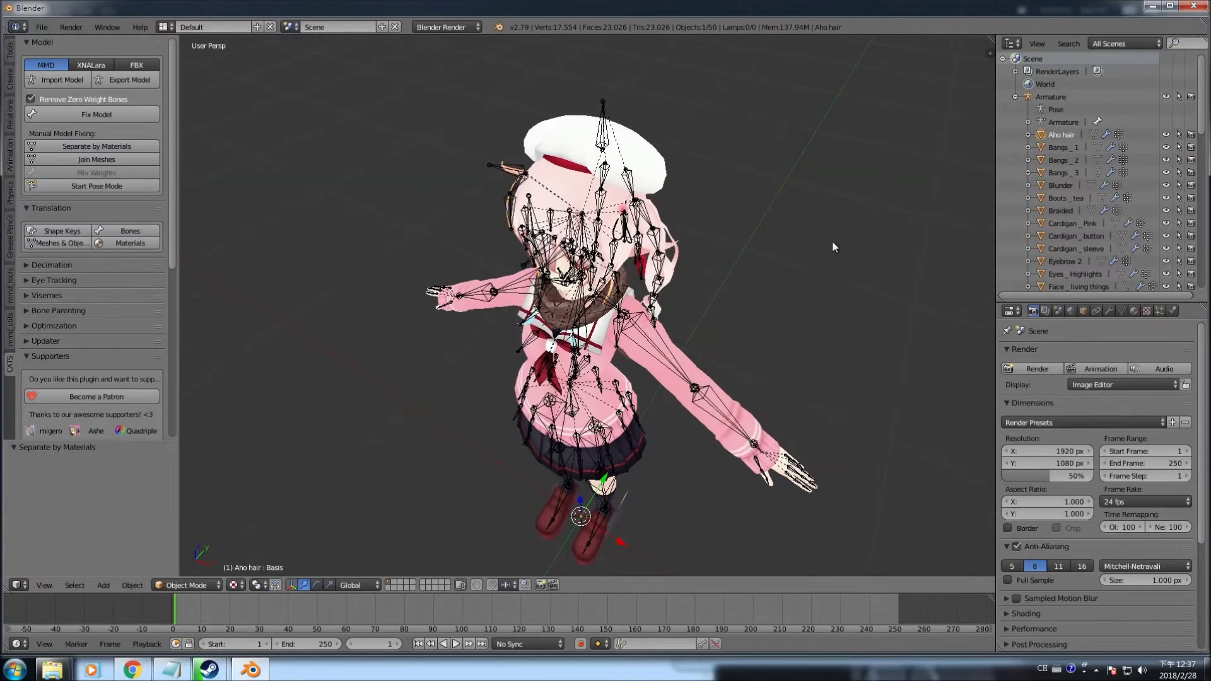
- Switch to wireframe shading and select Aho hair together with Bangs_1
click(234, 585)
click(260, 559)
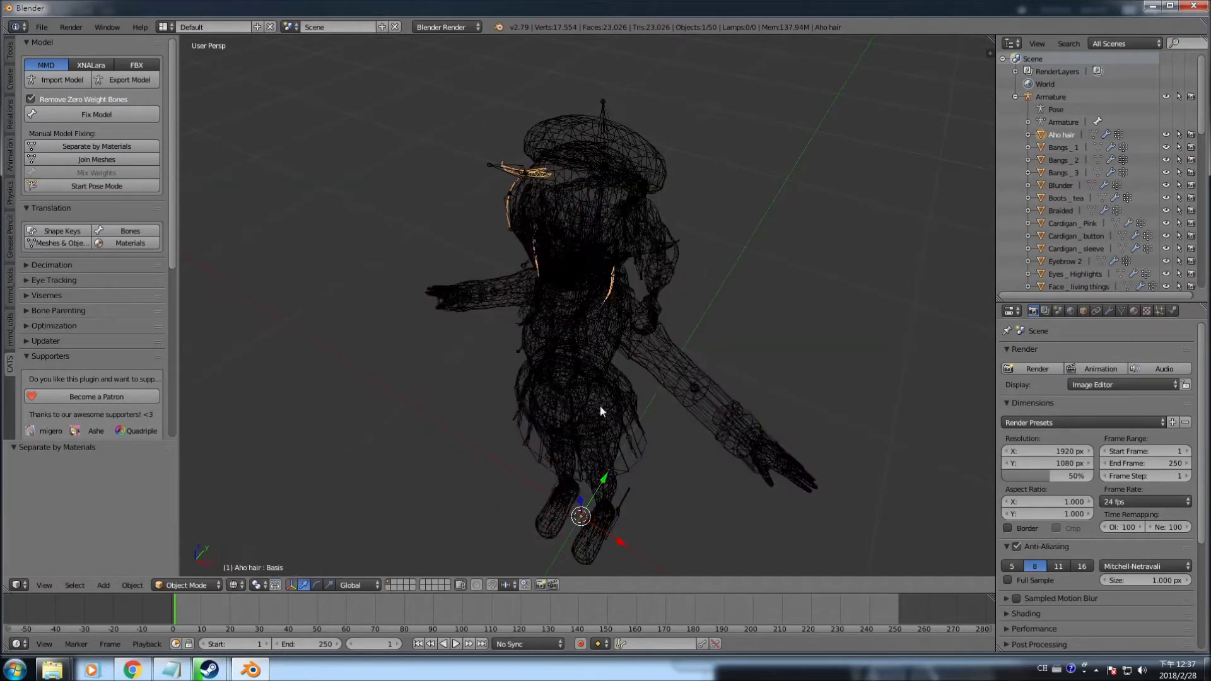
middle_drag(841, 210, 851, 210)
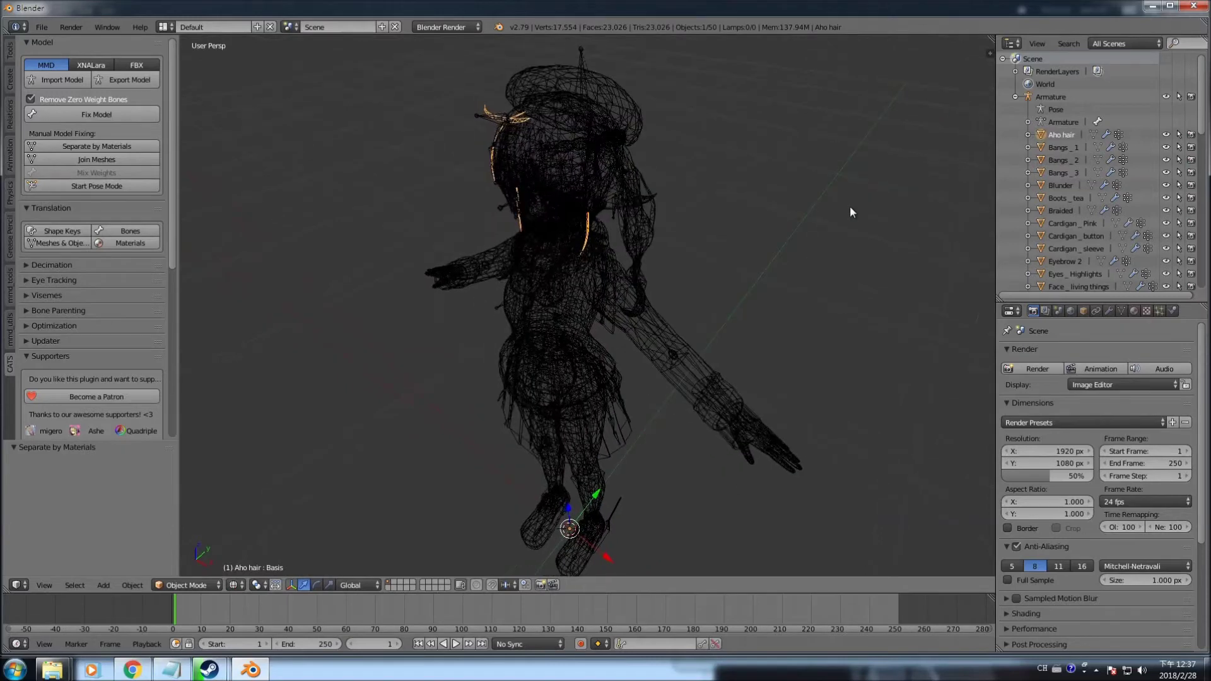
click(1058, 149)
click(1061, 135)
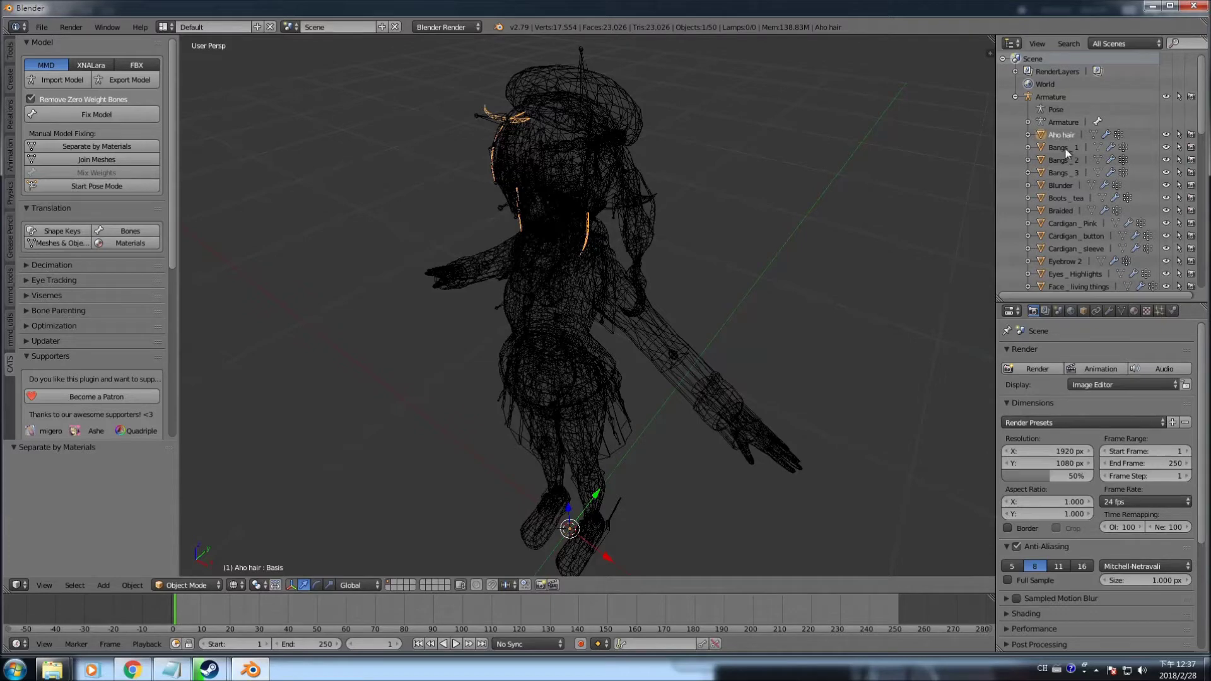
mouse_move(660, 158)
middle_down()
mouse_move(689, 164)
mouse_move(671, 160)
middle_up()
click(1062, 147)
click(1064, 135)
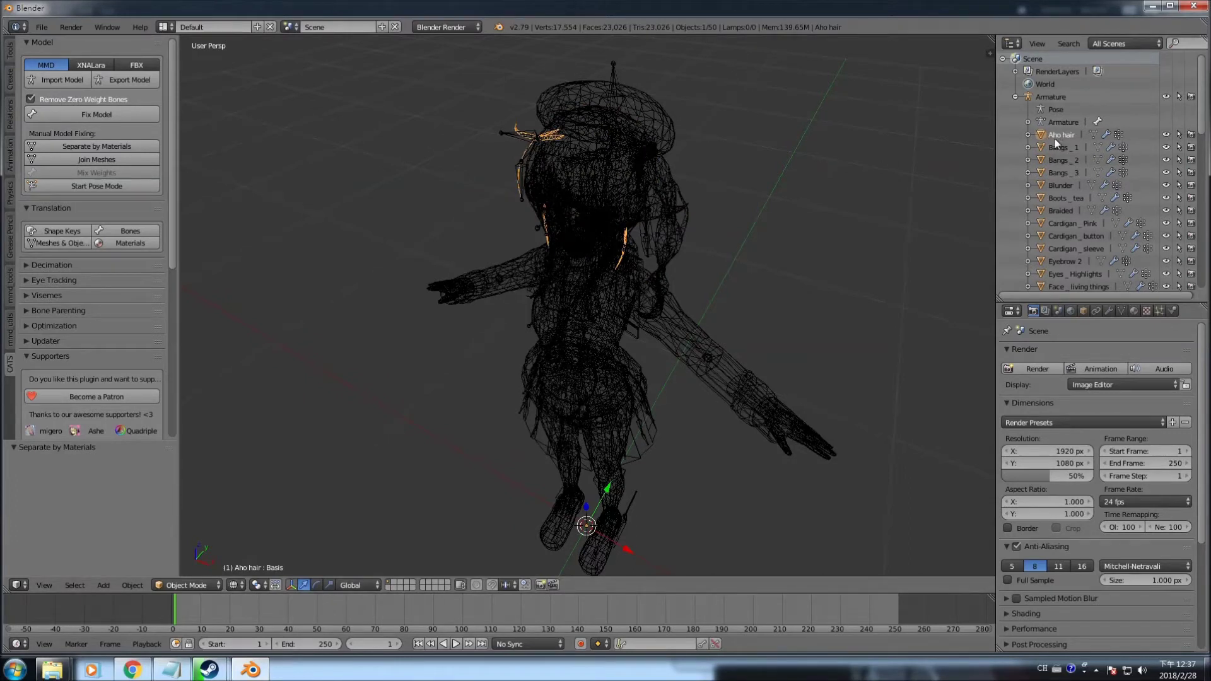
click(1064, 149)
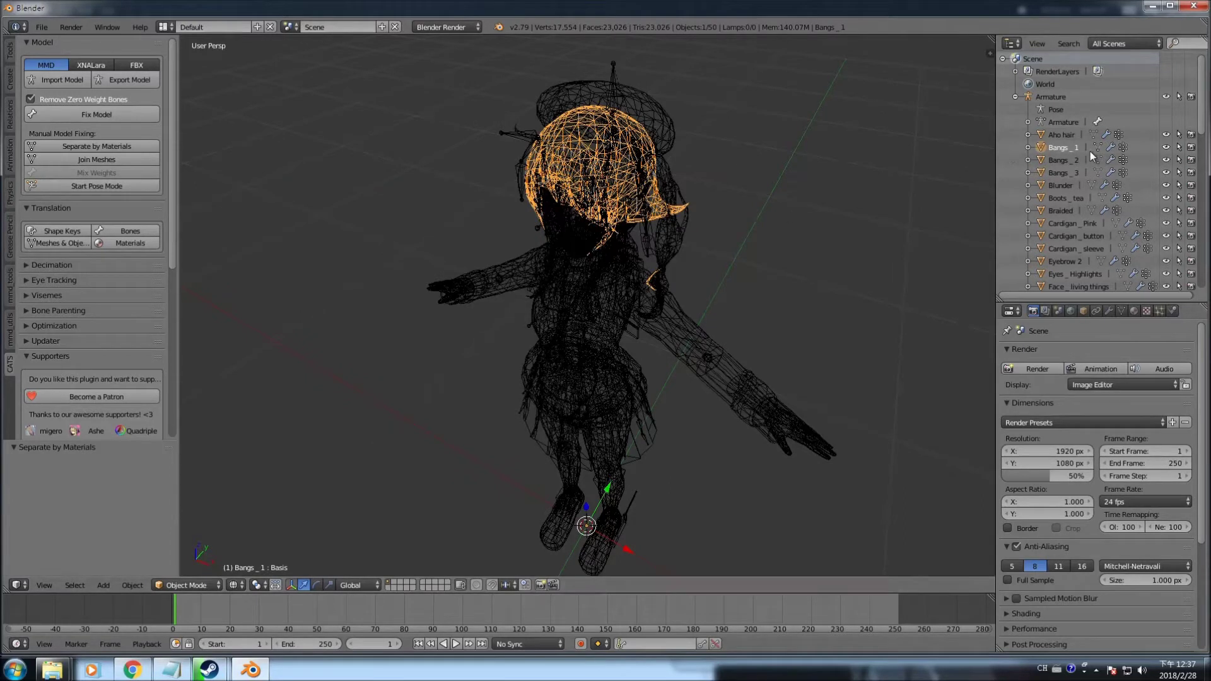
click(1052, 135)
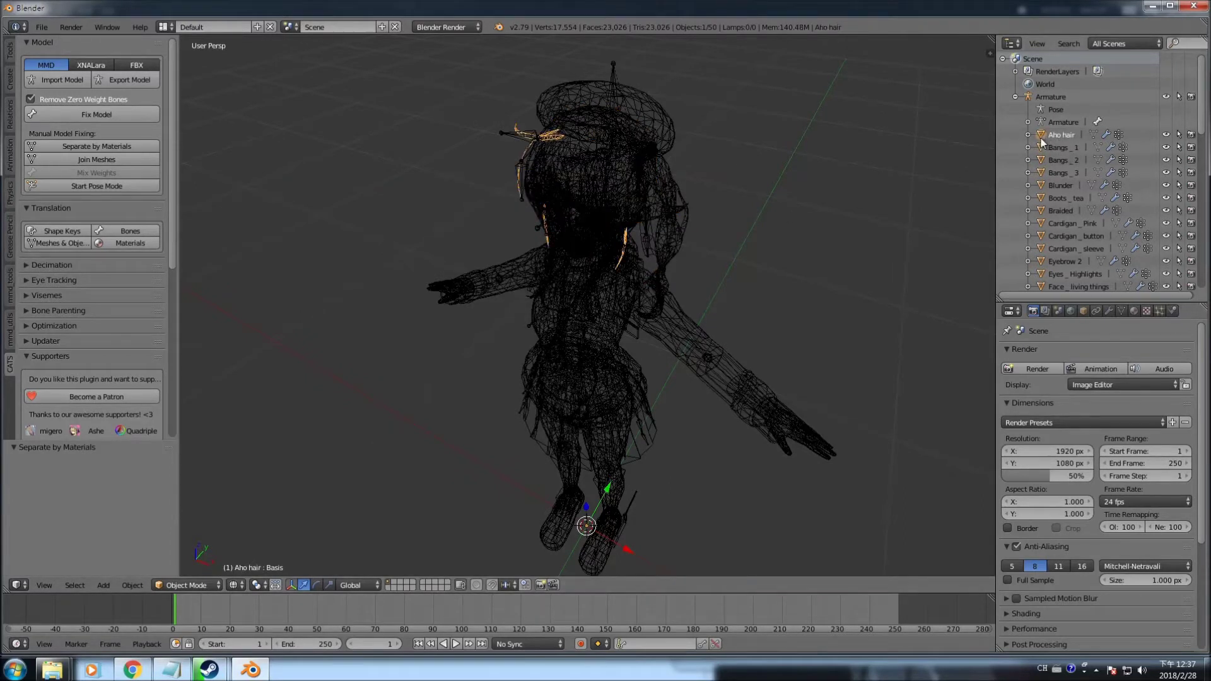
shift+click(1044, 152)
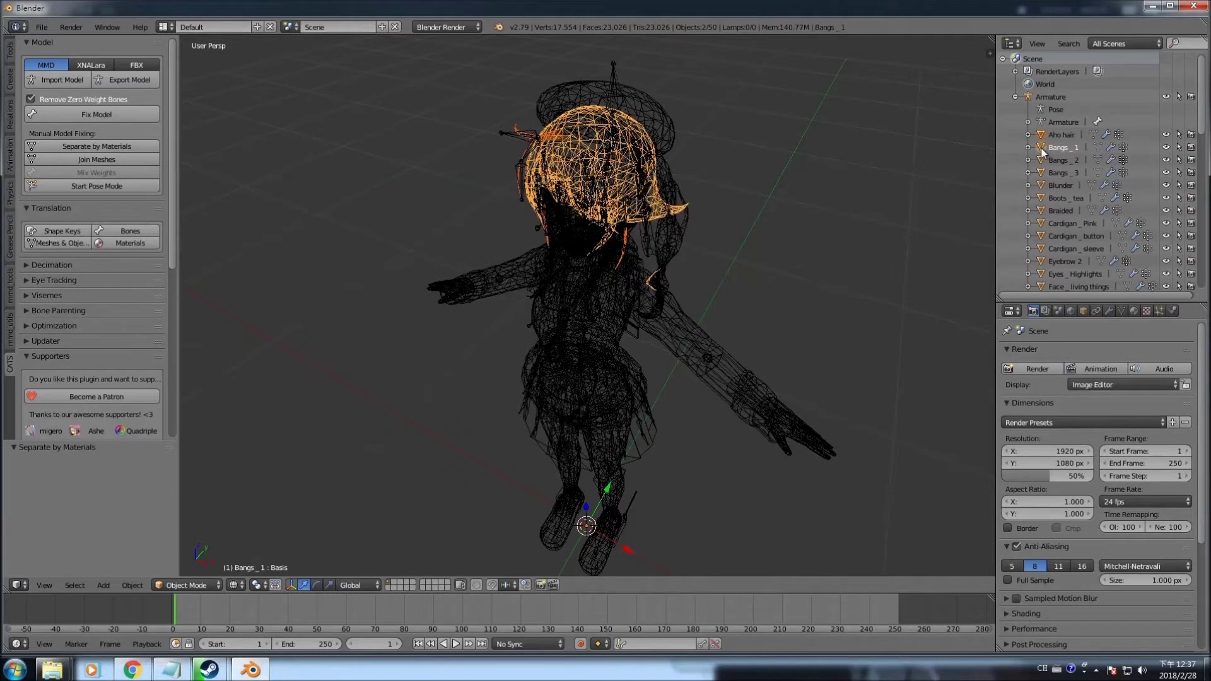
- Join Aho hair into Bangs_1 and rename the result 'hair'
click(132, 585)
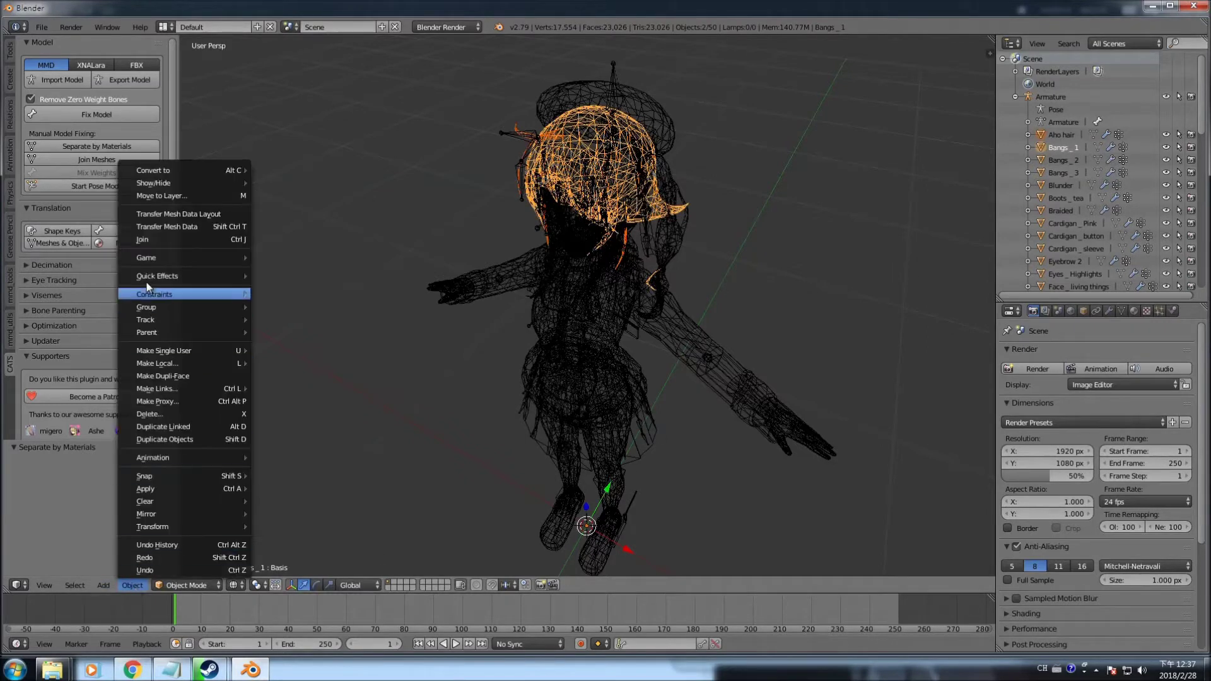
click(153, 241)
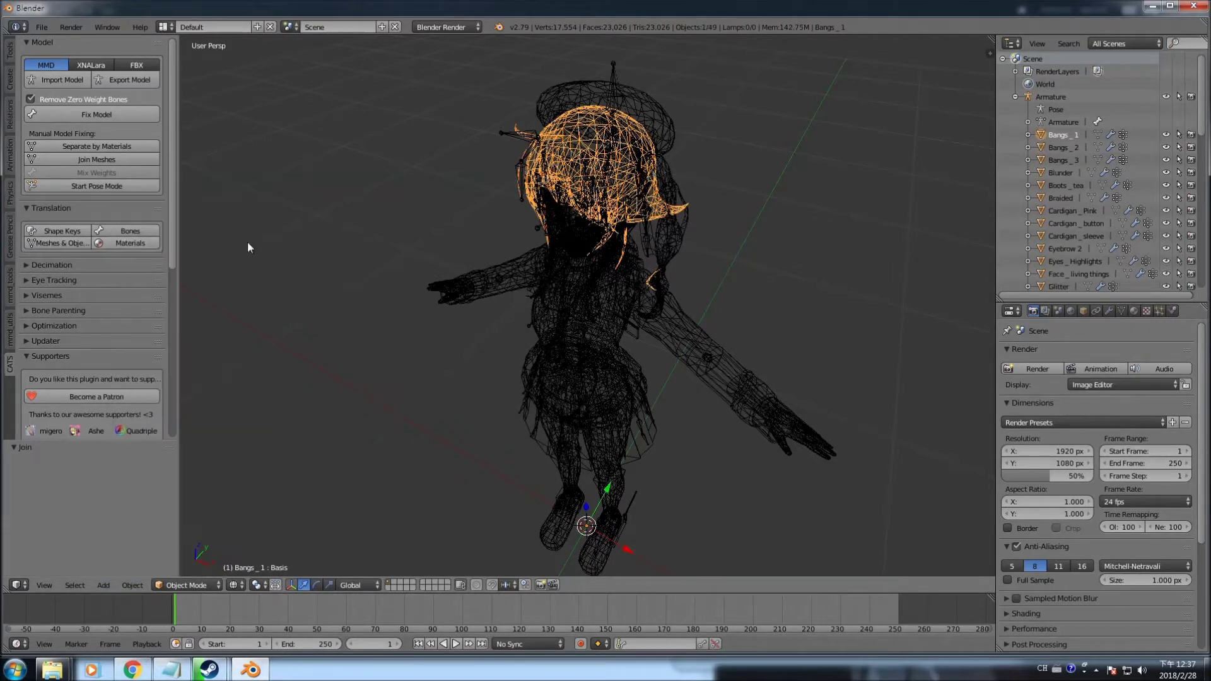
double_click(1063, 137)
text(h)
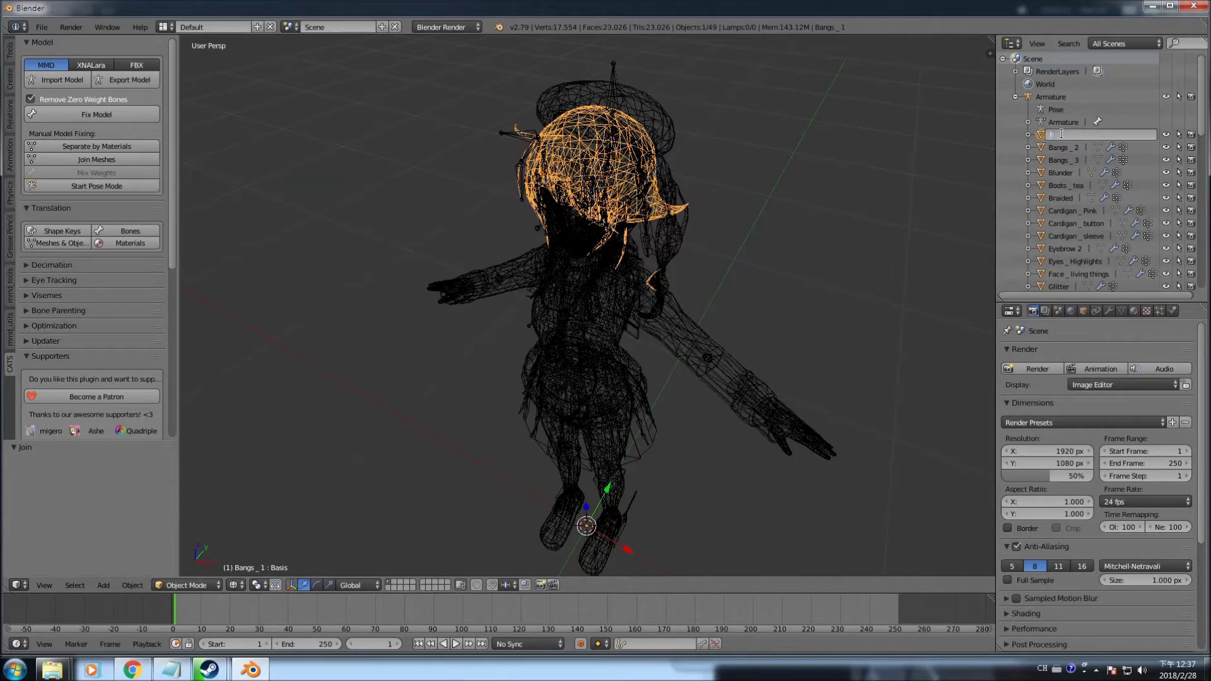
text(air)
key(Return)
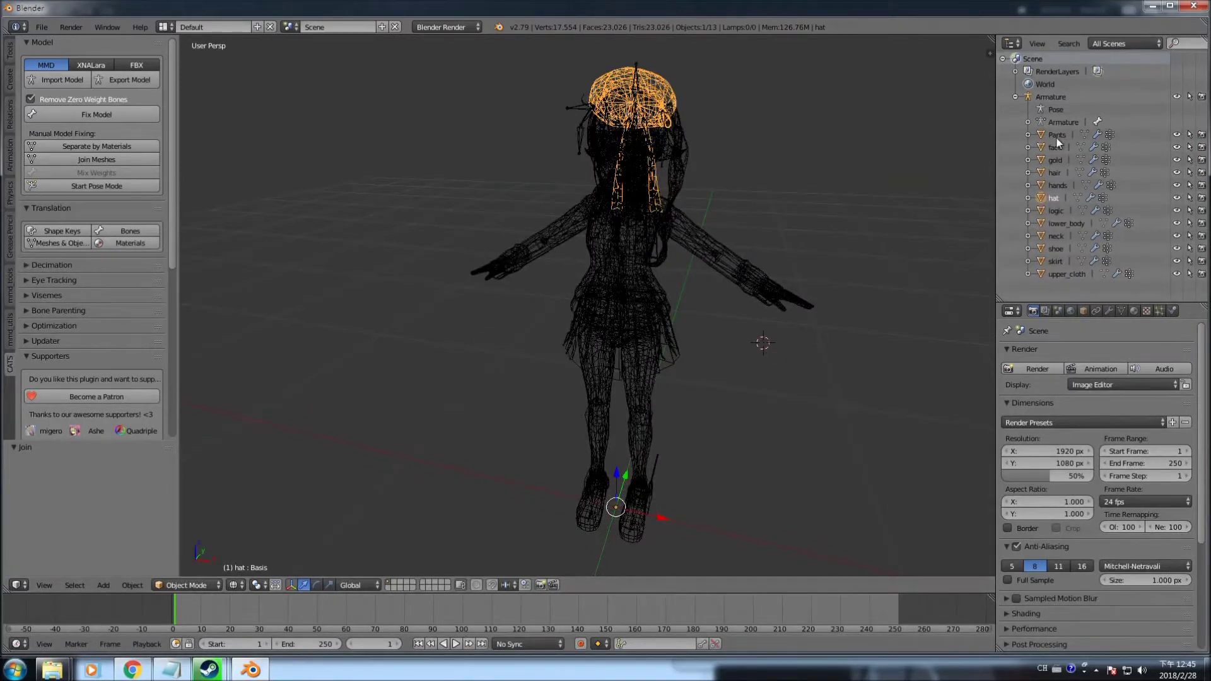
- Select the gold and hat pieces and join gold into the hat
click(1056, 136)
click(1049, 148)
click(1053, 162)
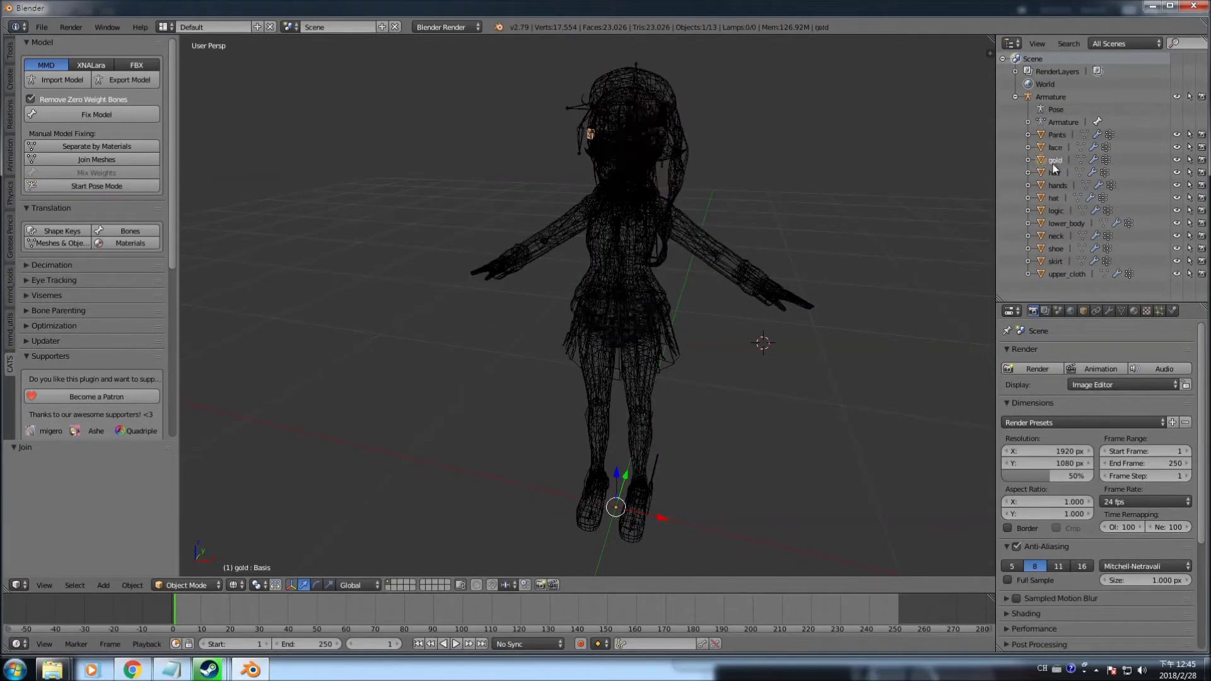
click(1054, 172)
middle_drag(661, 165, 699, 160)
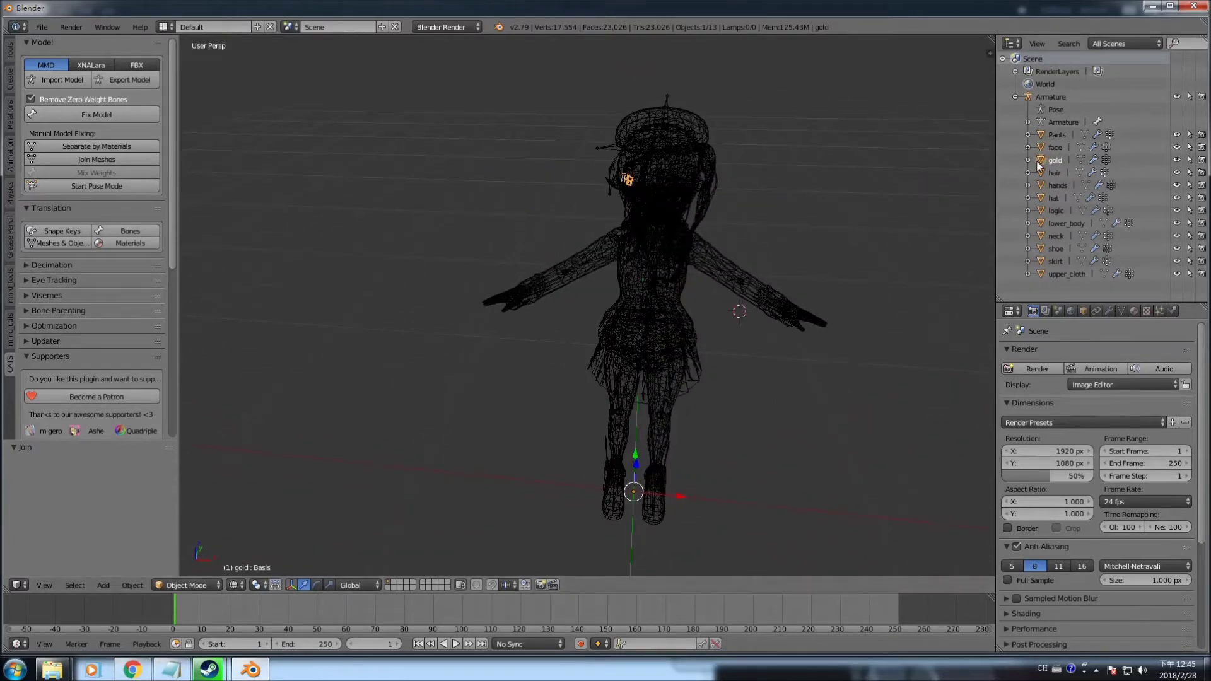
ctrl+click(1051, 199)
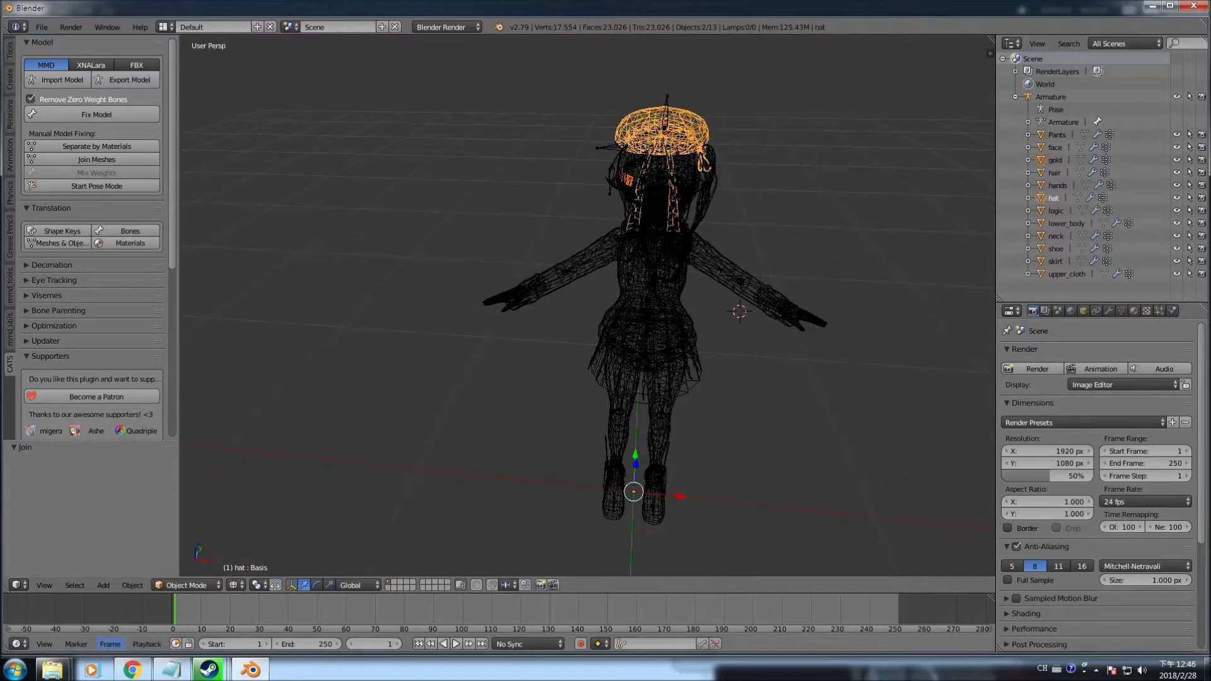
click(135, 584)
click(157, 237)
middle_drag(772, 227, 921, 211)
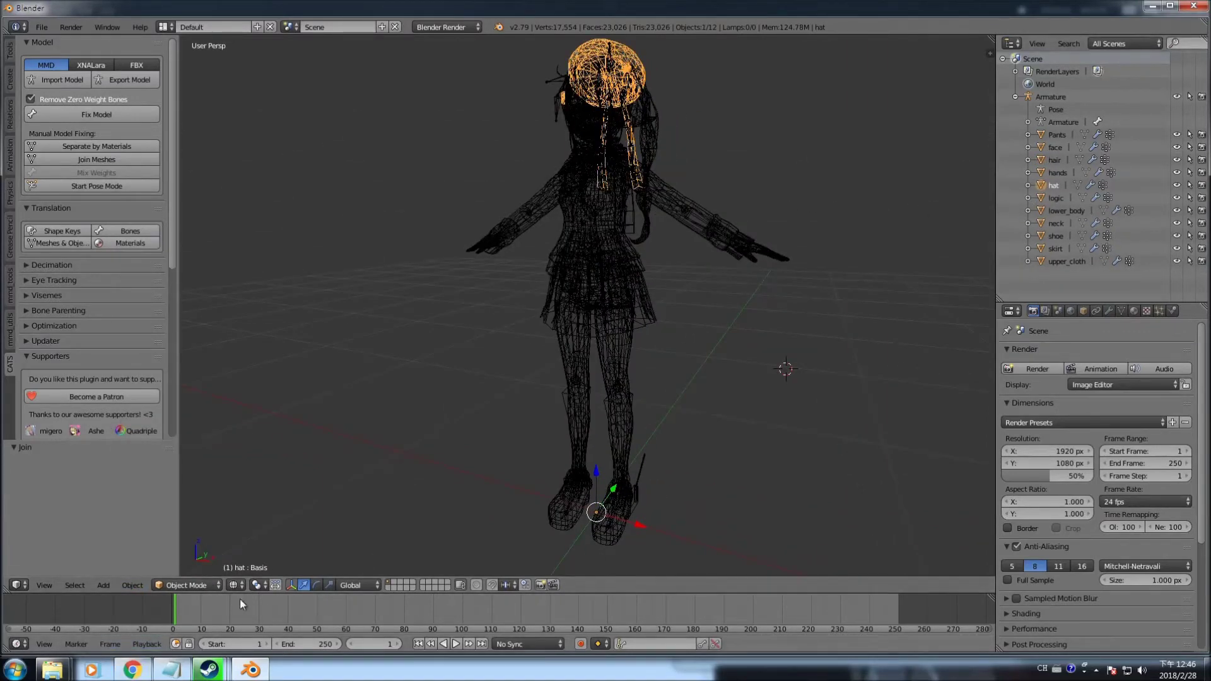
click(766, 319)
- Begin a Save Copy and create a 'blender' folder in the model's project folder
click(42, 27)
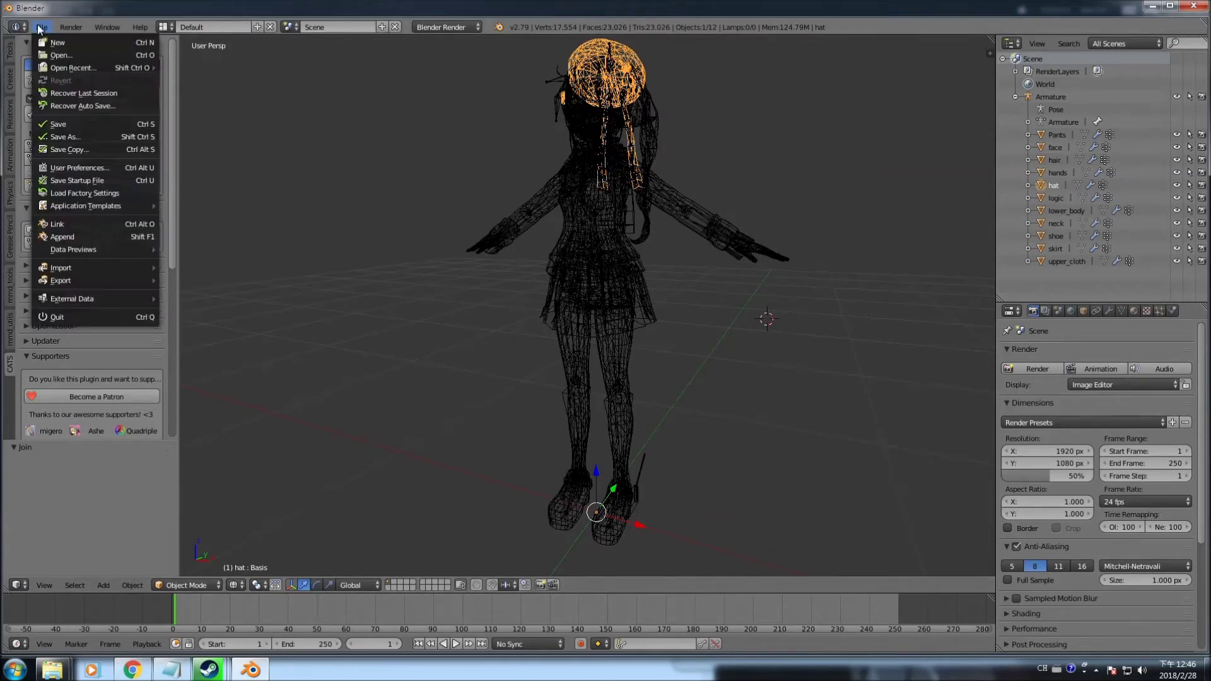
click(82, 150)
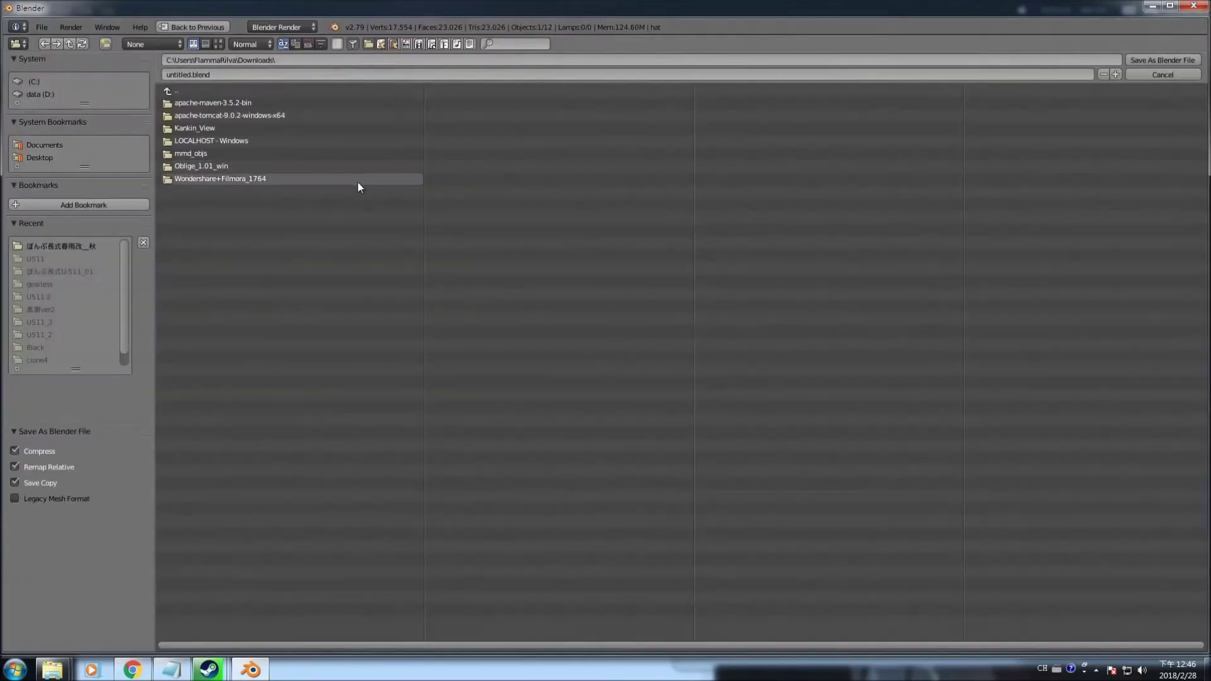
click(214, 153)
click(207, 116)
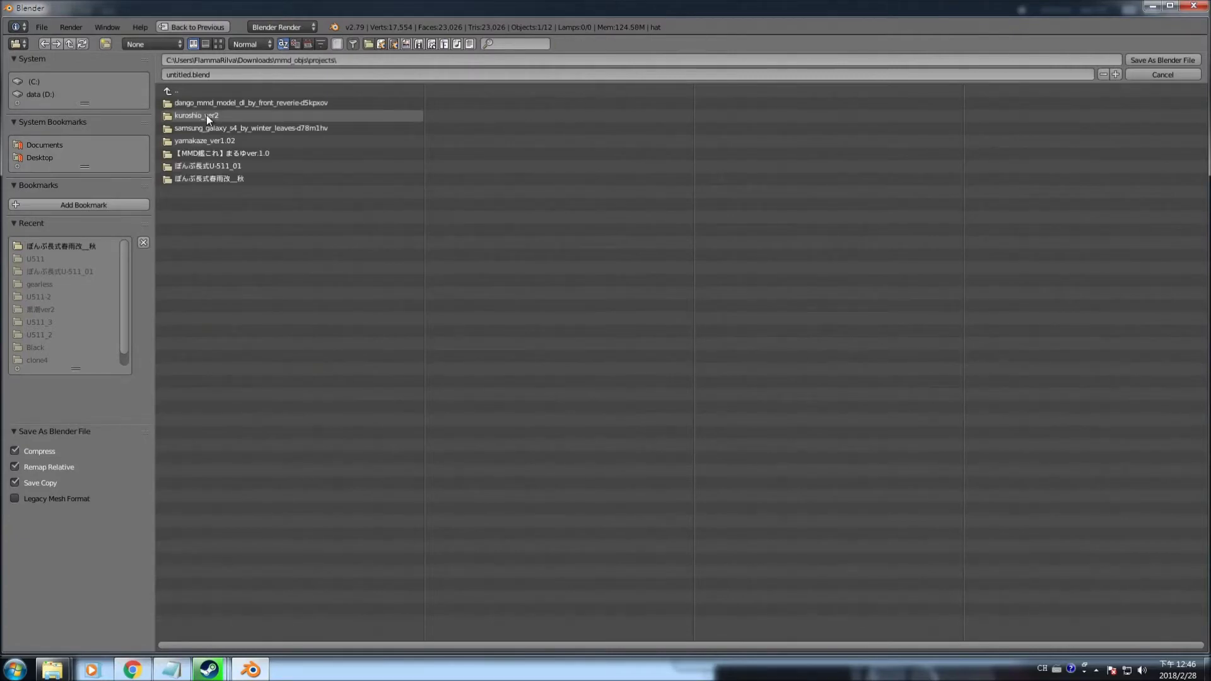
click(217, 180)
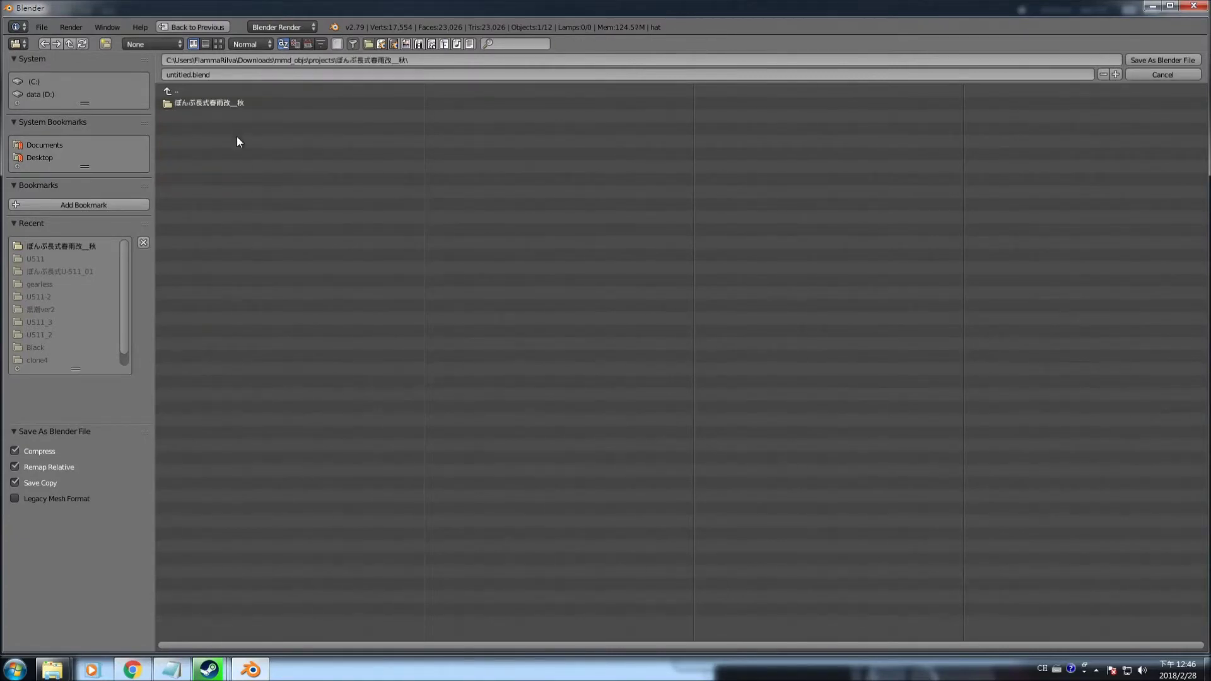
click(106, 44)
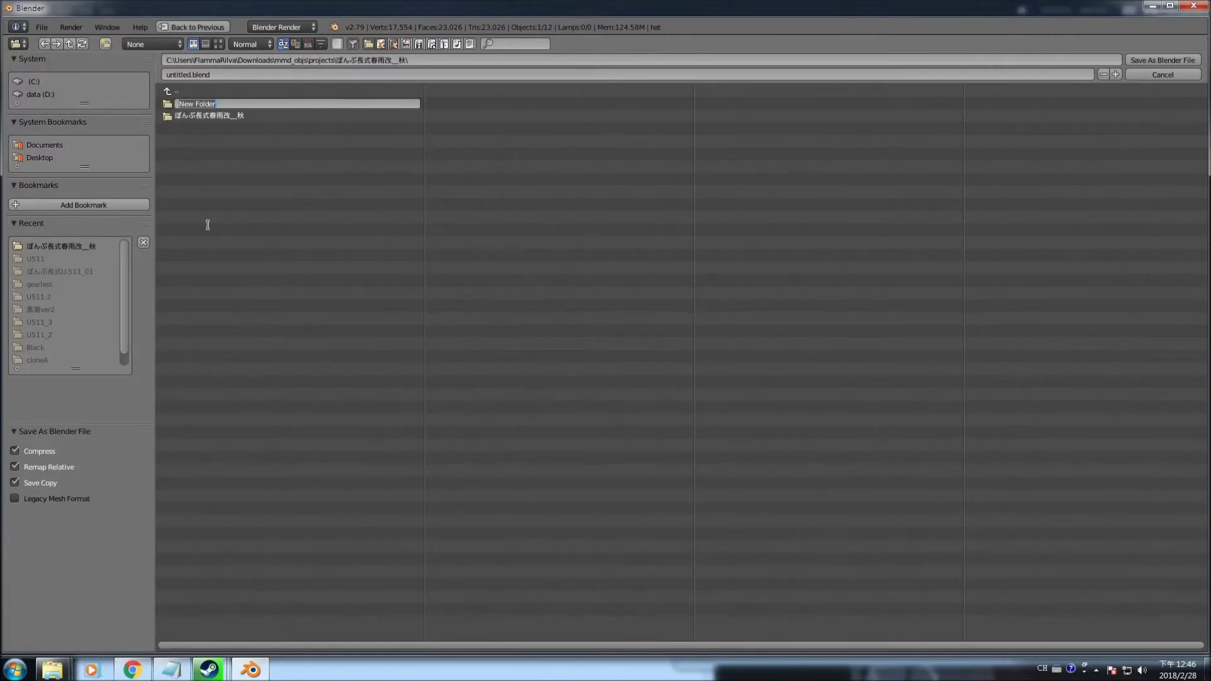
key(BackSpace)
text(blender)
key(Return)
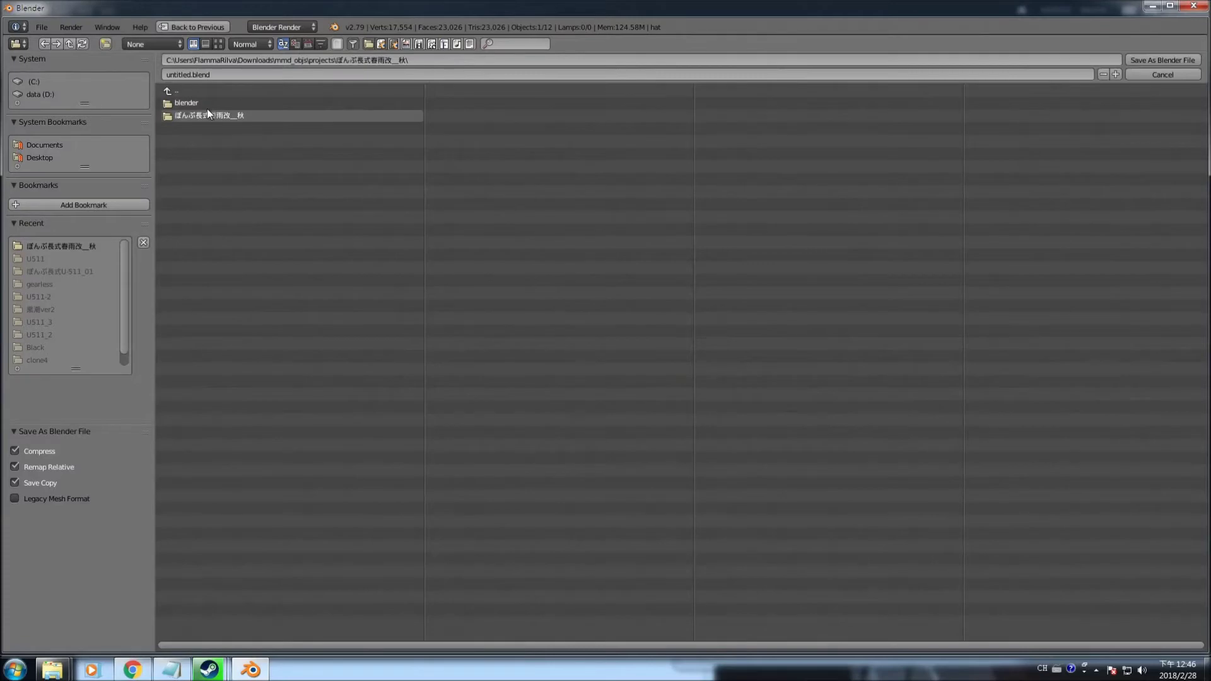
- Save the copy as seperated.blend inside the new blender folder
click(188, 92)
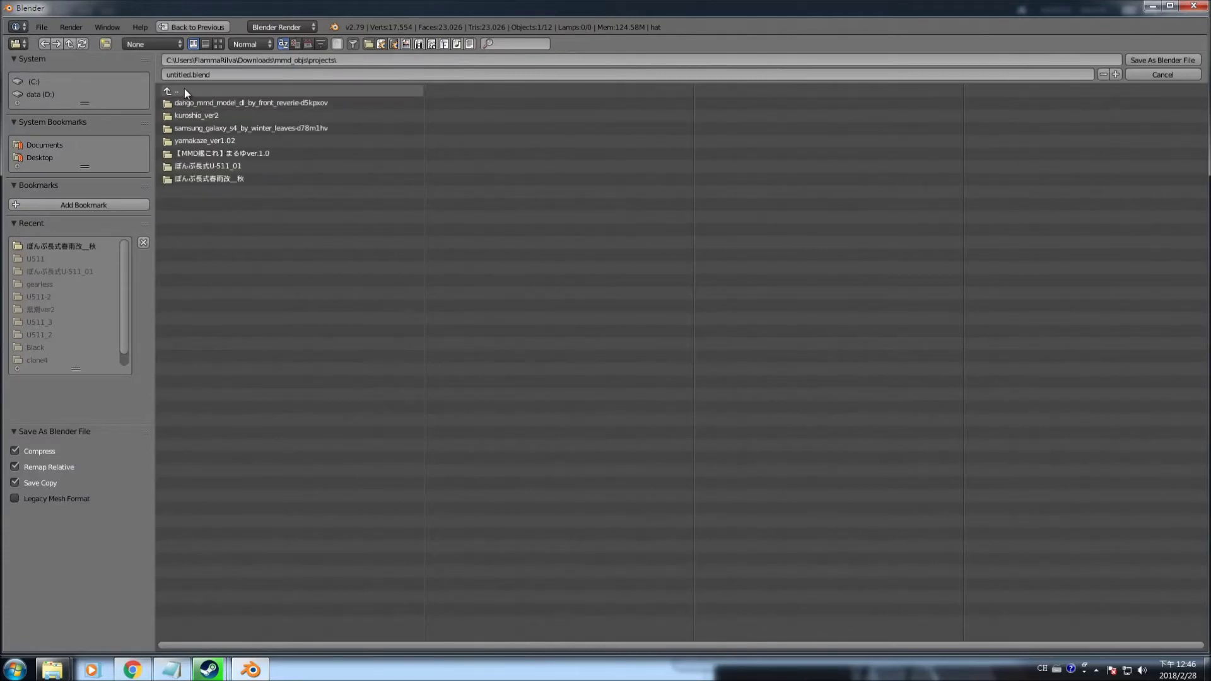
click(221, 179)
click(200, 102)
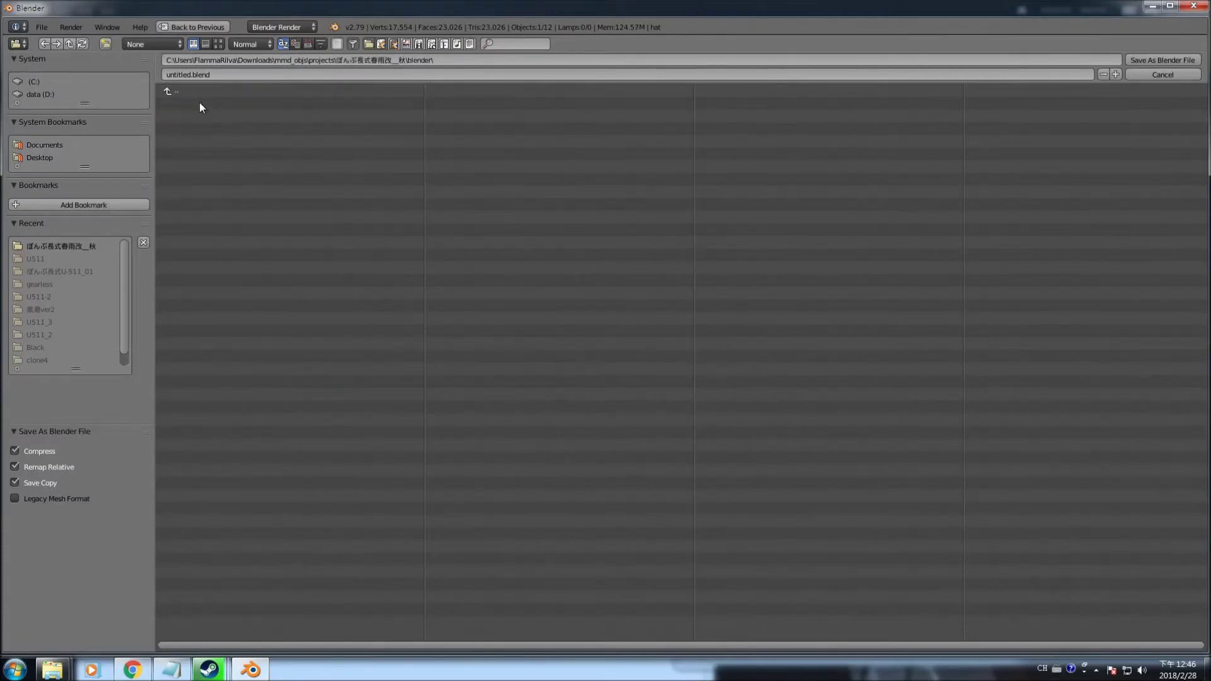
click(192, 74)
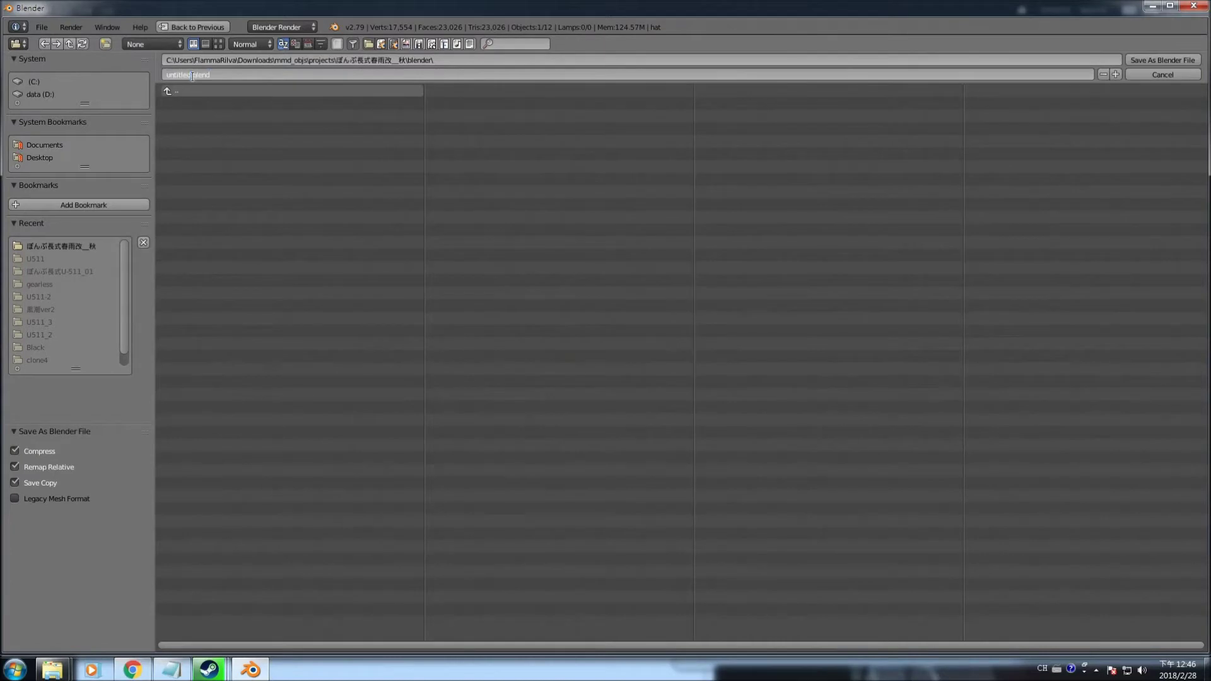
drag(192, 76, 144, 72)
text(sep)
key(Return)
click(1160, 60)
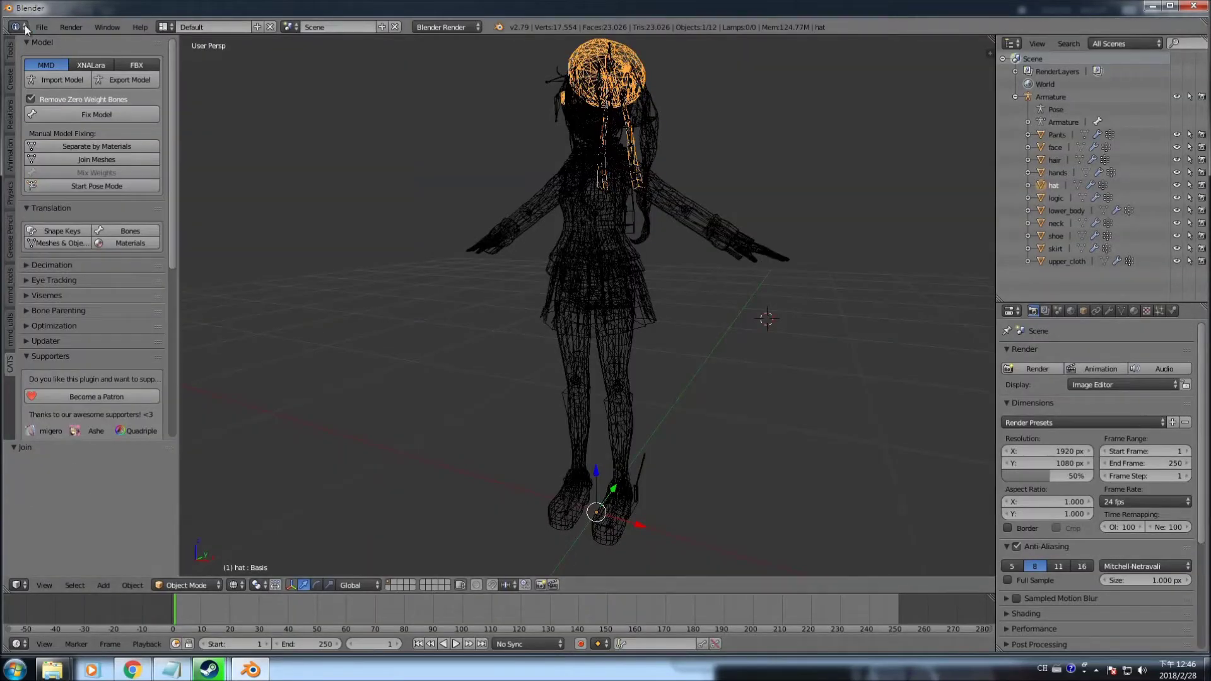
- Start Save As in the model's blender folder and rename the file to main.blend
click(39, 28)
click(59, 125)
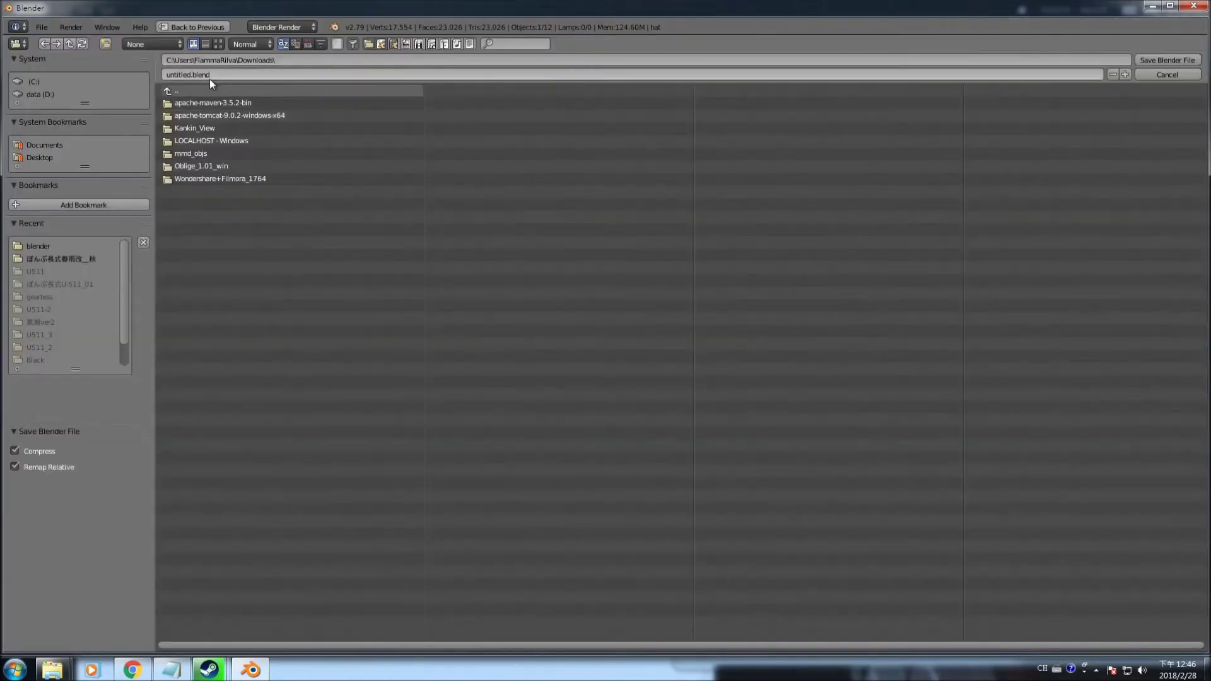
click(203, 166)
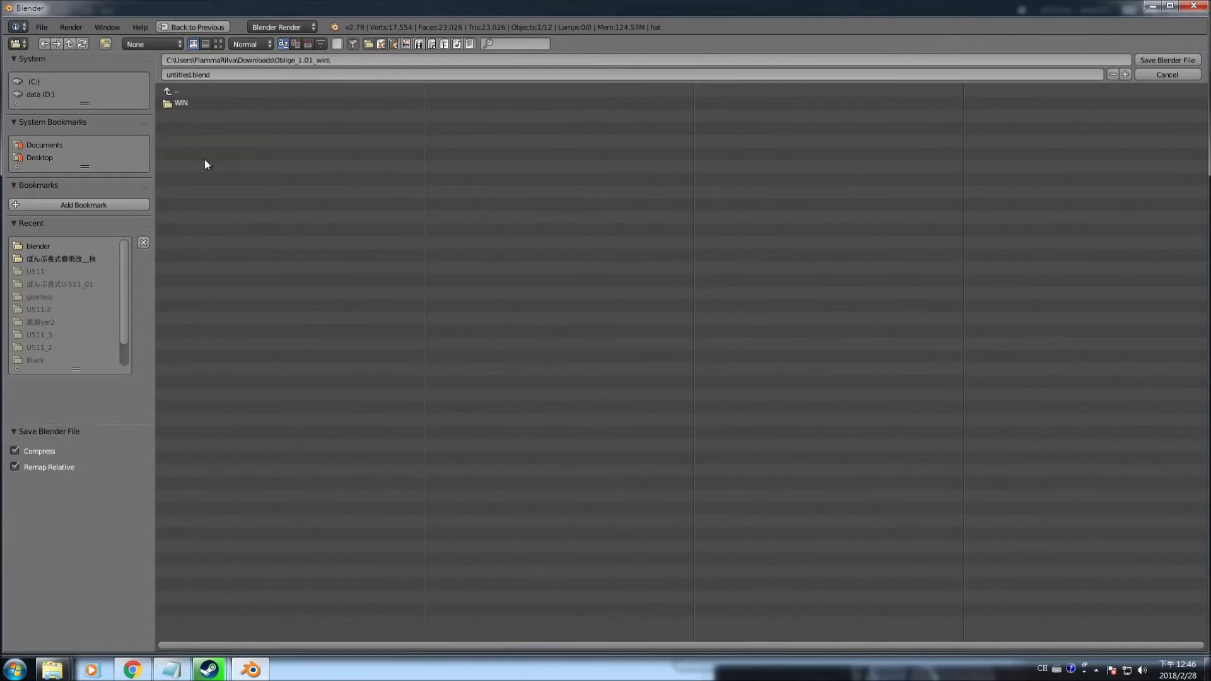
click(179, 90)
click(198, 150)
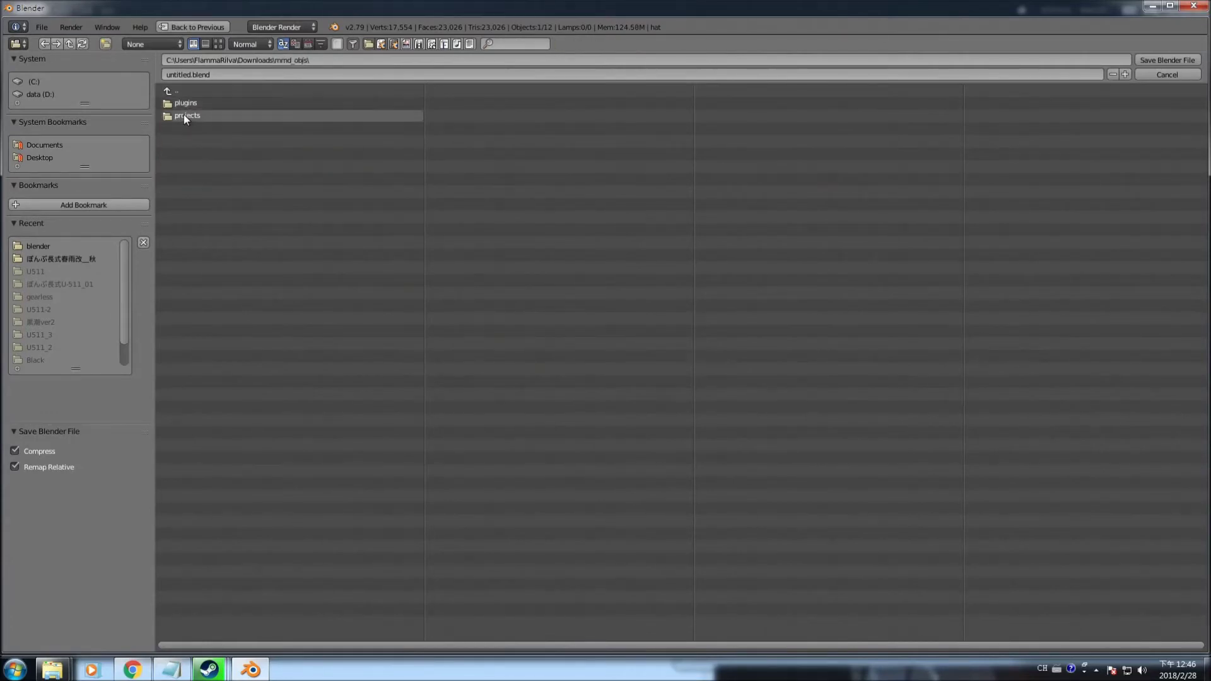
click(183, 115)
click(197, 177)
click(179, 102)
drag(190, 76, 60, 66)
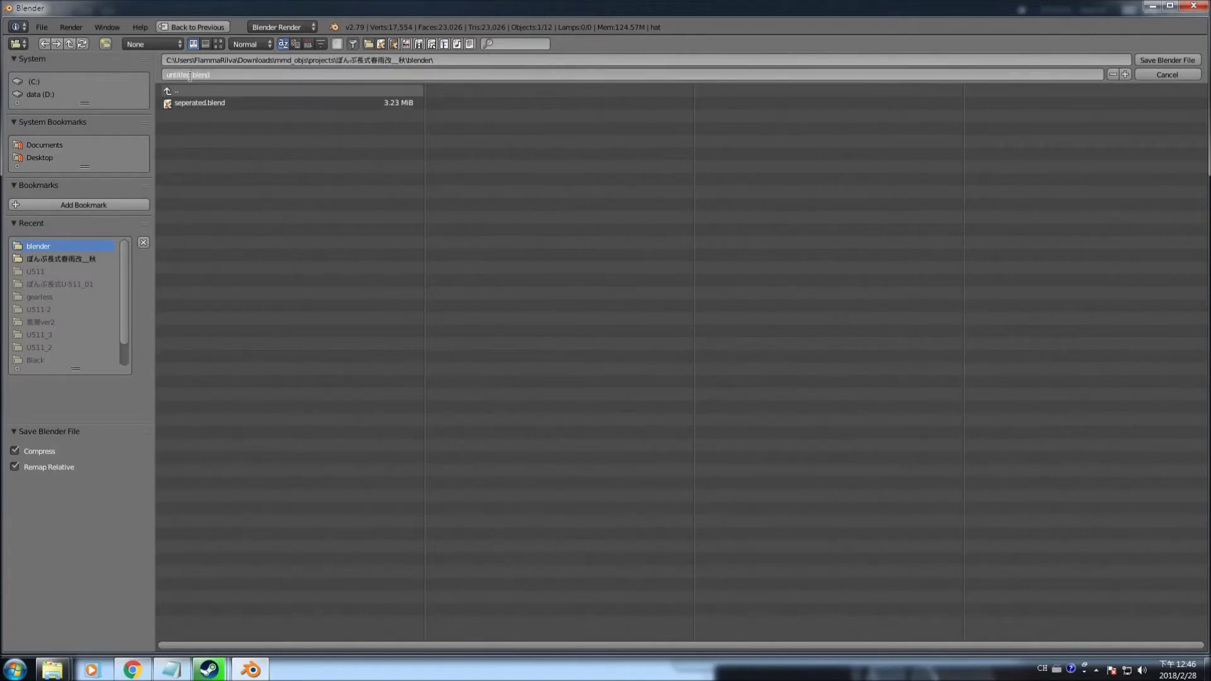
text(mai)
- Save main.blend and select the upper_cloth object
click(1168, 60)
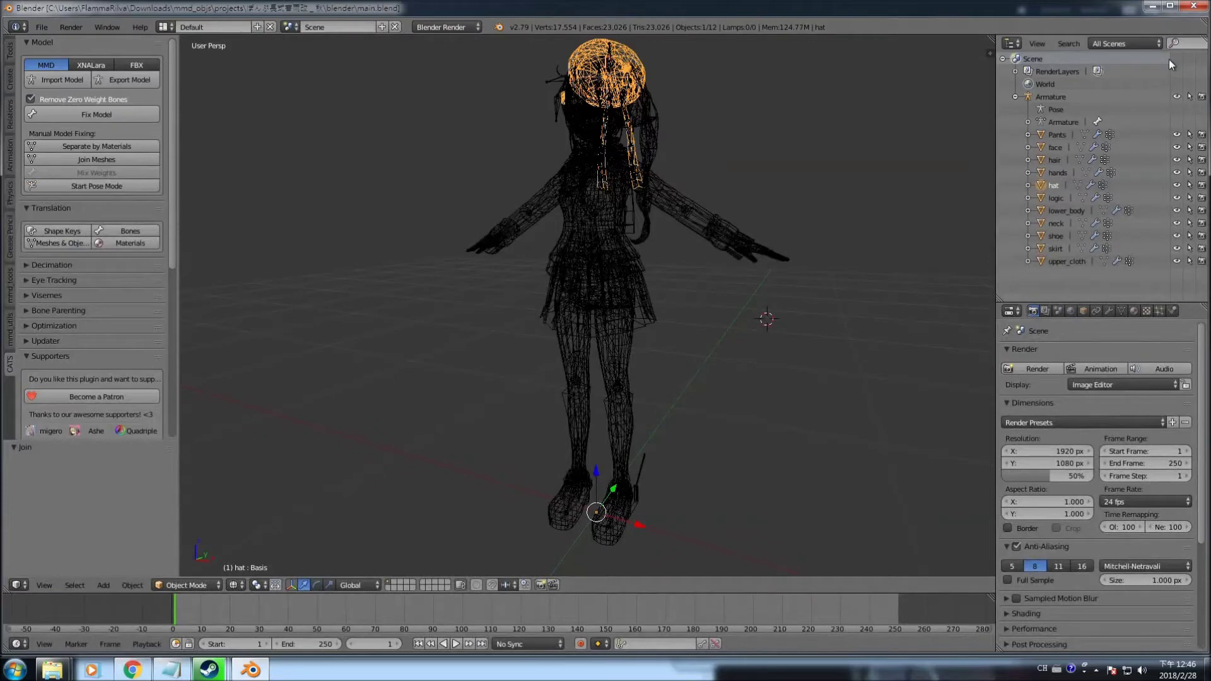
middle_drag(825, 186, 1017, 266)
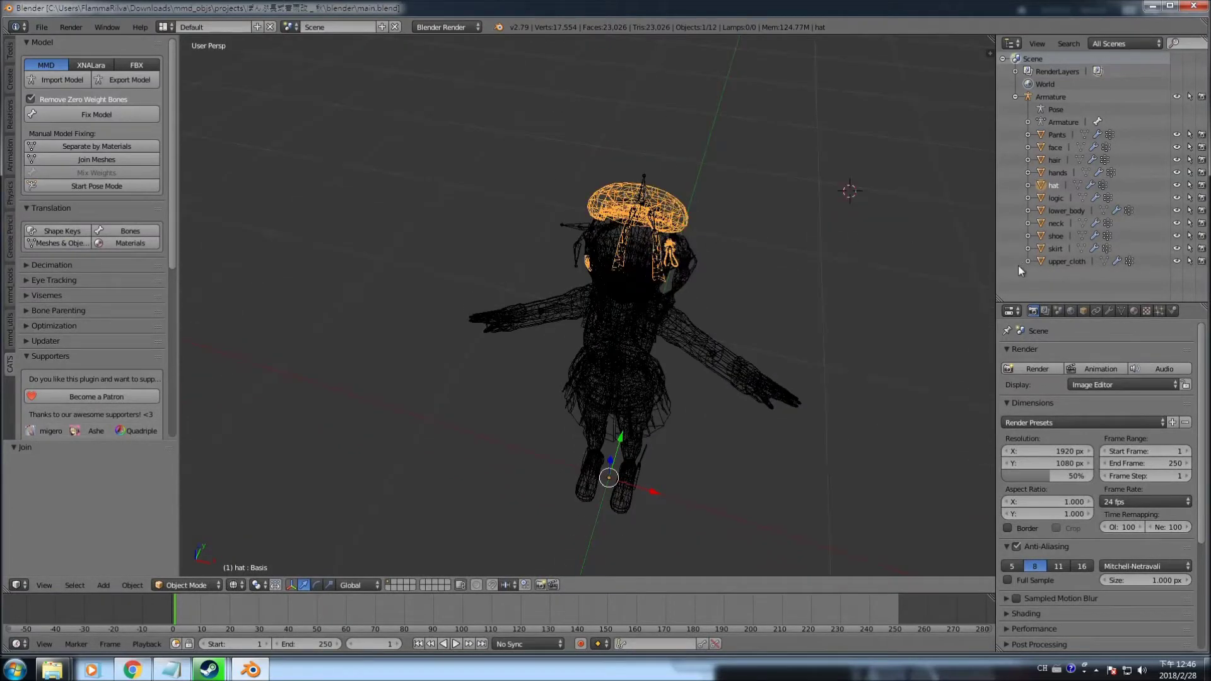
click(1050, 261)
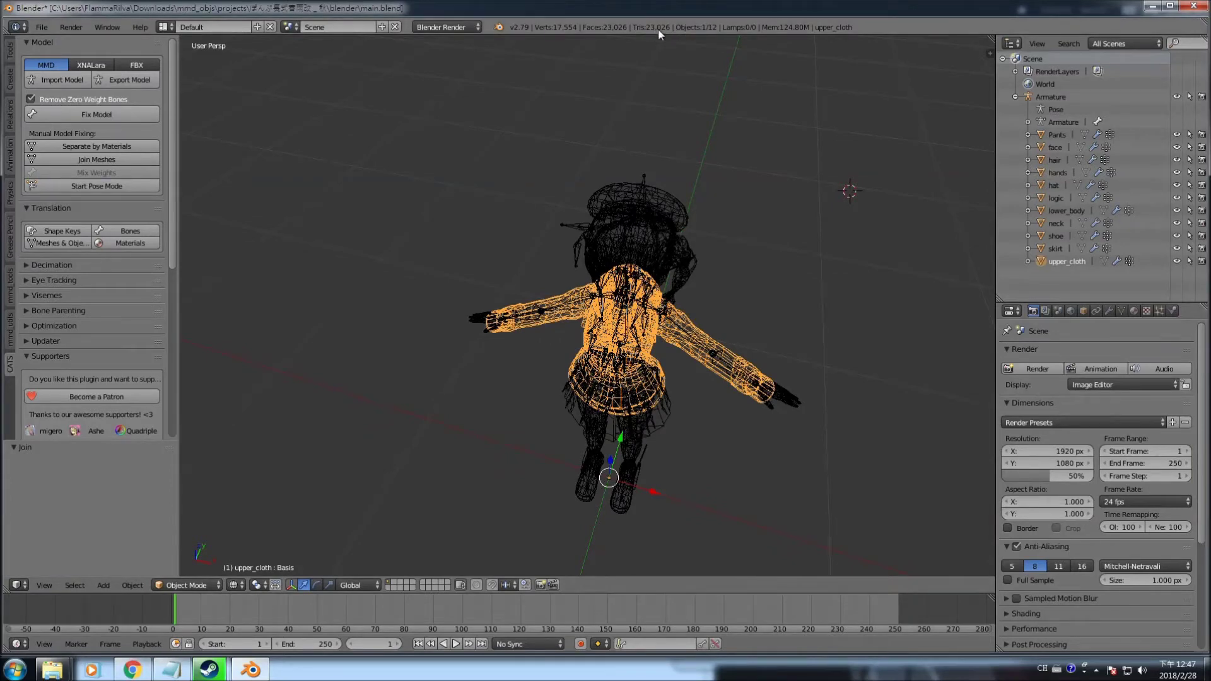
- Look down toward the legs and select the shoe object
middle_drag(309, 469, 368, 438)
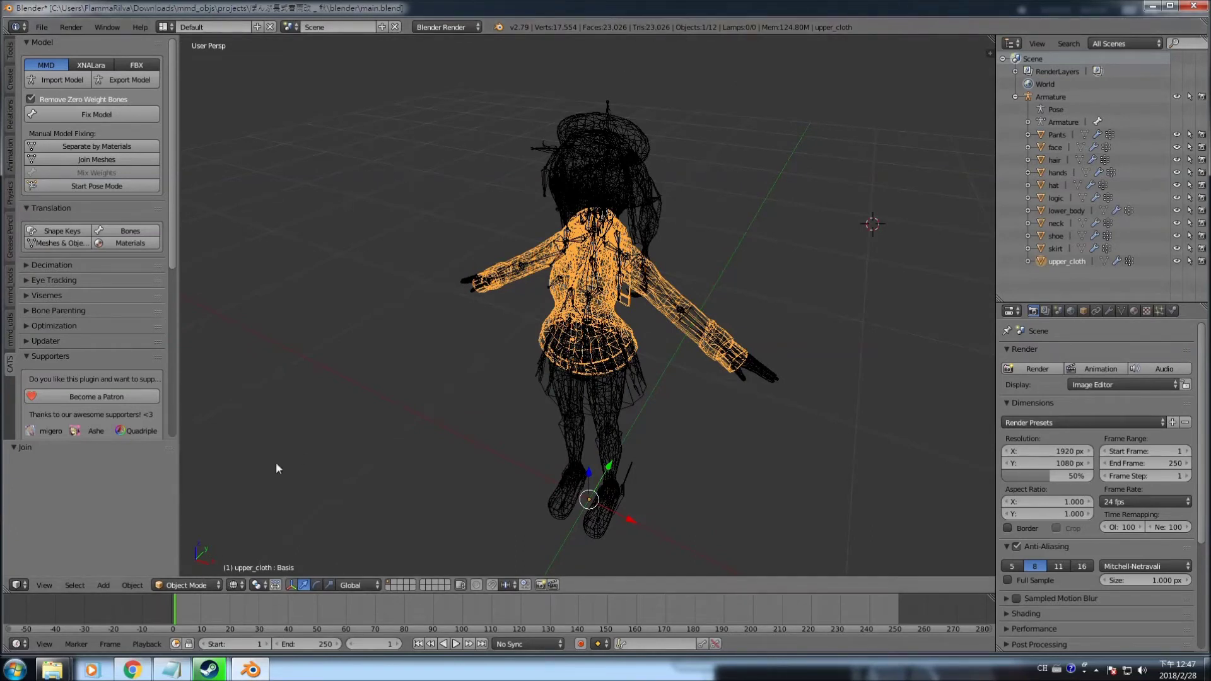
click(235, 586)
middle_drag(726, 489, 730, 445)
scroll(731, 442, up, 5)
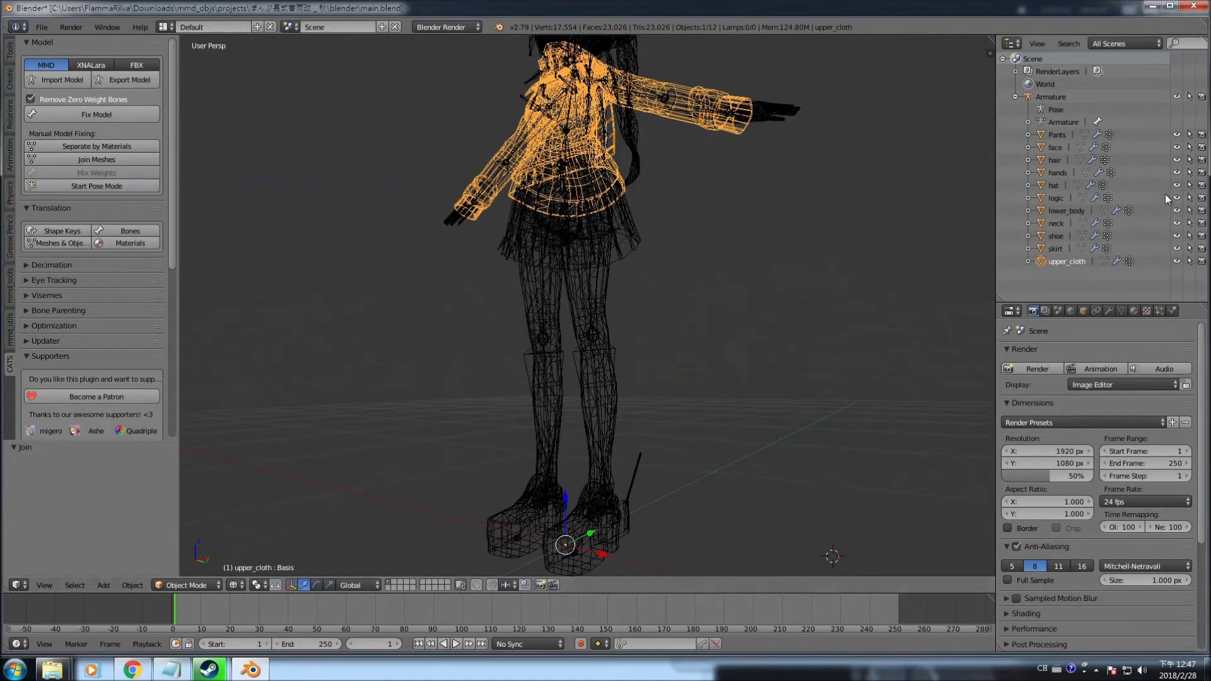
click(1055, 239)
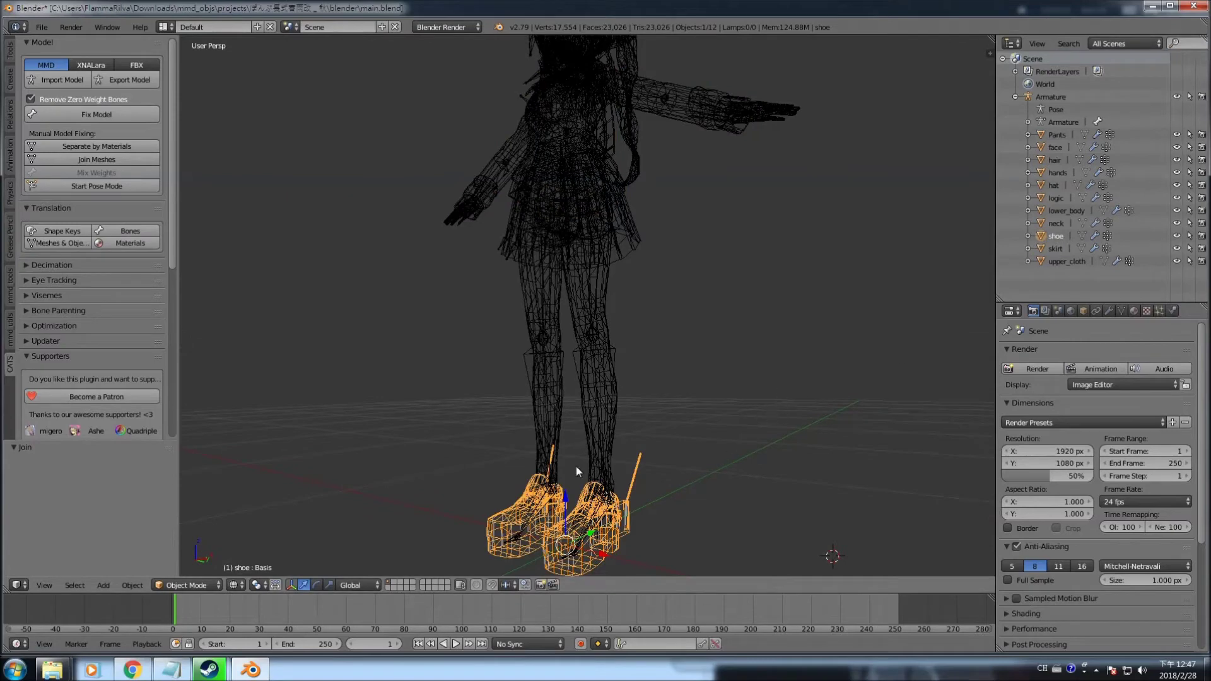
middle_drag(540, 514, 744, 472)
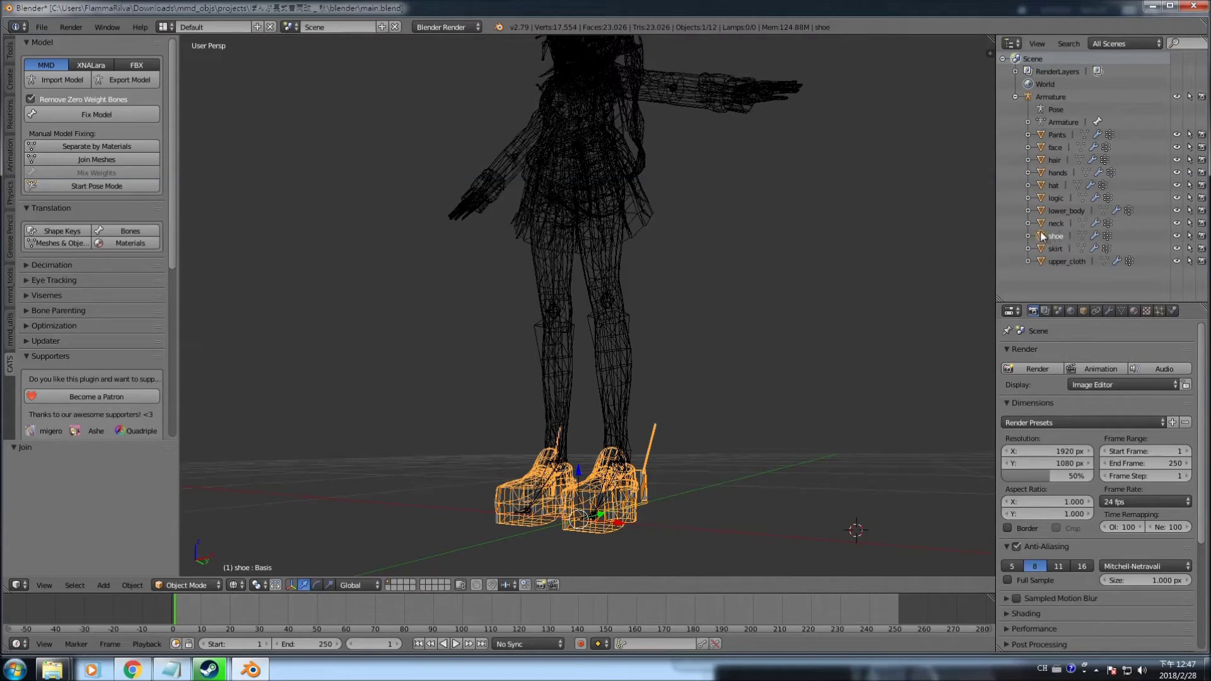
- Give the shoe a Decimate modifier with ratio 0.46 and switch to Material shading
click(1107, 311)
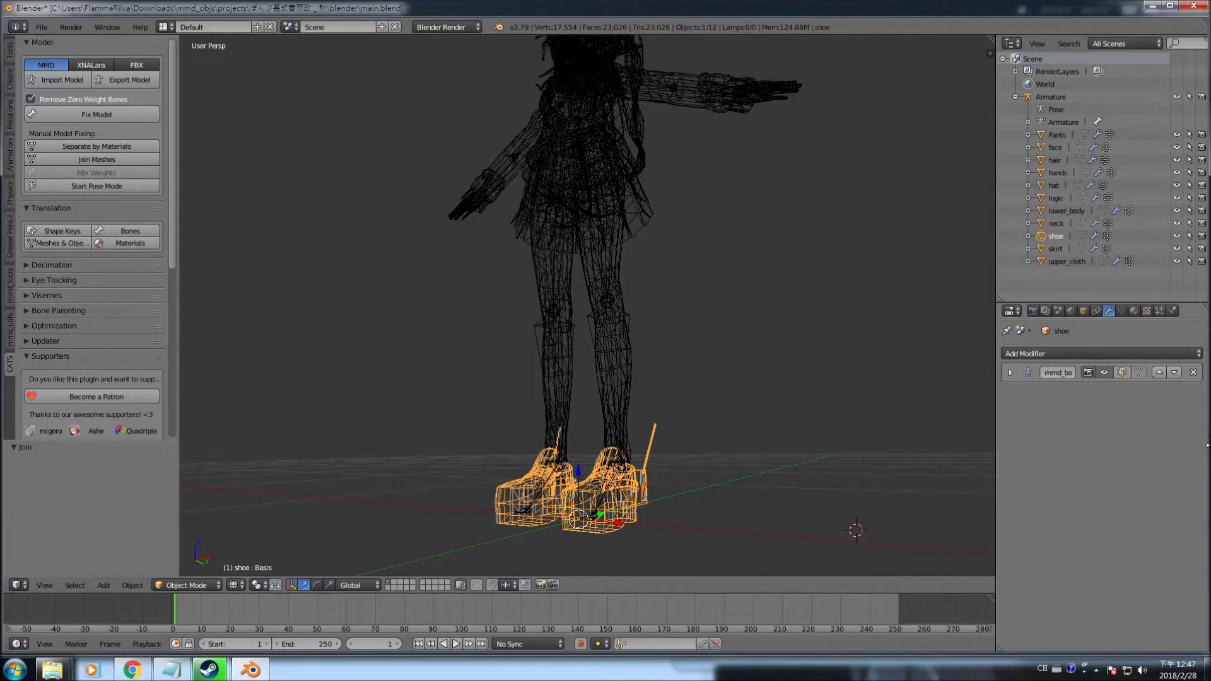
click(1060, 357)
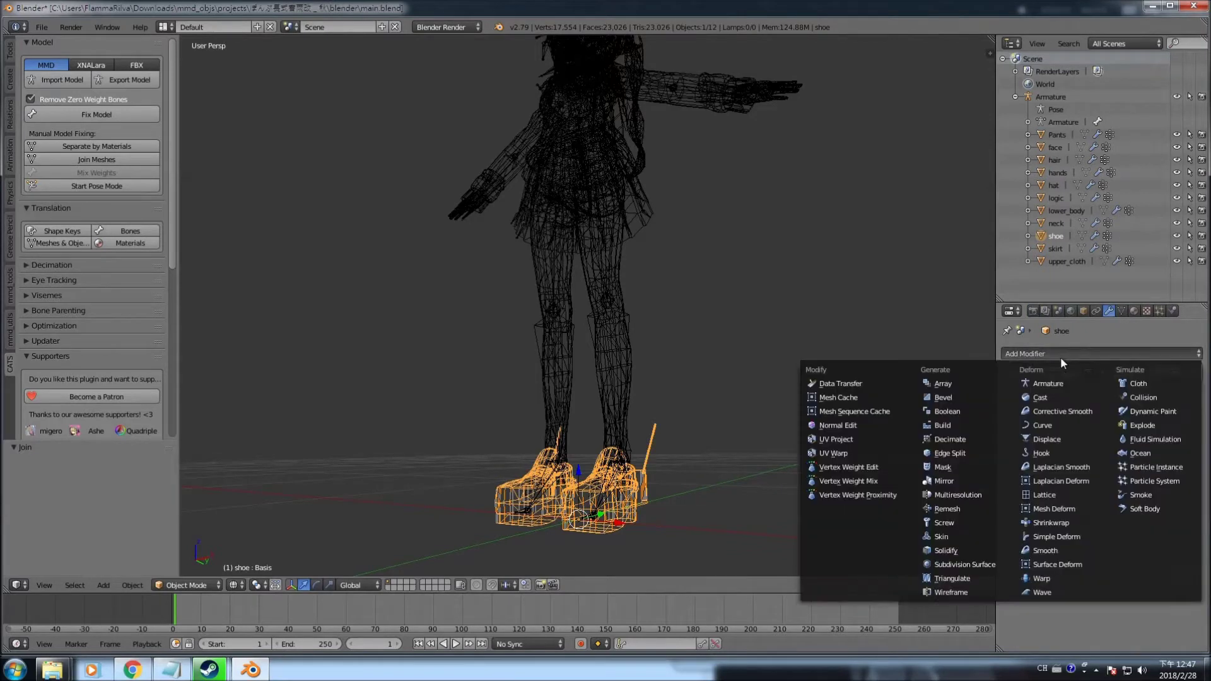
click(960, 441)
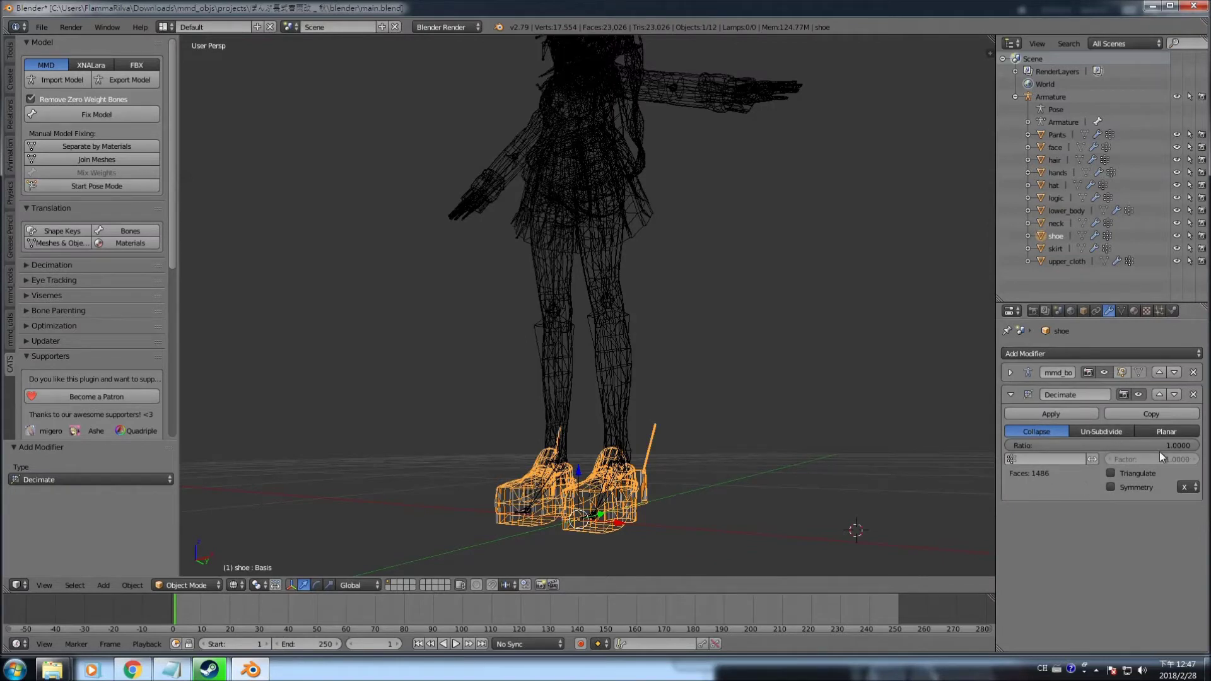
drag(1097, 445, 1007, 445)
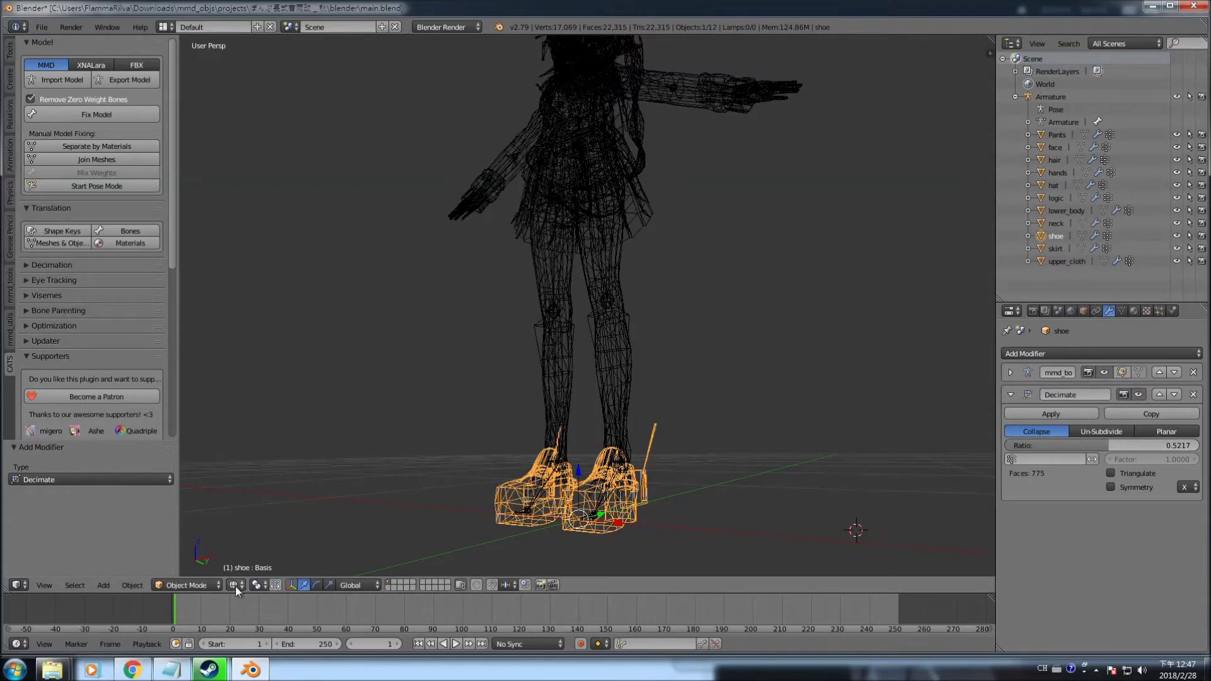
click(235, 585)
click(246, 515)
mouse_move(749, 451)
middle_down()
mouse_move(756, 474)
mouse_move(747, 438)
middle_up()
mouse_move(1115, 445)
mouse_down()
mouse_move(1081, 446)
mouse_move(1105, 445)
mouse_up()
click(1106, 445)
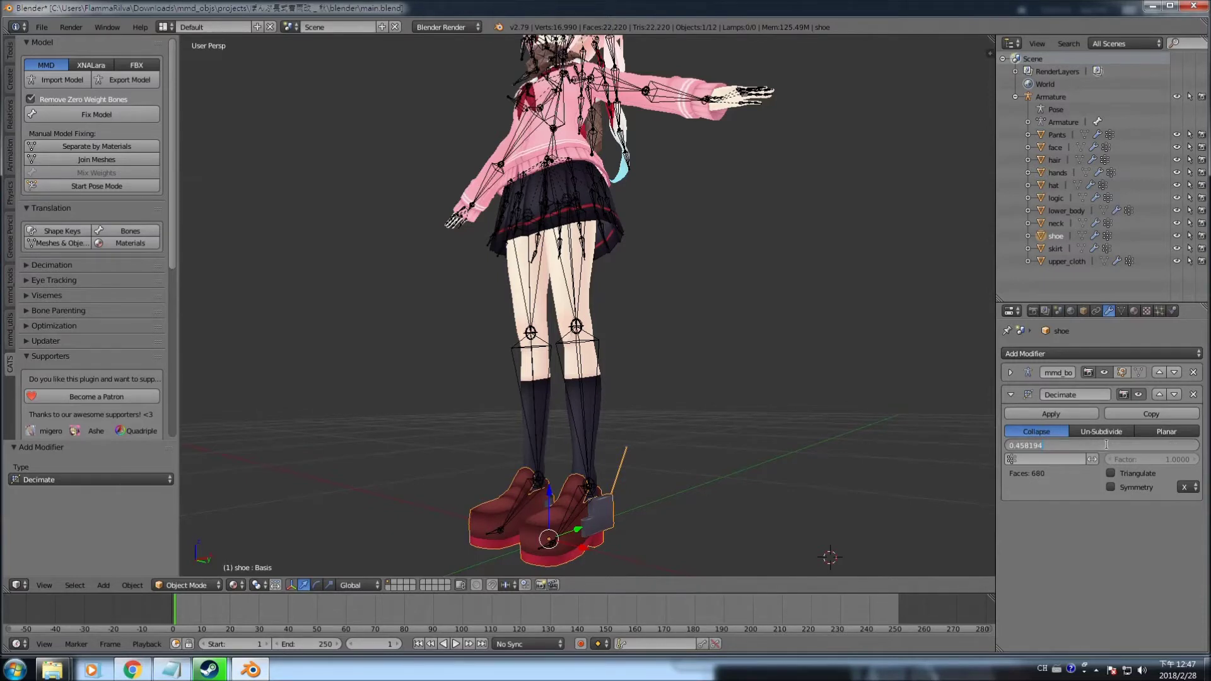
text(0.46)
key(Return)
middle_drag(759, 448, 769, 377)
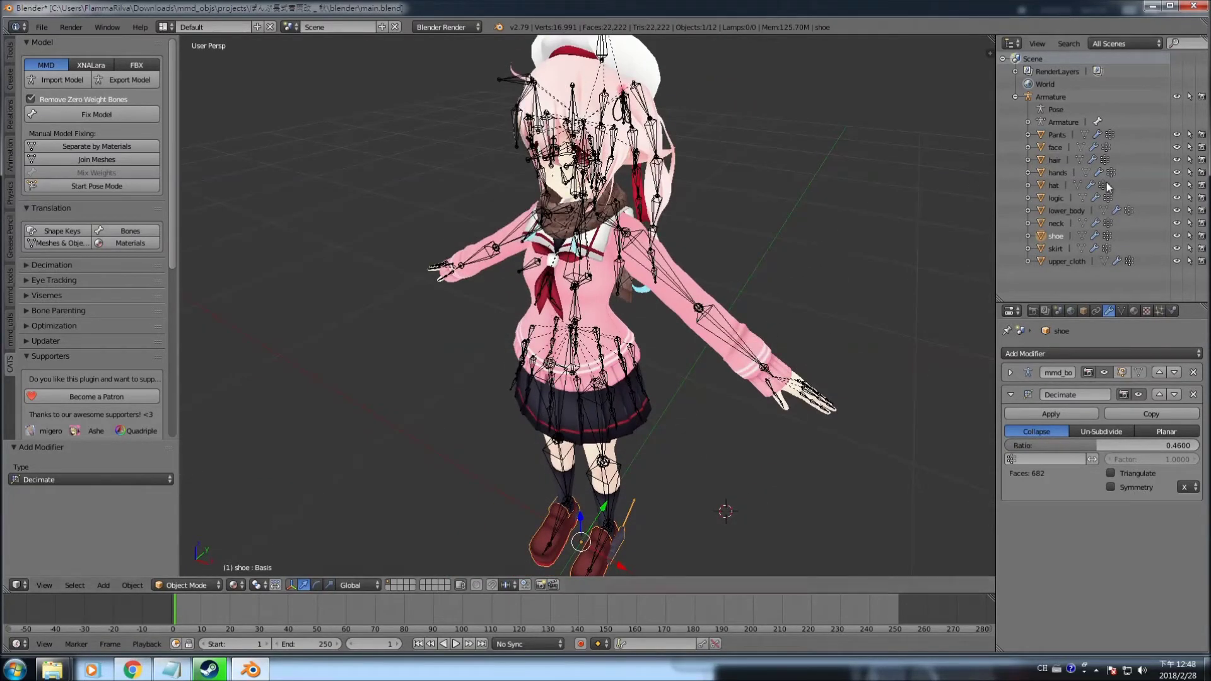
- Switch the viewport to wireframe shading and orbit to a frontal view of the model
click(1054, 198)
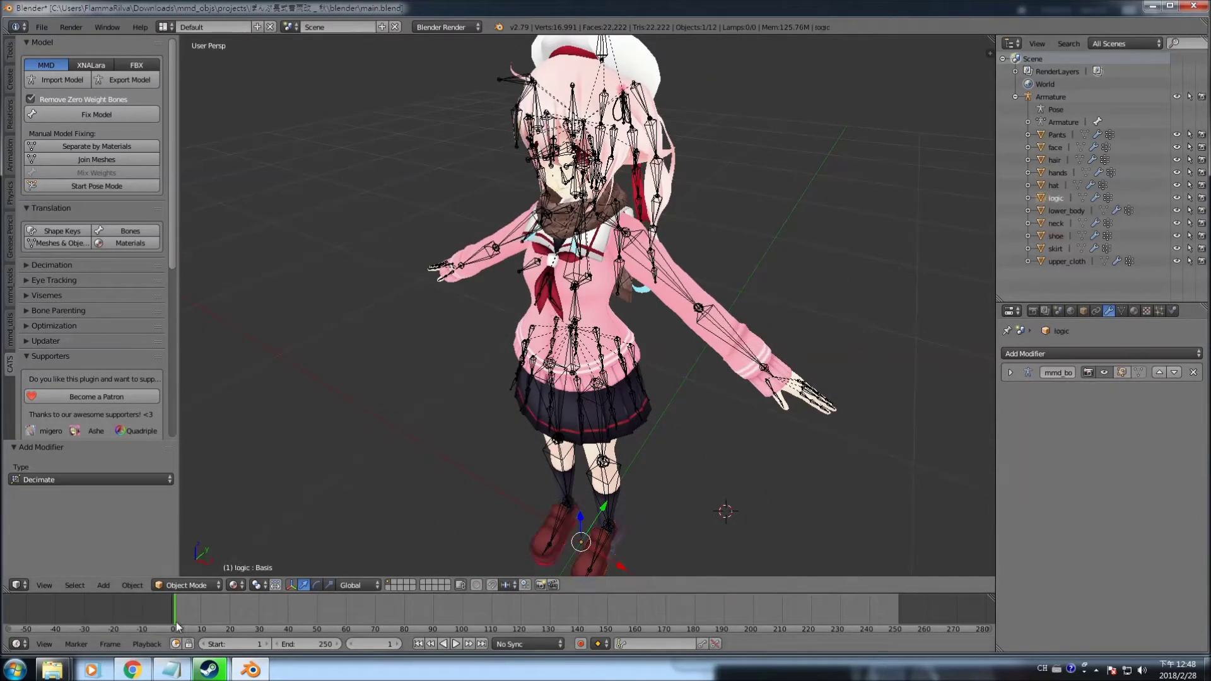
click(235, 584)
click(259, 556)
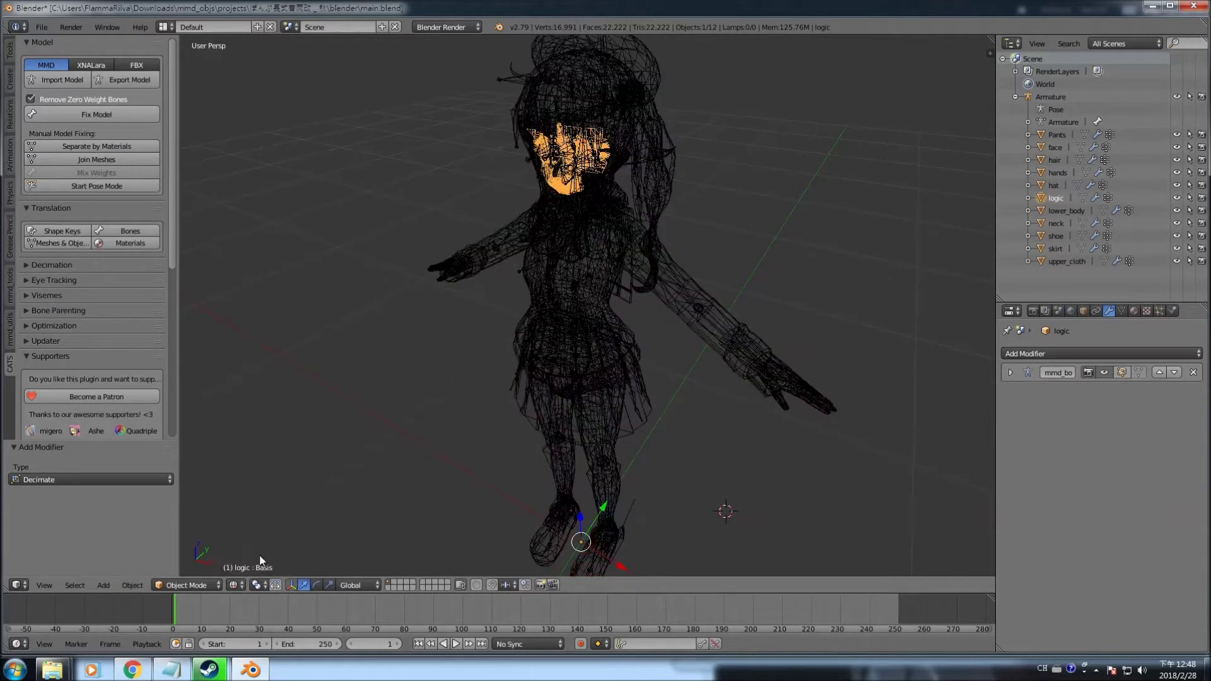
middle_drag(673, 173, 697, 181)
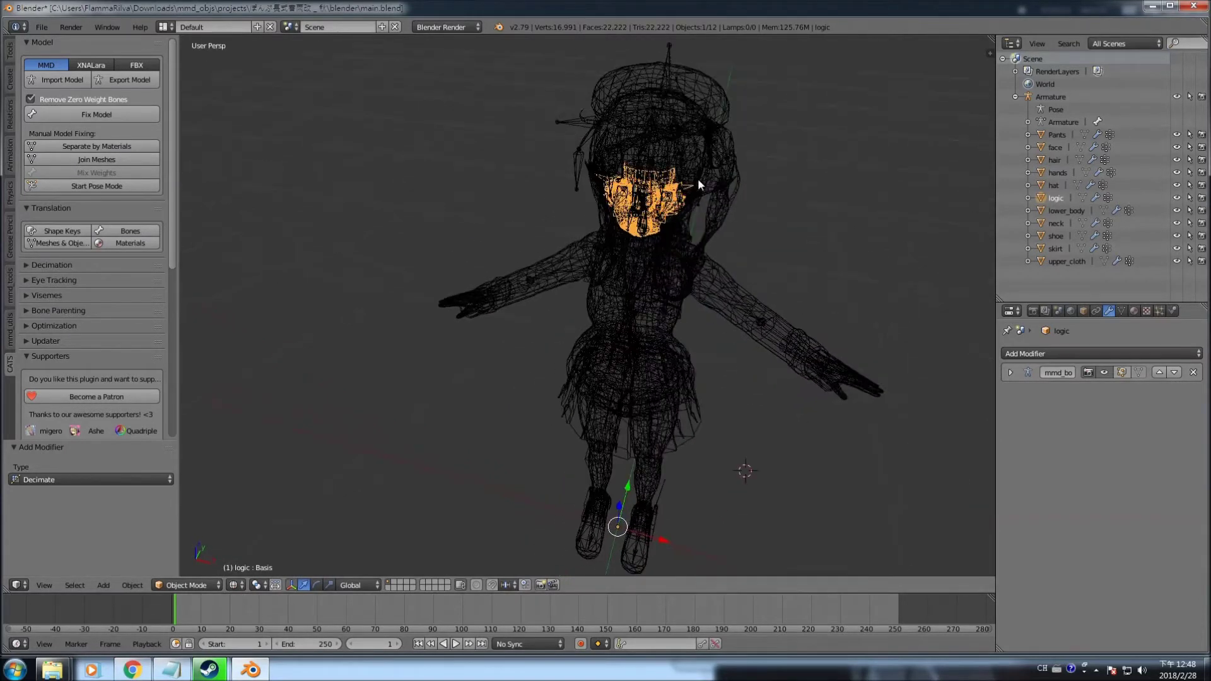
scroll(667, 143, up, 4)
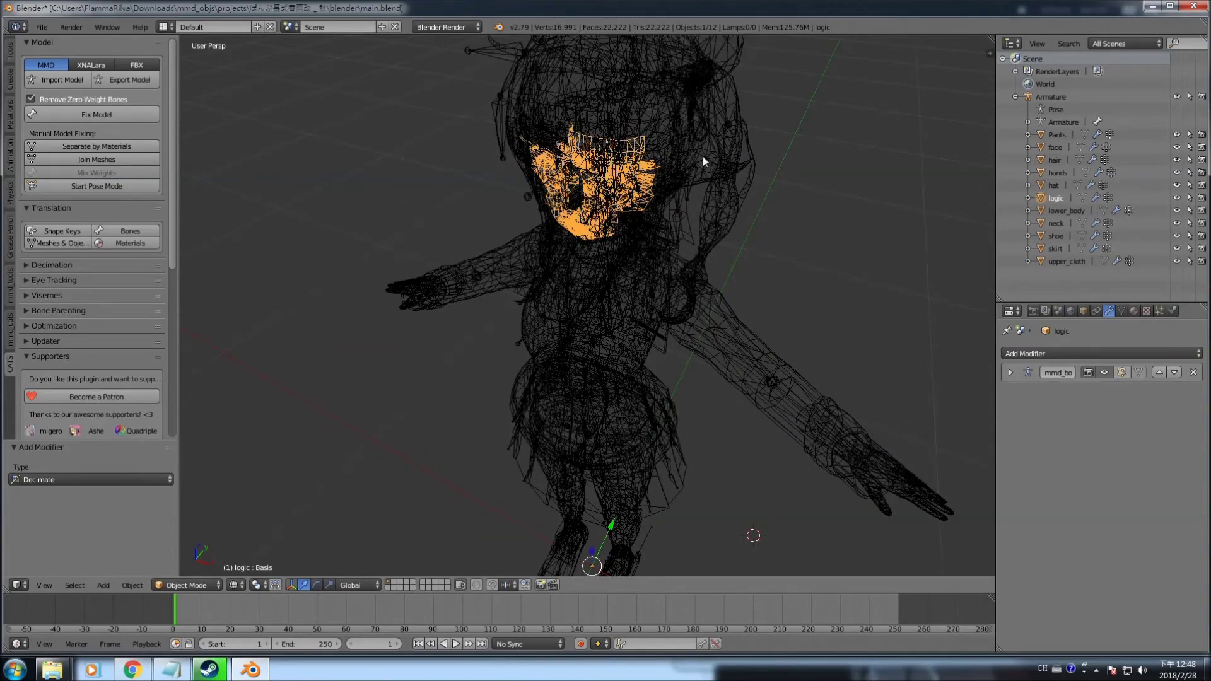
mouse_move(725, 186)
middle_down()
mouse_move(718, 208)
mouse_move(724, 173)
mouse_move(734, 197)
middle_up()
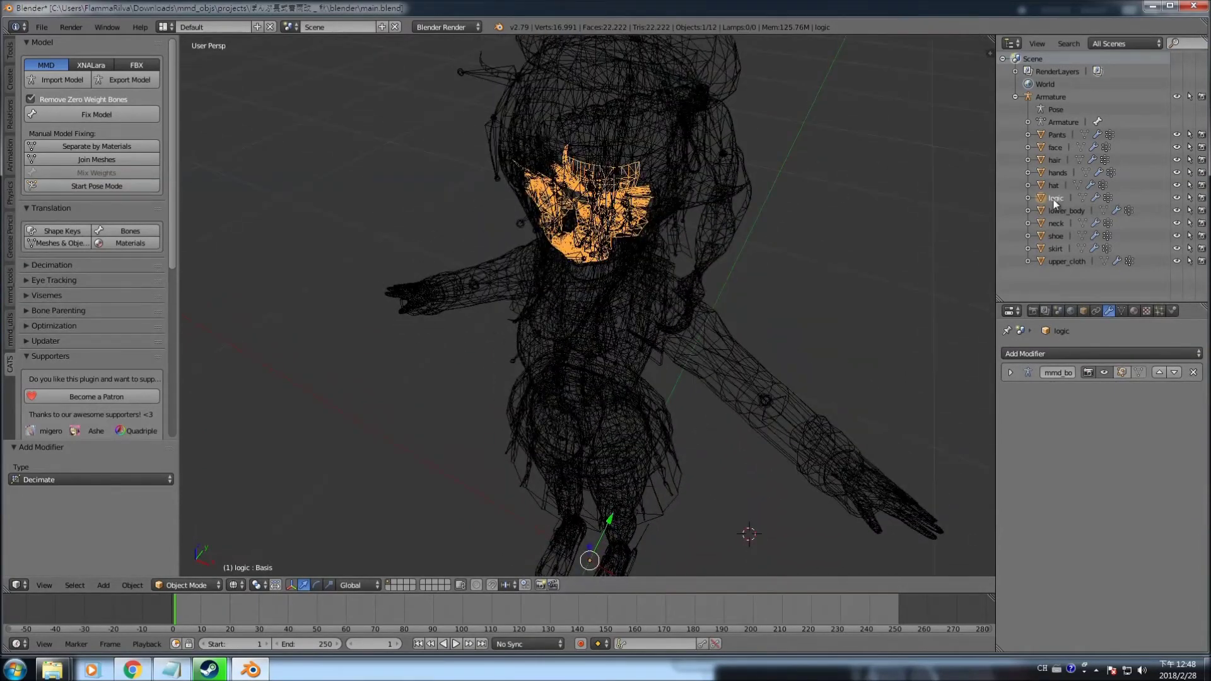
middle_drag(854, 225, 864, 211)
- Step through the skirt, shoe, neck, lower_body, logic, hat, hands, hair and face objects in the Outliner
click(1055, 248)
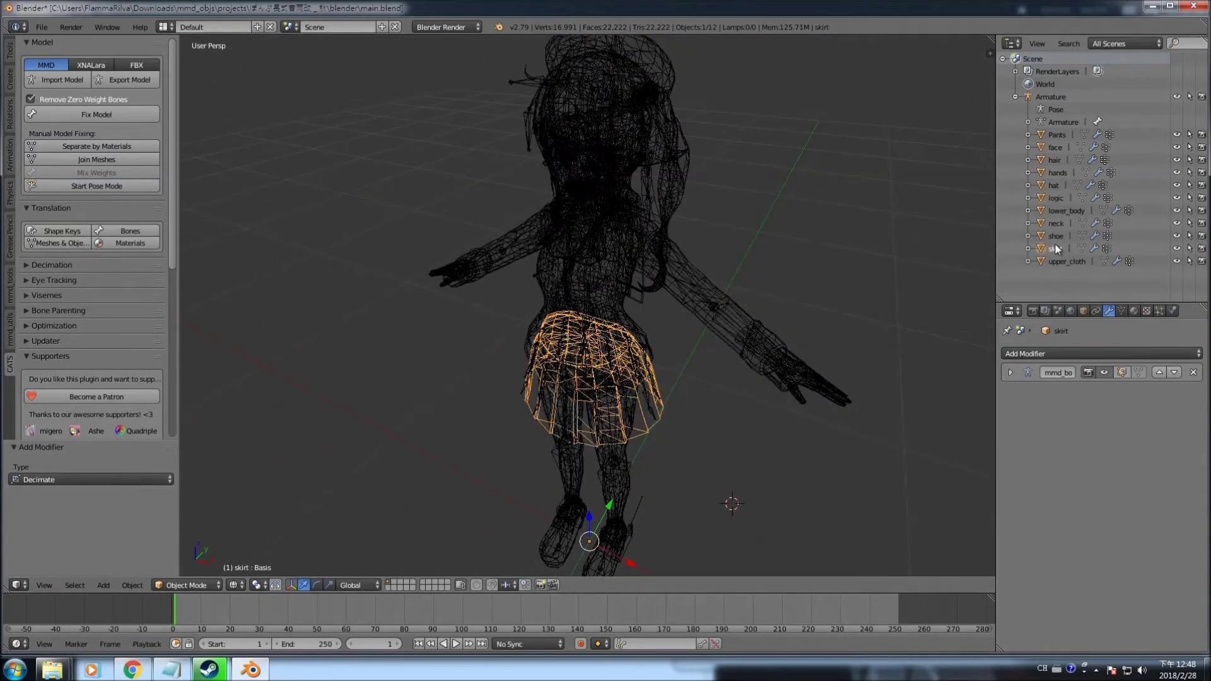
click(1055, 236)
click(1055, 223)
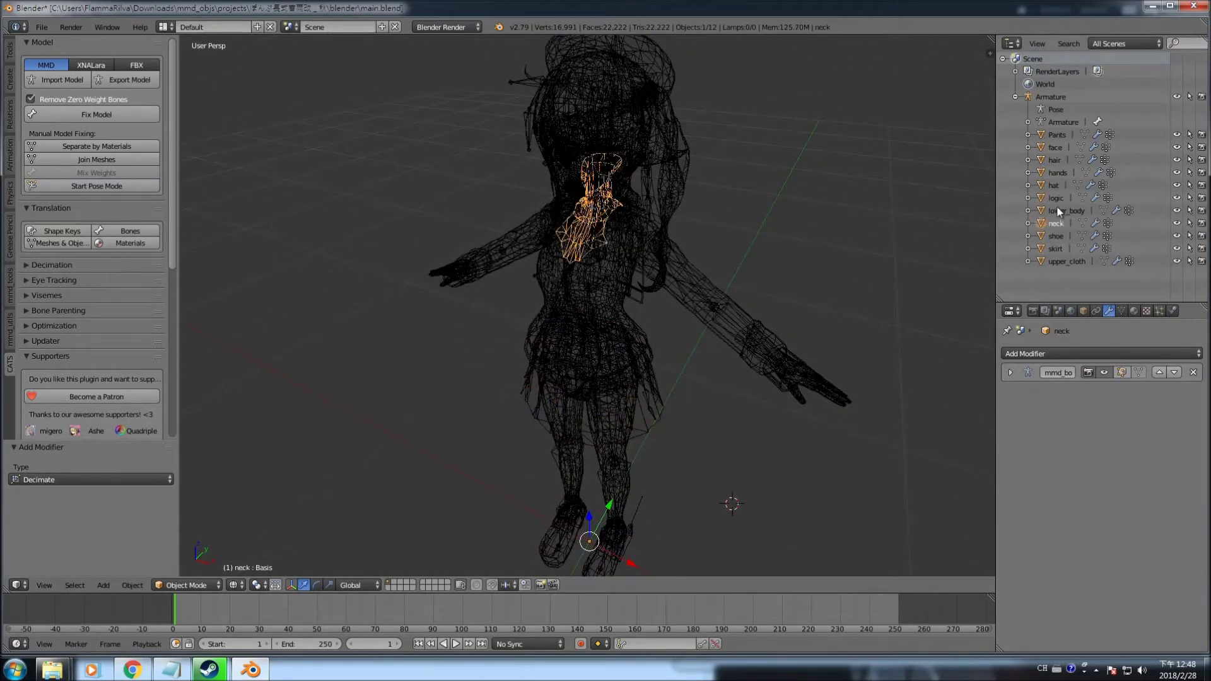
click(1057, 209)
click(1057, 197)
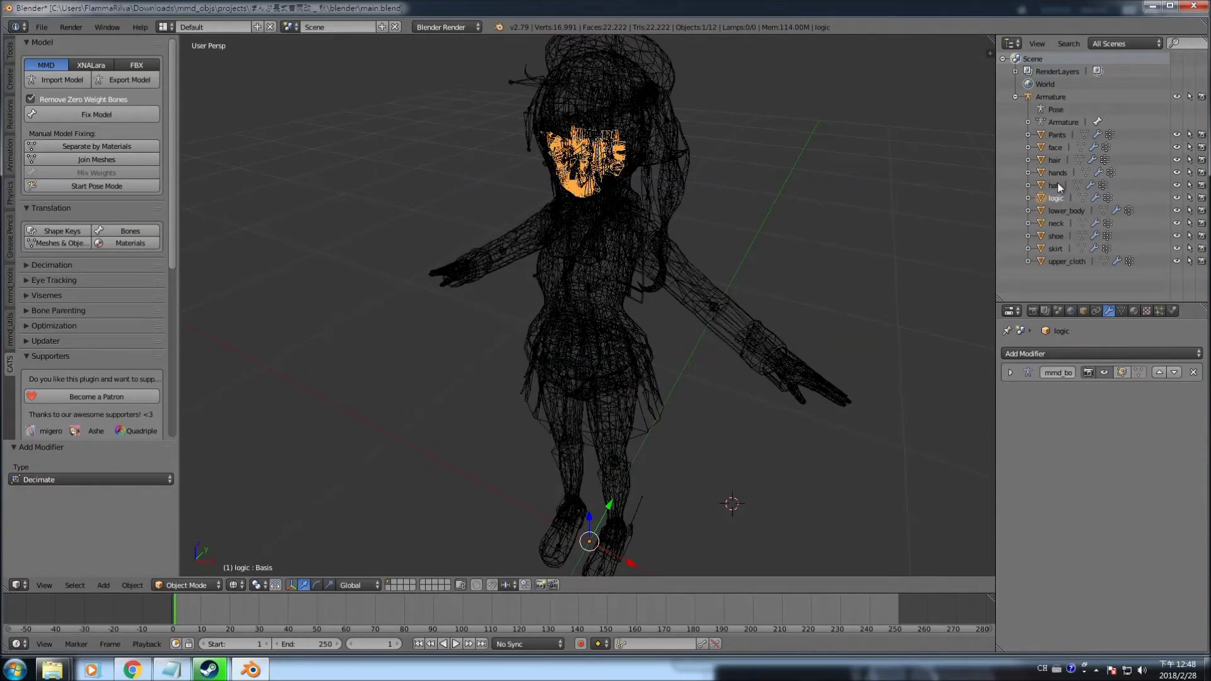
click(1057, 185)
click(1059, 171)
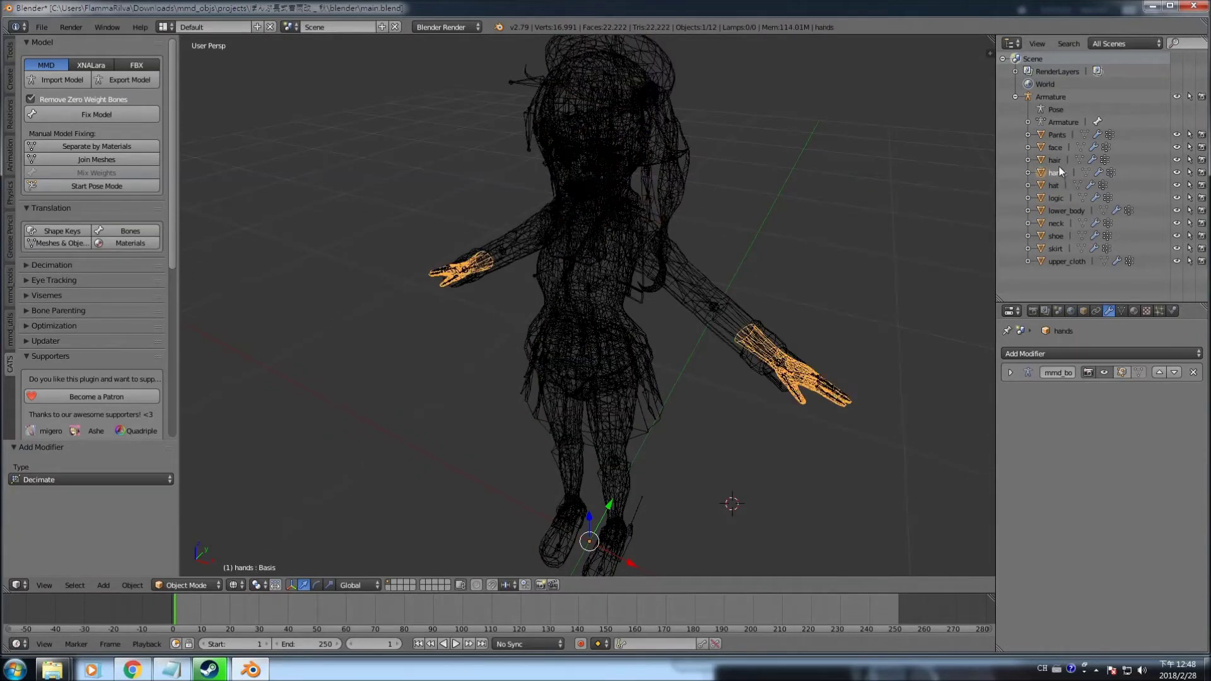
click(1059, 162)
click(1059, 149)
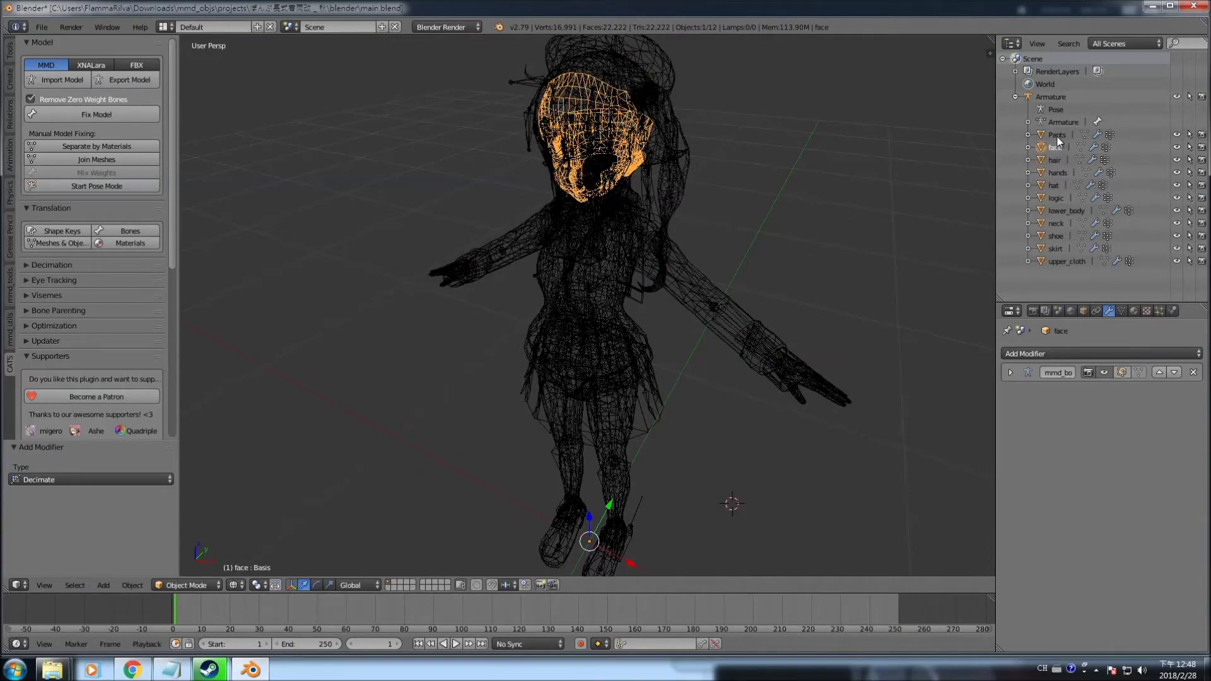
- Select Pants, then settle on the lower_body mesh from a front view
middle_drag(862, 152, 859, 177)
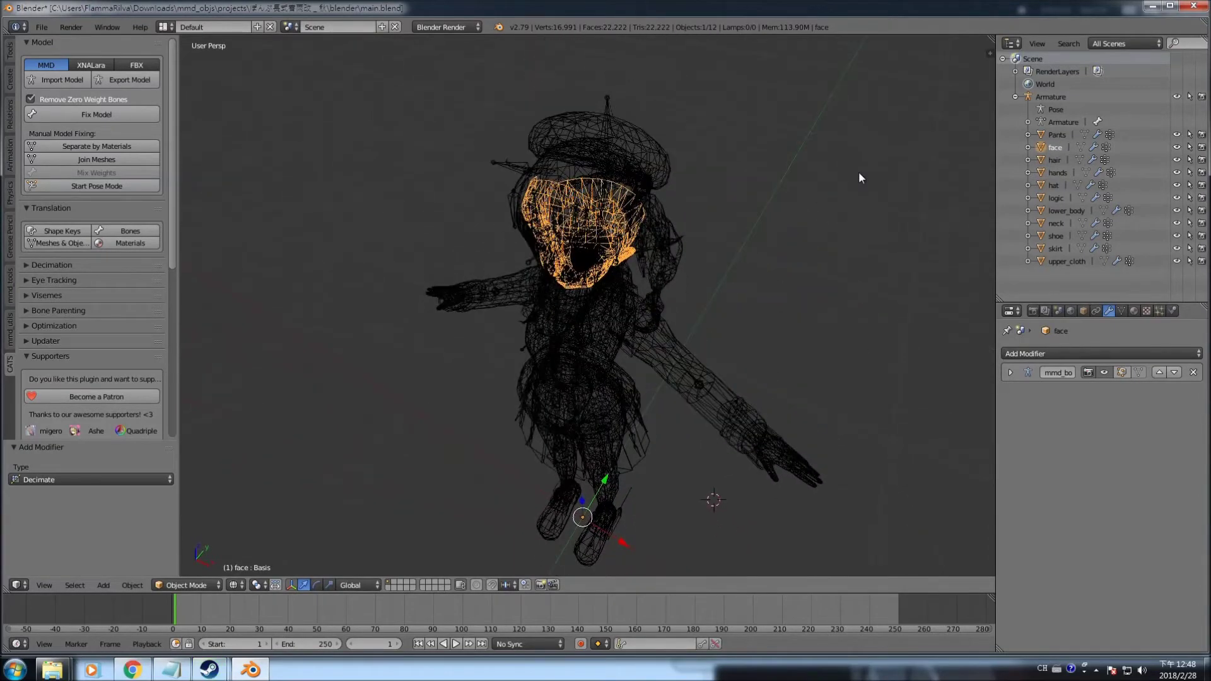
click(1054, 135)
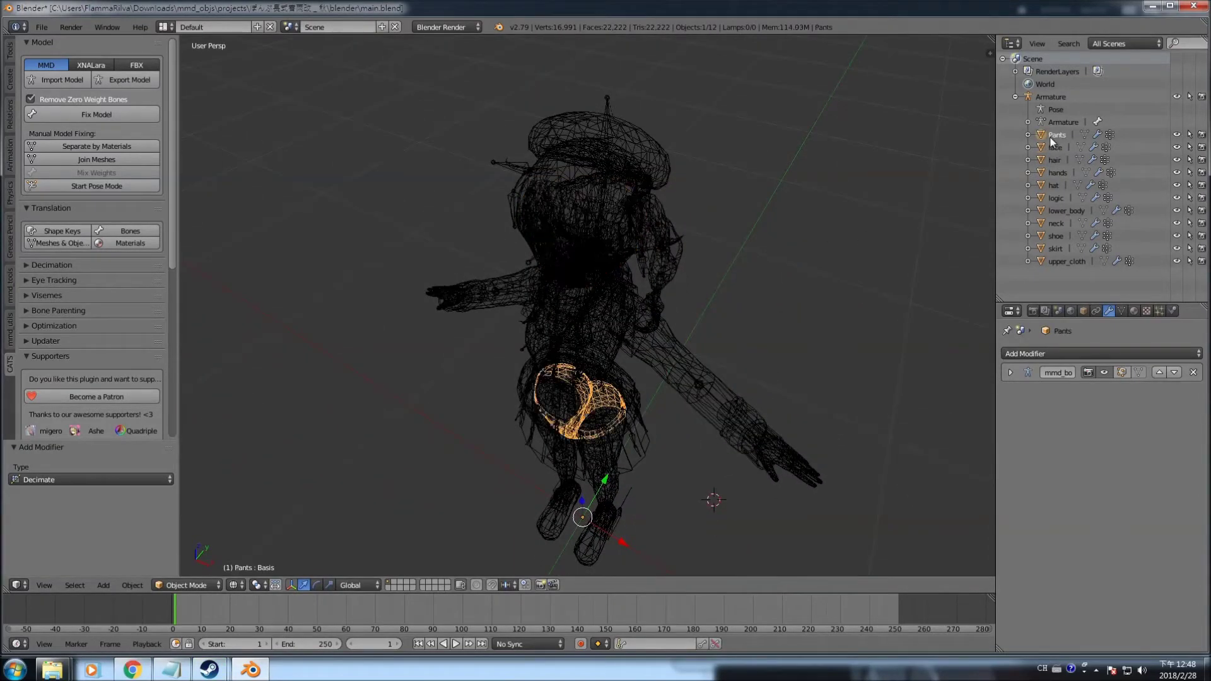
middle_drag(861, 288, 879, 230)
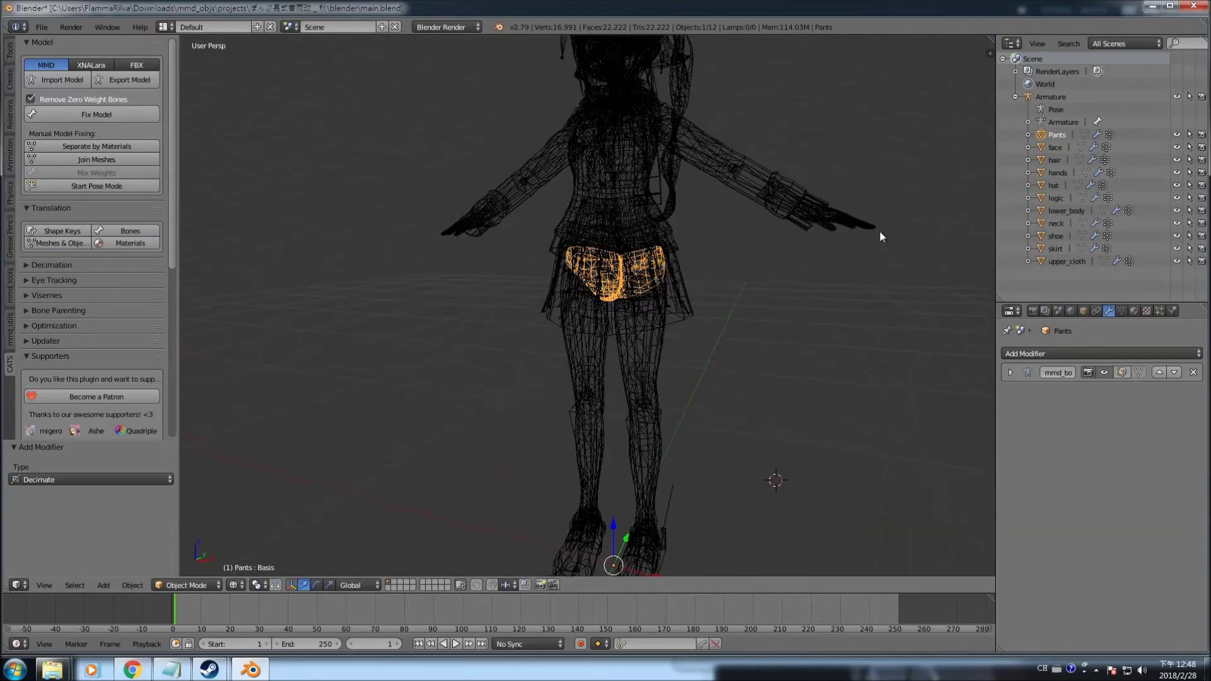
click(1056, 210)
middle_drag(804, 392, 797, 394)
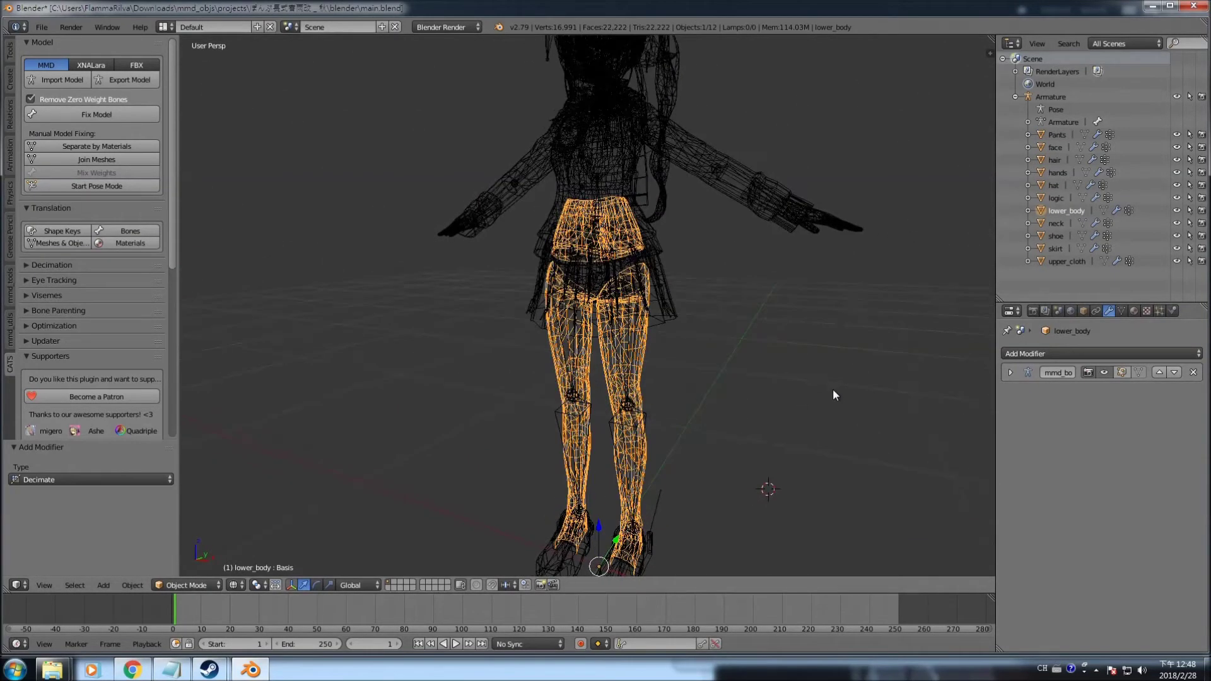
- Add a Decimate modifier to lower_body, trying ratios near 0.61 and 0.28 in Material and Wireframe shading
click(1092, 354)
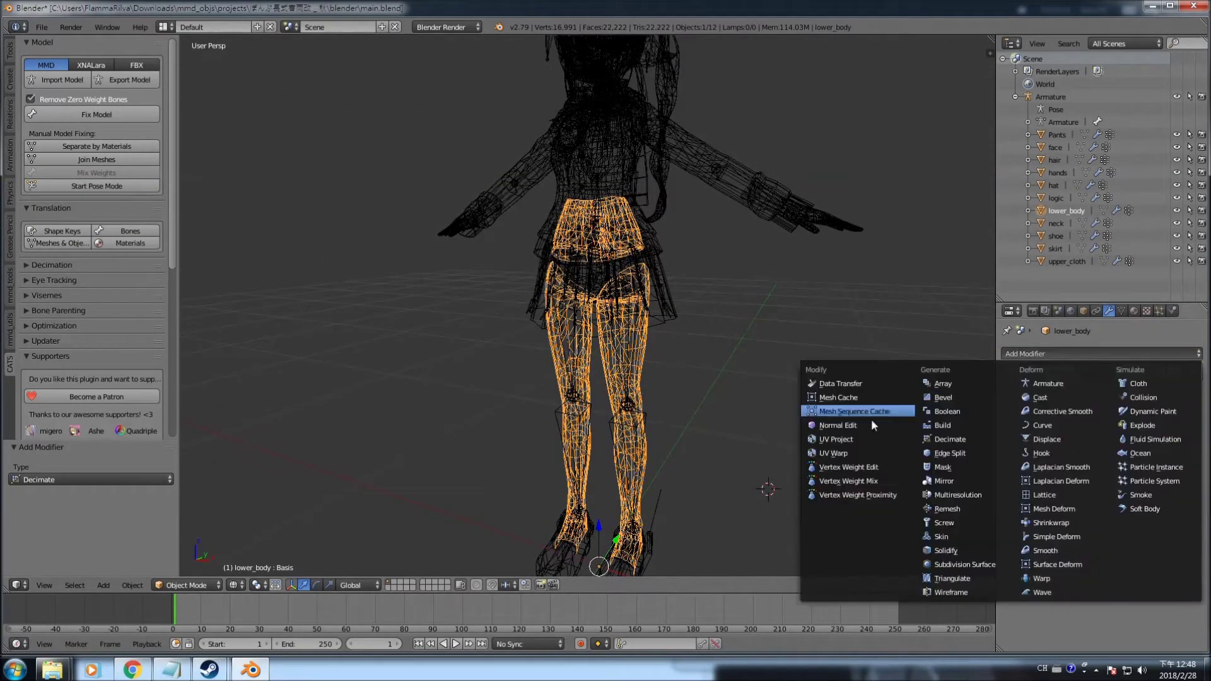
click(929, 439)
drag(1163, 445, 1103, 445)
click(235, 585)
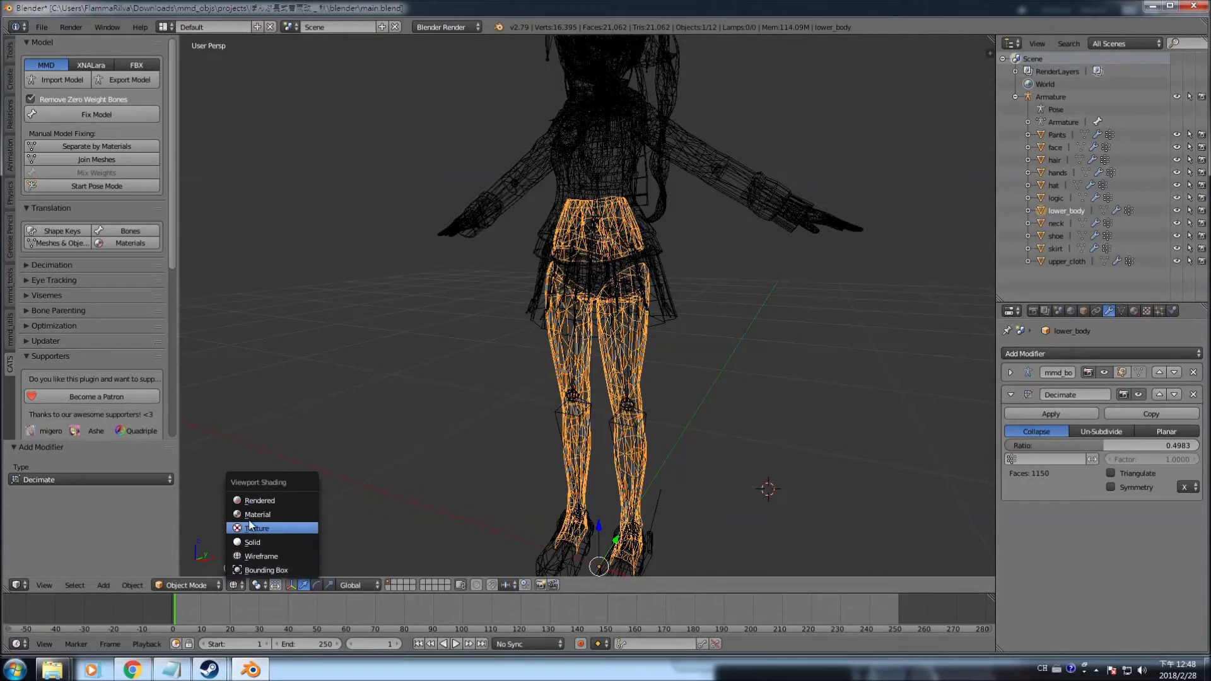
click(249, 515)
drag(1128, 445, 1015, 456)
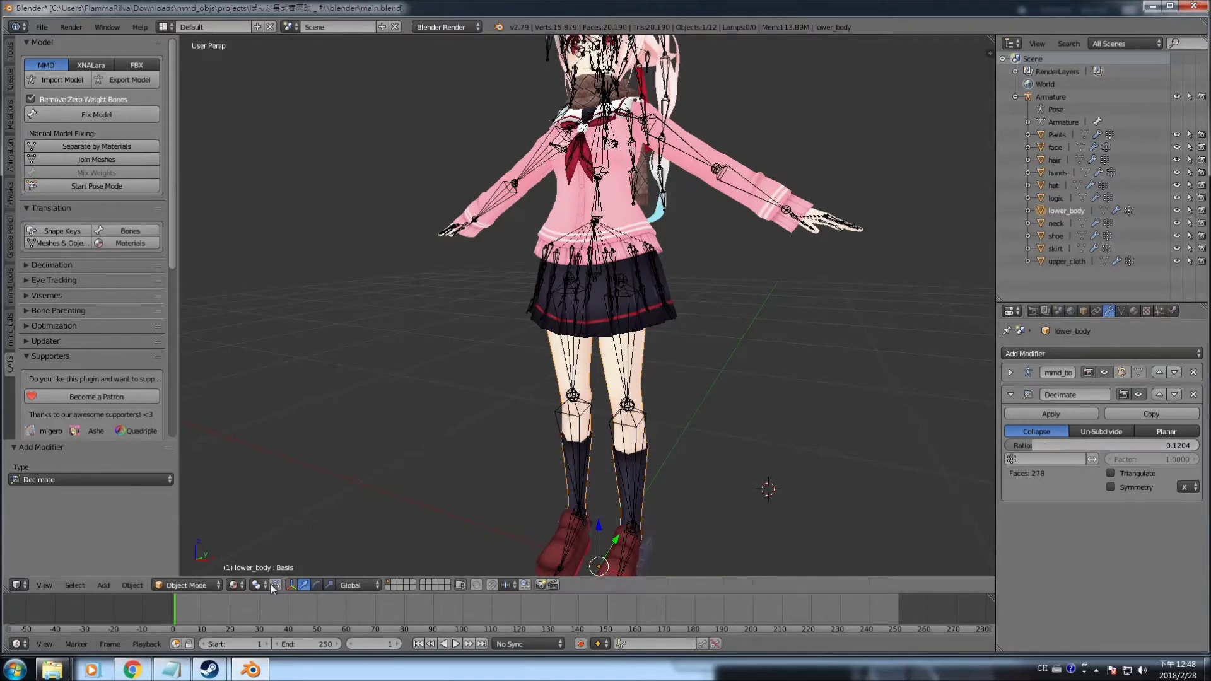
click(235, 585)
click(254, 556)
mouse_move(687, 435)
middle_down()
mouse_move(657, 393)
mouse_move(611, 410)
mouse_move(613, 425)
middle_up()
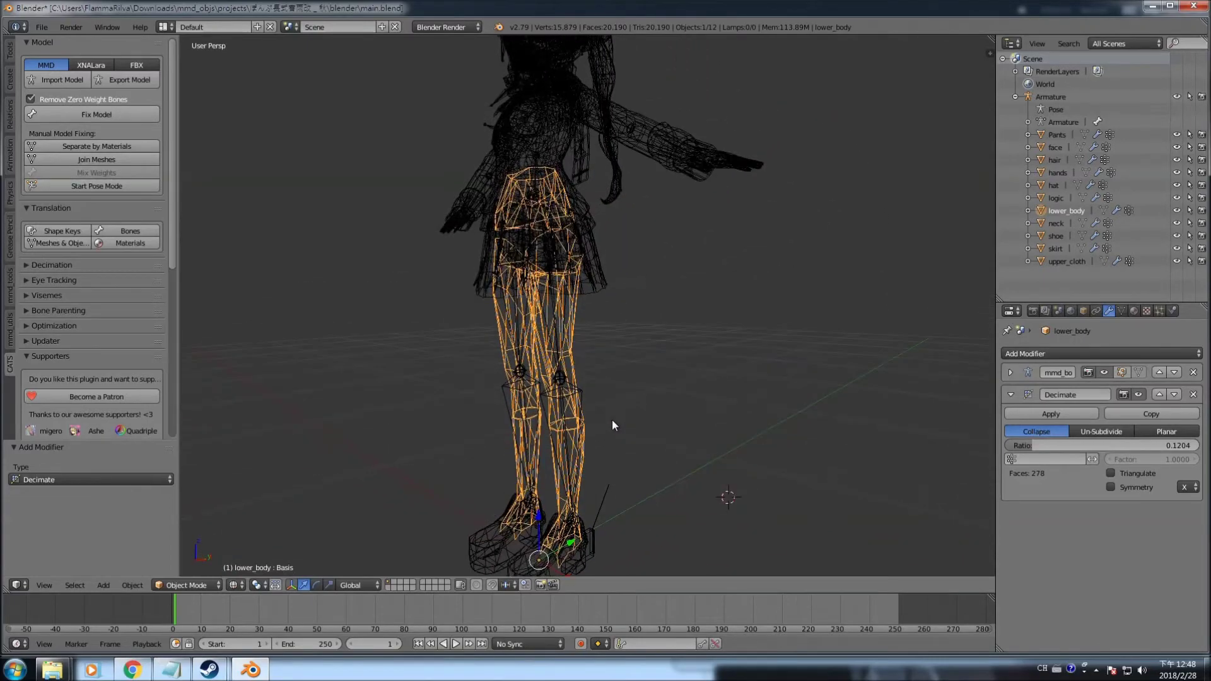
- Set lower_body's decimate ratio to exactly 0.15, leaving it at 346 faces
click(233, 585)
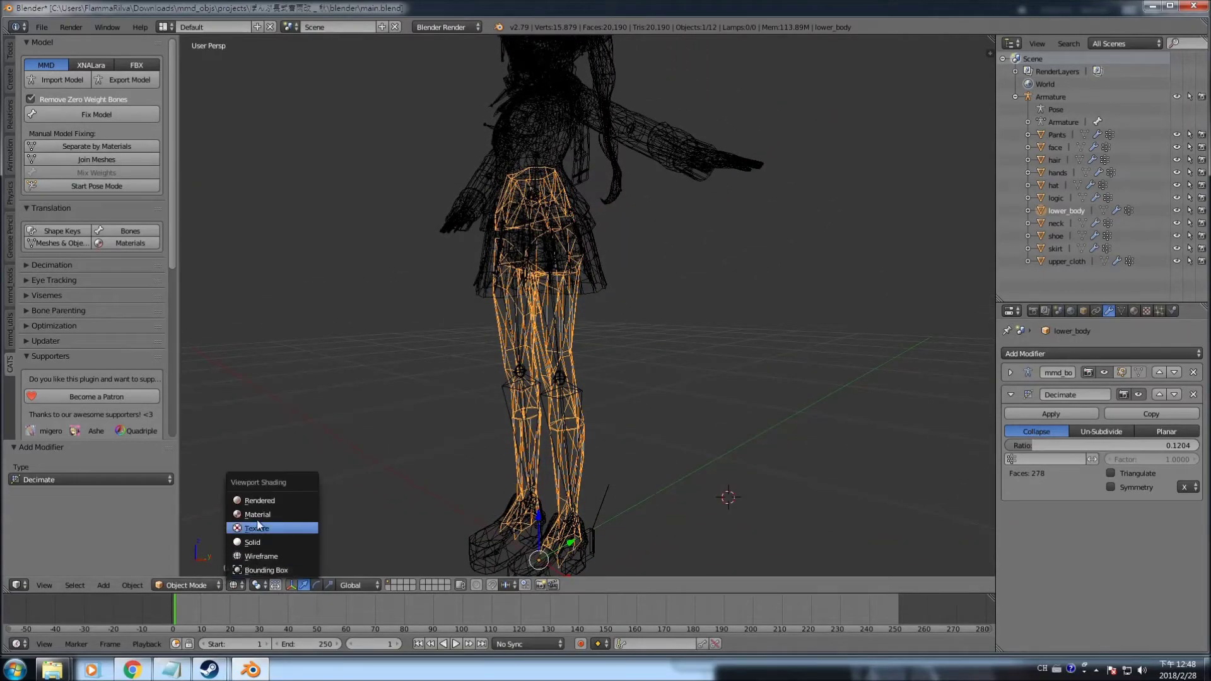
drag(1129, 445, 1133, 445)
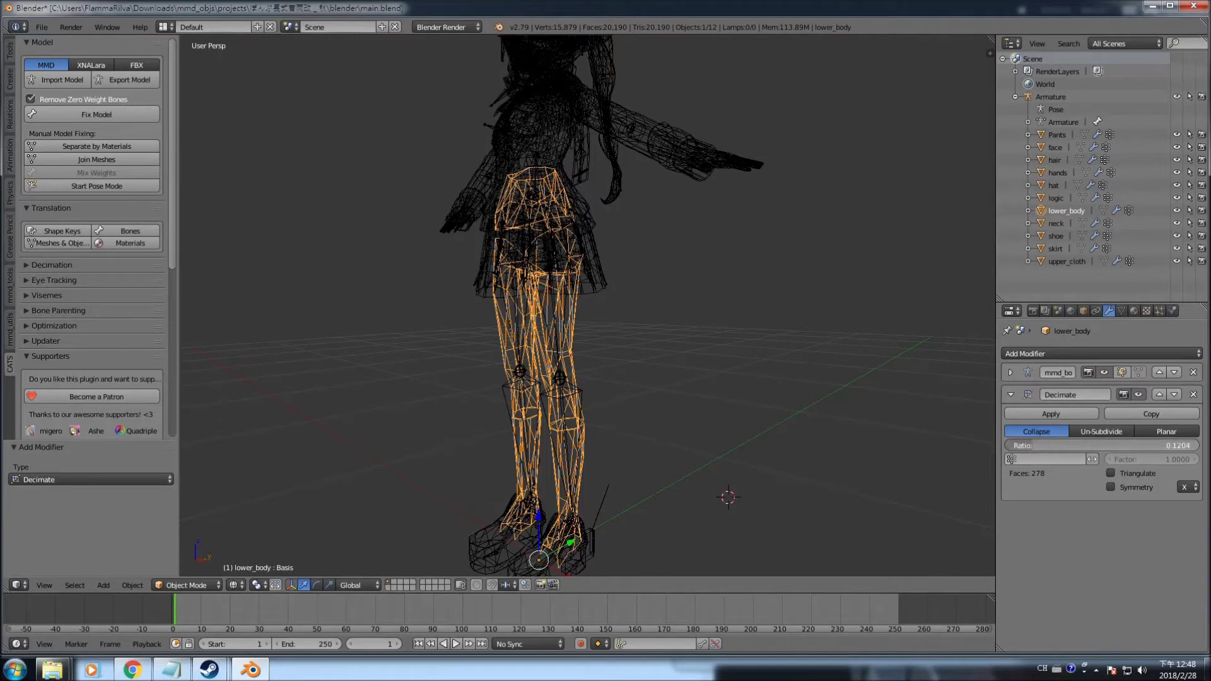
click(1051, 445)
text(0.)
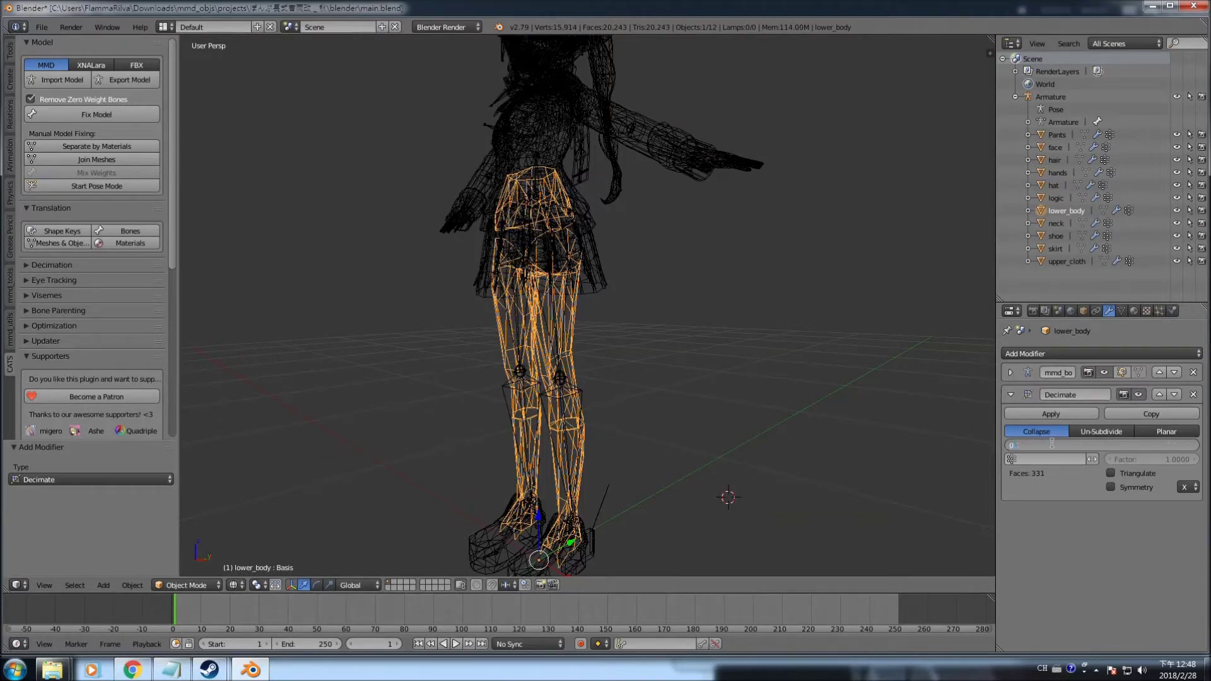
text(15)
key(Return)
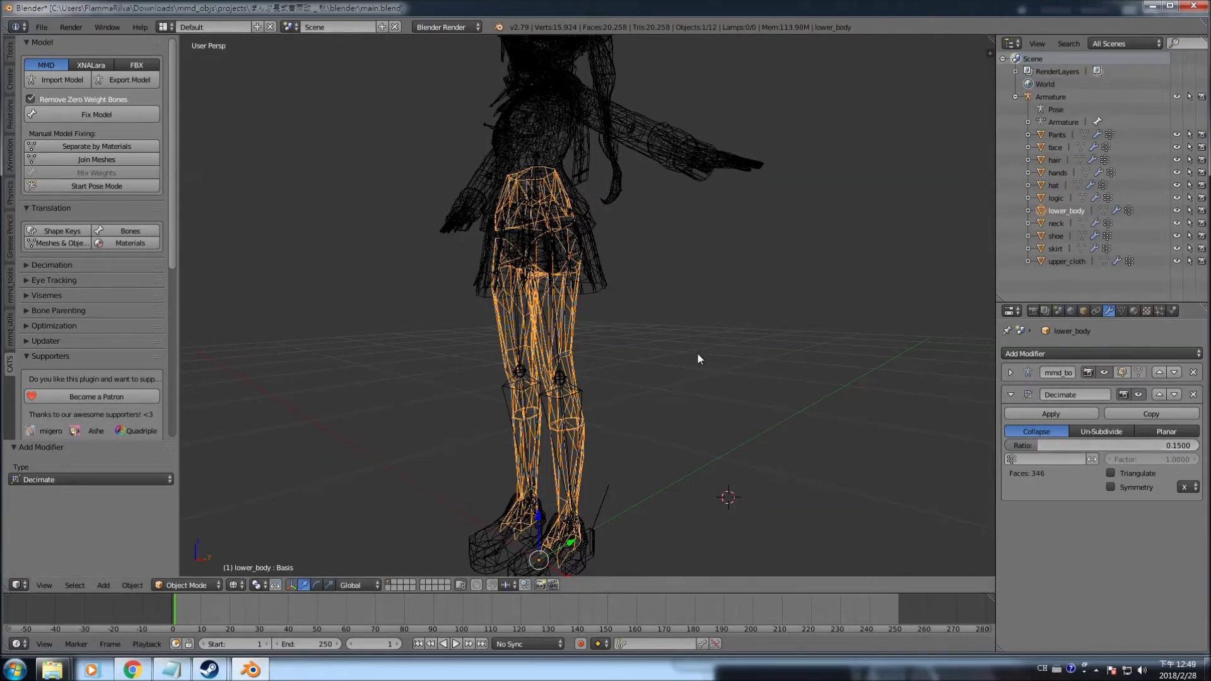
middle_drag(698, 350, 715, 327)
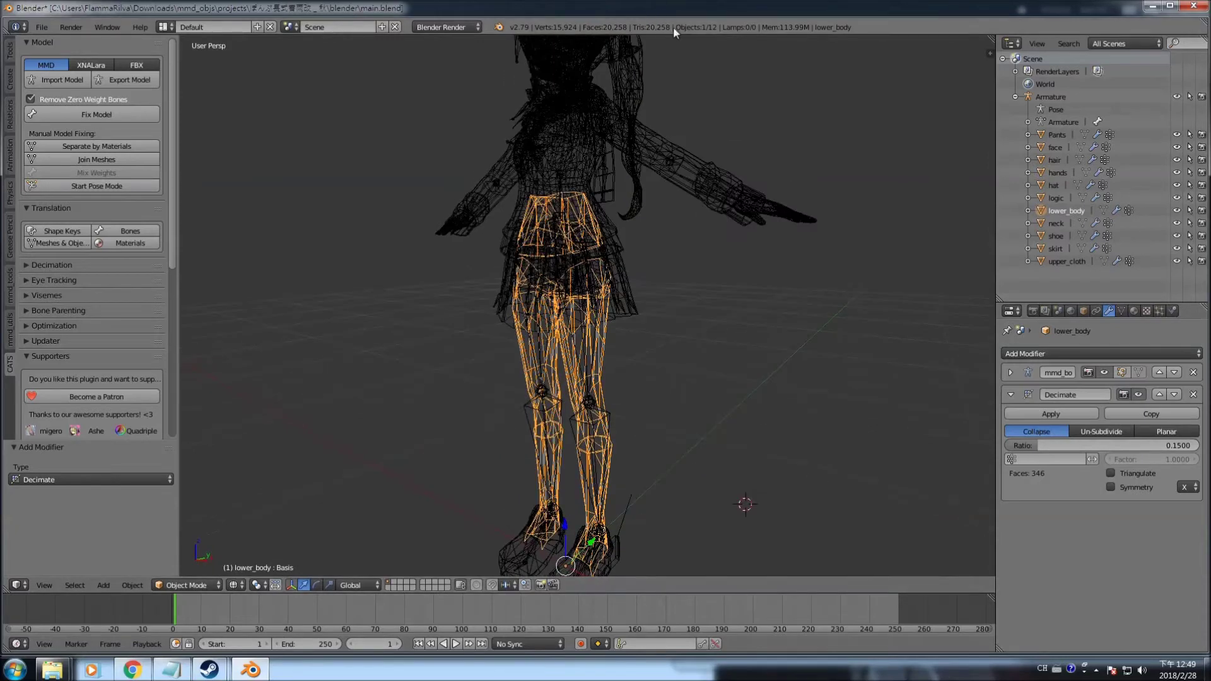
- Select upper_cloth in the Outliner, orbiting around the model to inspect it
click(1053, 225)
click(1056, 237)
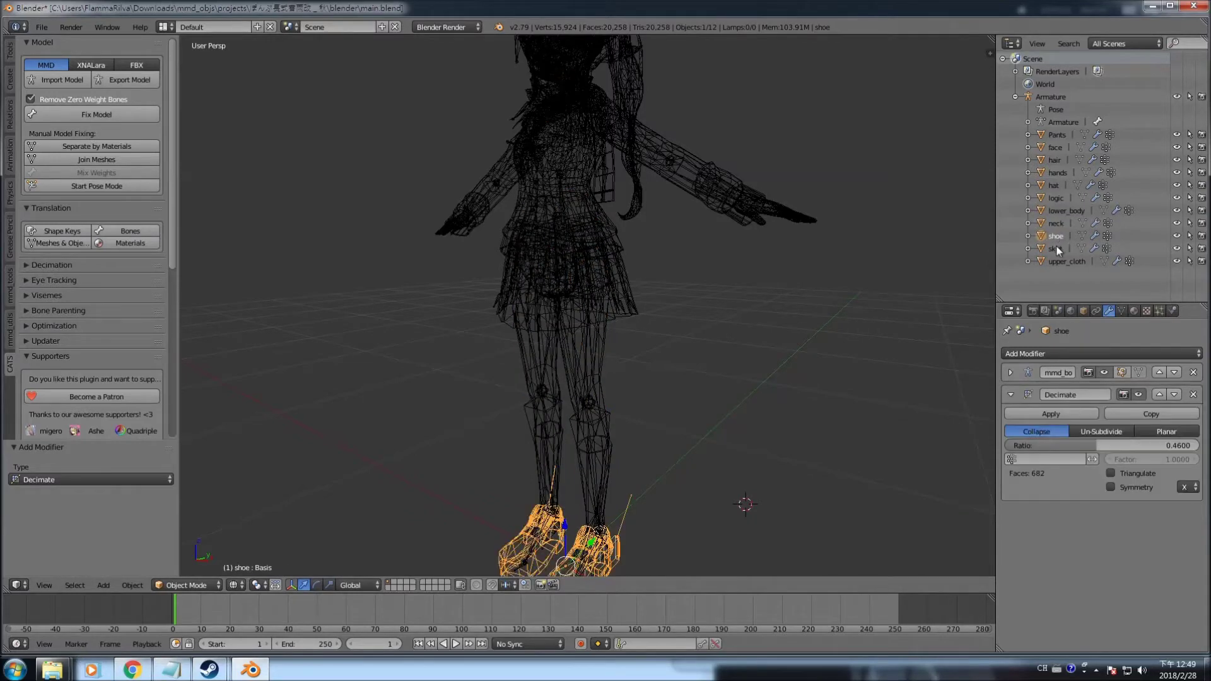
click(1055, 247)
middle_drag(826, 274, 838, 286)
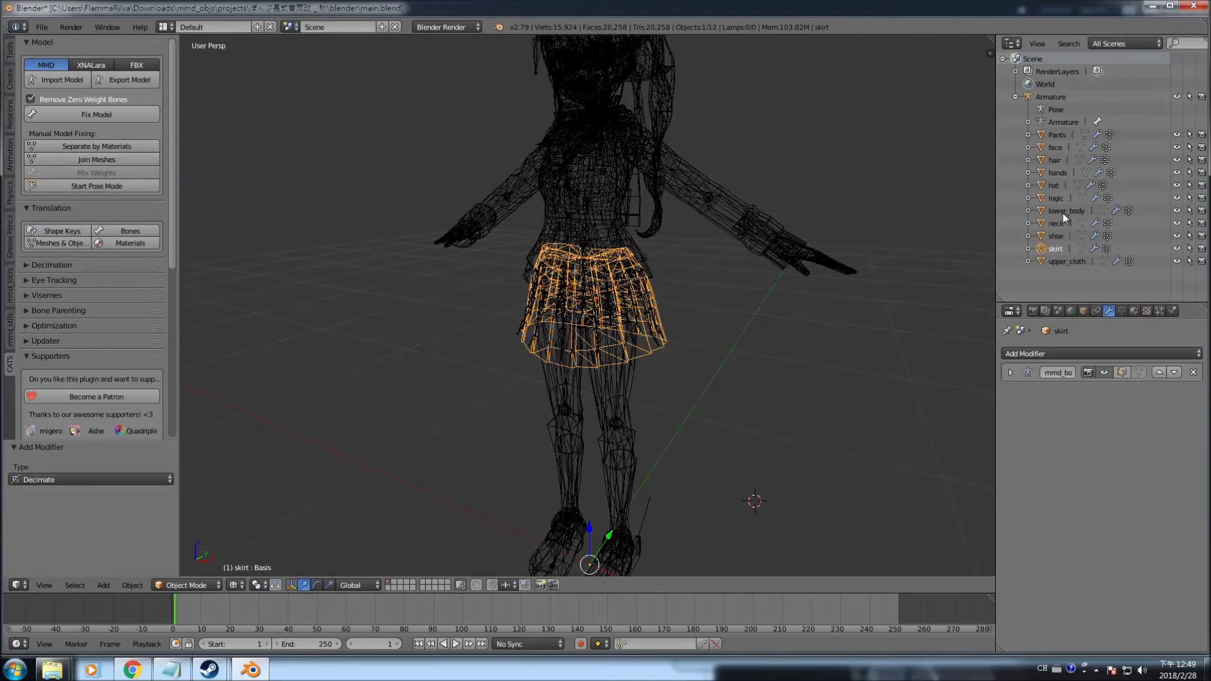
middle_drag(717, 240, 766, 315)
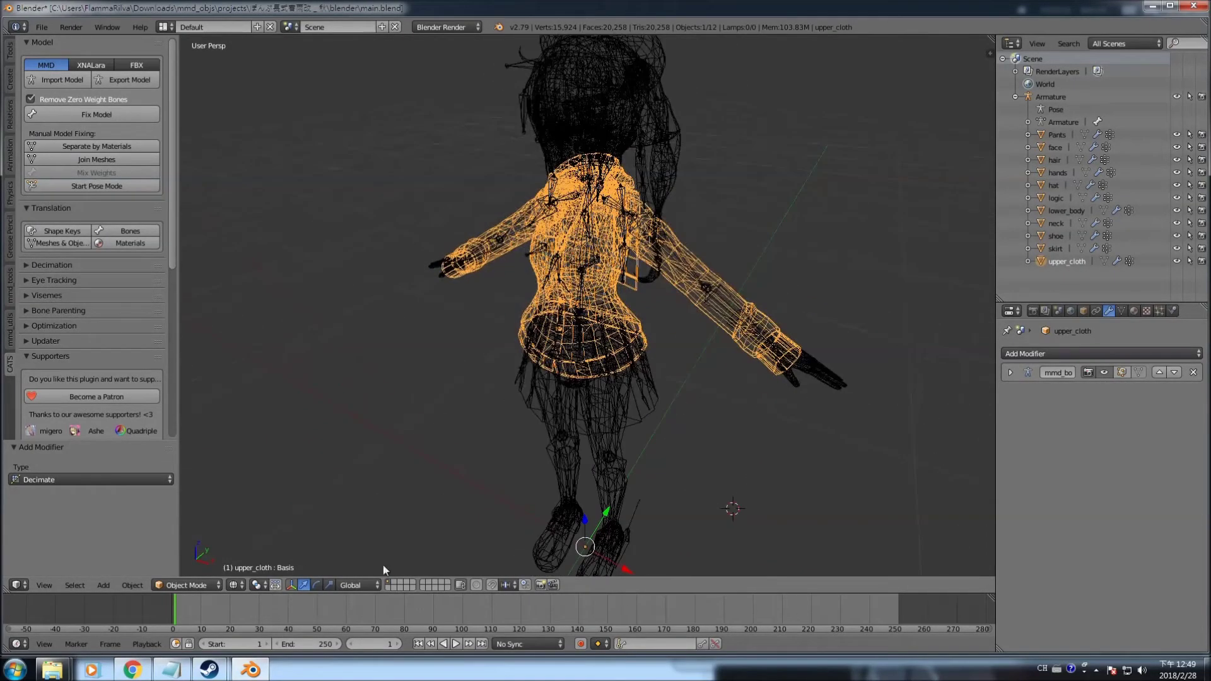
- Add a Decimate modifier to upper_cloth with ratio 0.95, cutting it to 5270 faces
click(1089, 355)
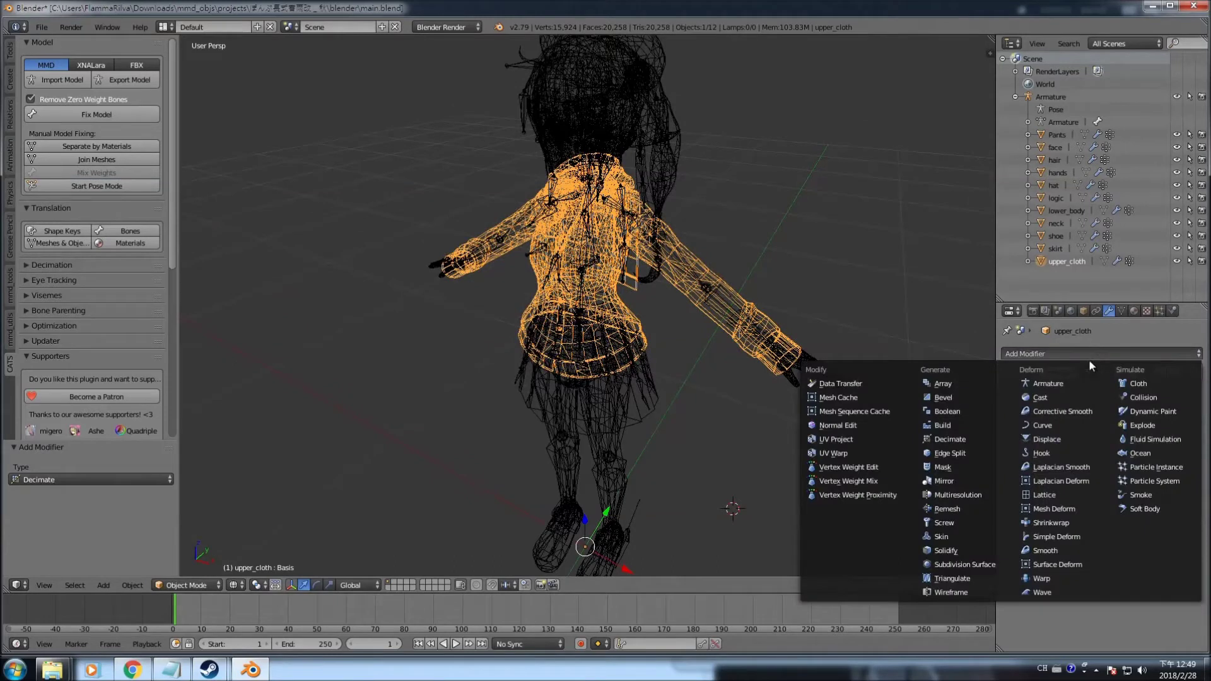
click(949, 438)
drag(1198, 450, 1198, 450)
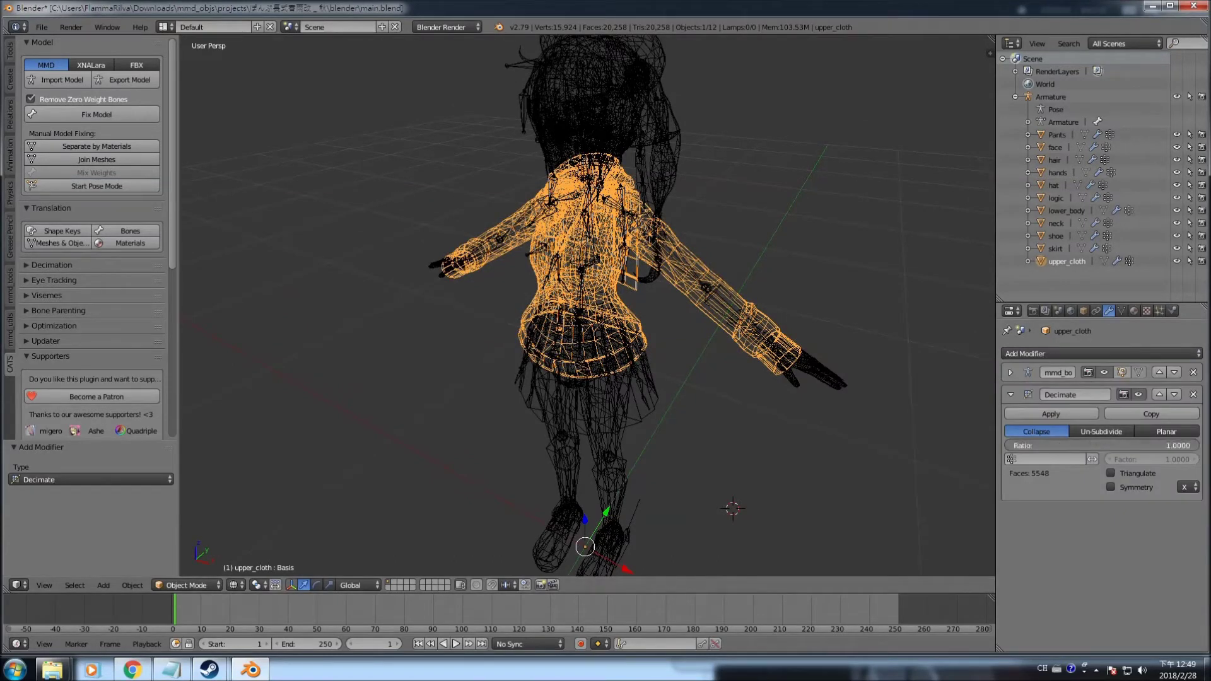
drag(1198, 450, 1196, 448)
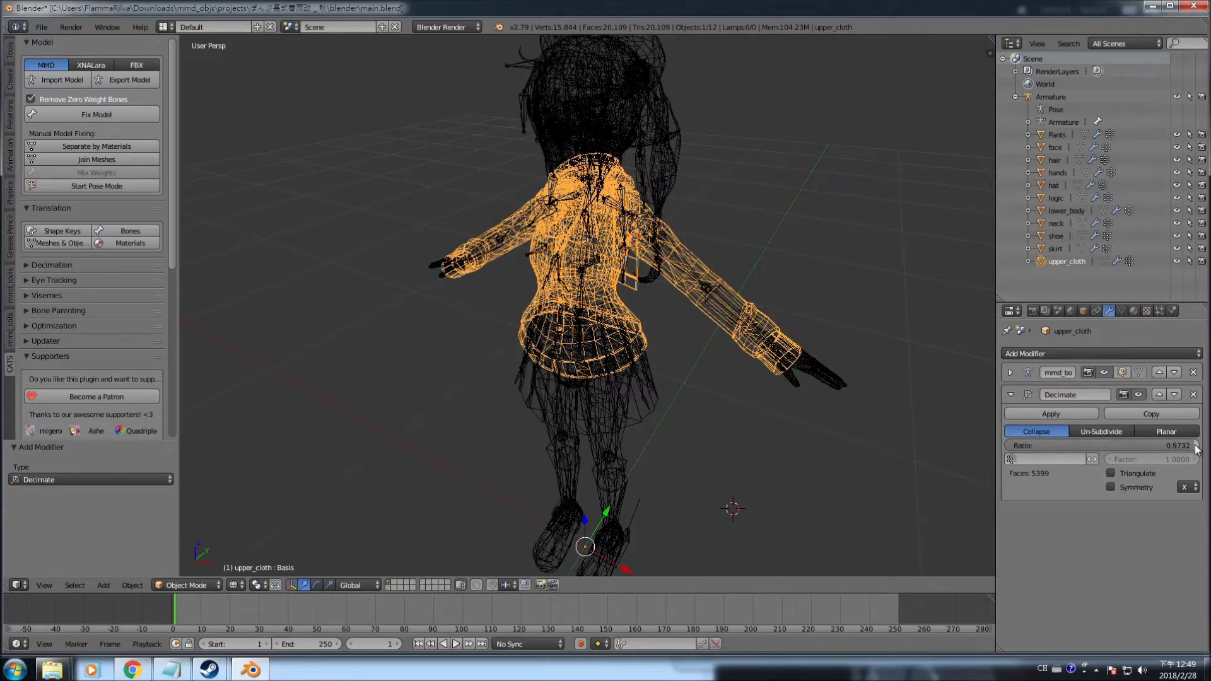
click(1193, 447)
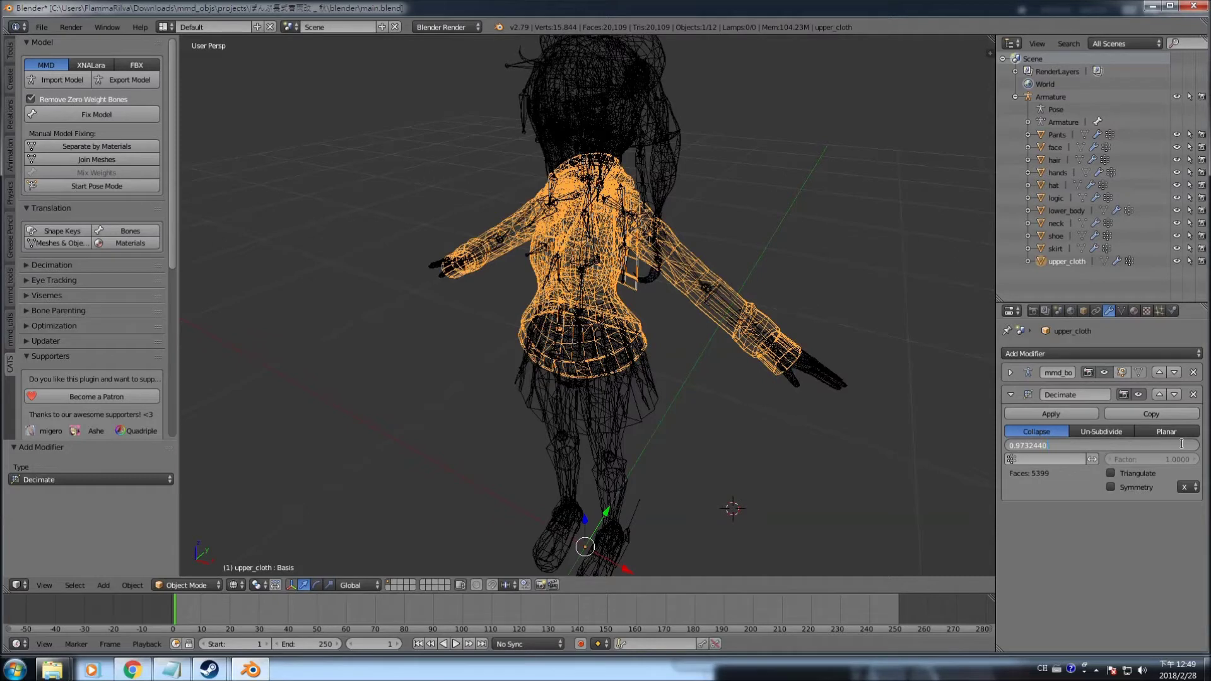
key(Return)
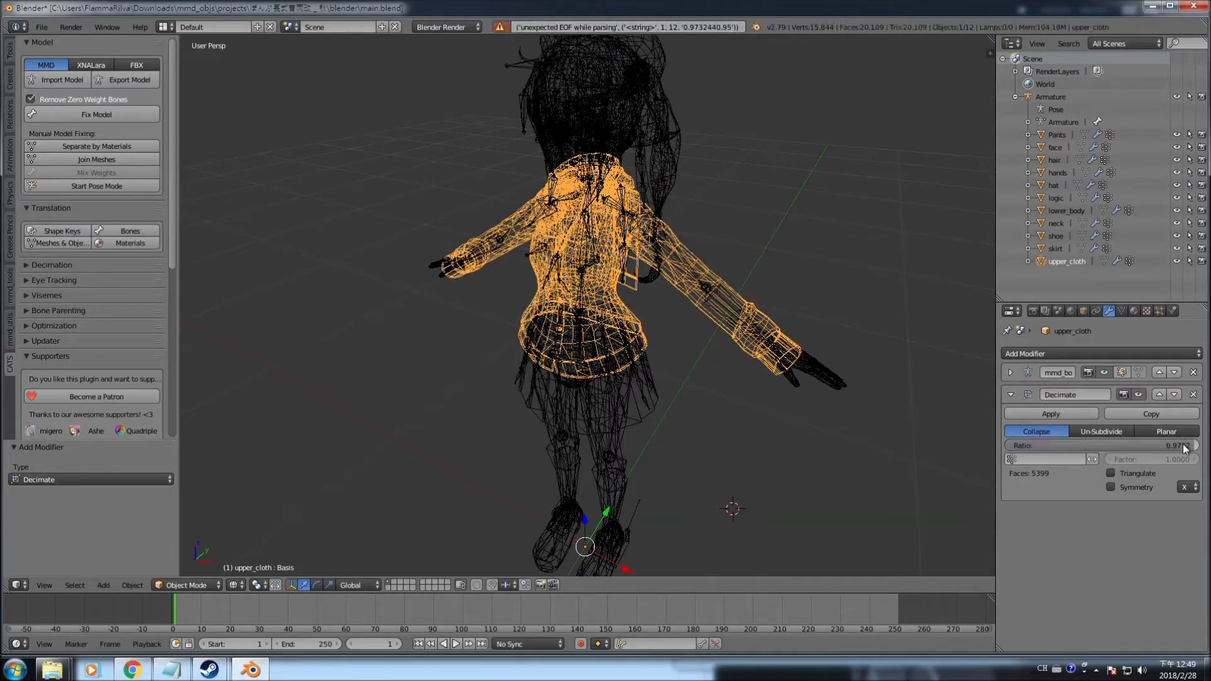
click(1182, 445)
text(0.95)
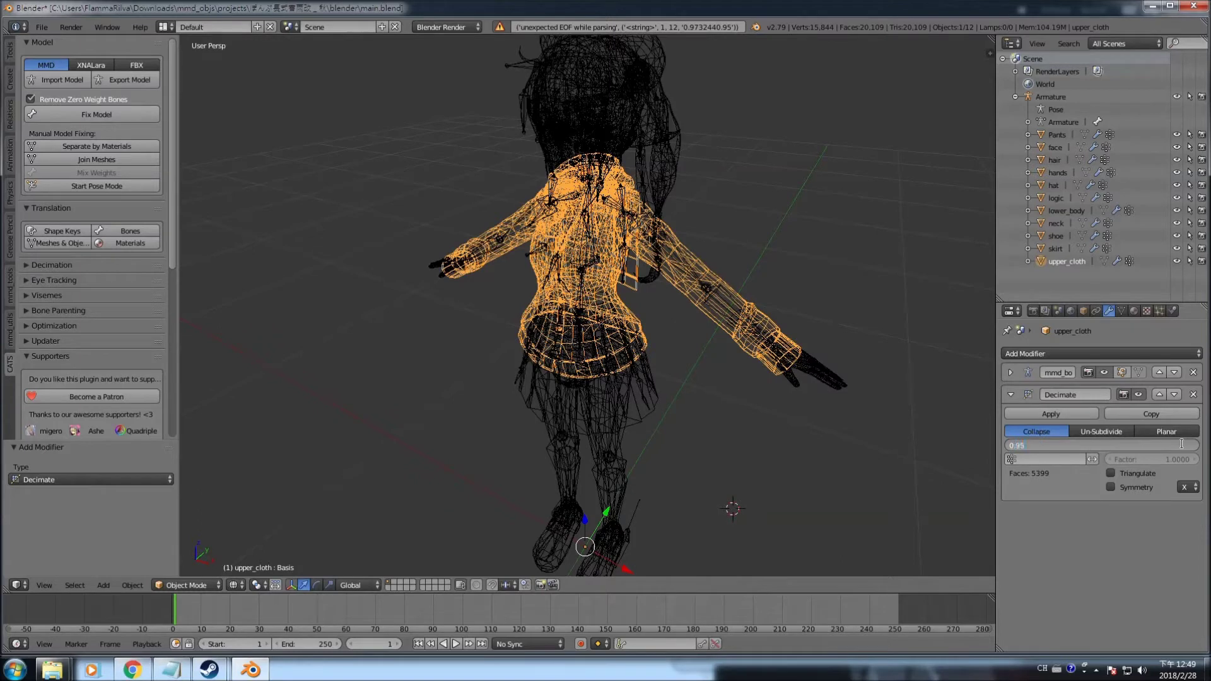
key(Return)
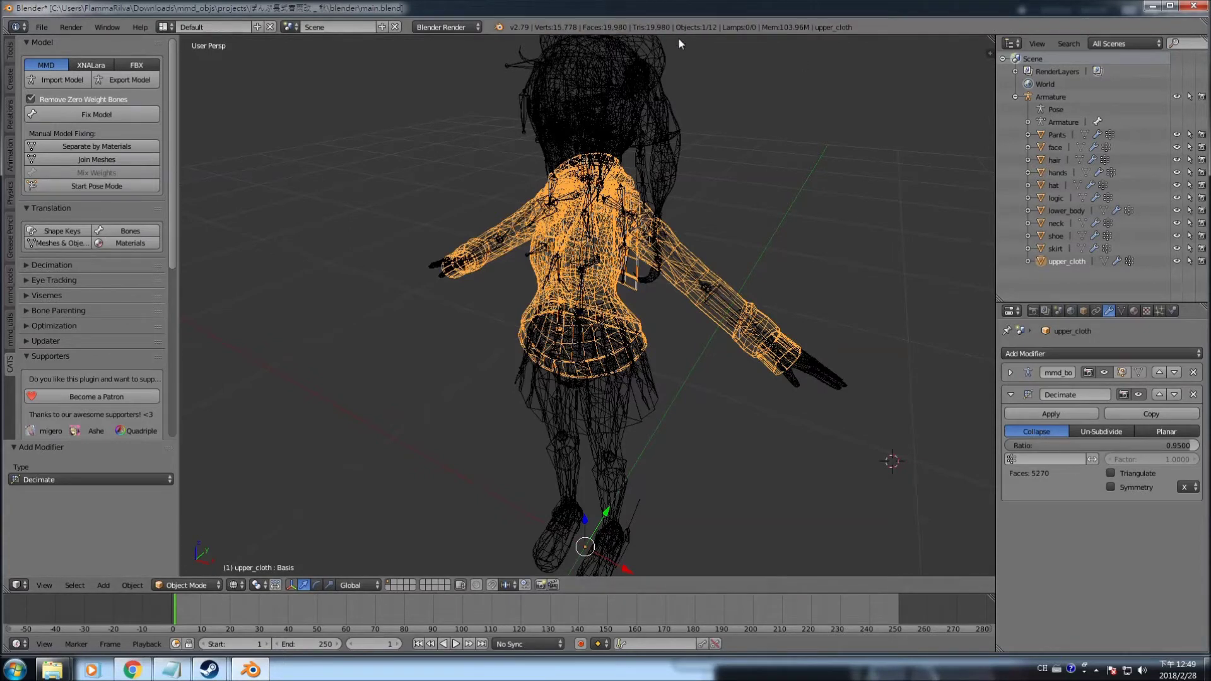
- Save the project to main.blend
click(860, 233)
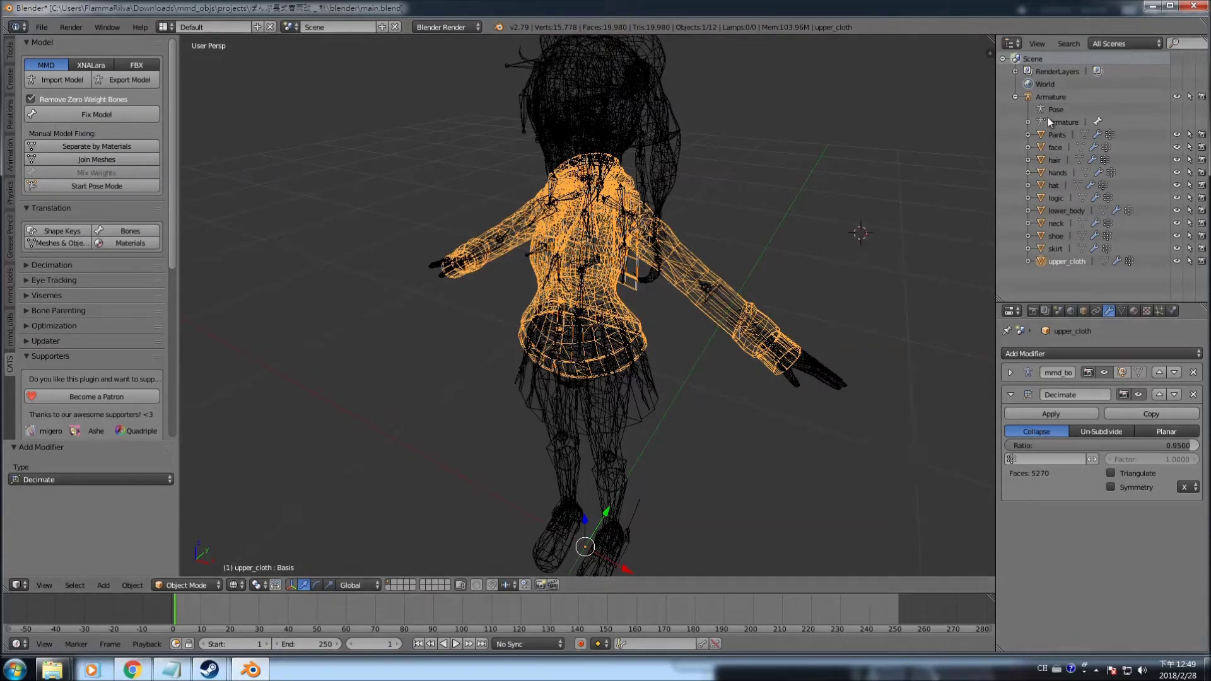
click(42, 27)
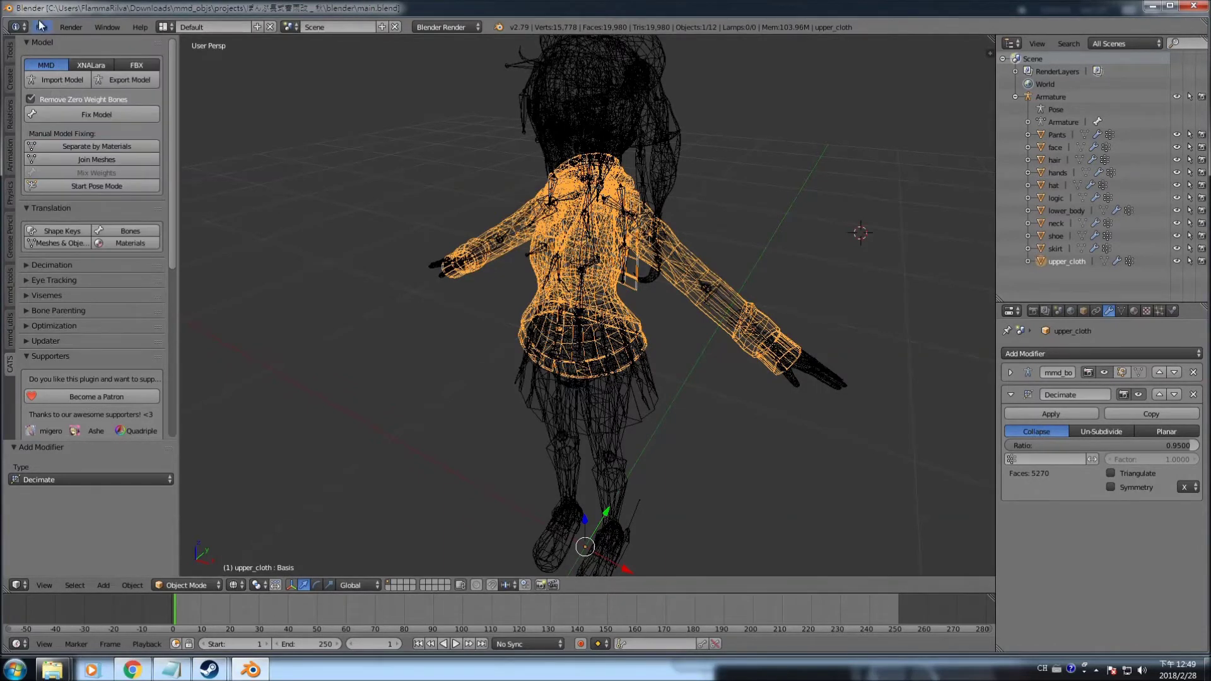
click(42, 27)
- Save a copy of the project as seperated.blend
click(75, 151)
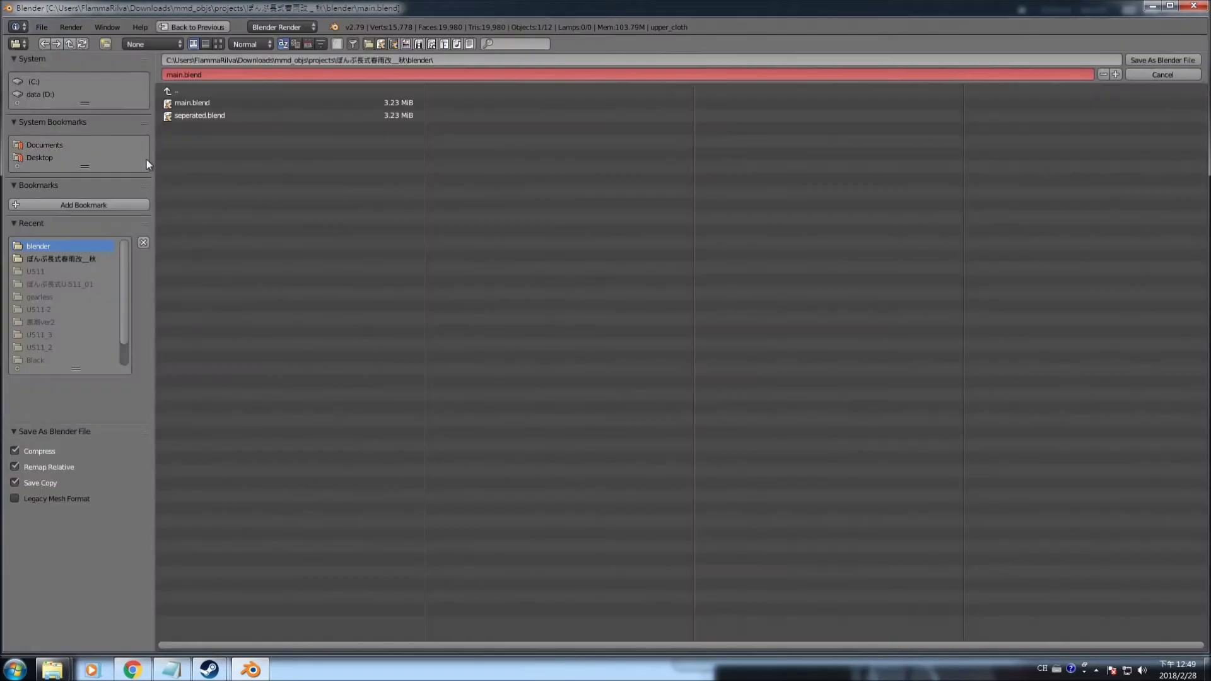
click(240, 117)
click(1162, 60)
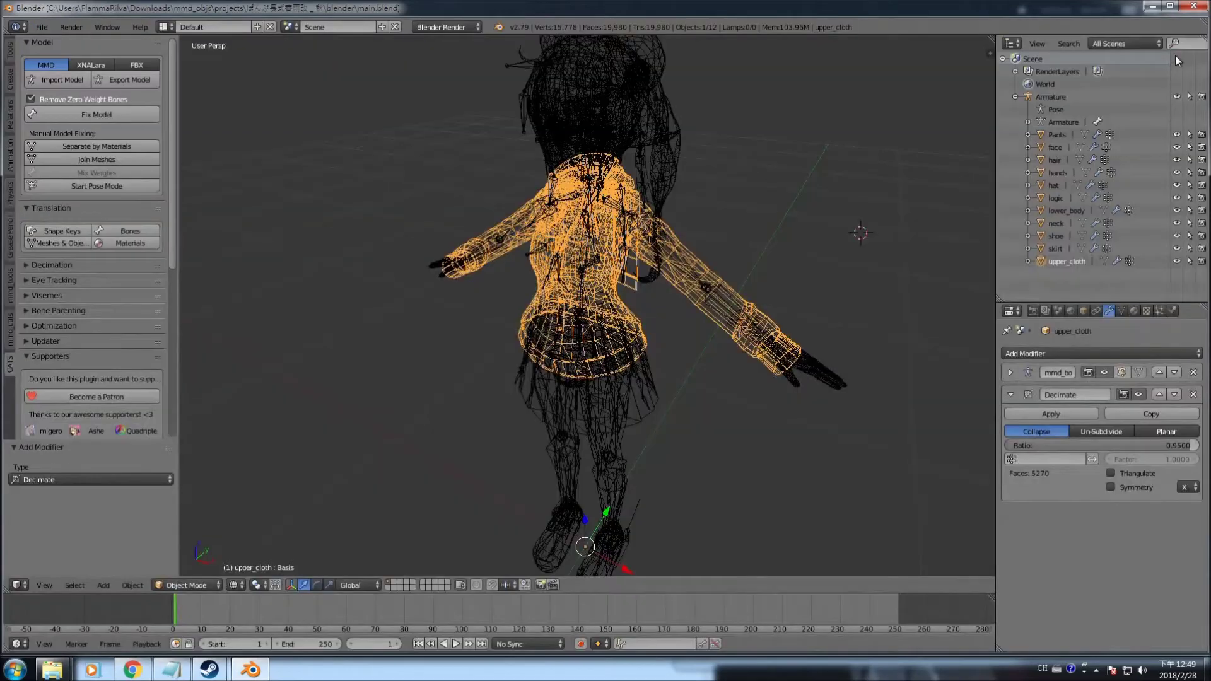
- Switch viewport shading to Texture so the model appears fully textured
click(236, 585)
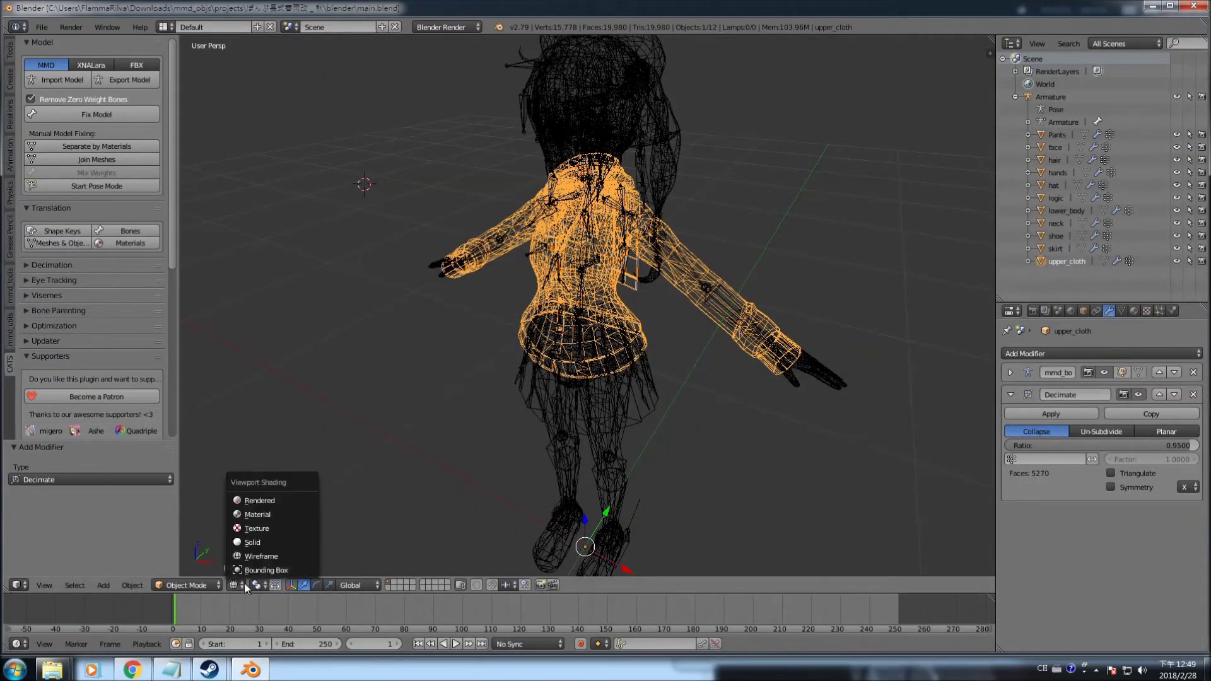
click(266, 512)
click(304, 203)
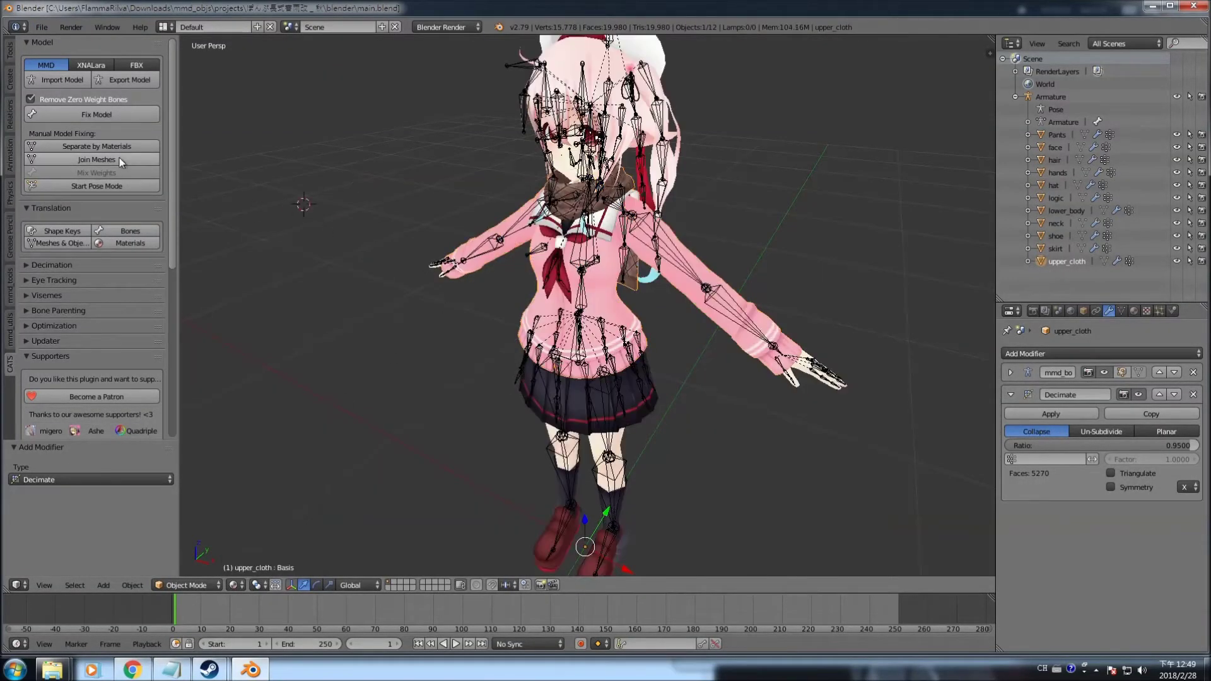
- With the Armature selected, run CATS Join Meshes to merge everything into one Body mesh
click(1026, 99)
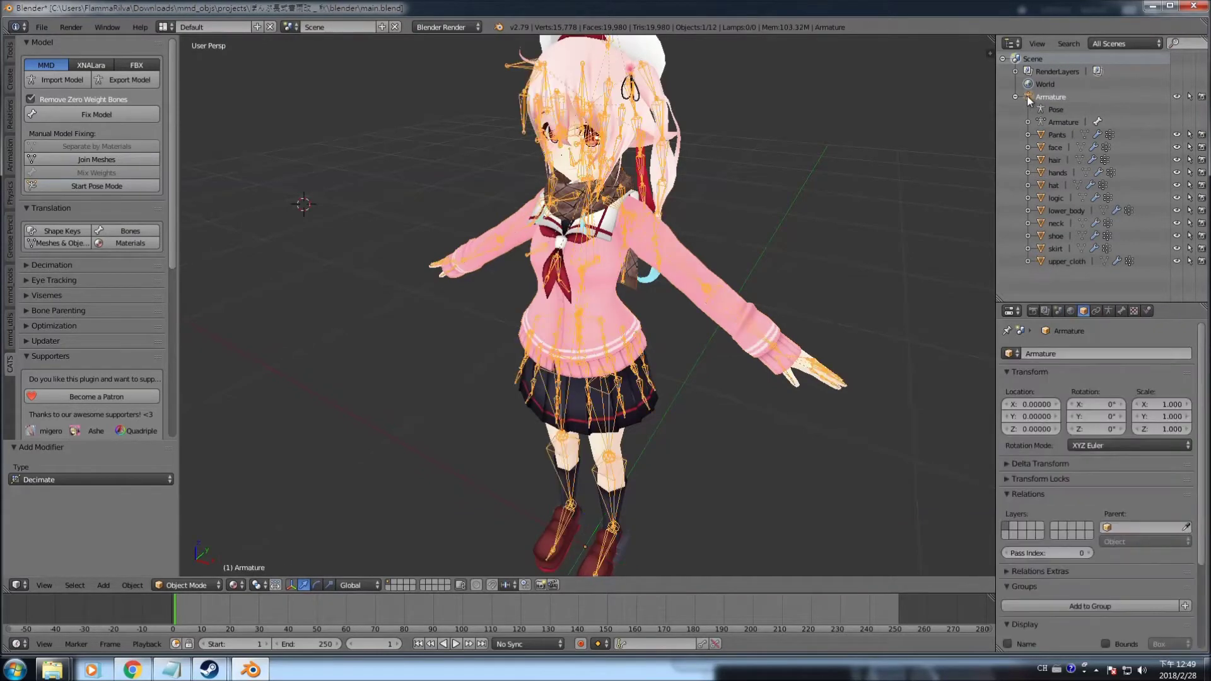
middle_drag(661, 202, 780, 238)
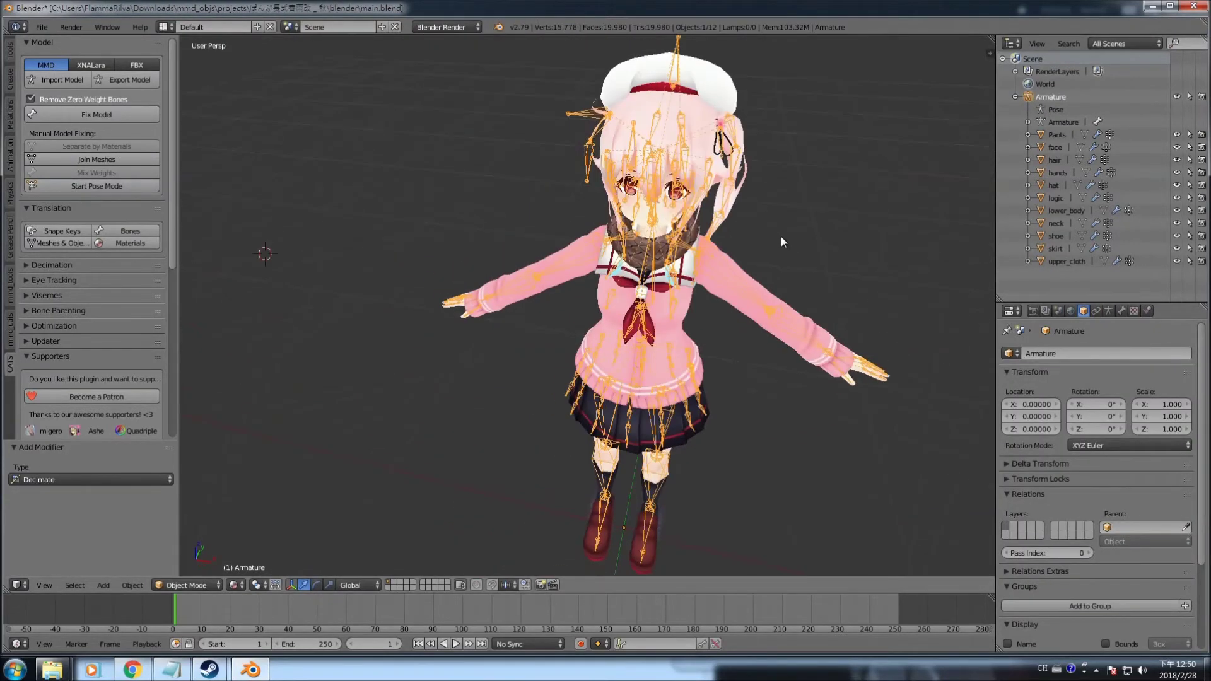
click(96, 162)
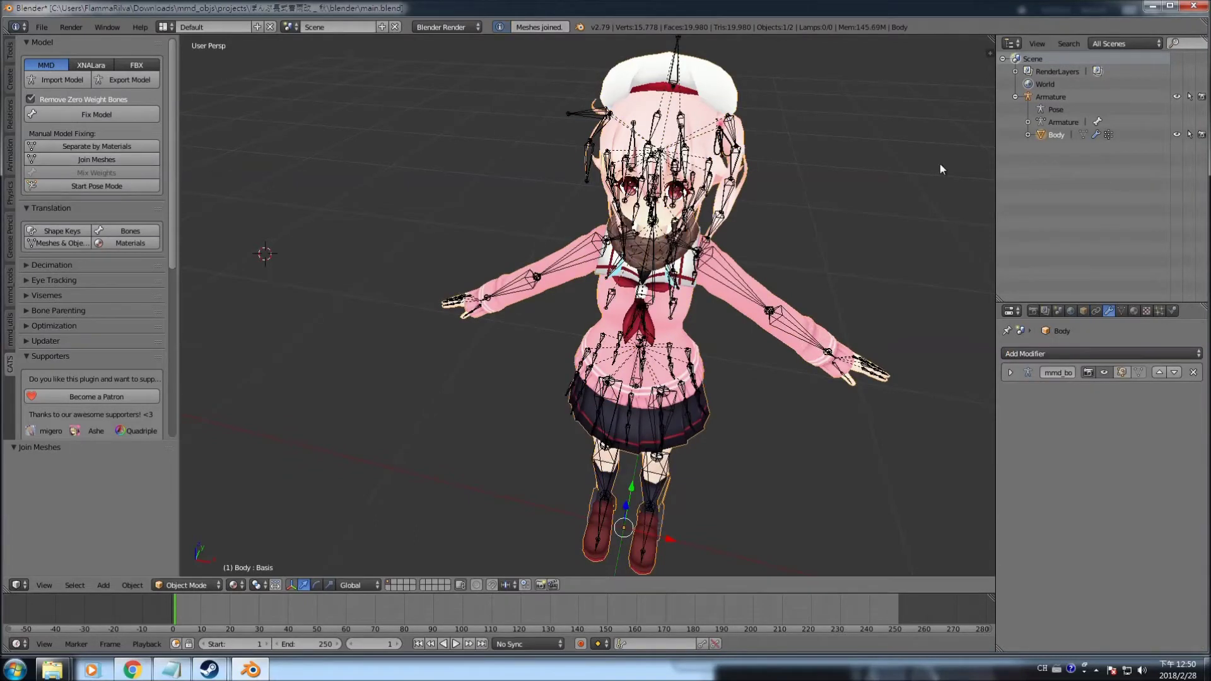
click(1027, 135)
middle_drag(872, 190, 850, 185)
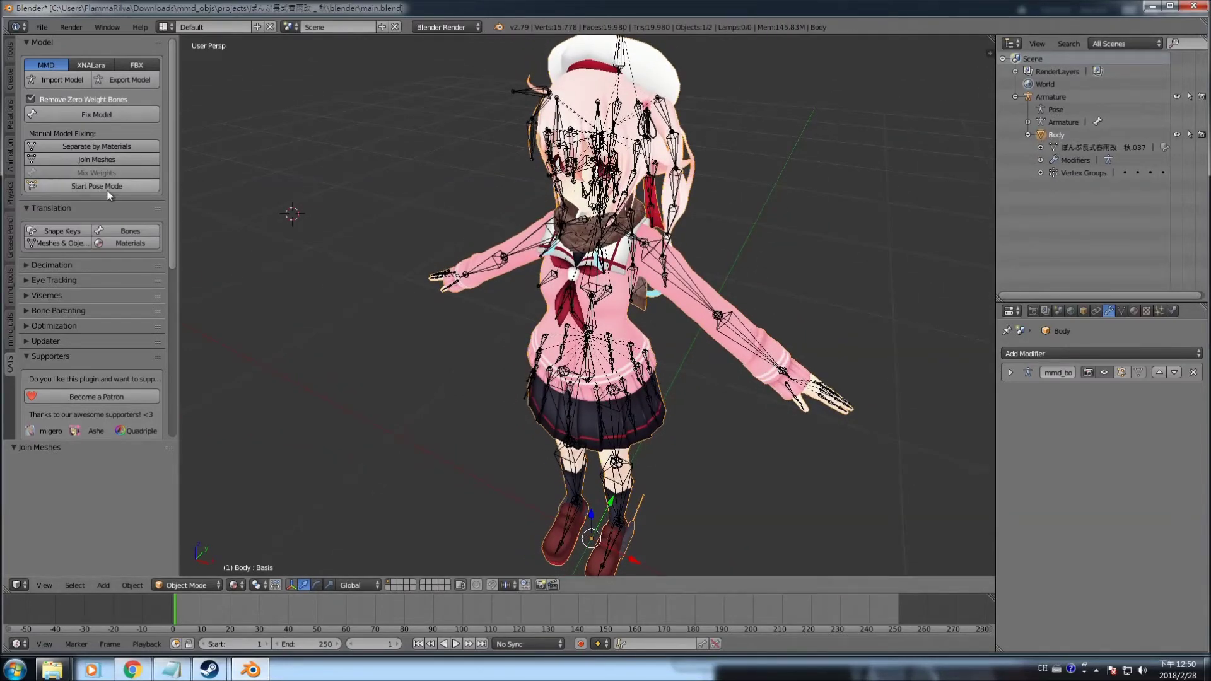
- Collapse the decimation options and expand the CATS Eye Tracking panel
scroll(164, 221, down, 2)
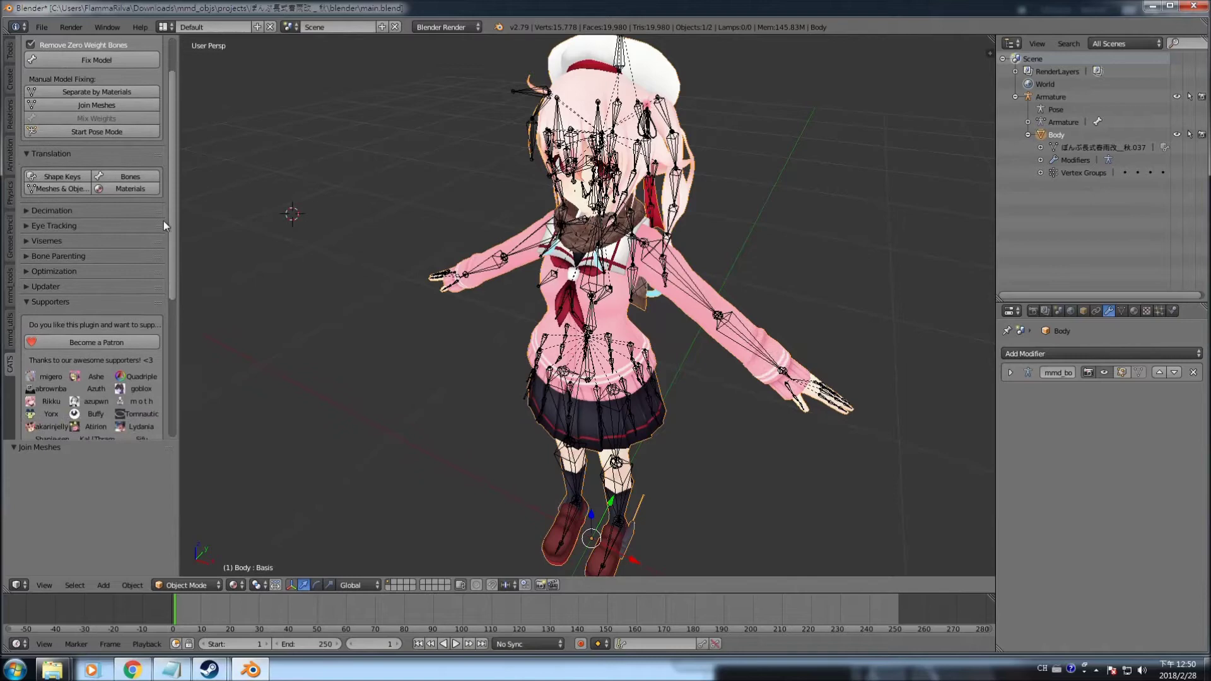
click(40, 206)
click(42, 206)
click(58, 226)
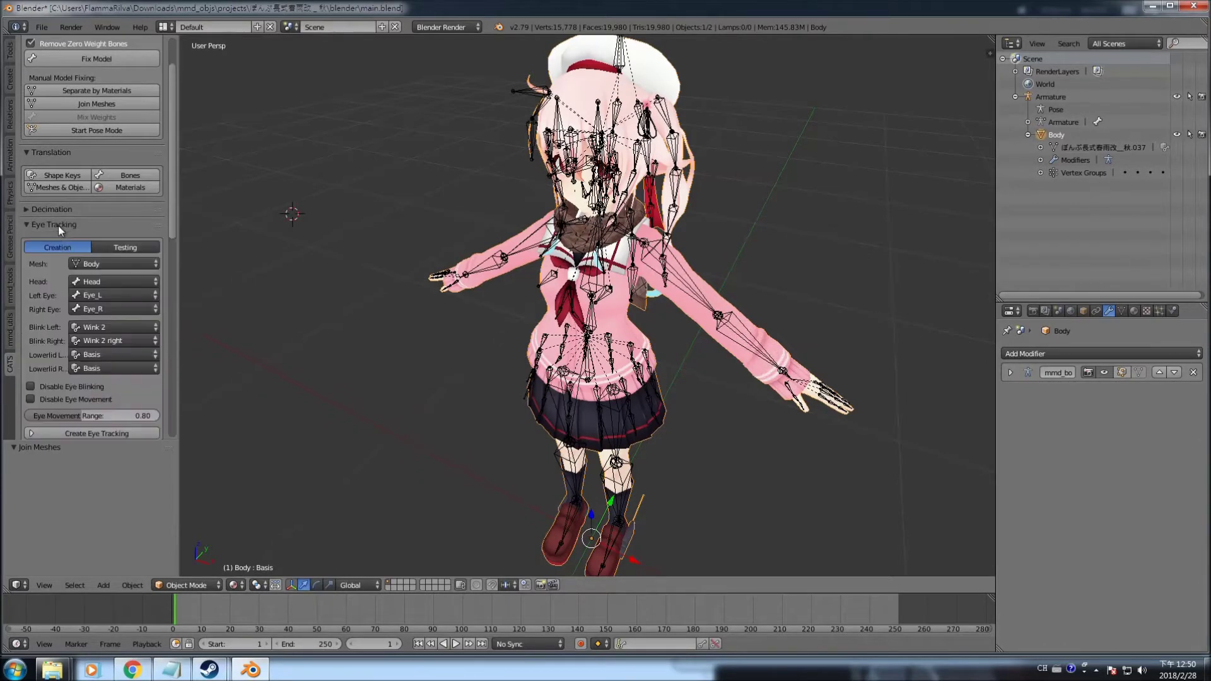
middle_drag(376, 239, 405, 237)
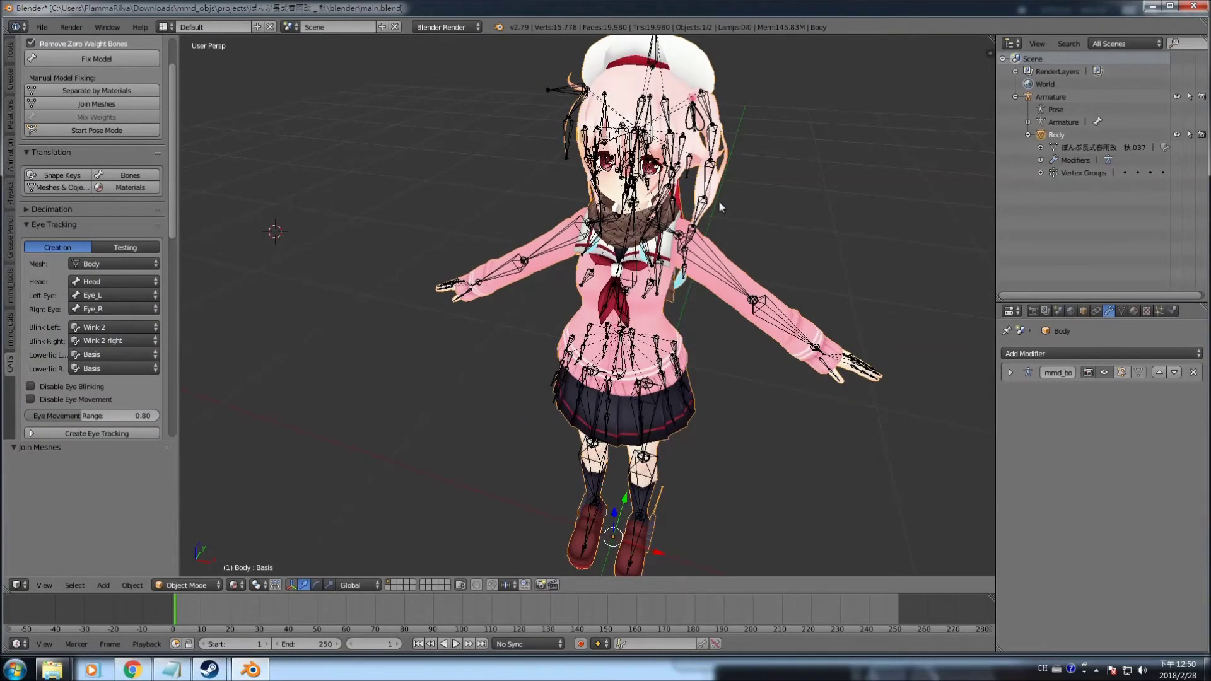
- Hide the armature with H and zoom in on the character's face
right_click(767, 307)
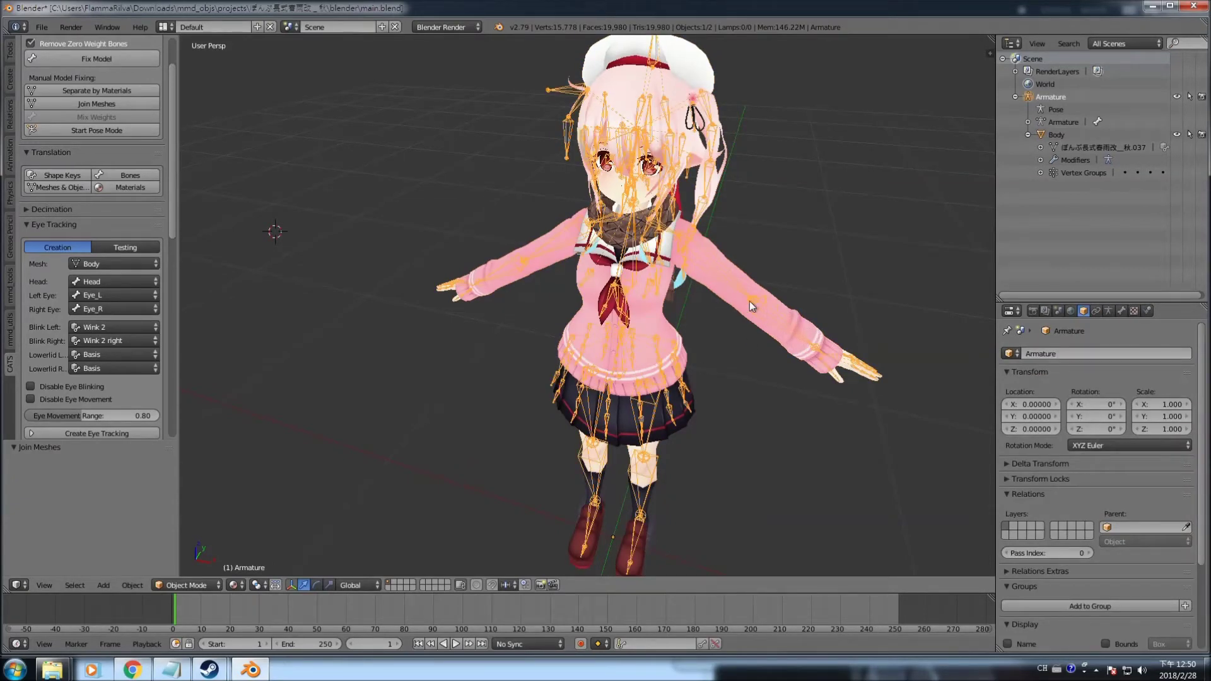
key(h)
middle_drag(749, 301, 755, 203)
scroll(706, 213, up, 4)
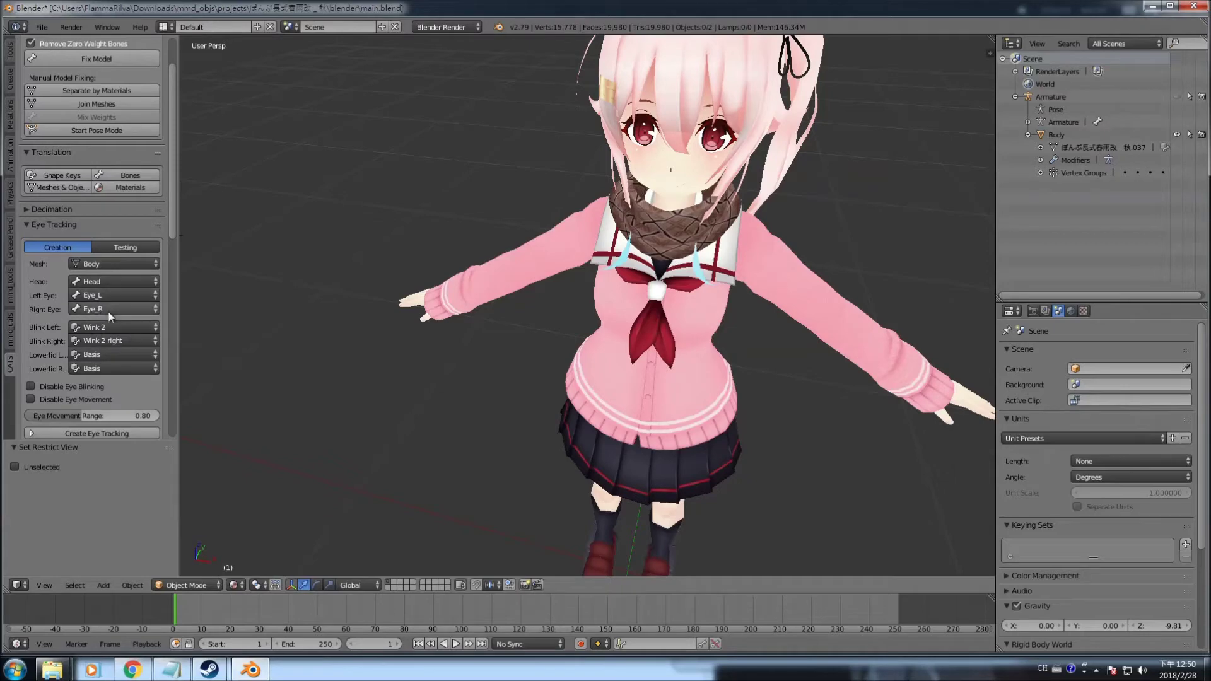
- Select Body, open its Mesh Data tab, and scroll the Shape Keys list to the Wink entries
click(1041, 136)
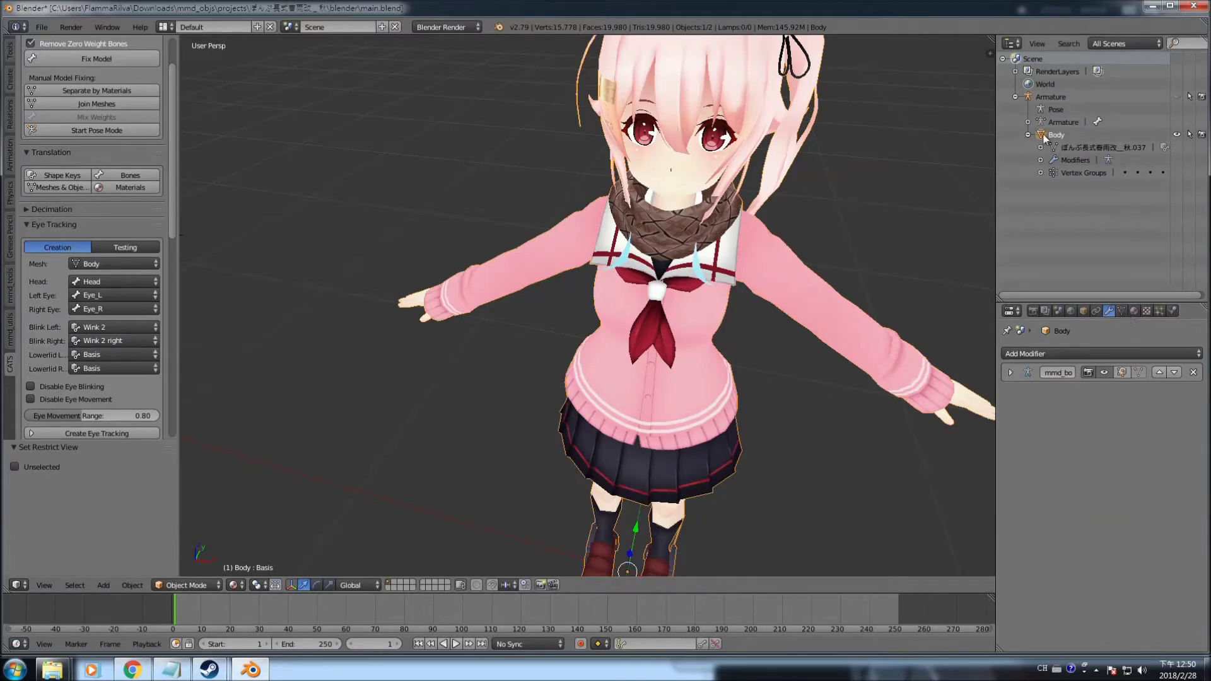
click(1121, 311)
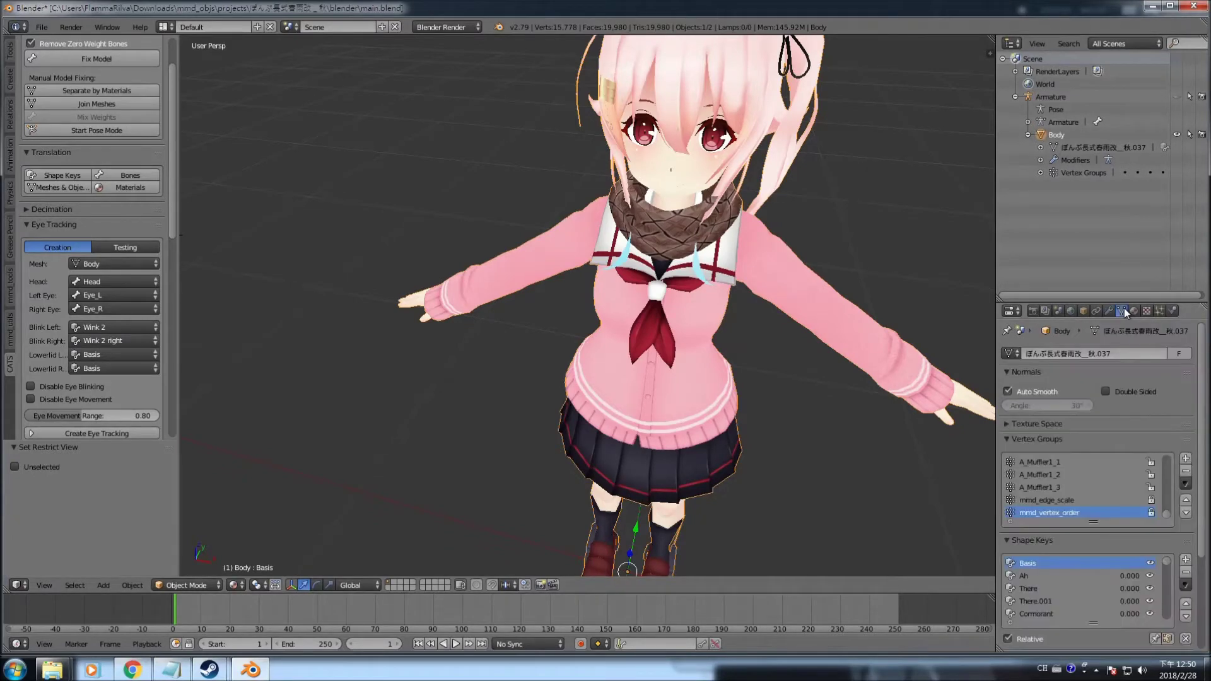
scroll(1162, 547, down, 5)
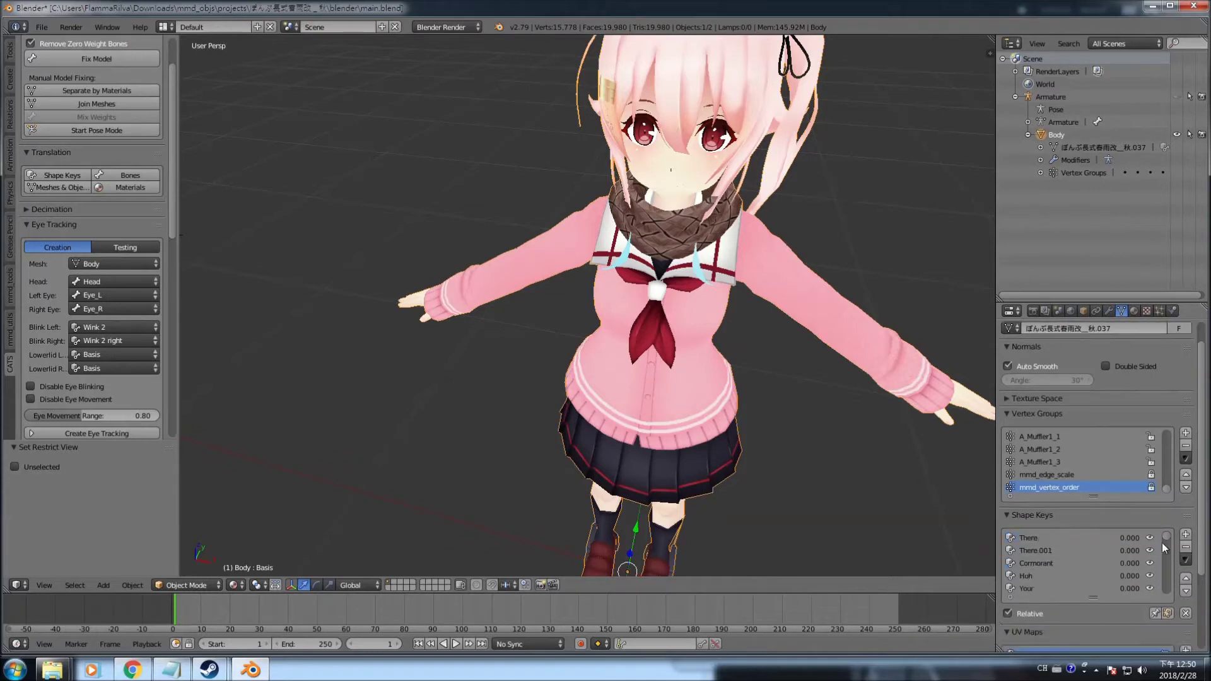
scroll(1167, 463, down, 2)
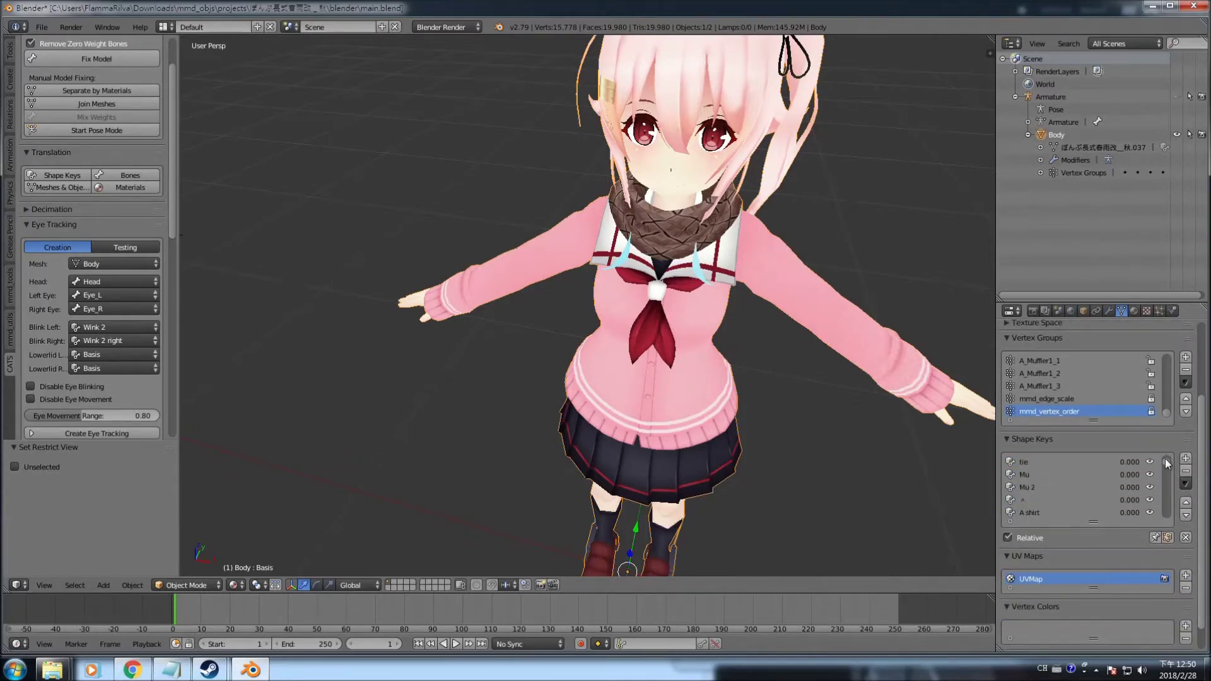
scroll(1088, 477, down, 10)
scroll(1088, 476, down, 8)
scroll(1088, 476, down, 8)
scroll(1088, 475, down, 5)
scroll(1088, 476, down, 5)
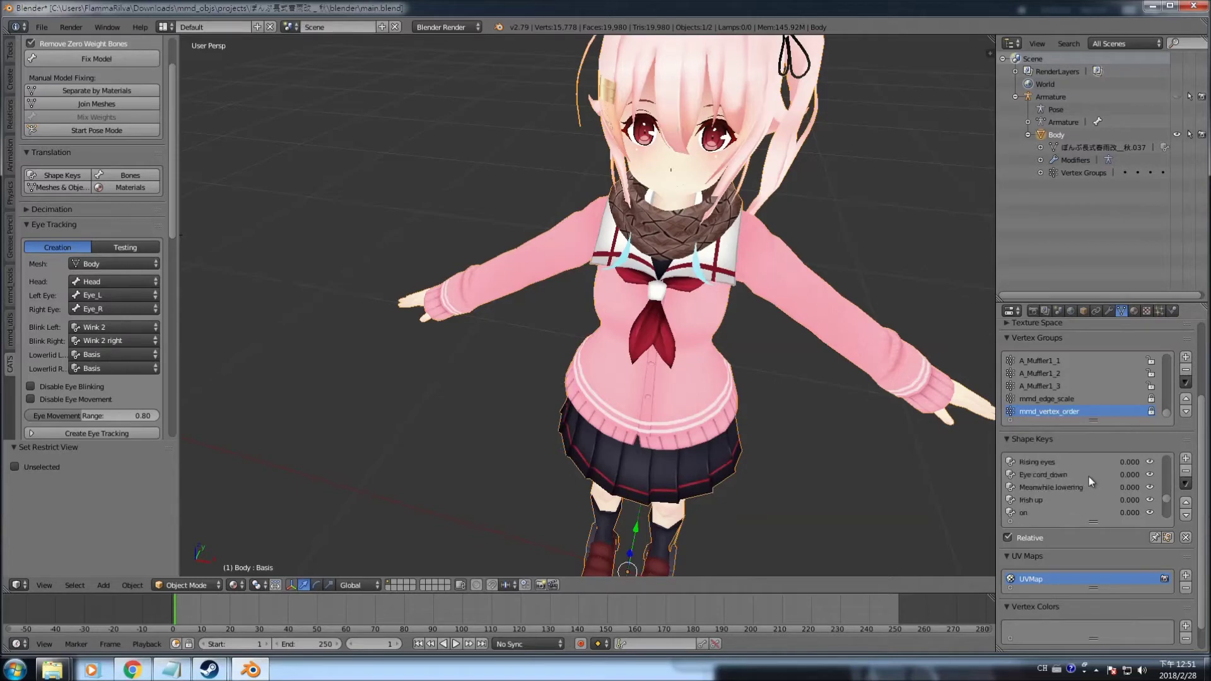
scroll(1088, 476, down, 6)
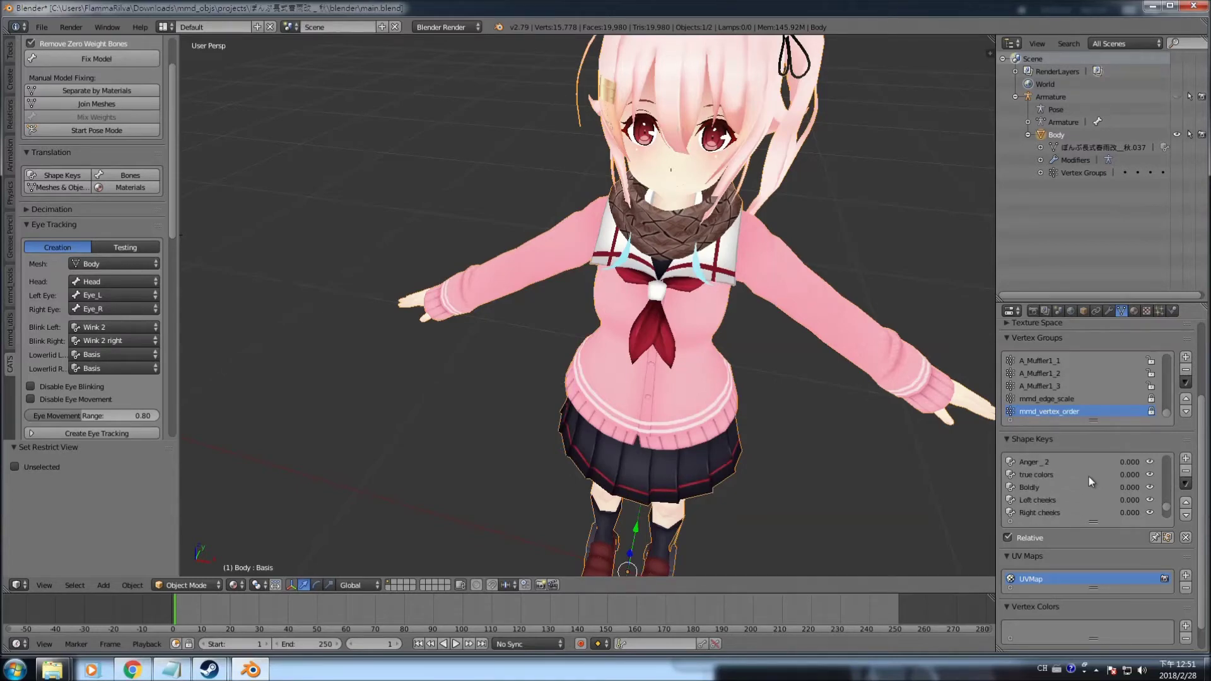
scroll(1088, 480, down, 5)
scroll(1089, 476, up, 9)
scroll(1088, 475, up, 5)
scroll(1088, 476, up, 5)
- Preview the Wink and Wink right shape keys by dragging their values, then reset them
click(1055, 488)
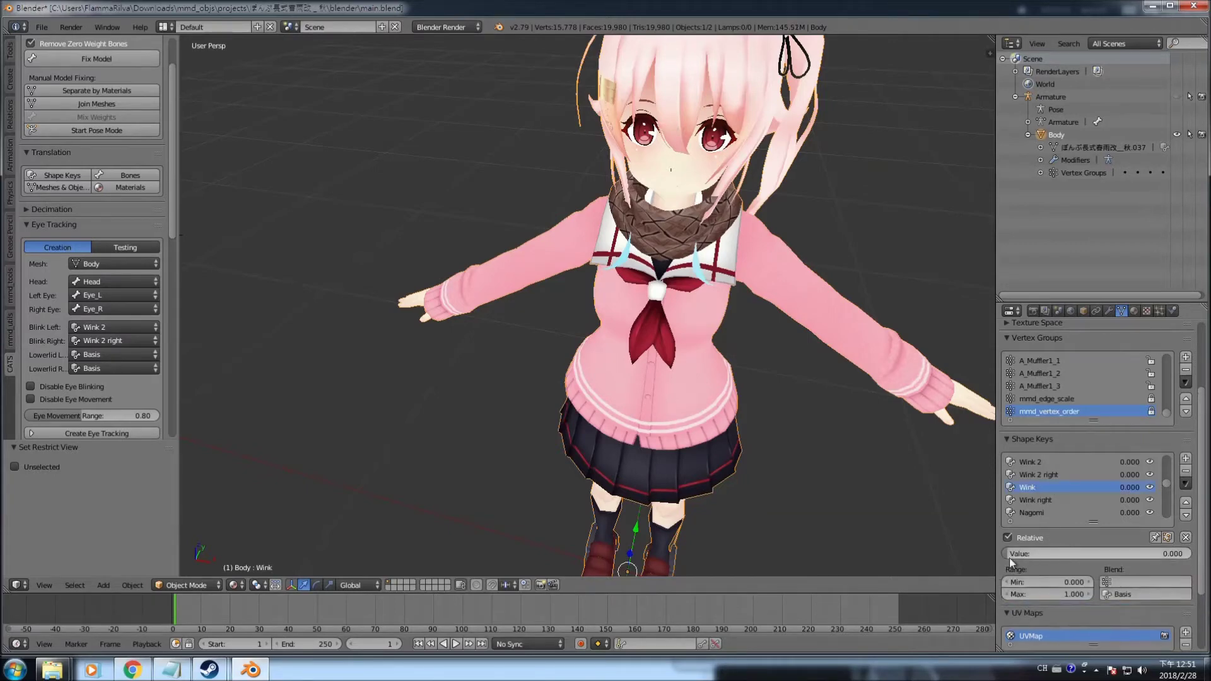
mouse_move(1017, 554)
mouse_down()
mouse_move(1191, 553)
mouse_move(1007, 555)
mouse_up()
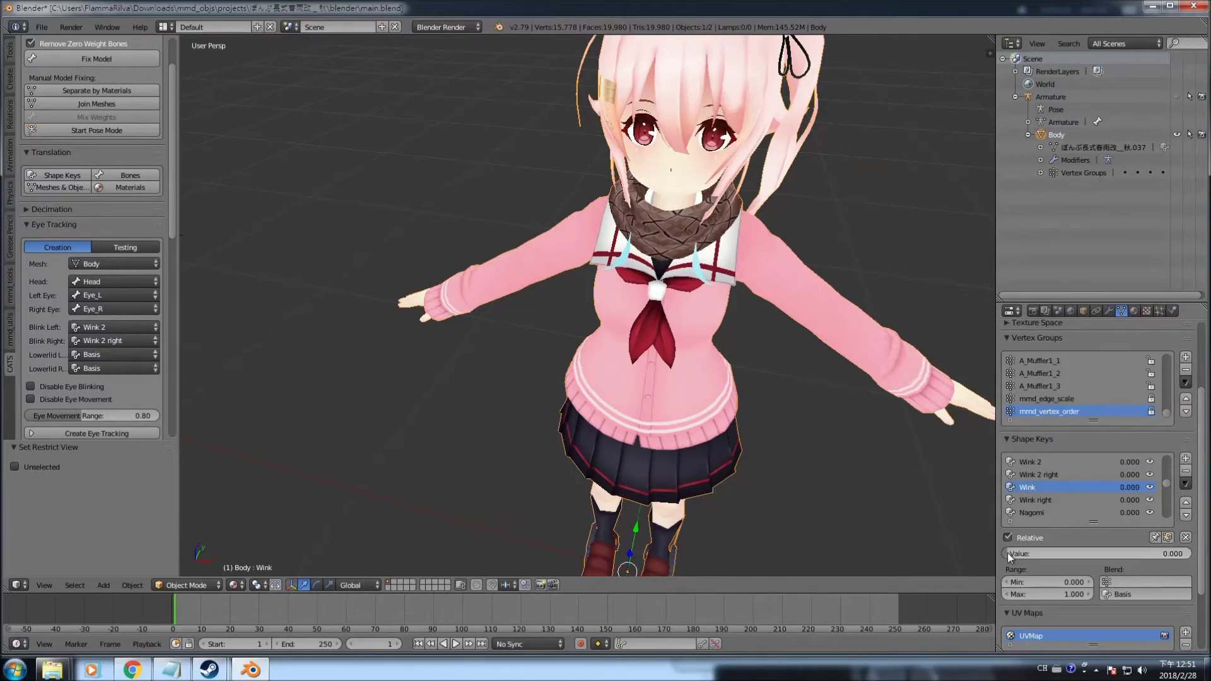
mouse_move(1007, 559)
mouse_down()
mouse_move(1190, 553)
mouse_move(988, 546)
mouse_up()
click(1047, 499)
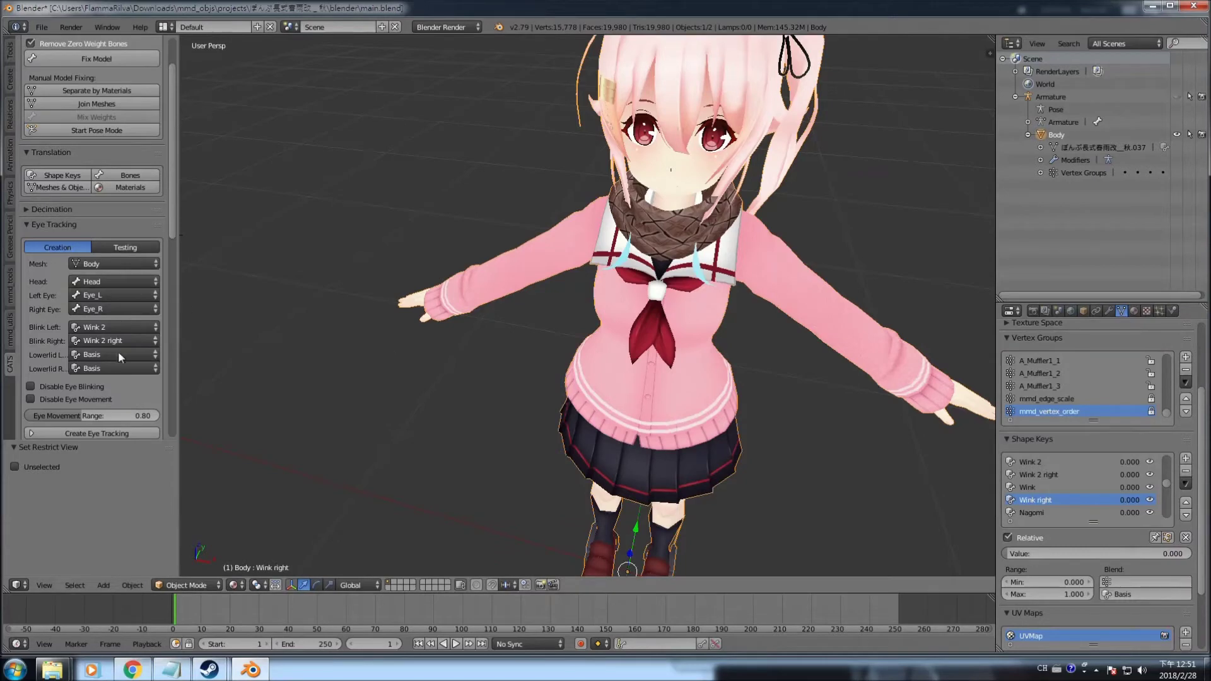
- Set Blink Left to Wink and Blink Right to Wink right in CATS Eye Tracking
click(117, 328)
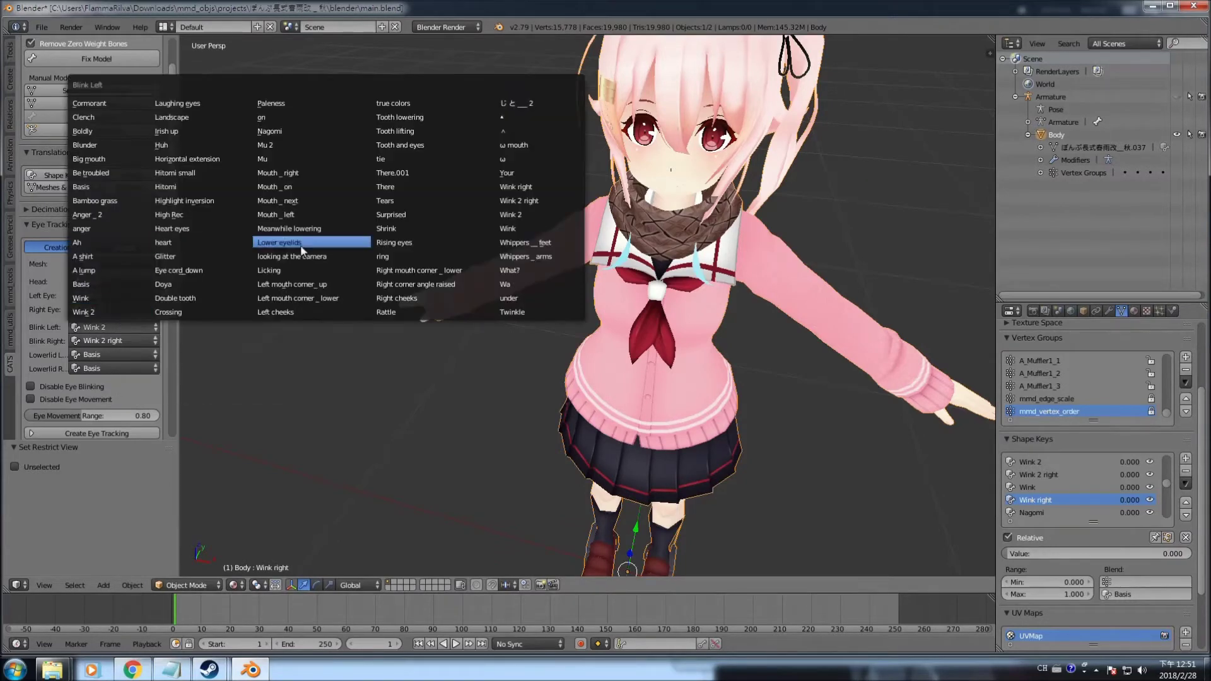
click(516, 229)
click(118, 340)
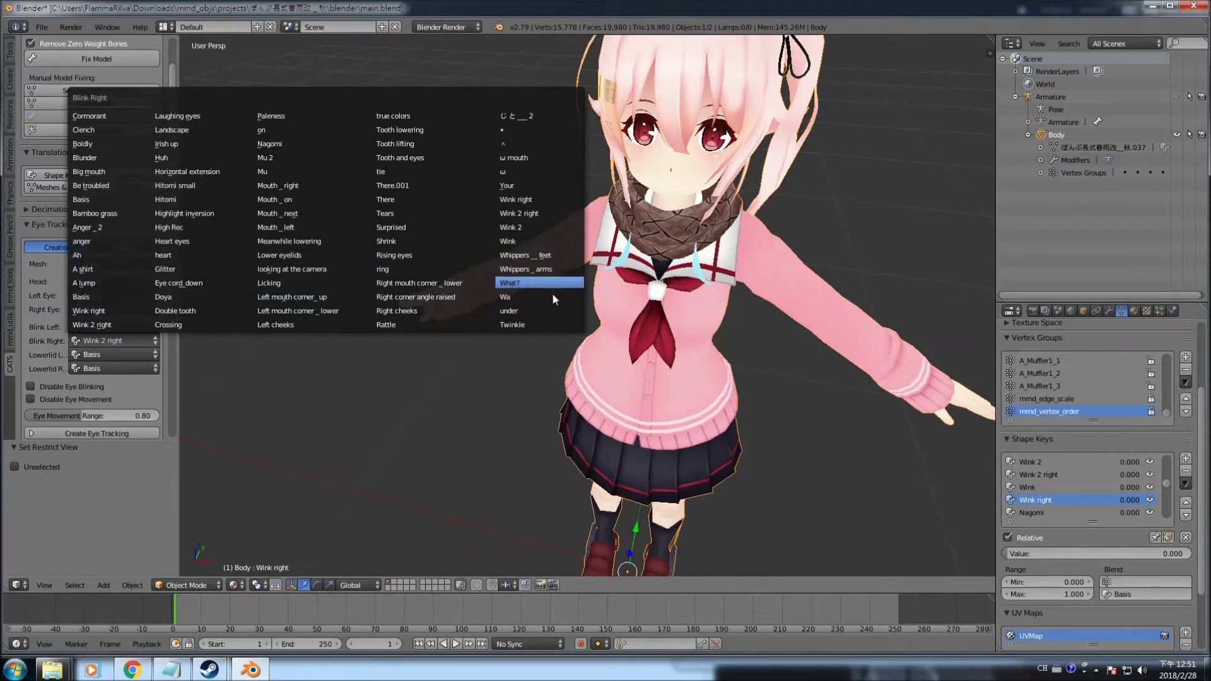
click(545, 200)
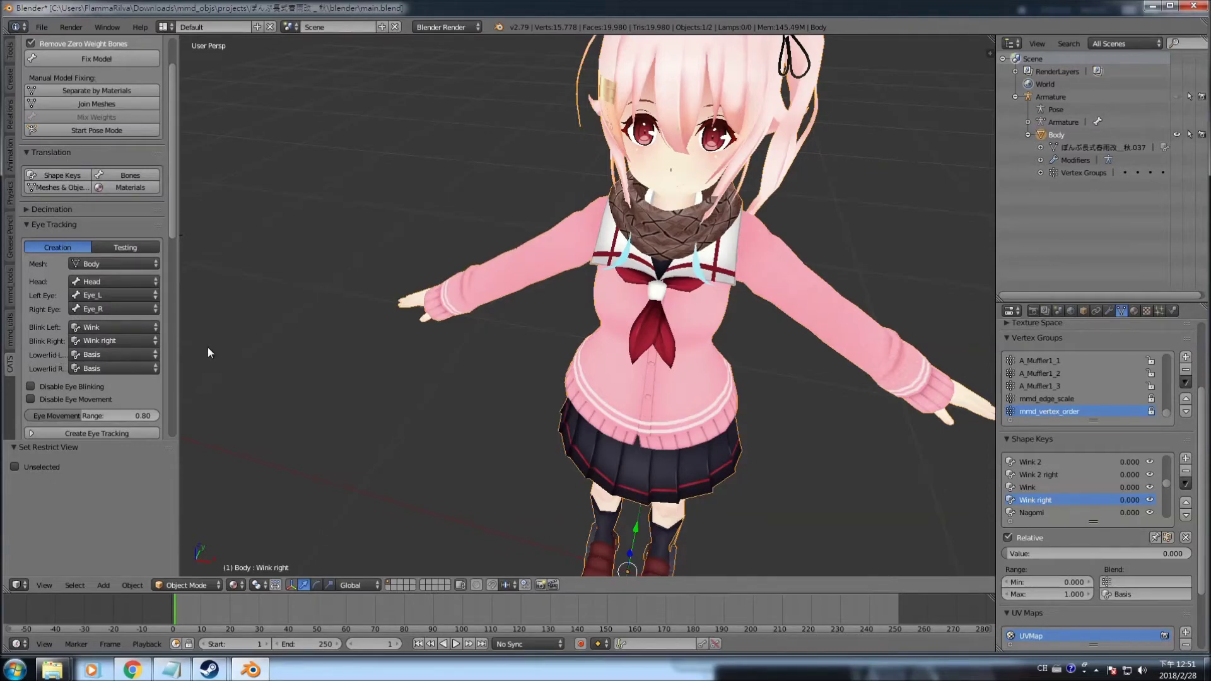
drag(186, 342, 253, 344)
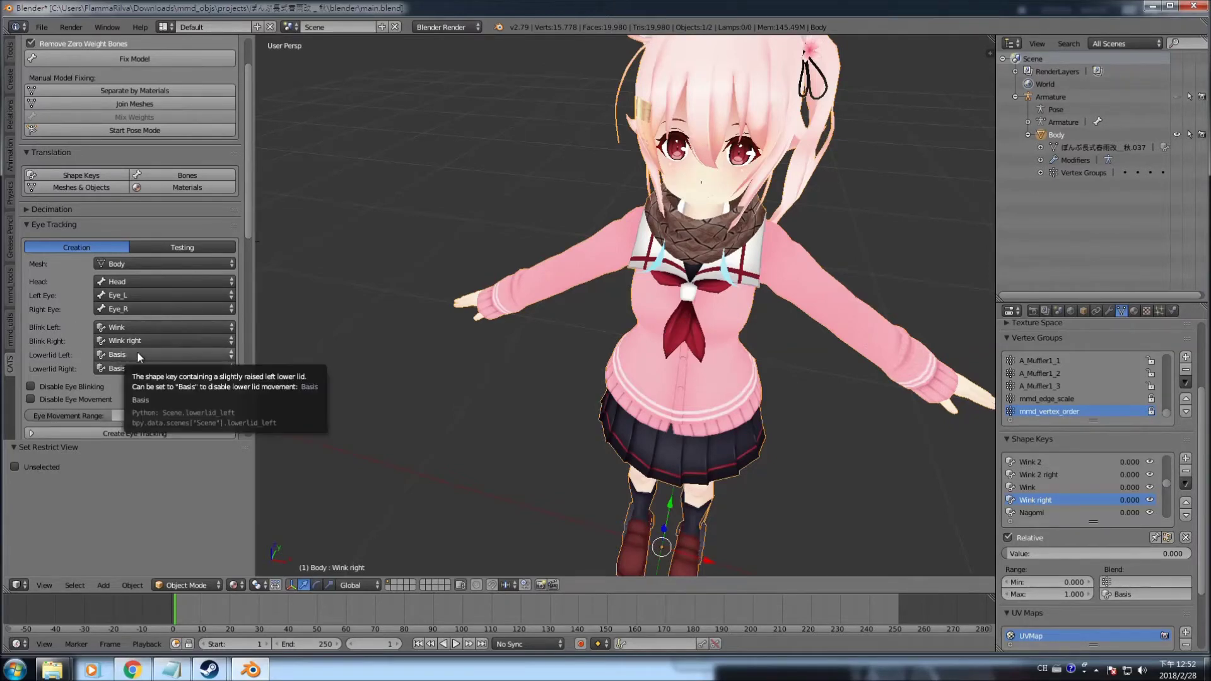
scroll(115, 368, down, 2)
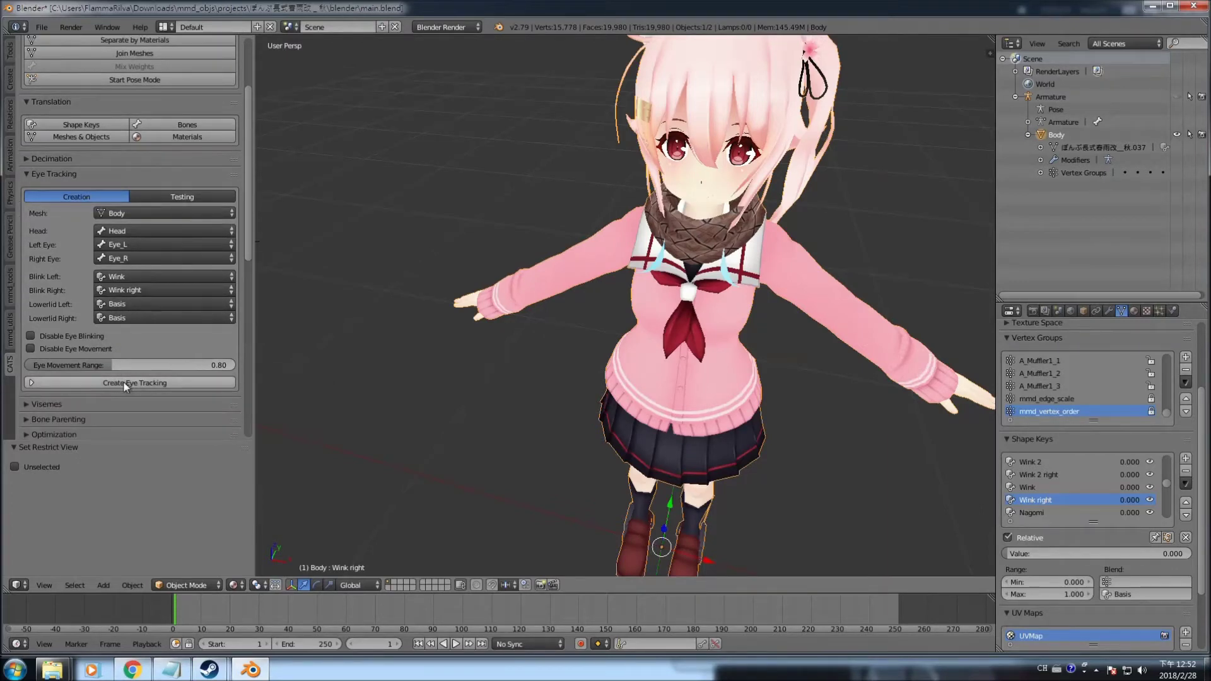
- Create the CATS eye tracking, adding vrc.blink and vrc.lowerlid shape keys to Body
click(123, 383)
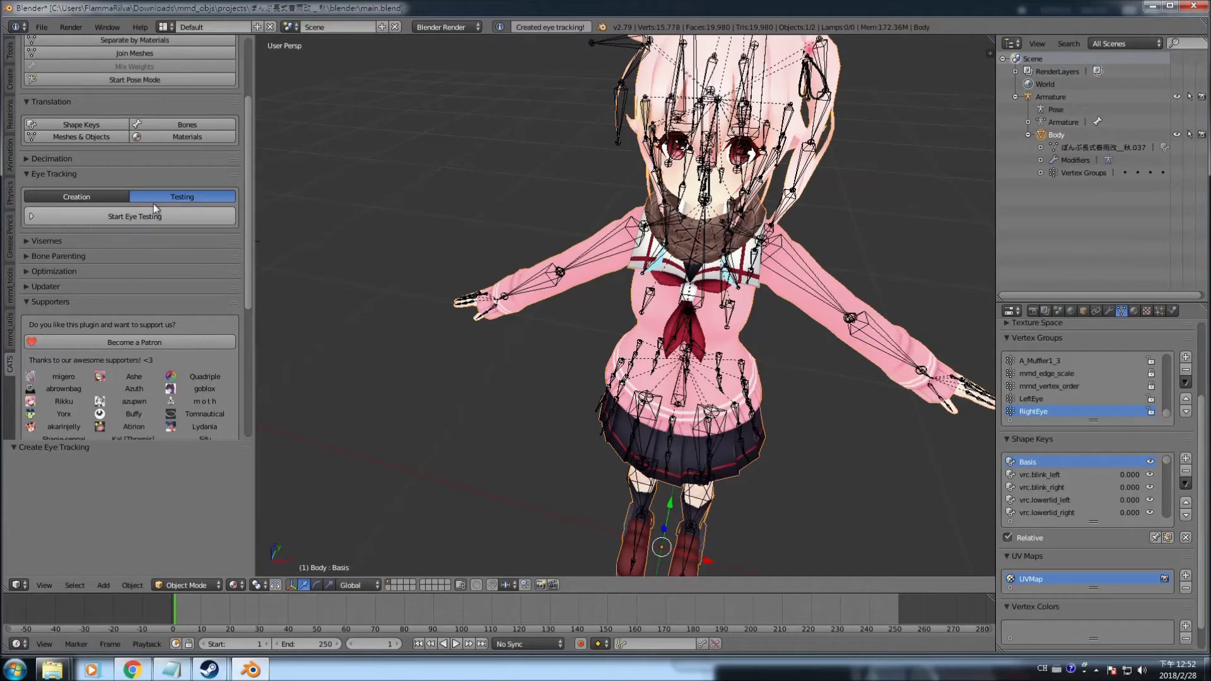
right_click(546, 278)
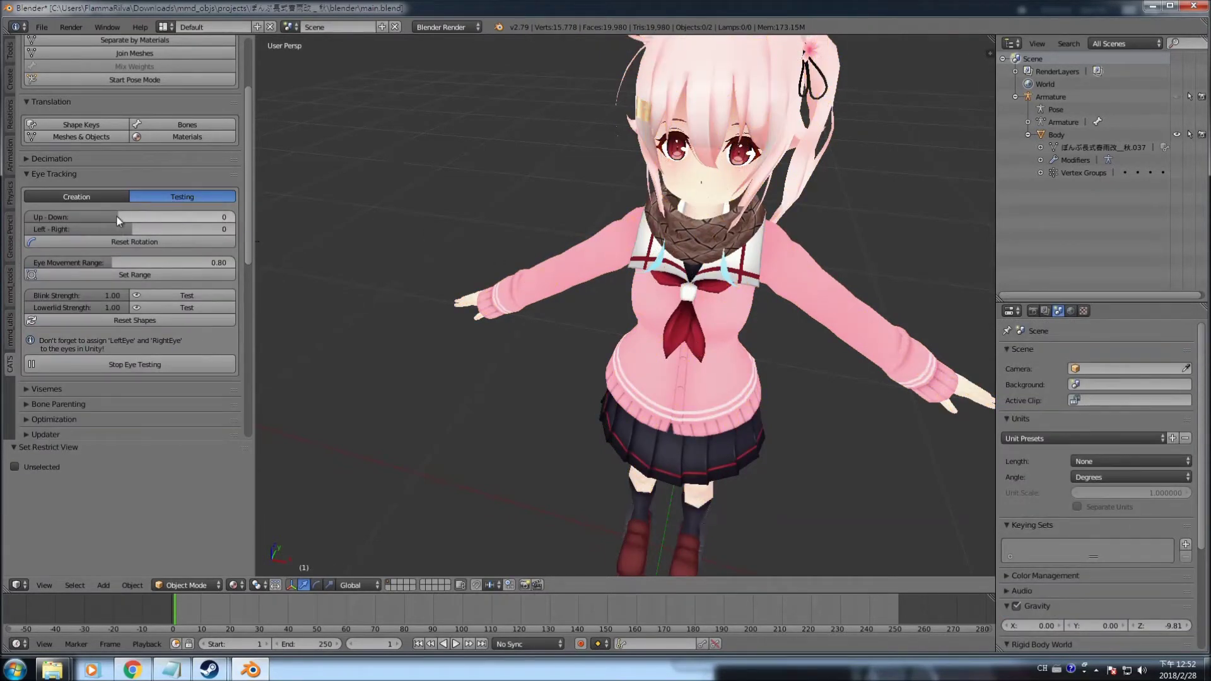
key(ctrl+z)
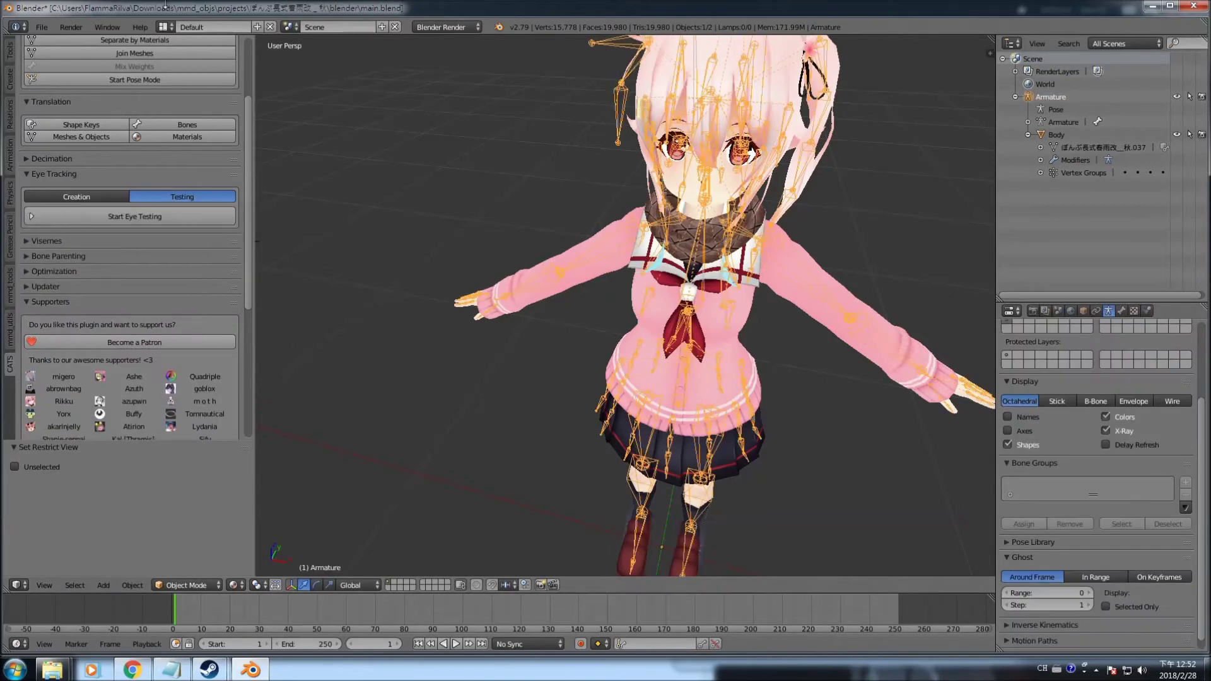
- Start eye testing, move the eyes with the Up-Down slider, try Blink and Lowerlid, then stop testing
click(165, 215)
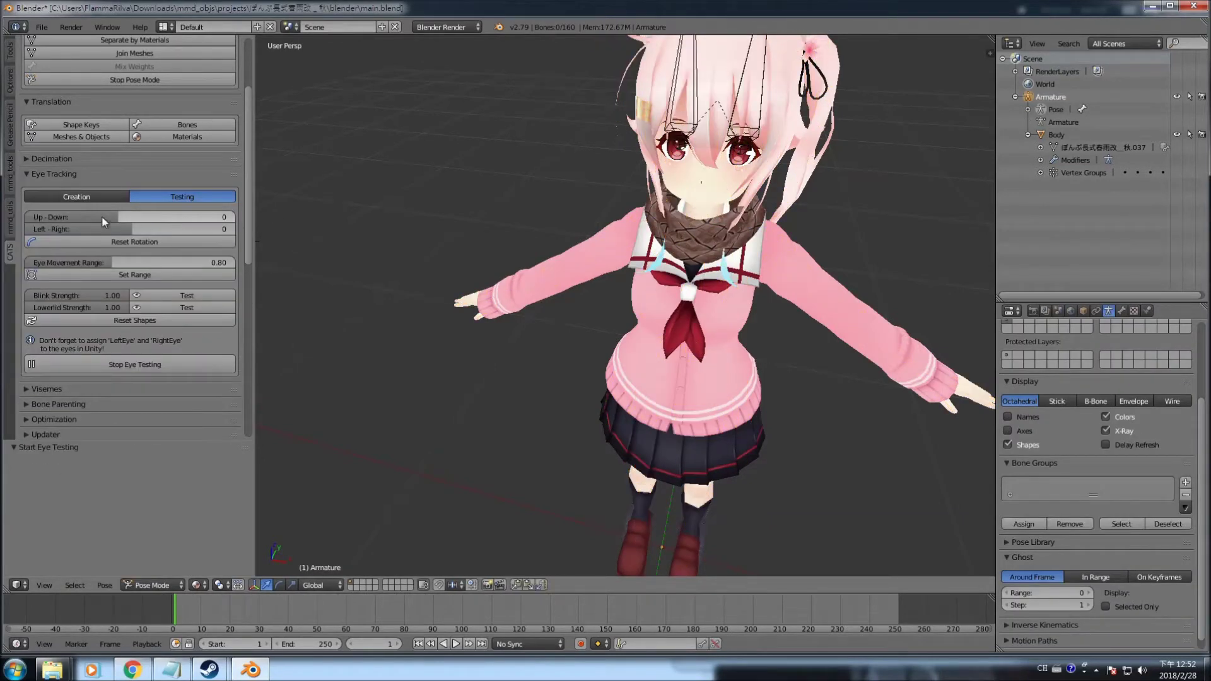
drag(106, 216, 159, 229)
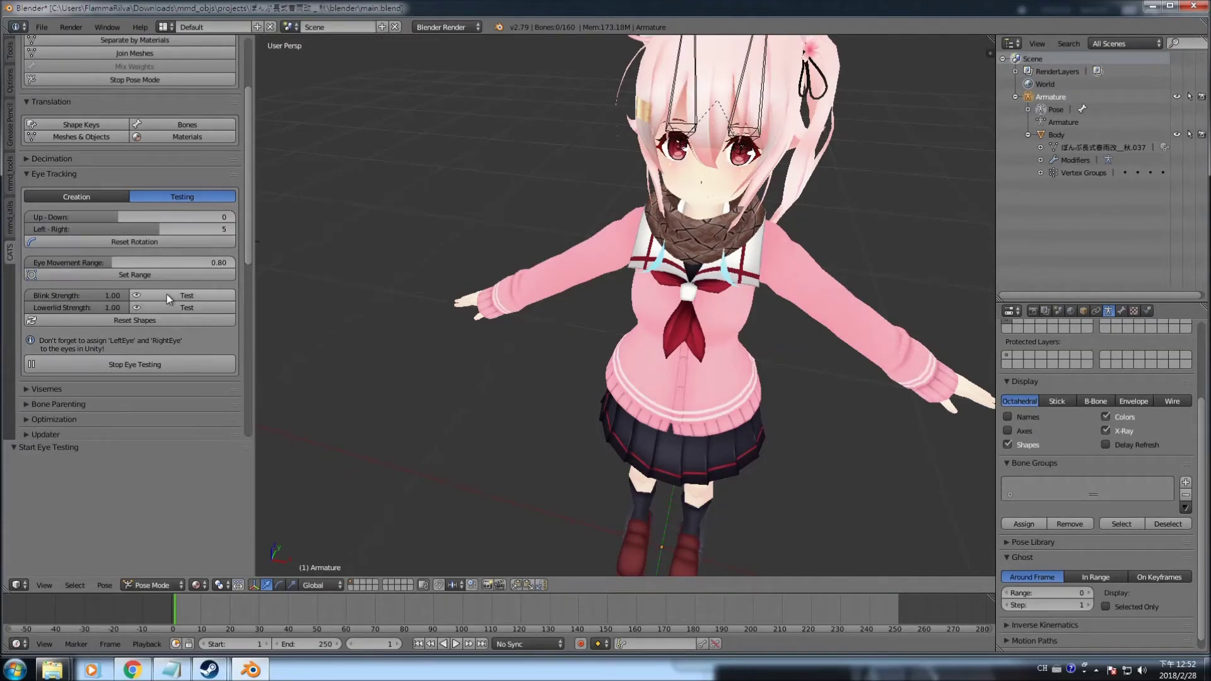
click(213, 296)
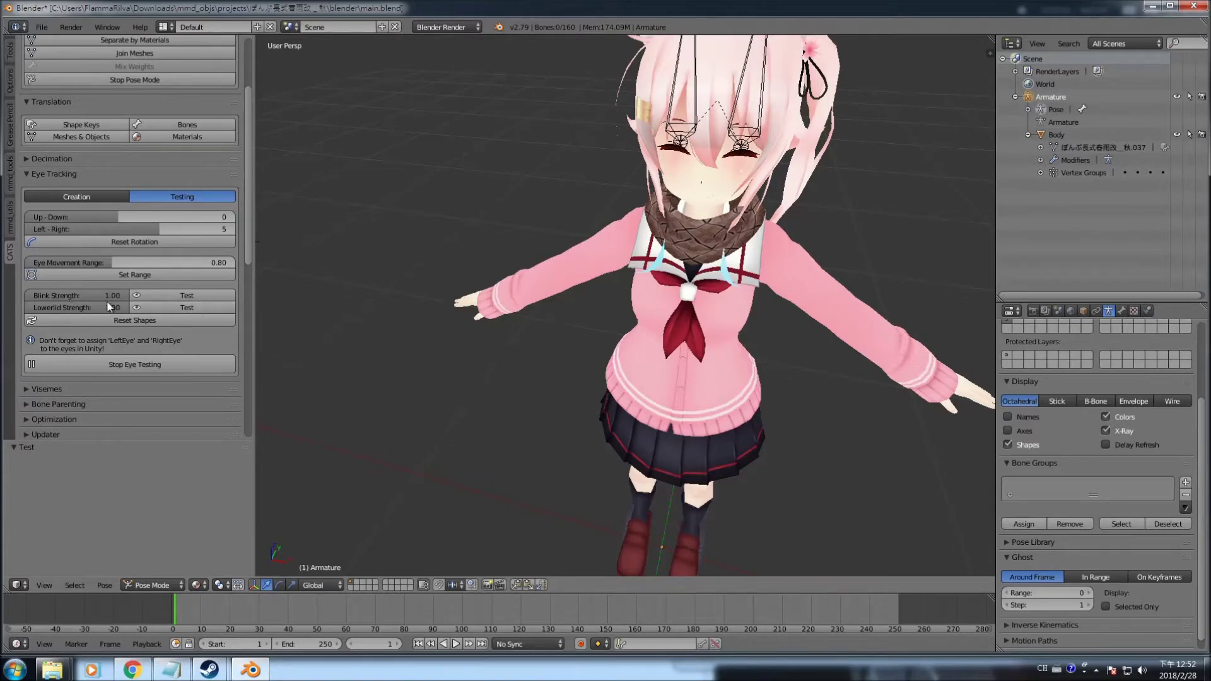
click(199, 308)
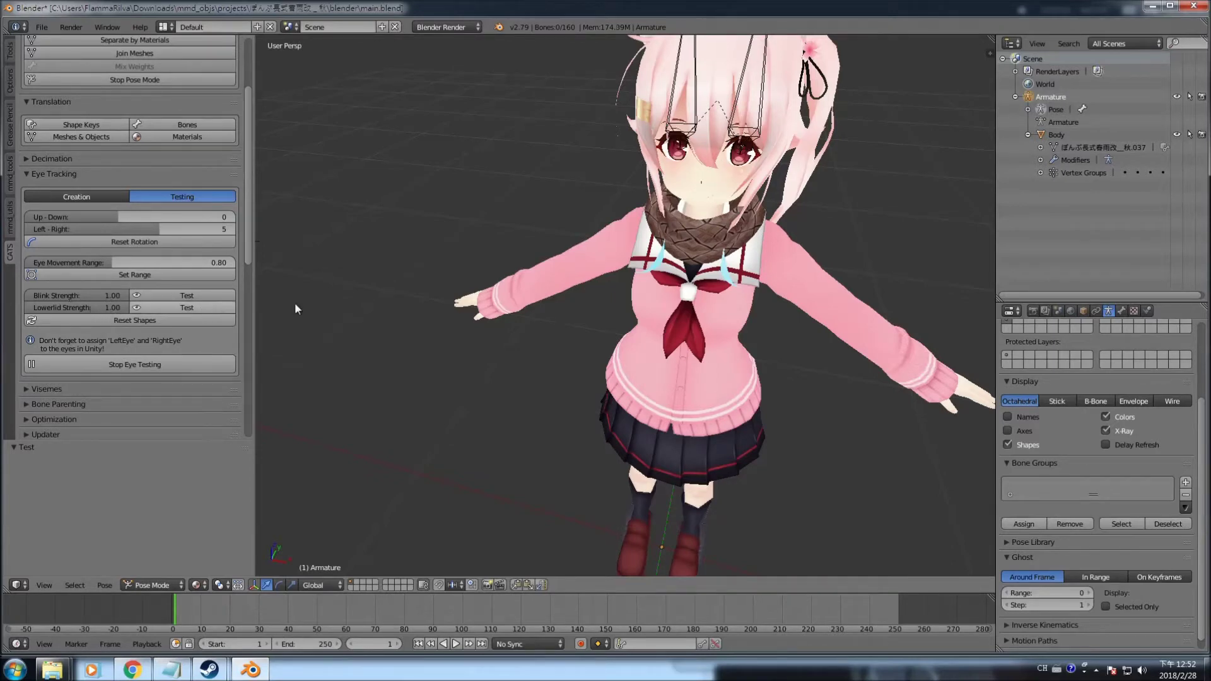
click(135, 366)
click(46, 178)
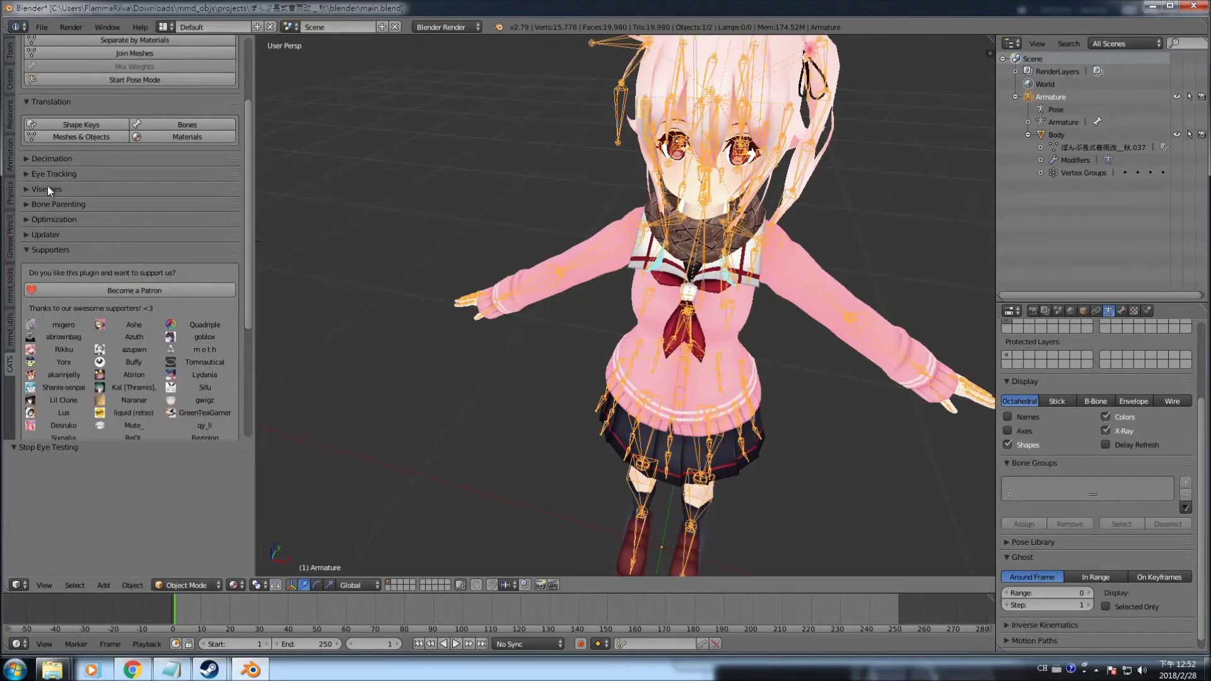
- Show the CATS Visemes settings for the Body mesh (Ah, Your, There shape keys) and hide the armature
click(47, 187)
middle_drag(402, 205, 448, 189)
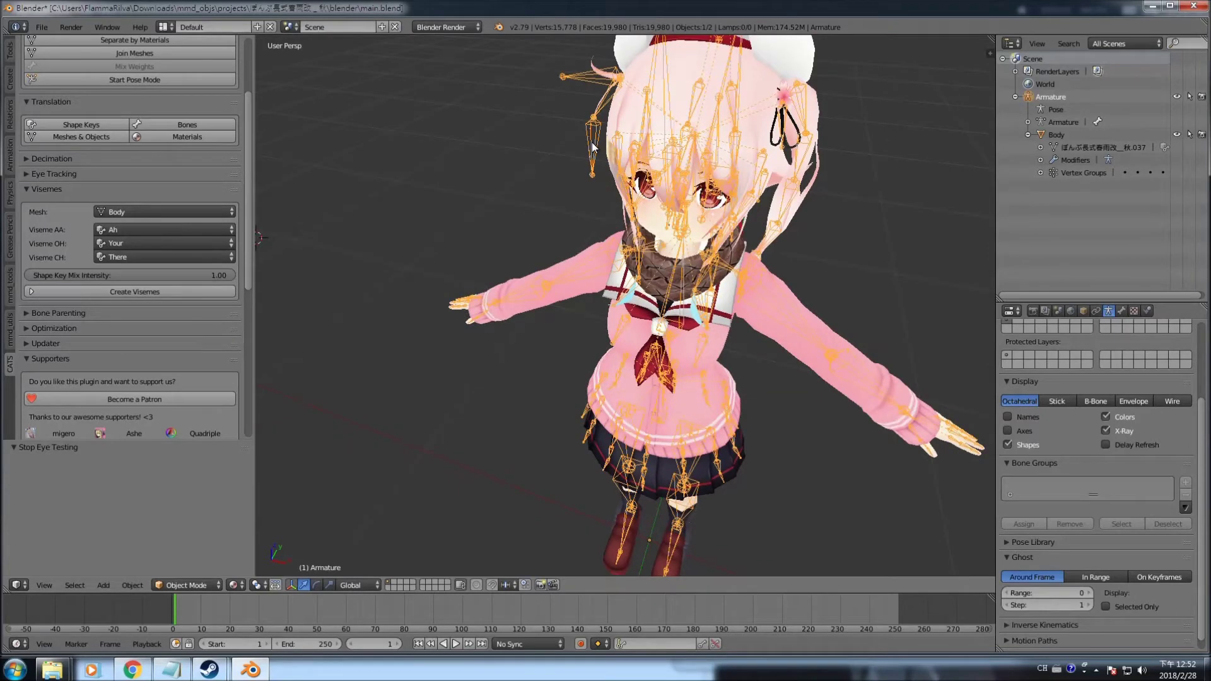
key(h)
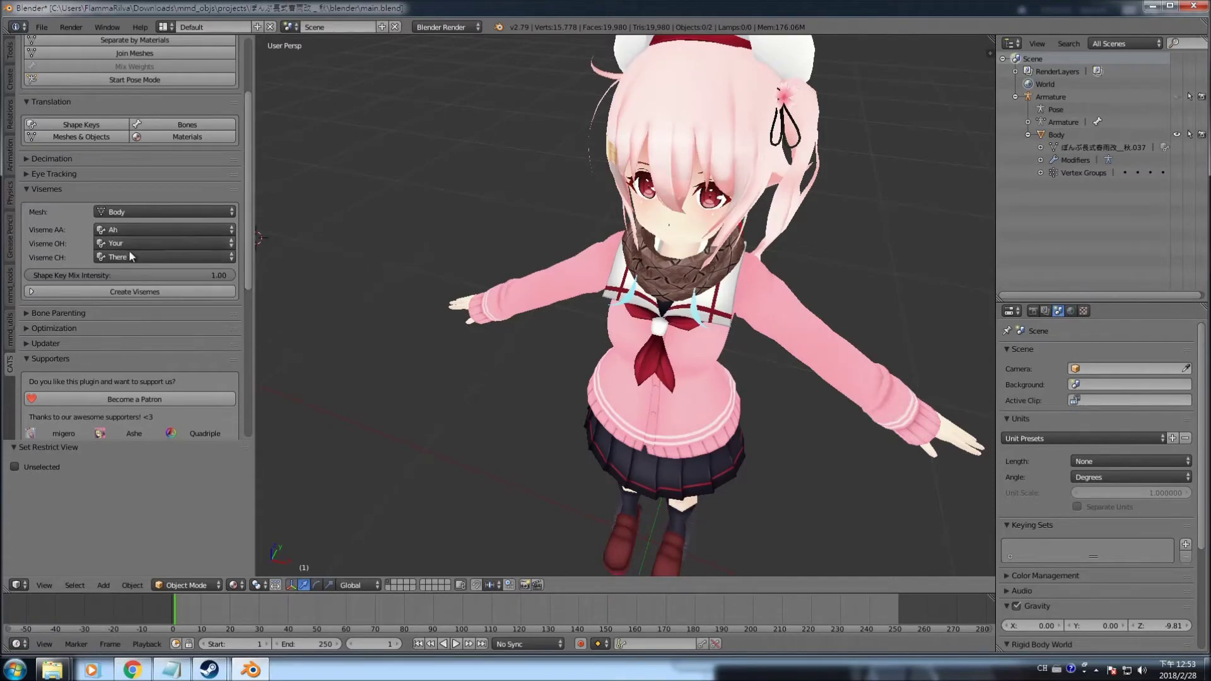
- Select the Body mesh and preview the Ah shape key's mouth shape
click(1053, 147)
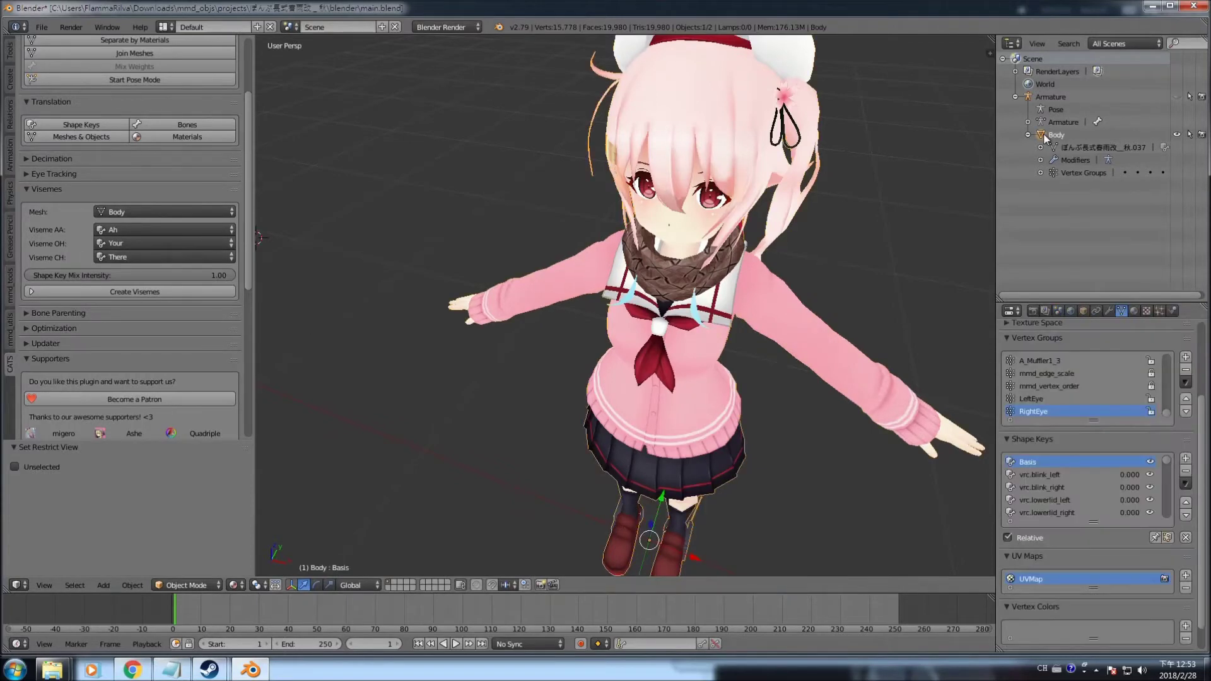
scroll(1168, 464, down, 2)
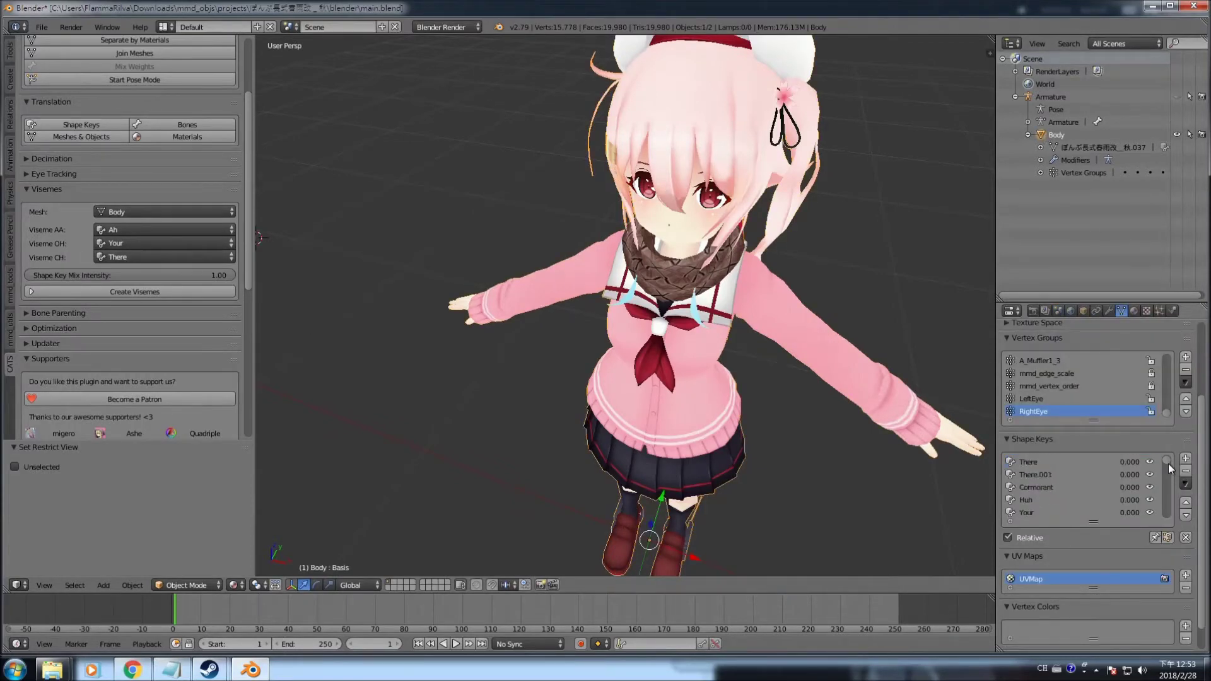
click(1057, 500)
mouse_move(782, 264)
middle_down()
mouse_move(819, 302)
mouse_move(796, 255)
middle_up()
scroll(795, 249, up, 6)
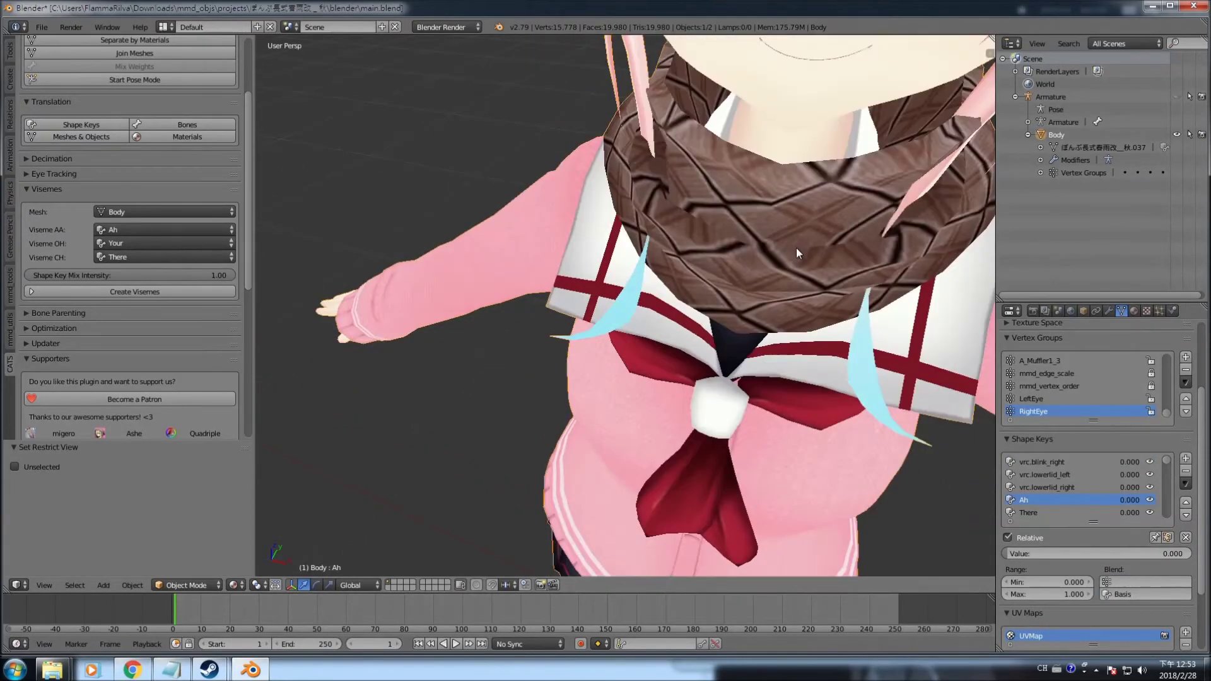
mouse_move(793, 254)
middle_down()
mouse_move(778, 260)
mouse_move(781, 246)
mouse_move(788, 254)
middle_up()
scroll(785, 245, up, 2)
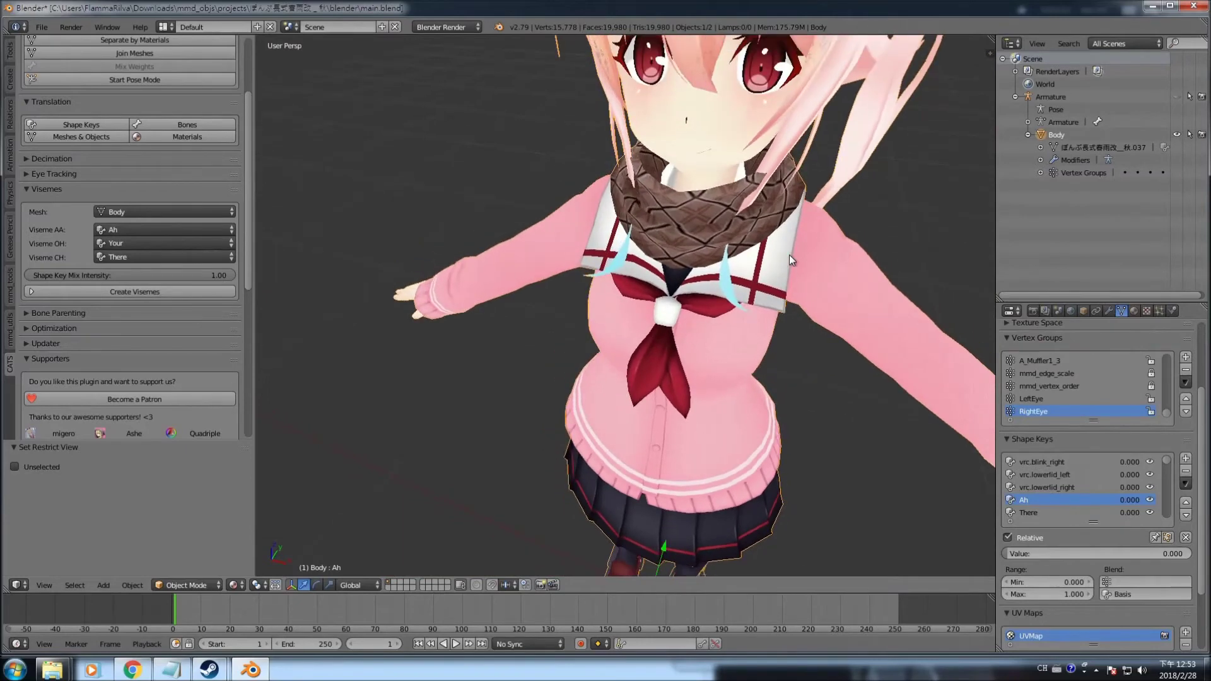
mouse_move(1005, 554)
mouse_down()
mouse_move(1189, 553)
mouse_move(1005, 554)
mouse_up()
mouse_move(1170, 460)
mouse_down()
mouse_move(1164, 521)
mouse_move(1157, 463)
mouse_up()
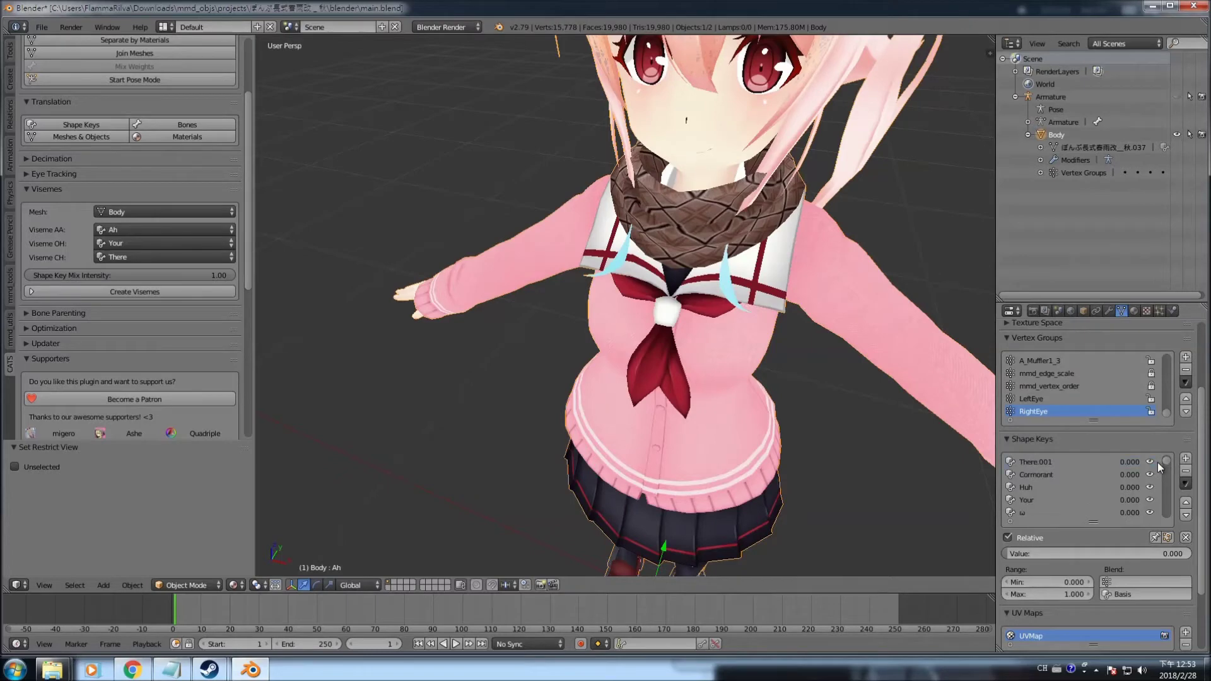
- Preview the Your and There shape keys by raising each to 1.000
click(1050, 499)
mouse_move(1004, 555)
mouse_down()
mouse_move(1191, 554)
mouse_move(1002, 555)
mouse_up()
mouse_move(1167, 461)
mouse_down()
mouse_move(1165, 516)
mouse_move(1161, 460)
mouse_up()
click(1057, 460)
mouse_move(1009, 553)
mouse_down()
mouse_move(1191, 554)
mouse_move(1009, 553)
mouse_up()
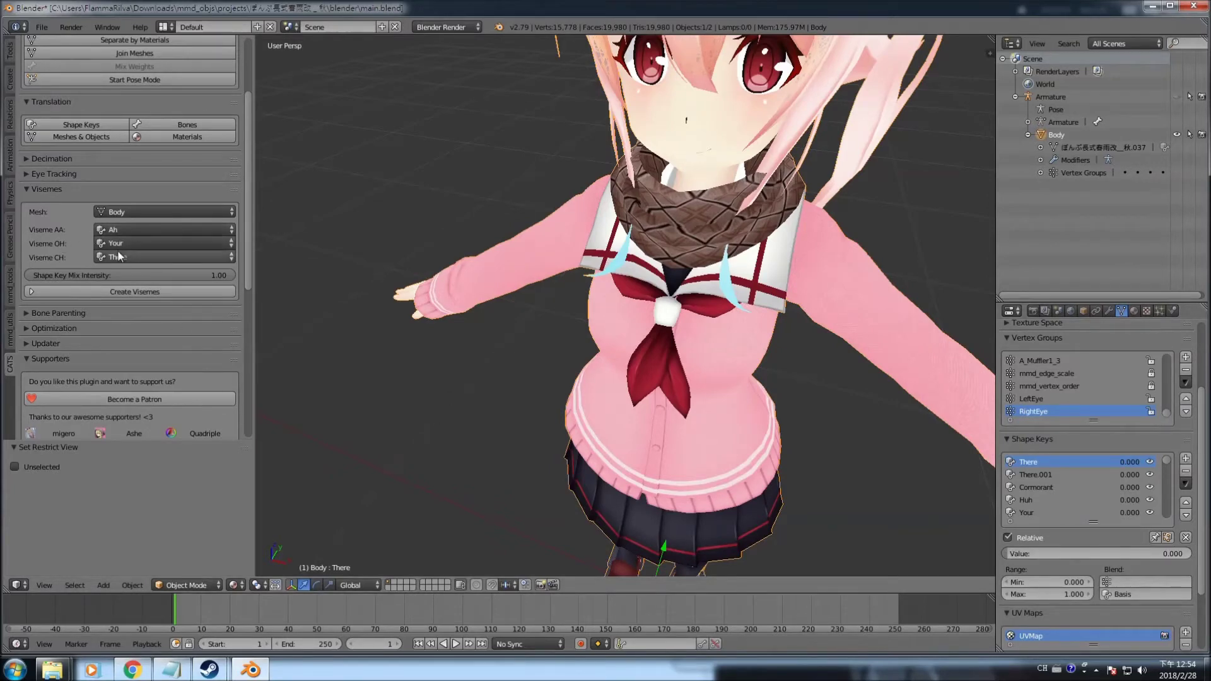
- Create the mouth visemes from Ah, Your and There, then collapse the Visemes panel
click(138, 293)
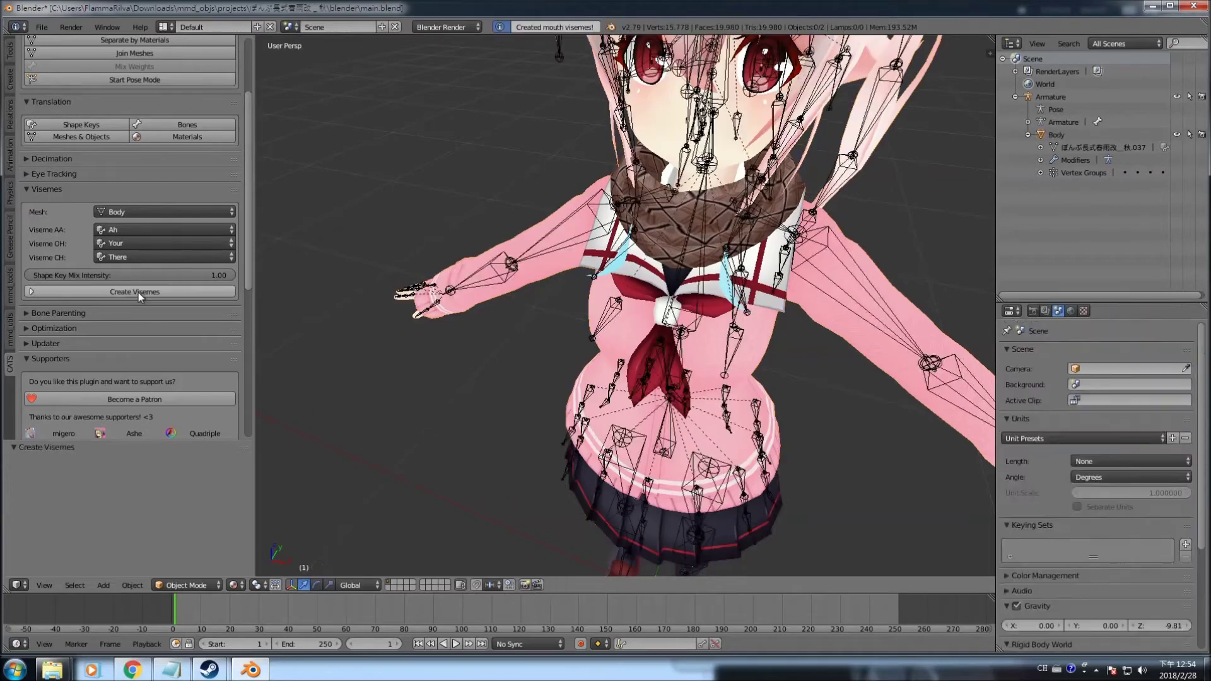
click(66, 189)
click(526, 160)
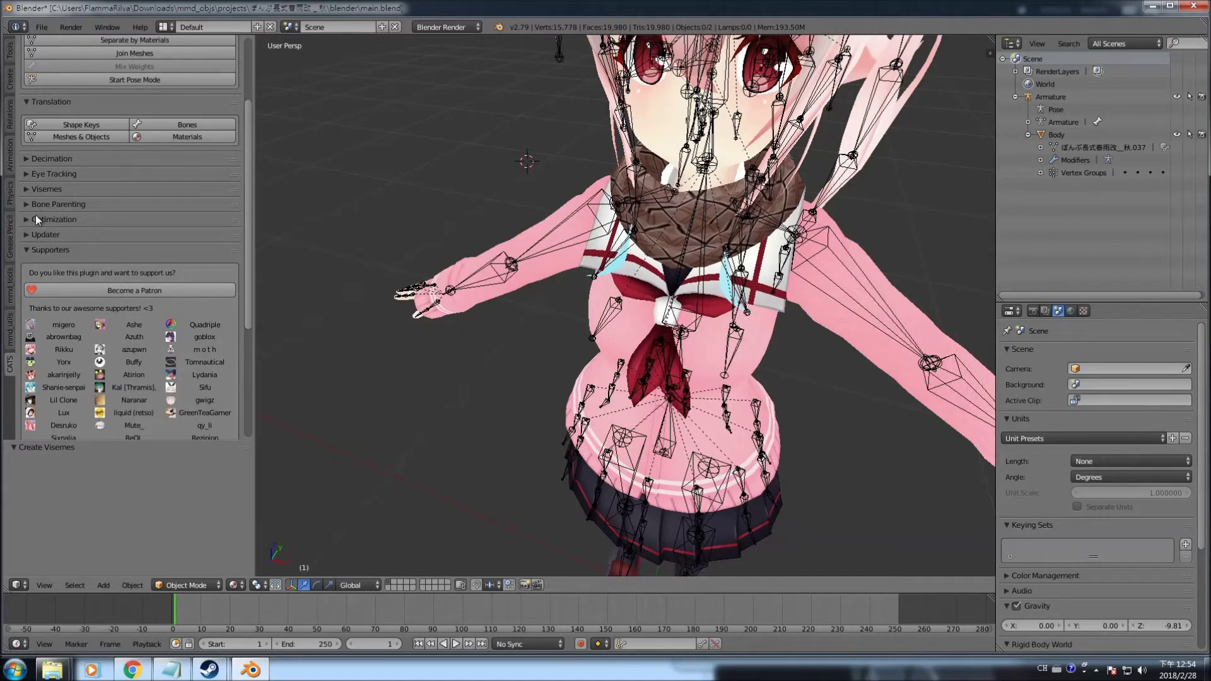
- Expand the CATS Updater and Optimization panels to show the material optimization settings
click(30, 235)
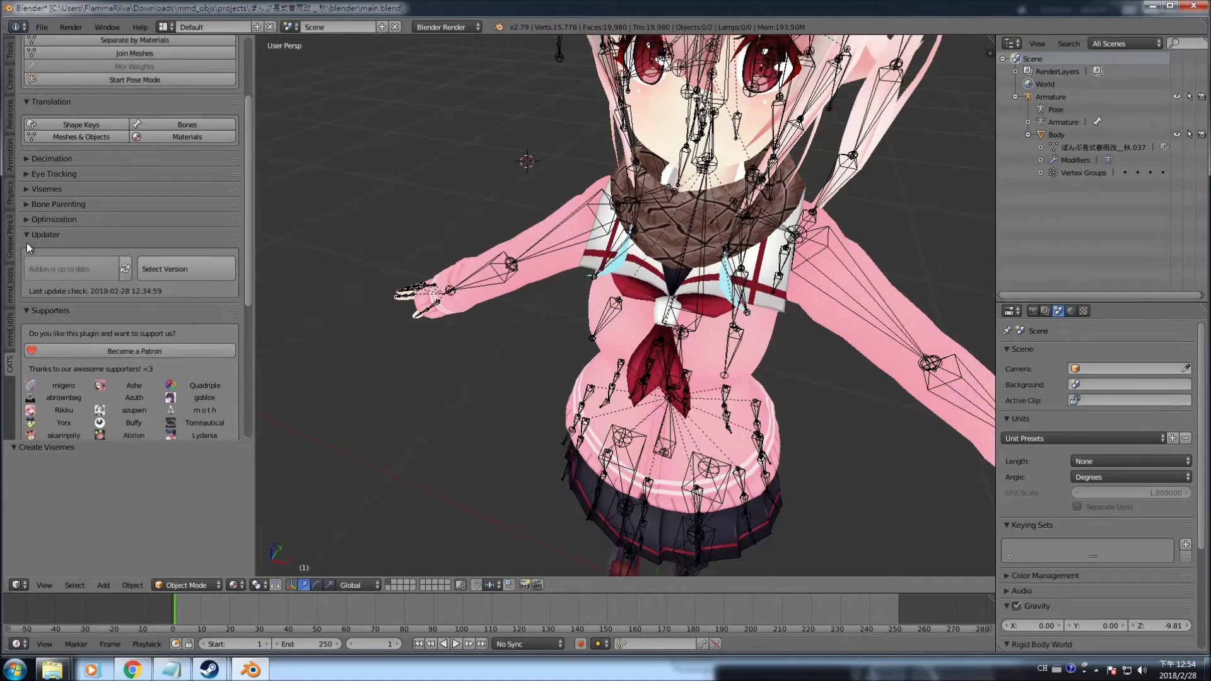
click(36, 204)
click(26, 205)
click(43, 219)
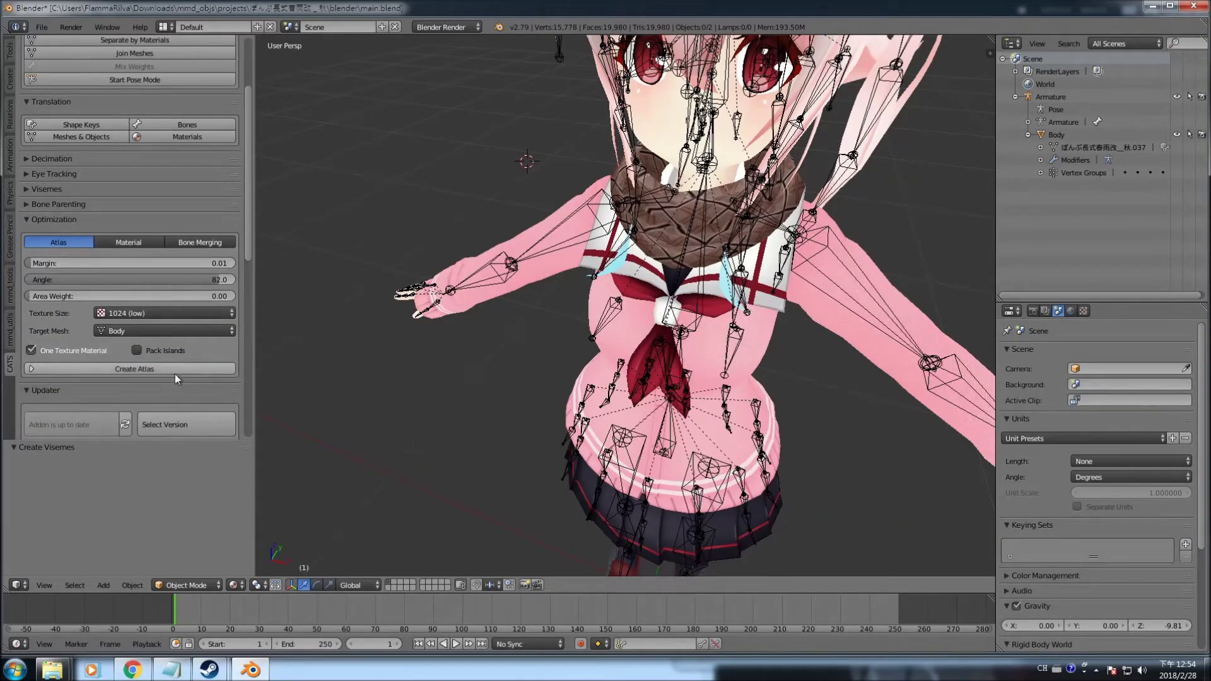
click(129, 242)
- Open Bone Merging and merge the preselected FrontHair_1 bone chain at 50%
click(223, 242)
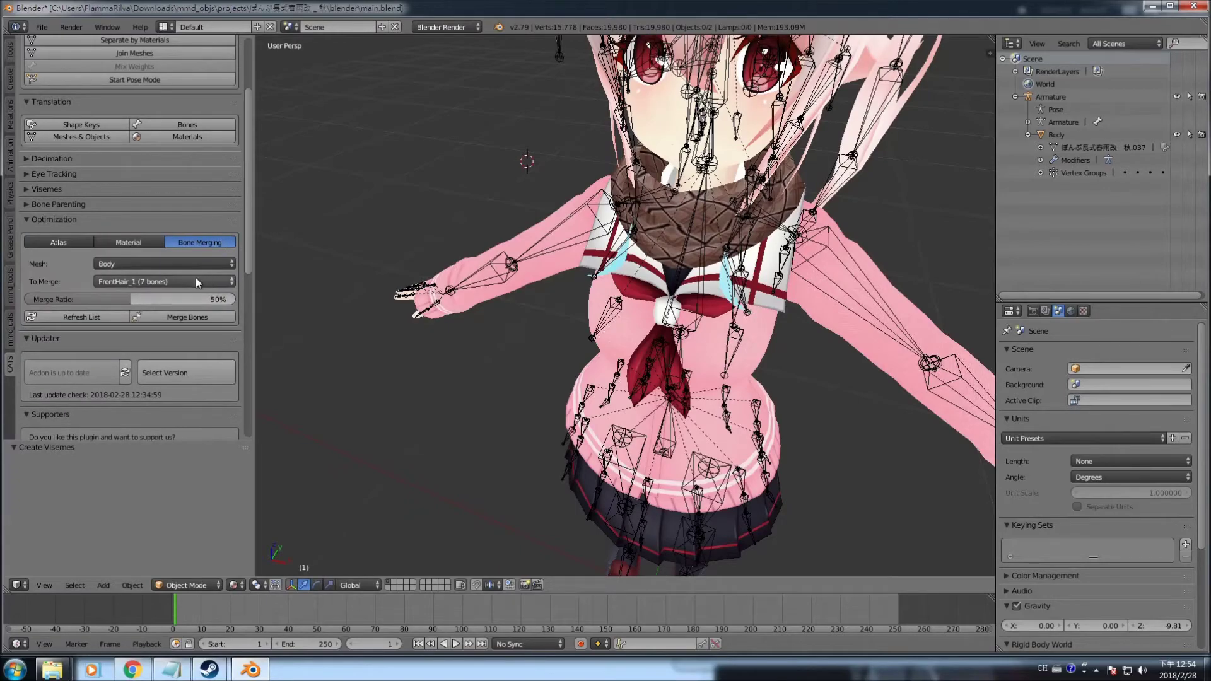
scroll(531, 311, up, 1)
middle_drag(532, 311, 467, 327)
middle_drag(454, 287, 470, 323)
middle_drag(565, 296, 598, 305)
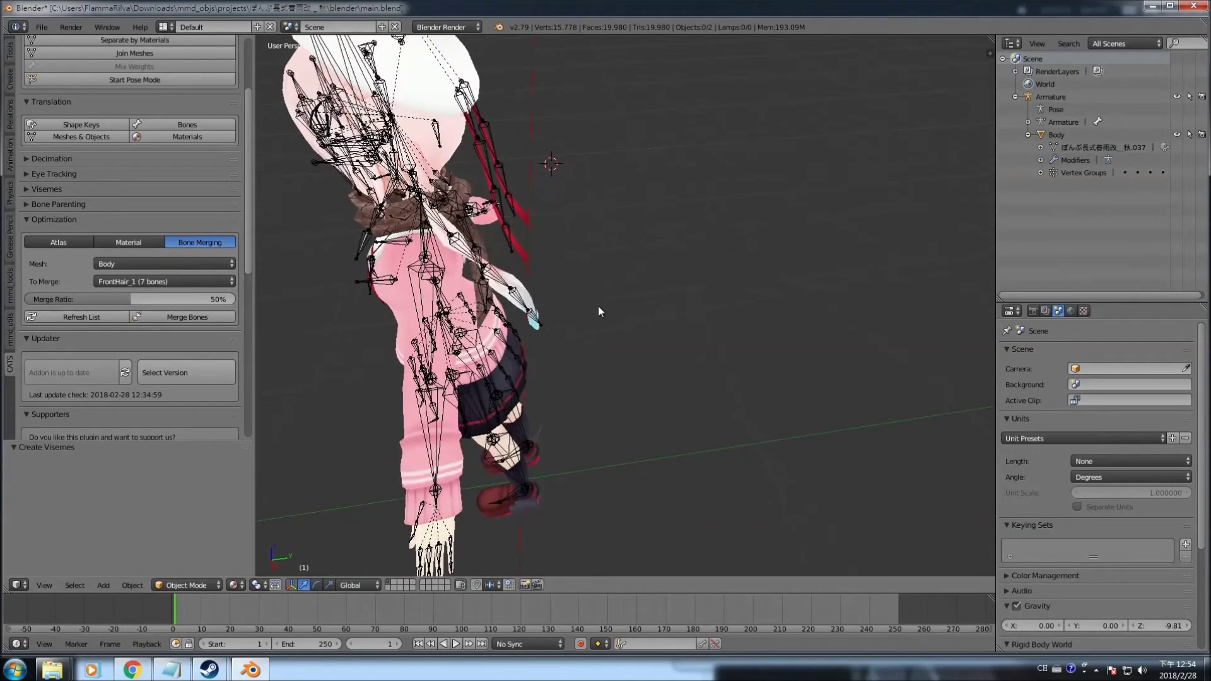
middle_drag(464, 141, 718, 233)
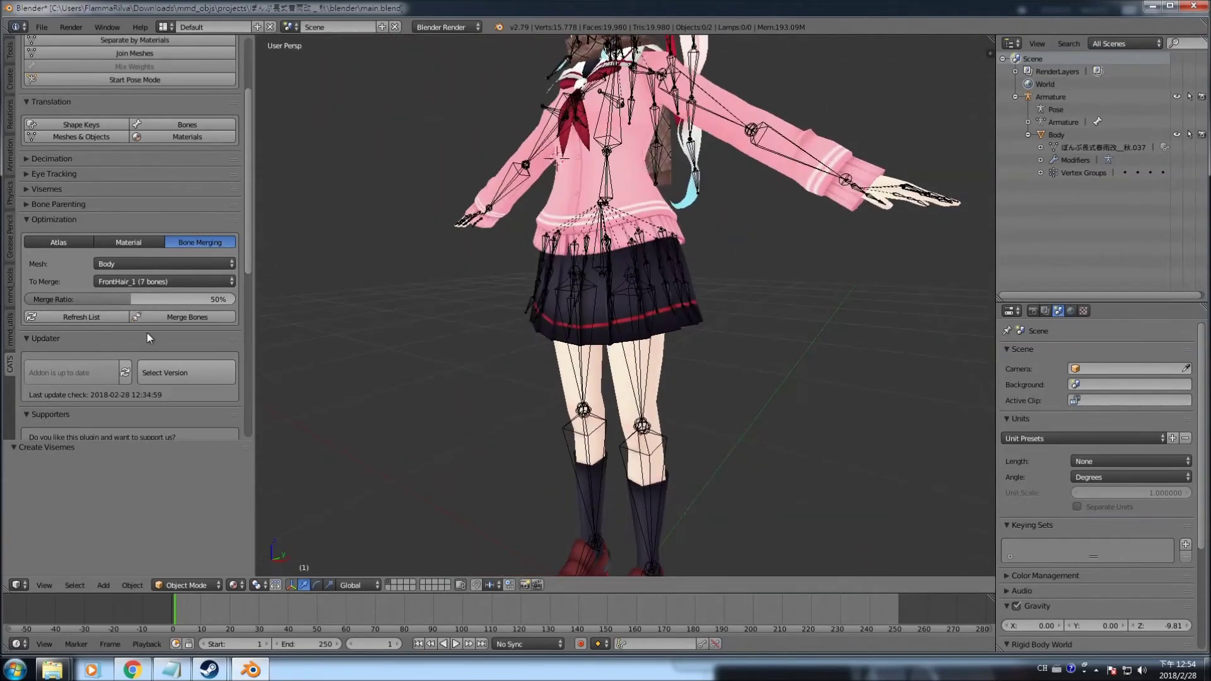
middle_drag(424, 244, 426, 305)
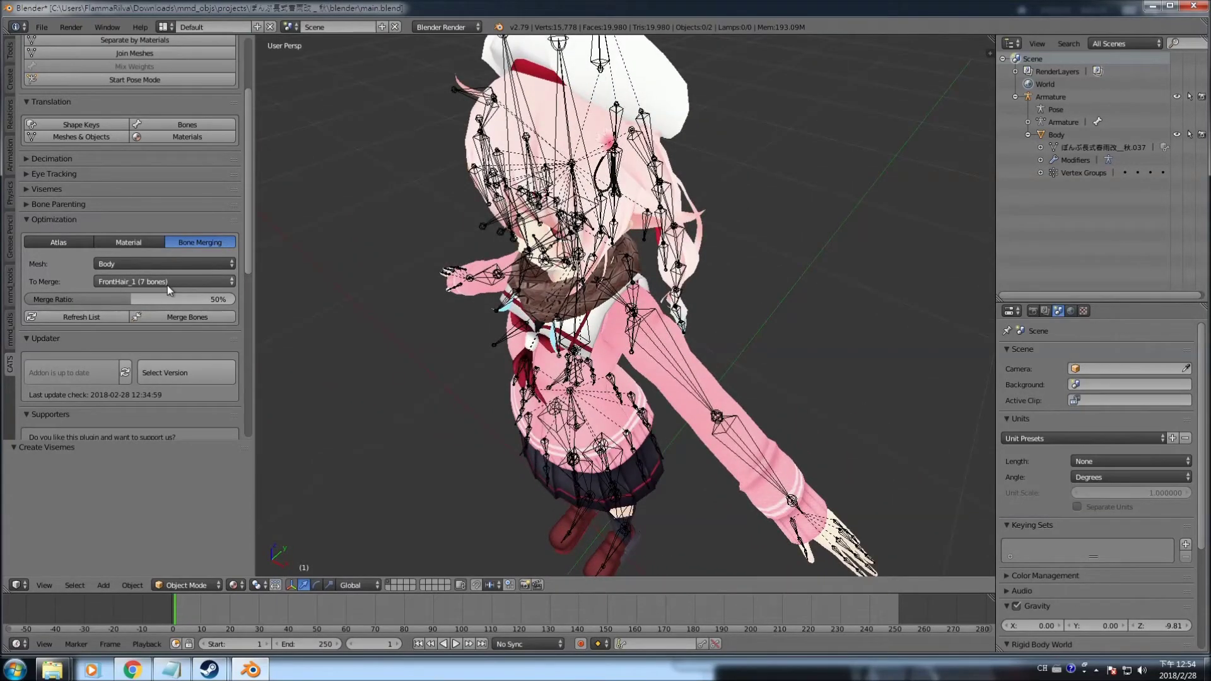
click(183, 319)
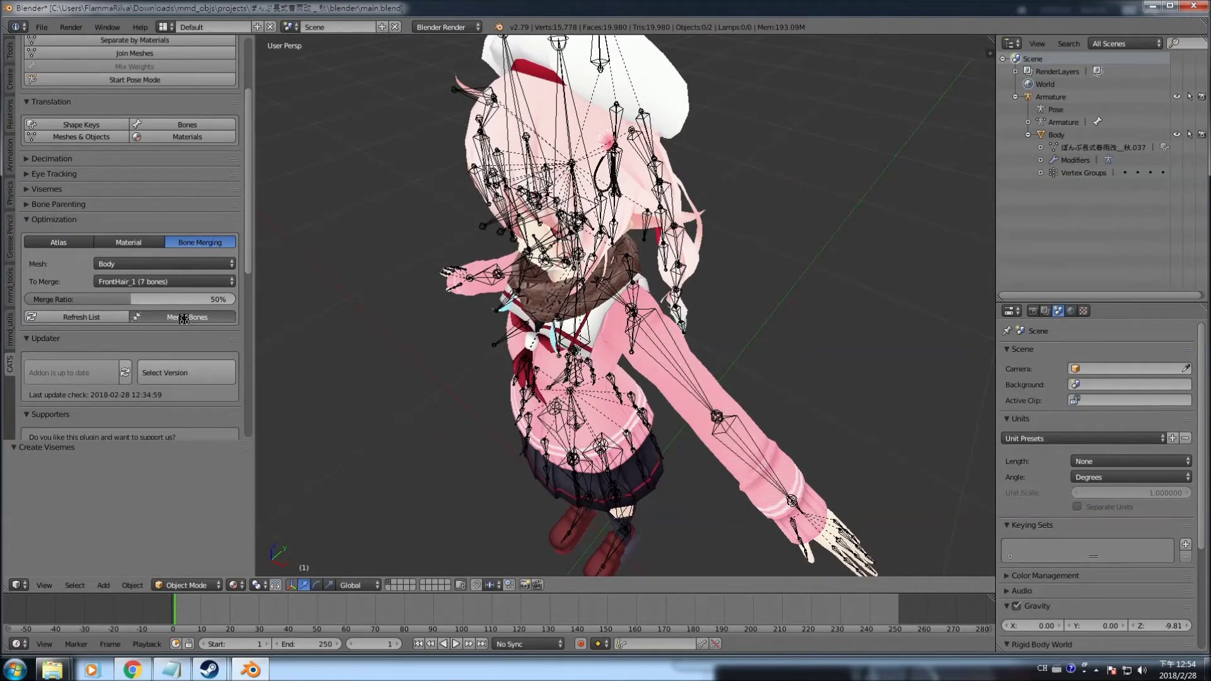
mouse_move(687, 277)
middle_down()
mouse_move(732, 270)
mouse_move(708, 274)
middle_up()
- Merge the Skirt_0_0 and Ribbon_1 bone chains
click(161, 282)
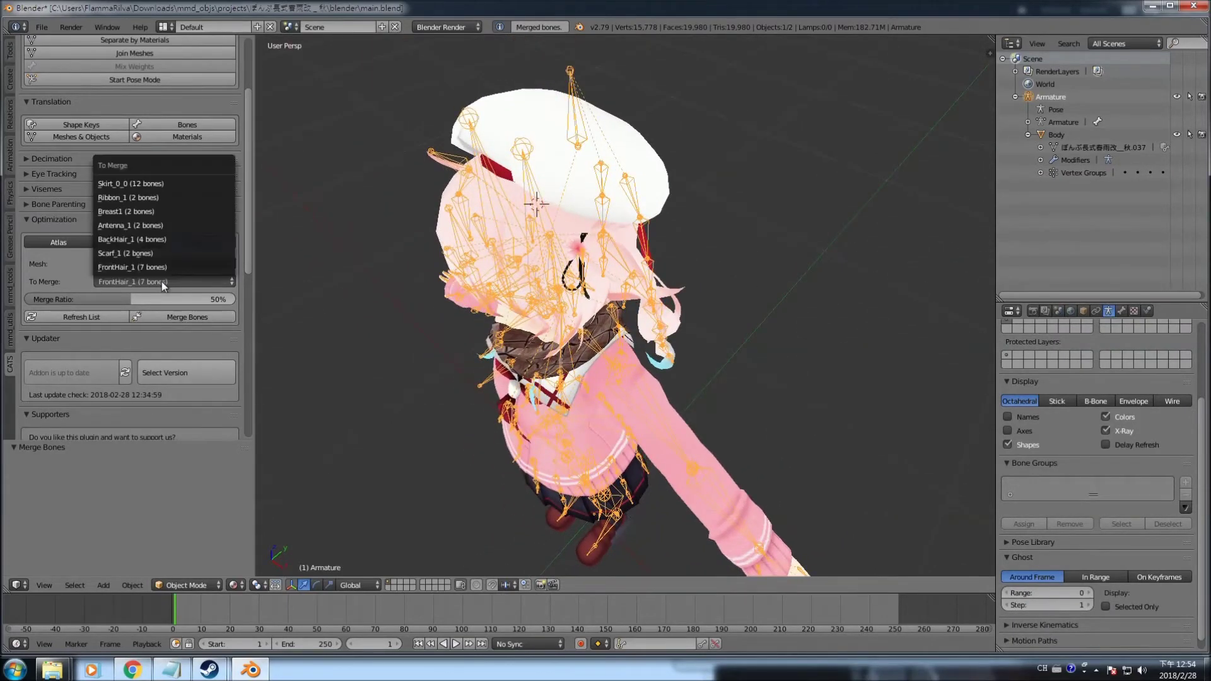
click(143, 184)
middle_drag(419, 331, 406, 290)
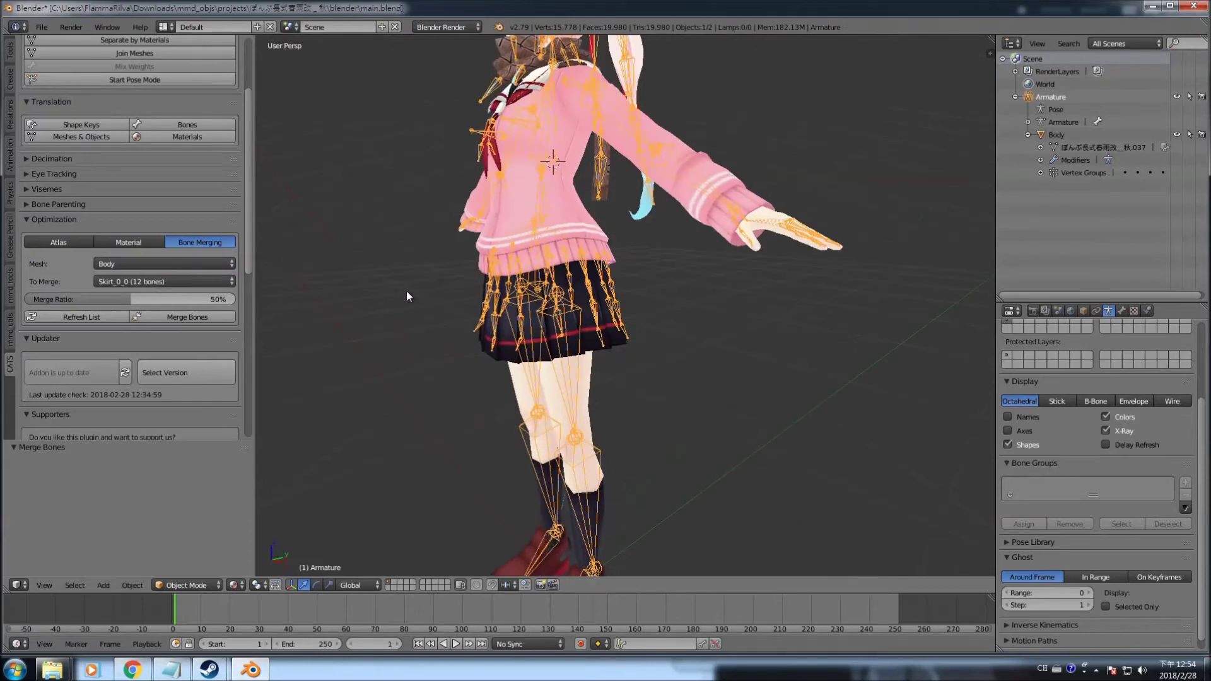
click(175, 318)
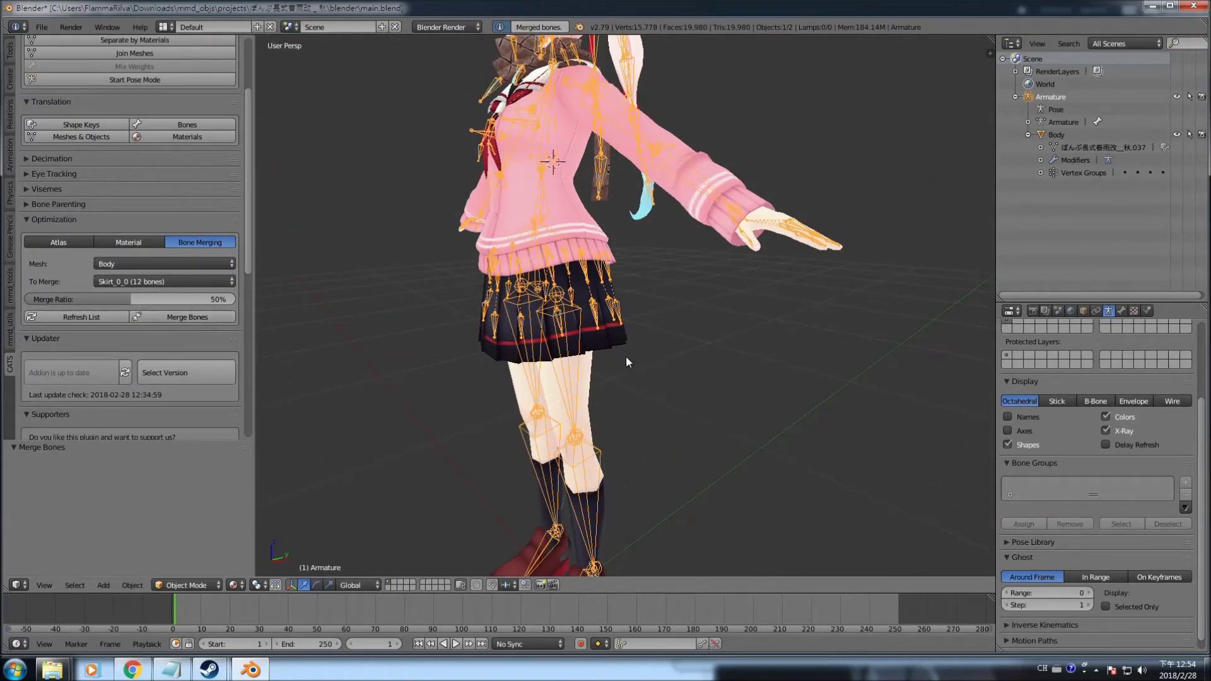
middle_drag(665, 304, 637, 278)
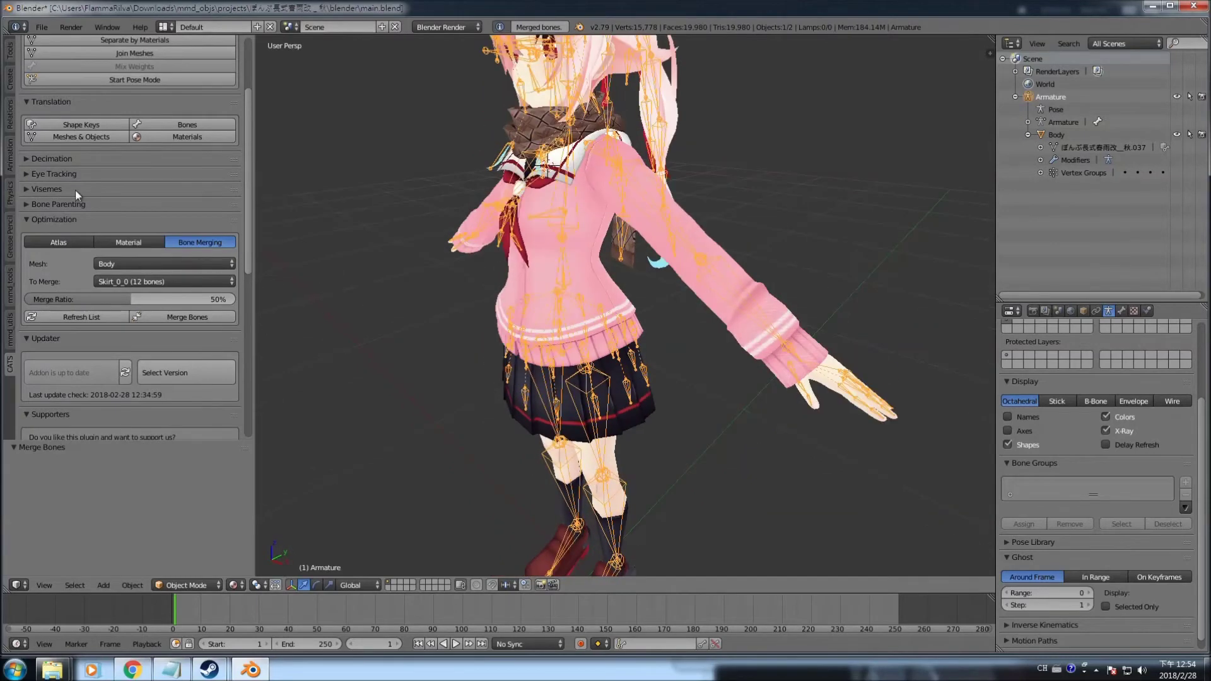
click(164, 280)
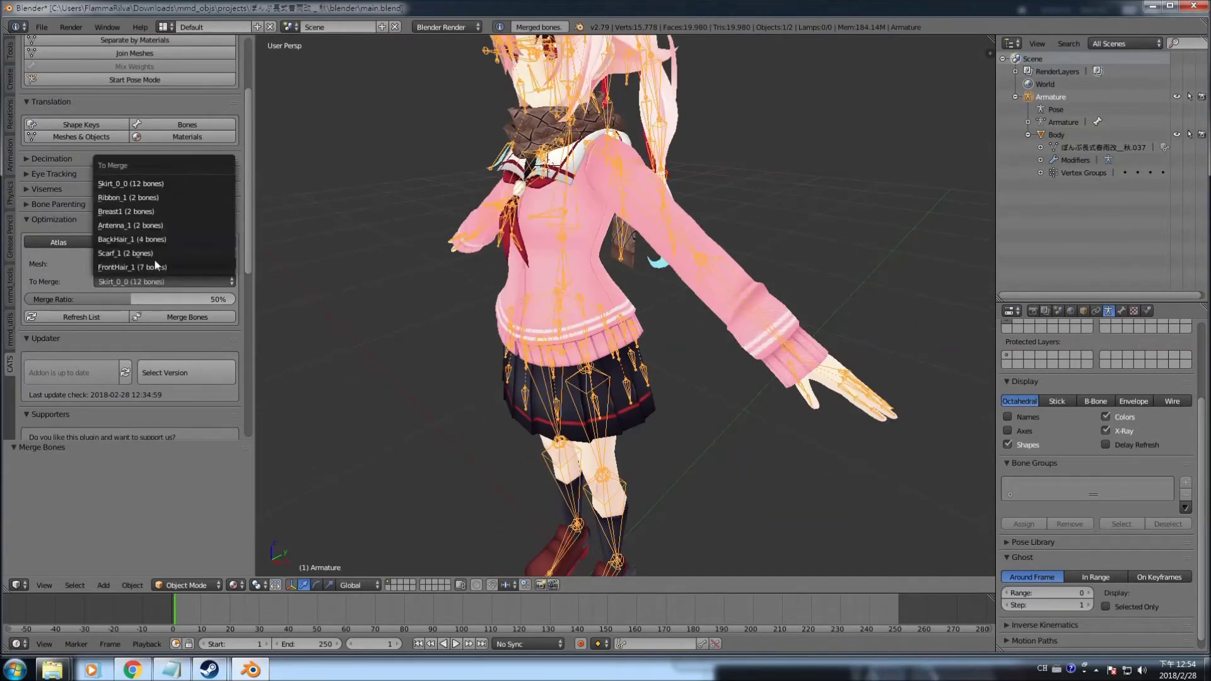
click(152, 197)
middle_drag(377, 194, 369, 222)
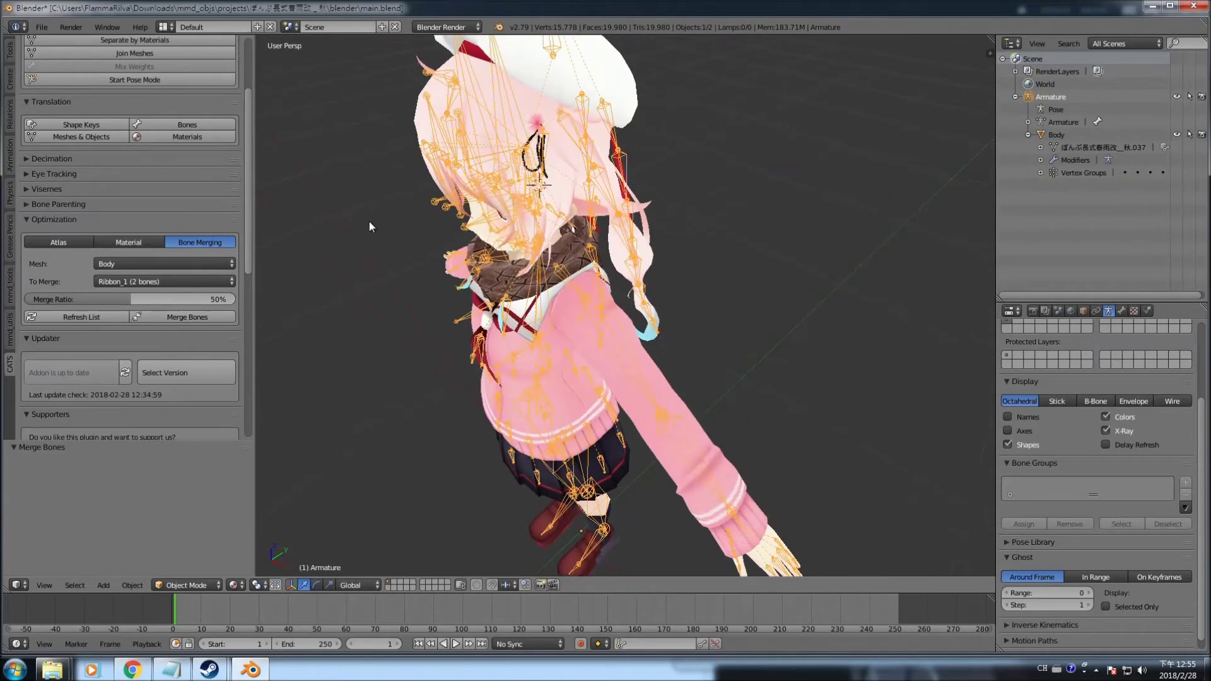
click(177, 321)
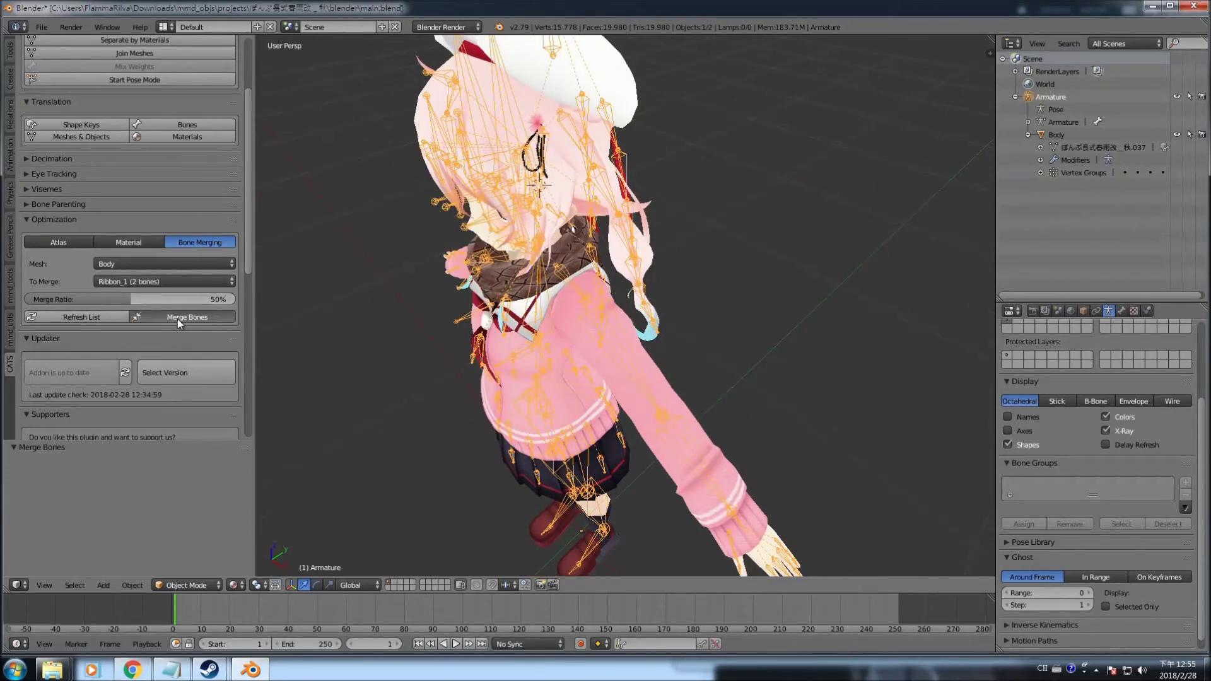
- Merge the Breast1, Antenna_1 and BackHair_1 bone chains
click(157, 281)
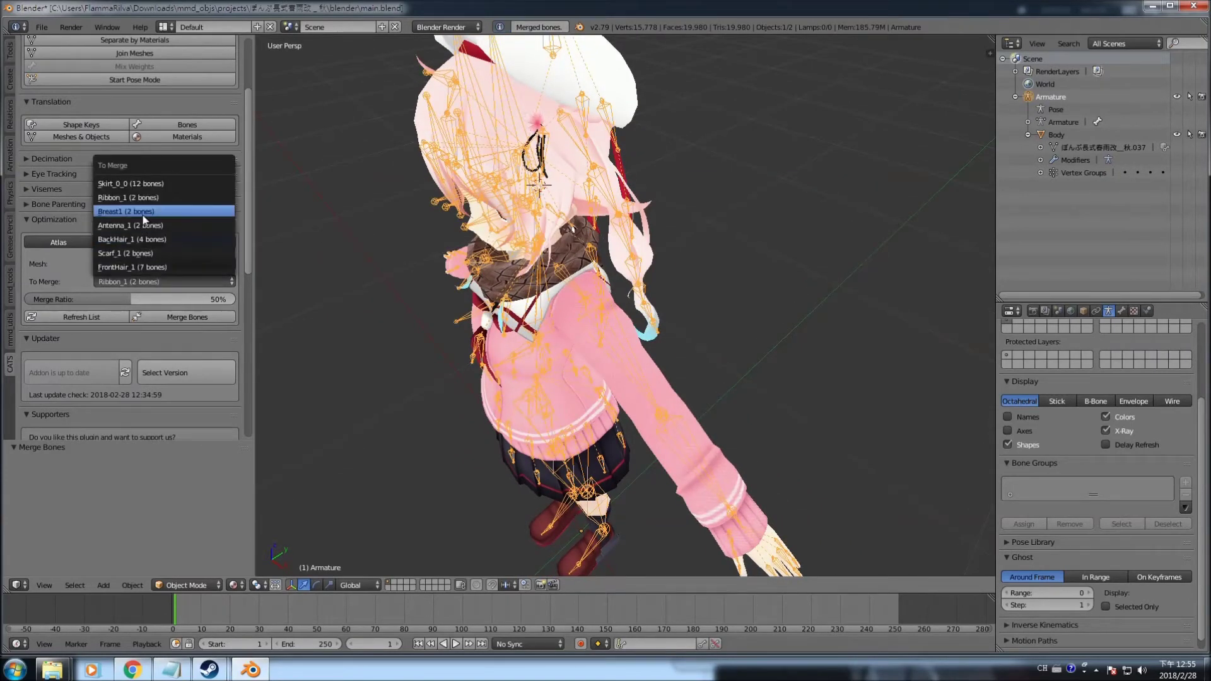
click(145, 225)
click(176, 316)
click(157, 282)
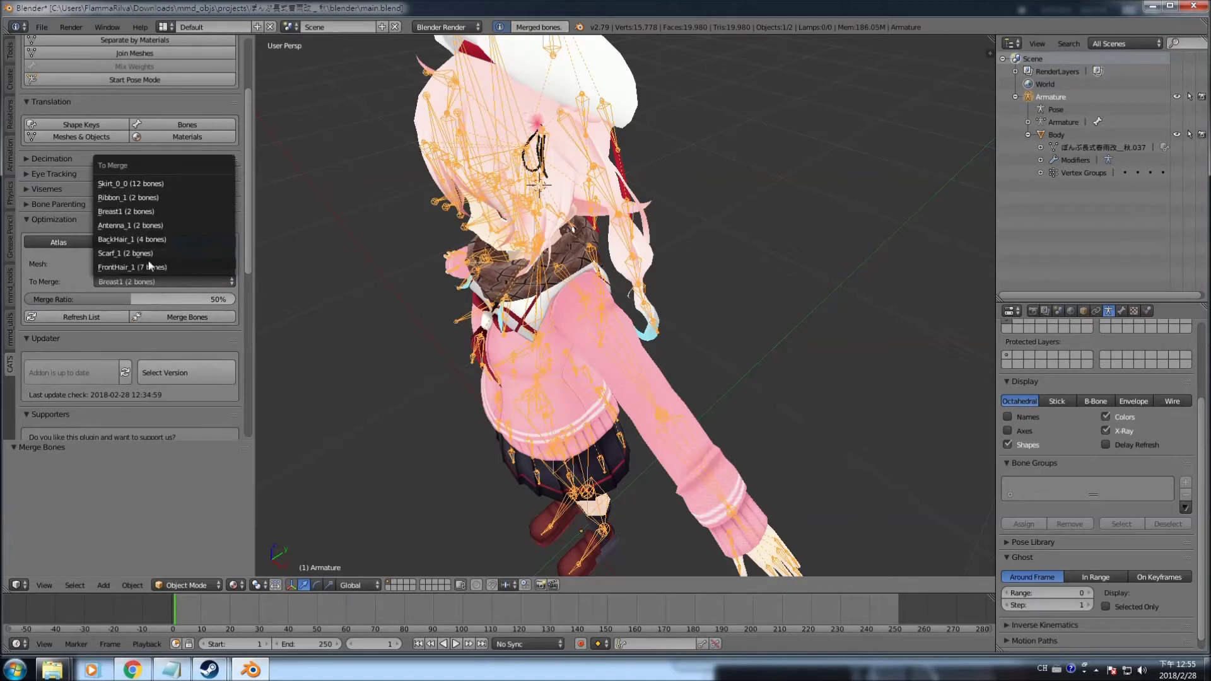
click(132, 226)
click(170, 317)
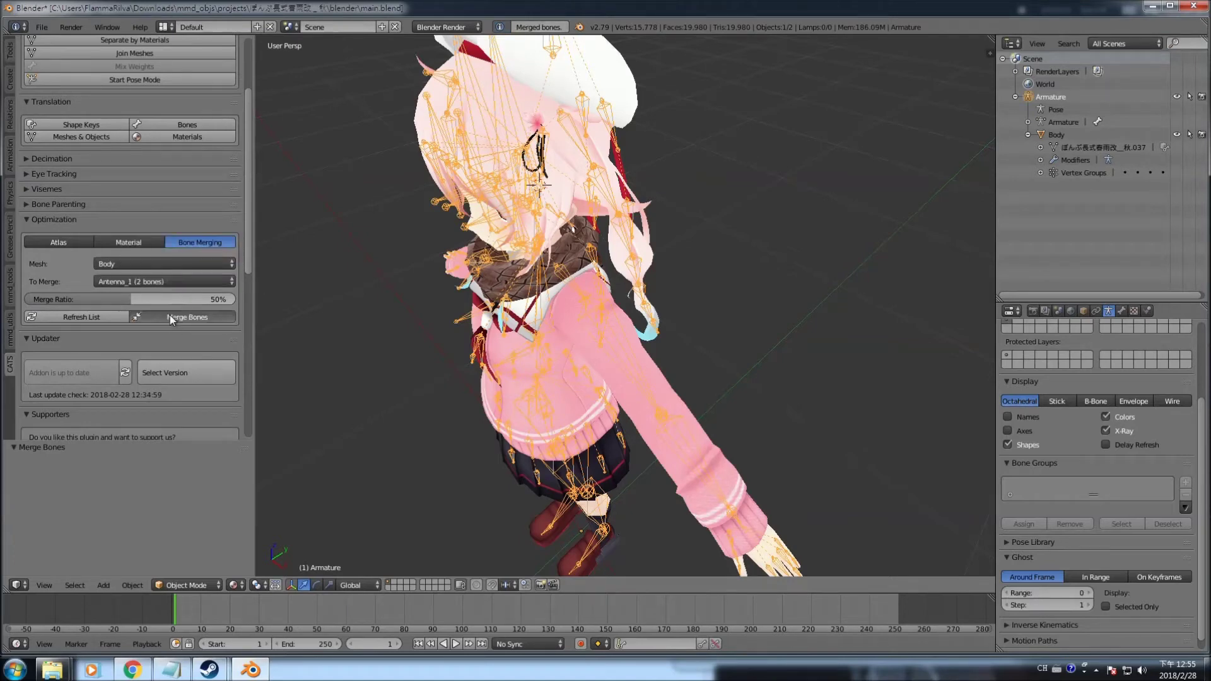
click(157, 281)
click(139, 240)
click(169, 317)
- Merge the Scarf_1 and FrontHair_1 bone chains
click(162, 279)
click(145, 256)
click(167, 317)
click(170, 283)
click(150, 268)
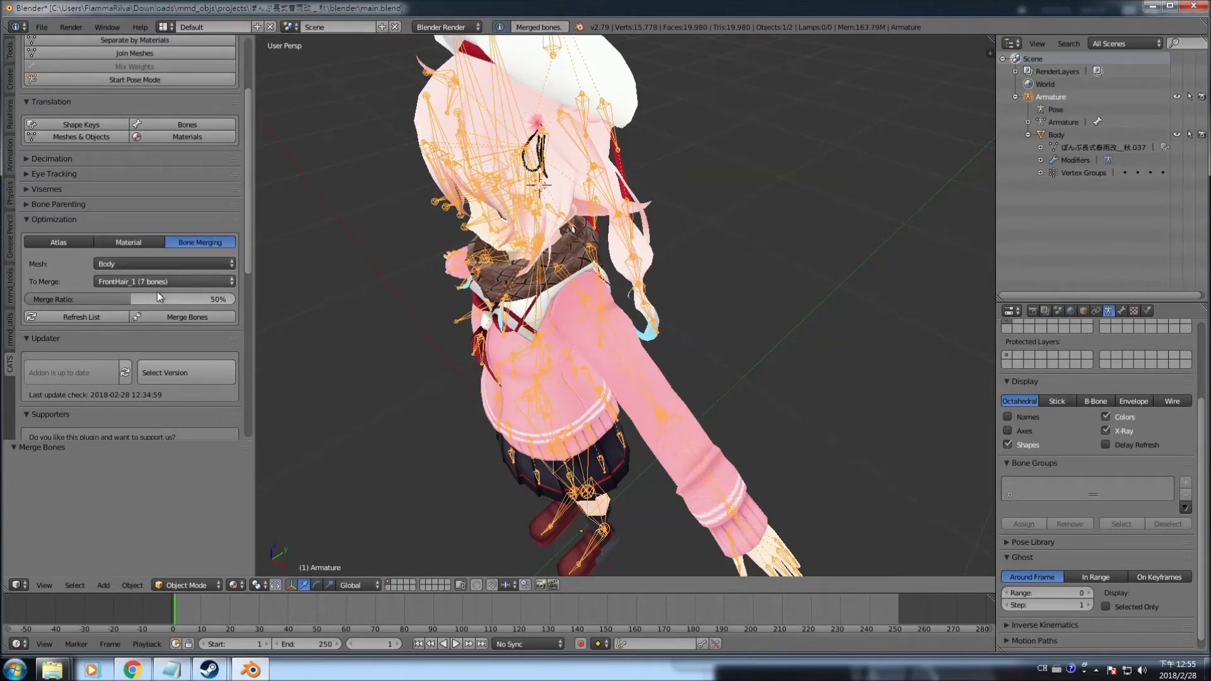
click(174, 318)
middle_drag(383, 327, 567, 327)
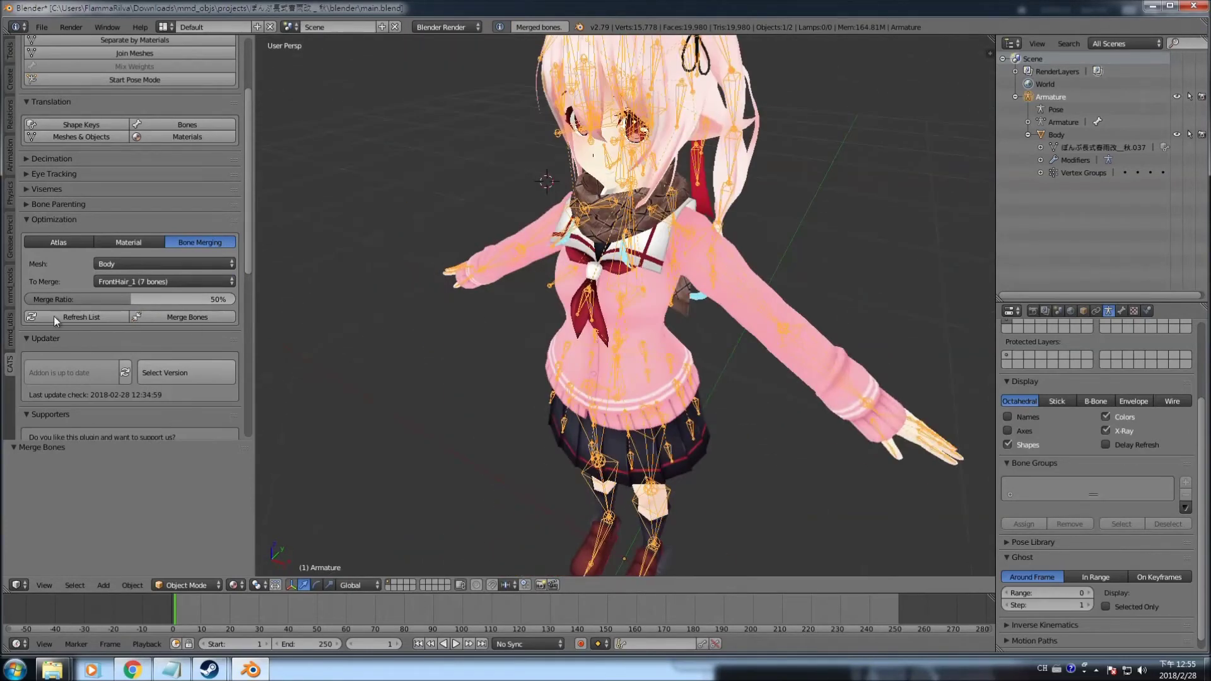
- Collapse the CATS Optimization, Supporters and Updater panels
click(64, 219)
click(32, 308)
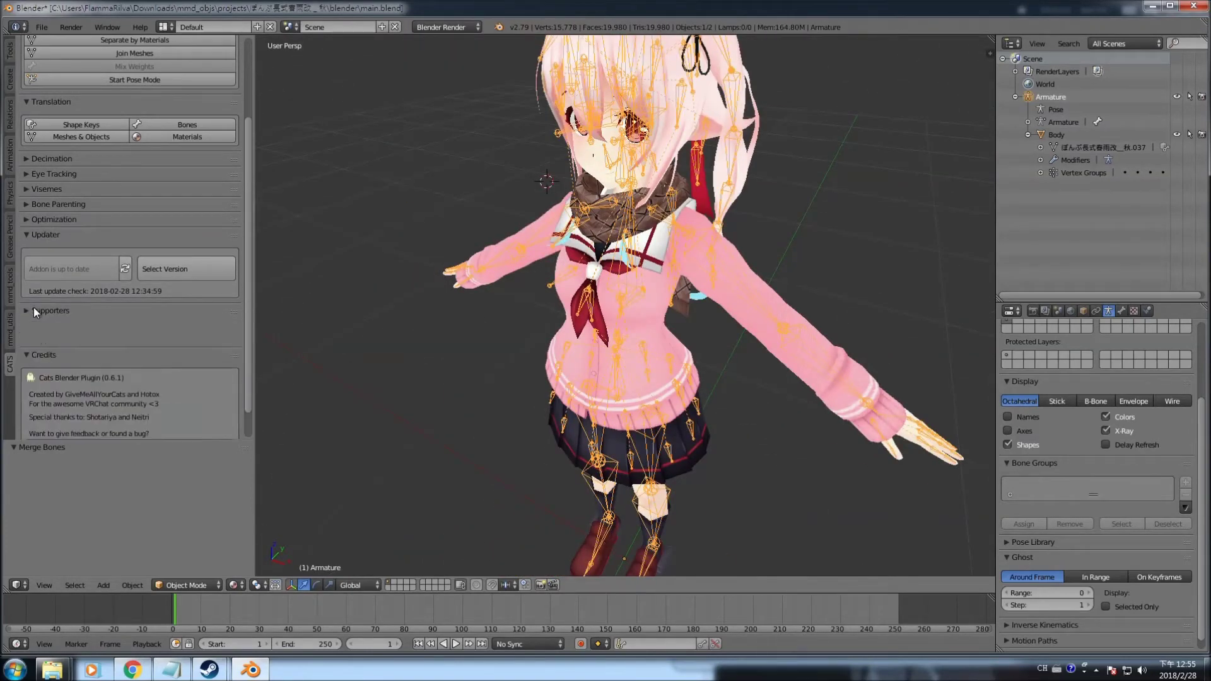
click(39, 233)
middle_drag(532, 379, 524, 353)
scroll(523, 353, down, 4)
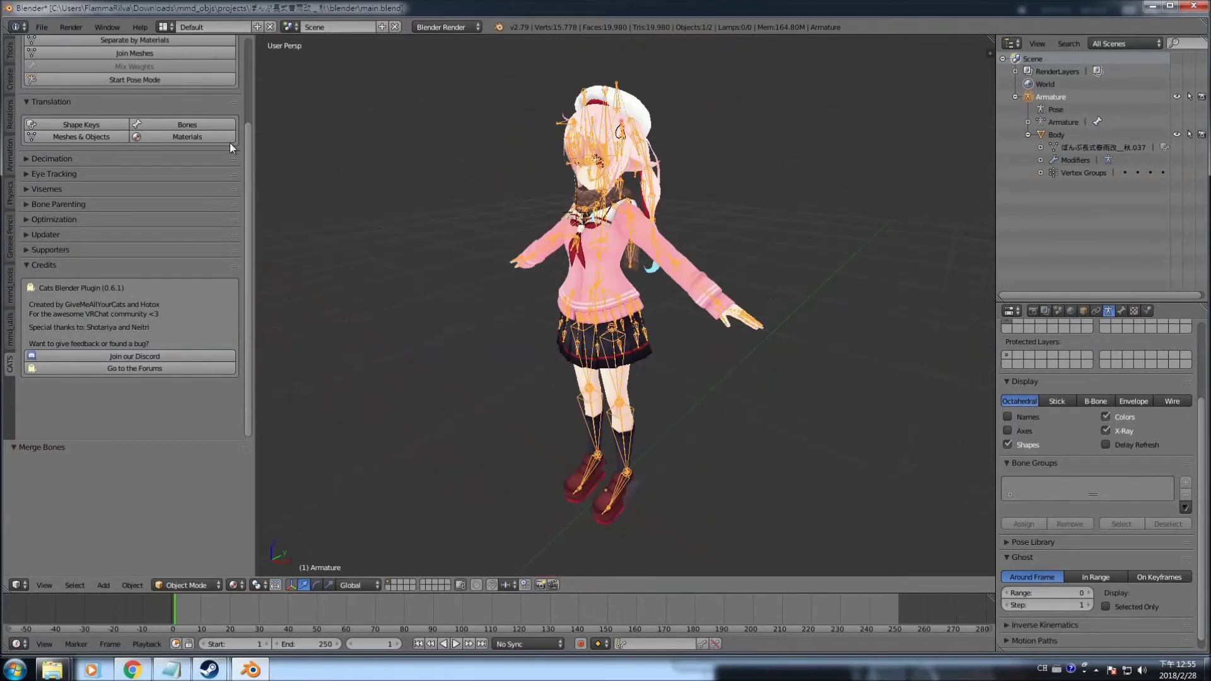
- Save main.blend and bring up the File > Export format list
click(41, 28)
click(89, 126)
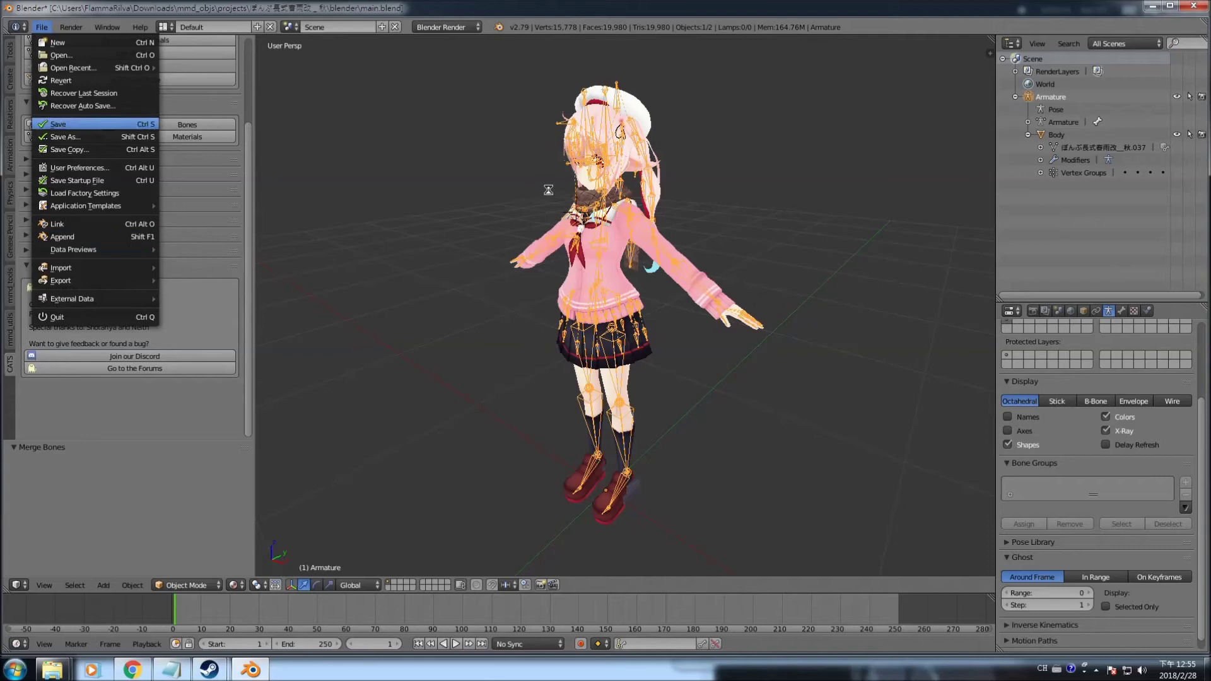
click(42, 27)
mouse_move(85, 281)
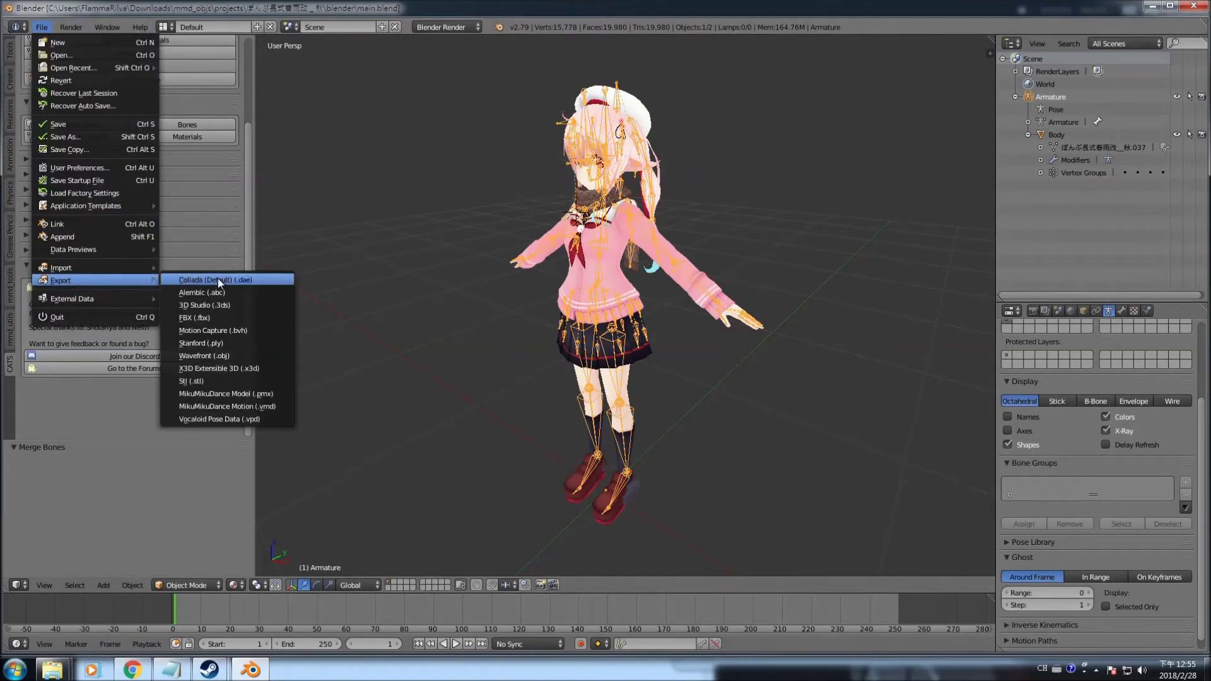
- Export the model as main.fbx in FBX format to the blender folder
click(202, 317)
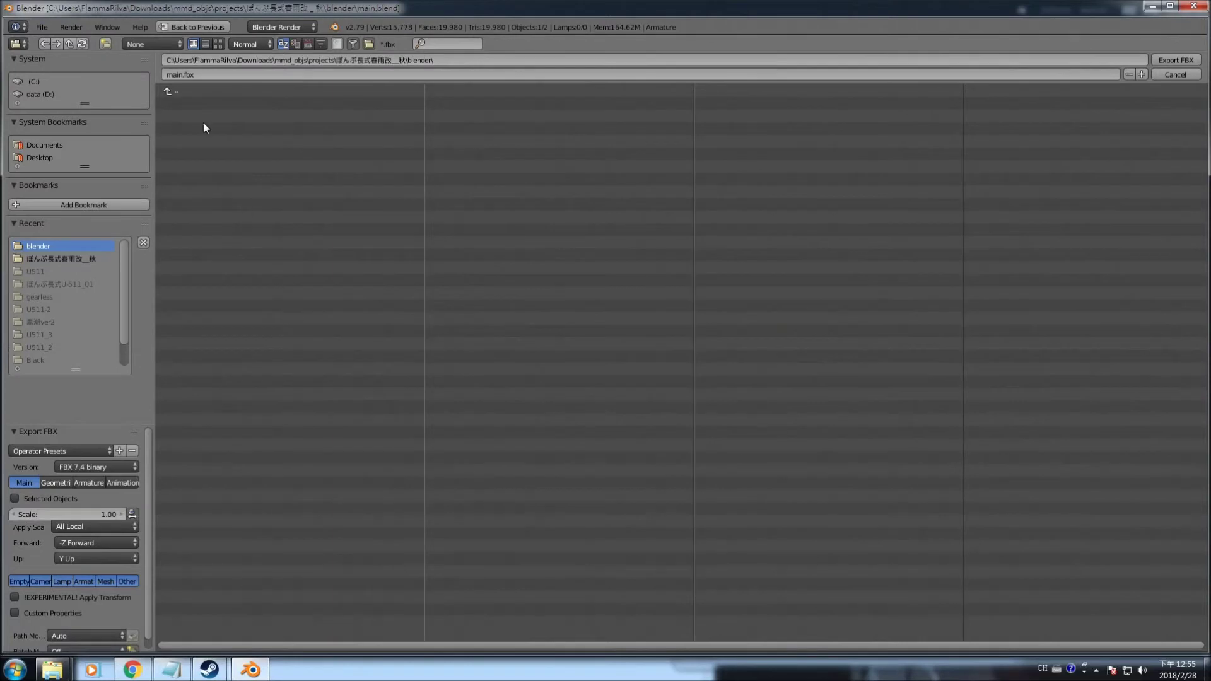
click(1171, 59)
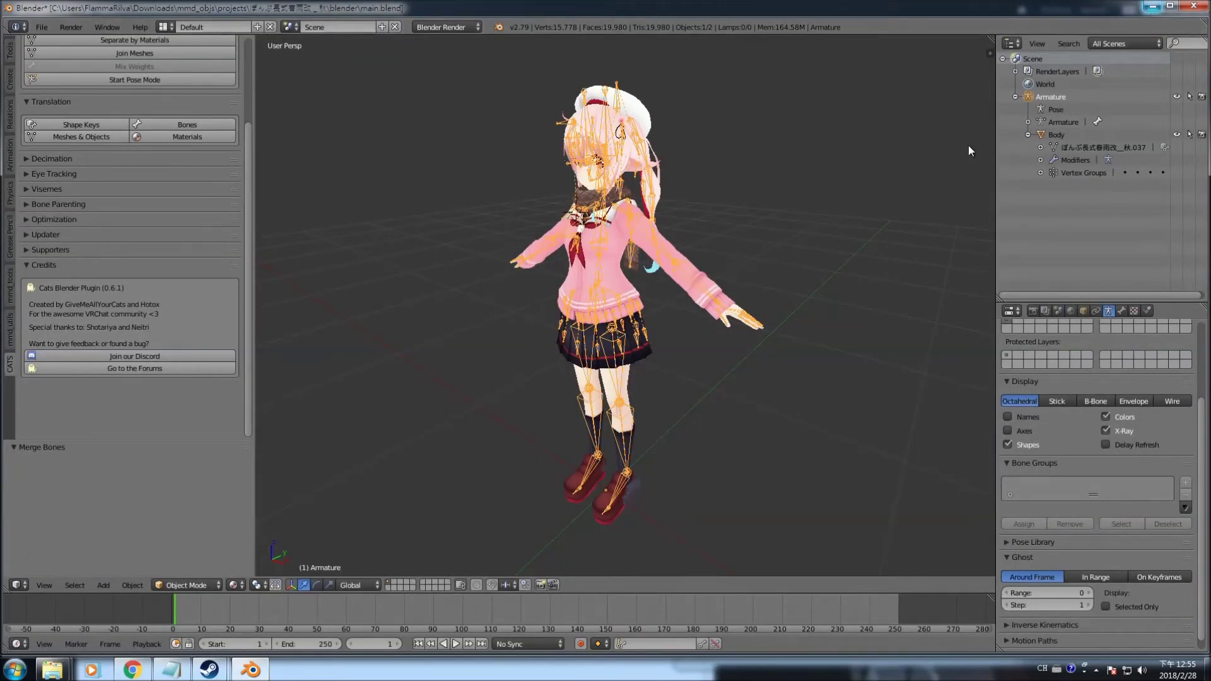
- Minimize Blender and launch Unity from the Start menu
click(1152, 8)
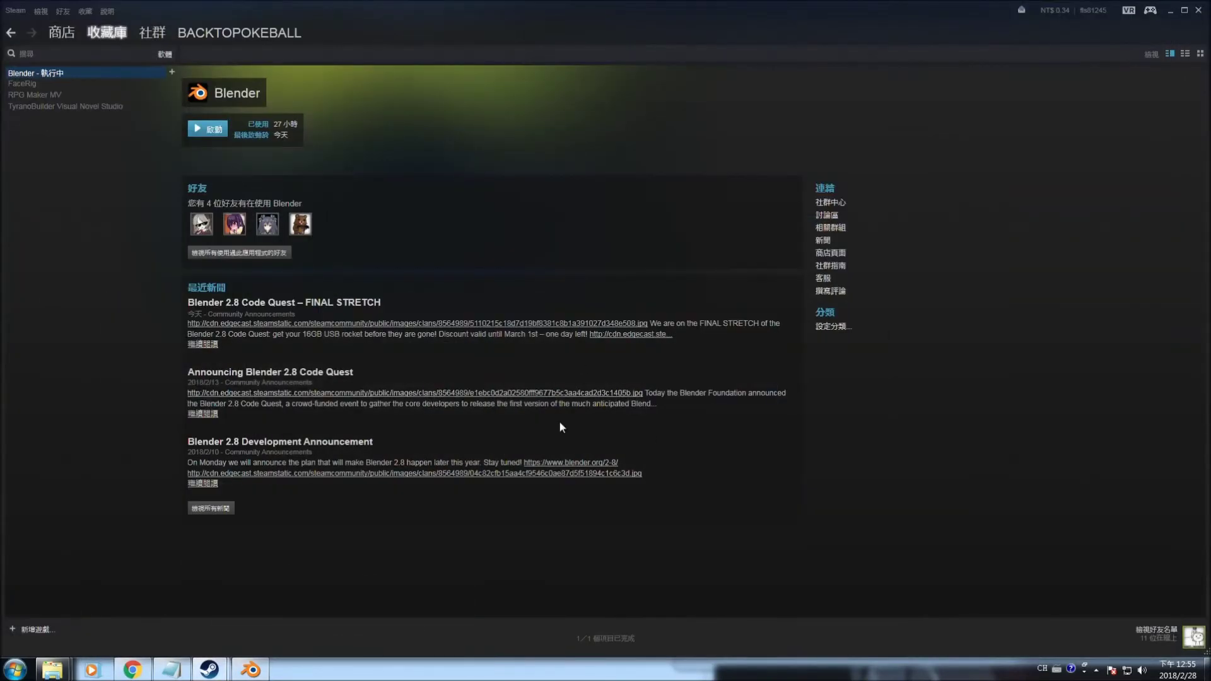
click(14, 668)
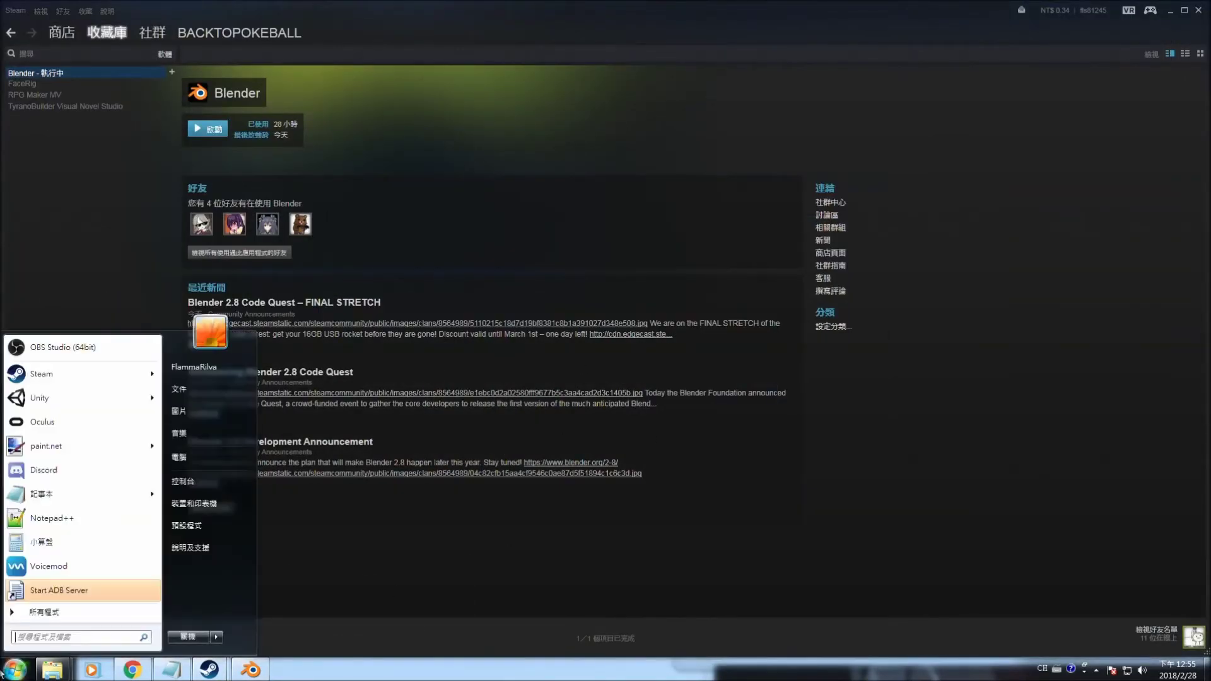
click(51, 399)
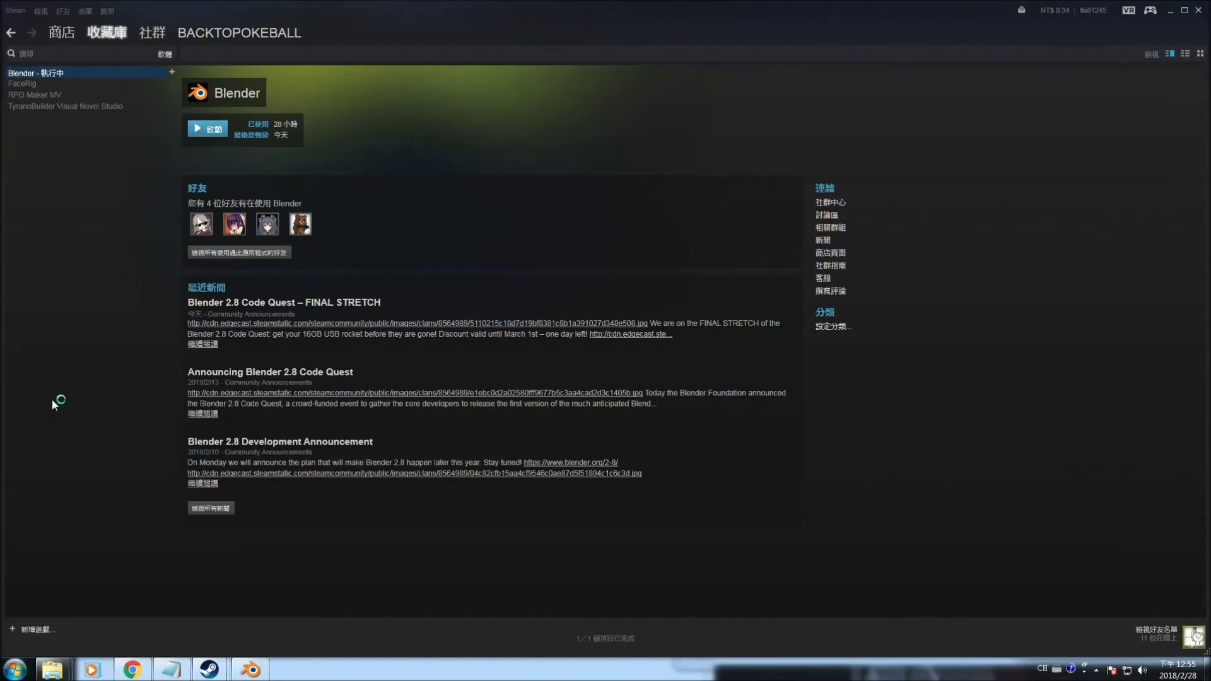
- Check the downloaded Unity installer in its folder, close Explorer, and return to the Unity launcher
mouse_move(133, 669)
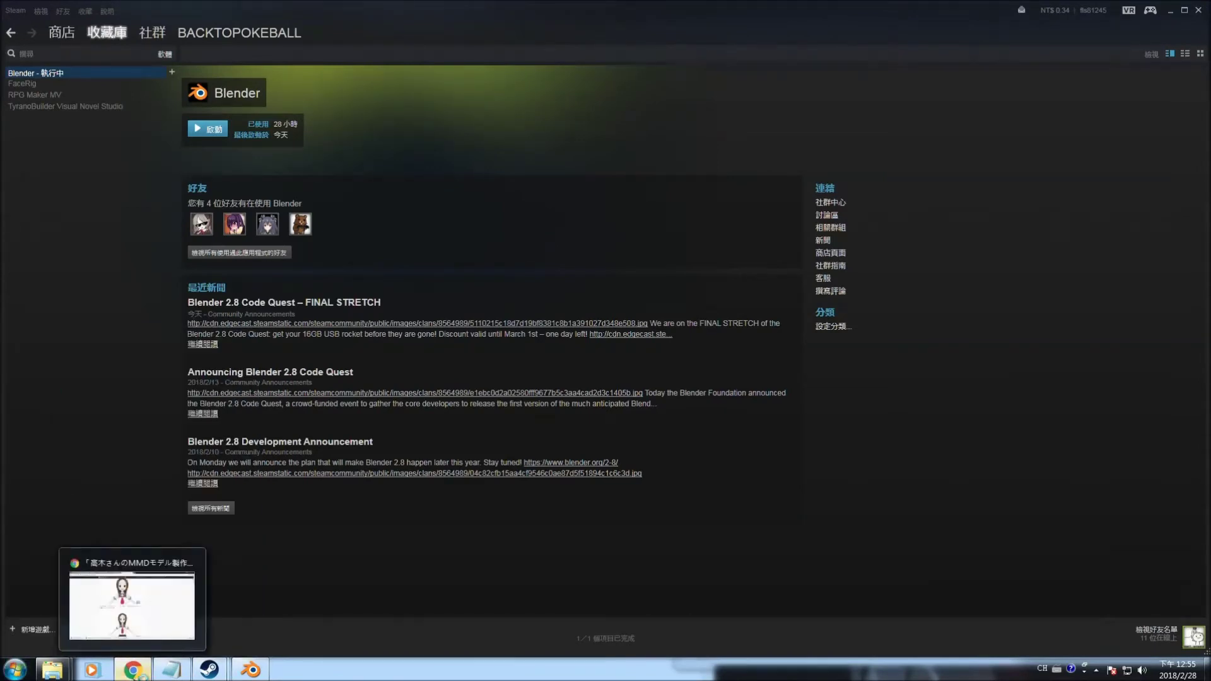
click(134, 614)
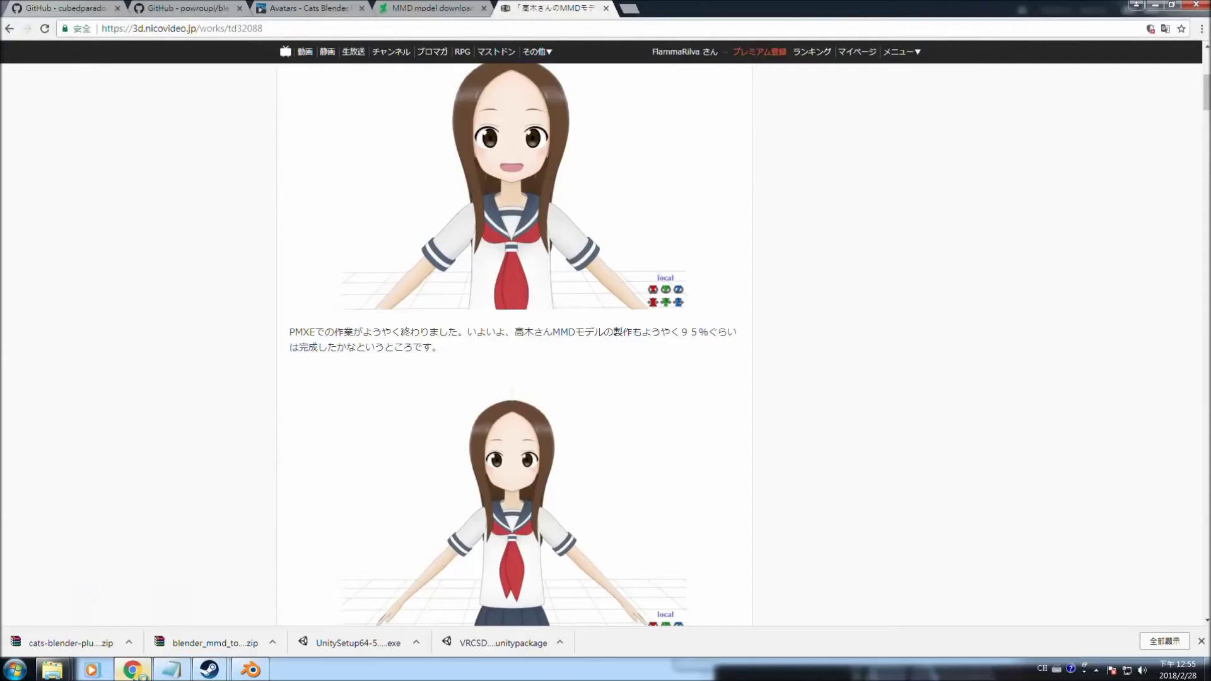
click(413, 643)
click(485, 600)
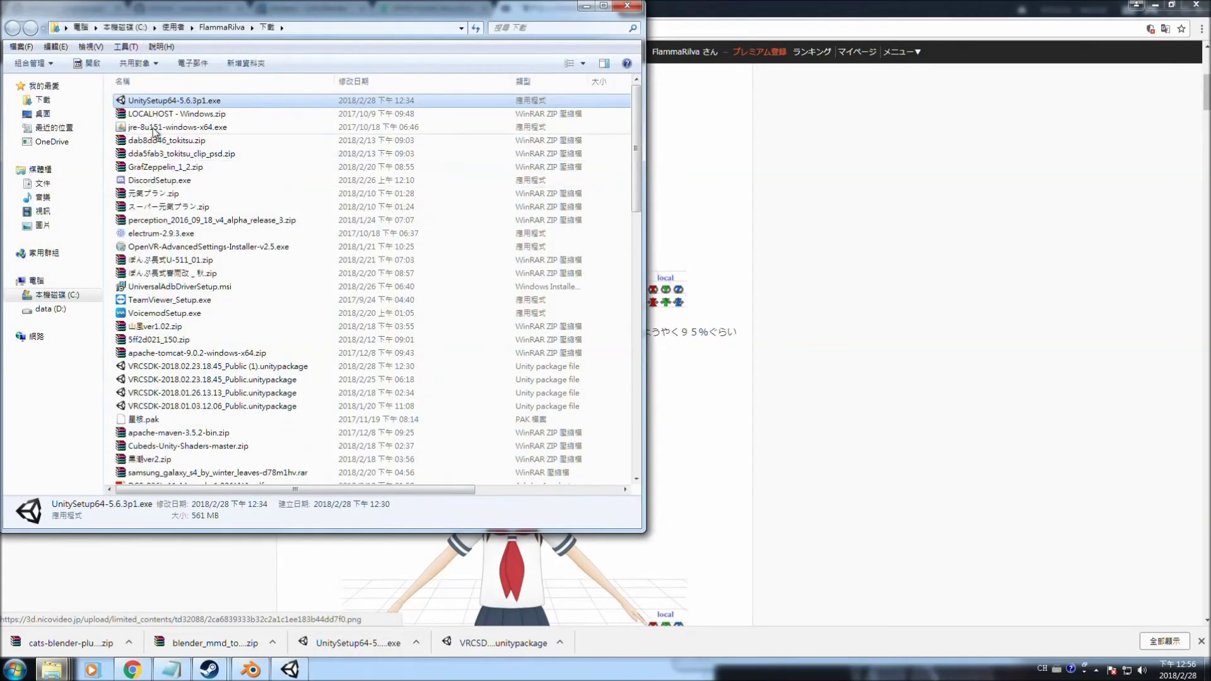
drag(264, 536, 208, 309)
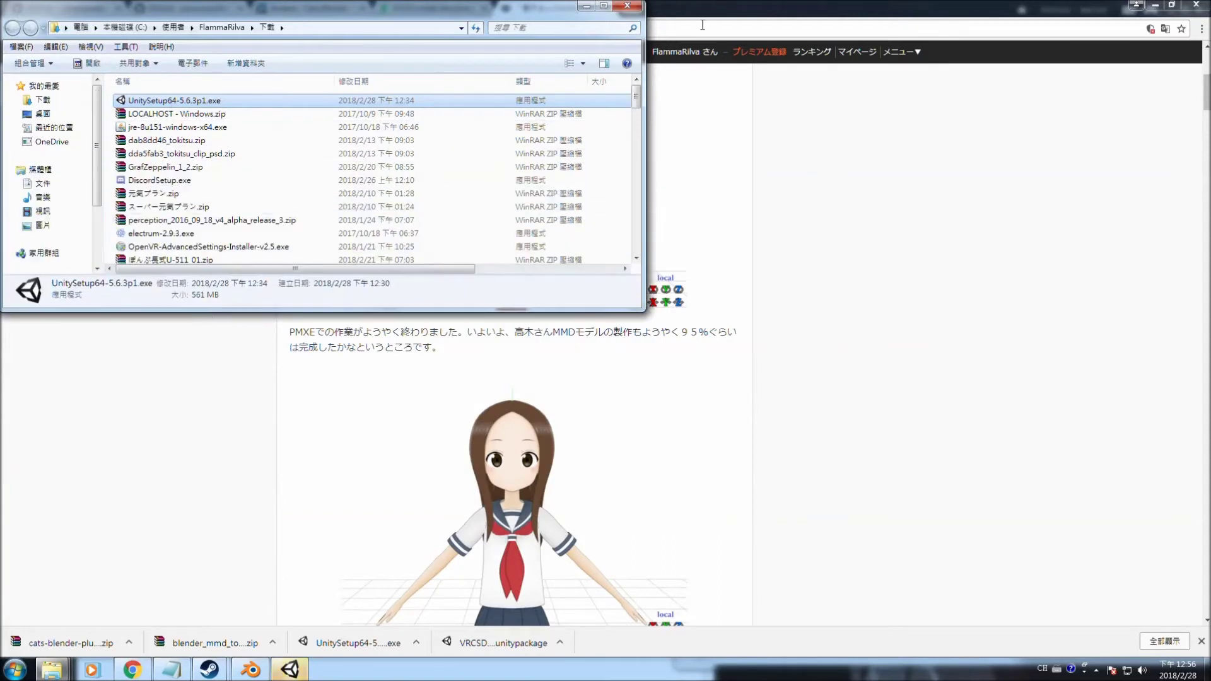
click(627, 6)
click(291, 669)
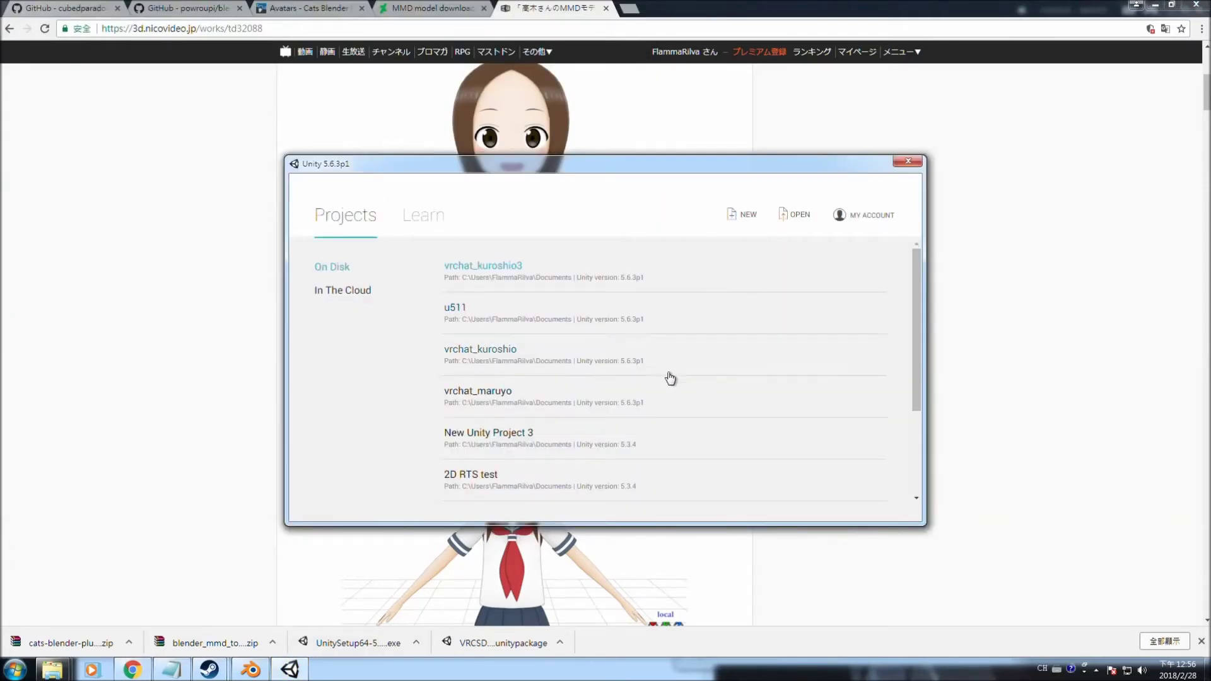
- Create a new 3D Unity project named sping_rain in Documents
click(743, 215)
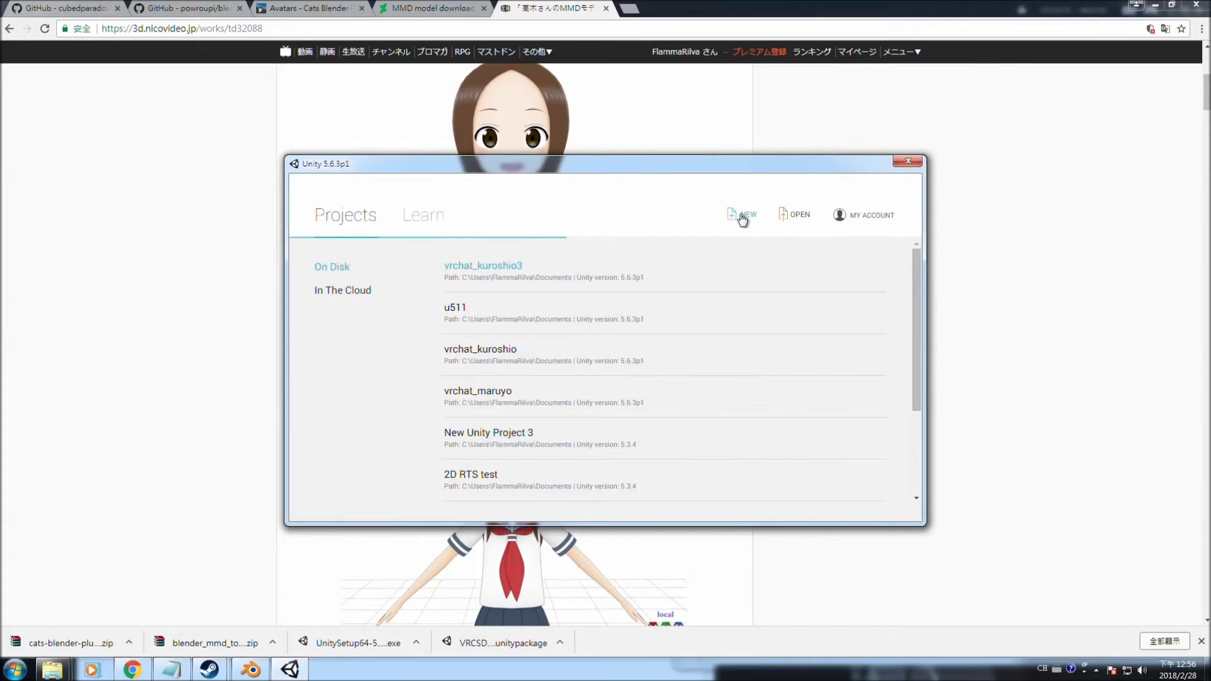
drag(548, 314, 235, 292)
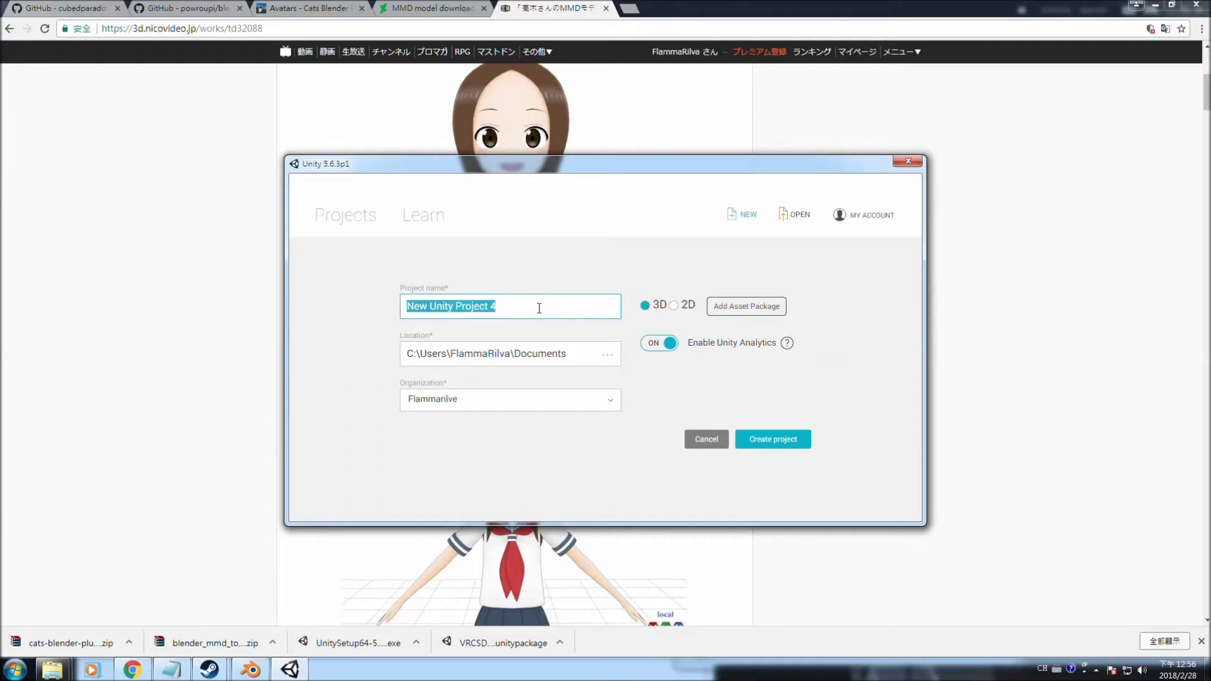
text(sping_rain)
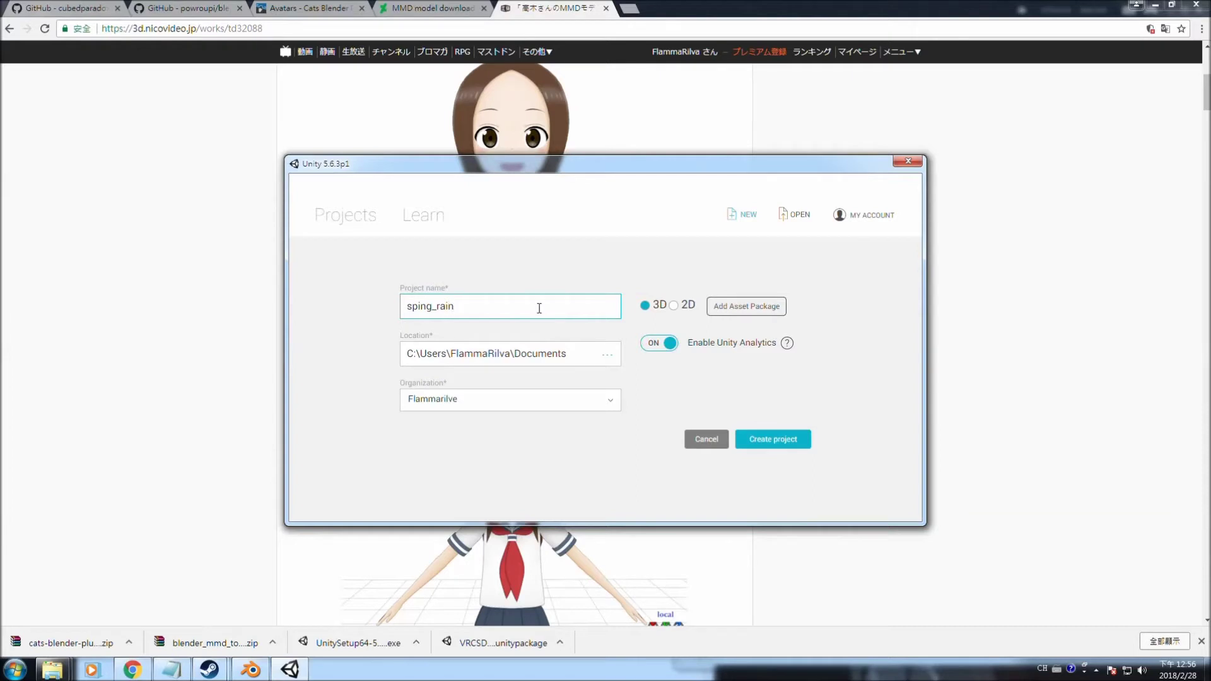
click(781, 441)
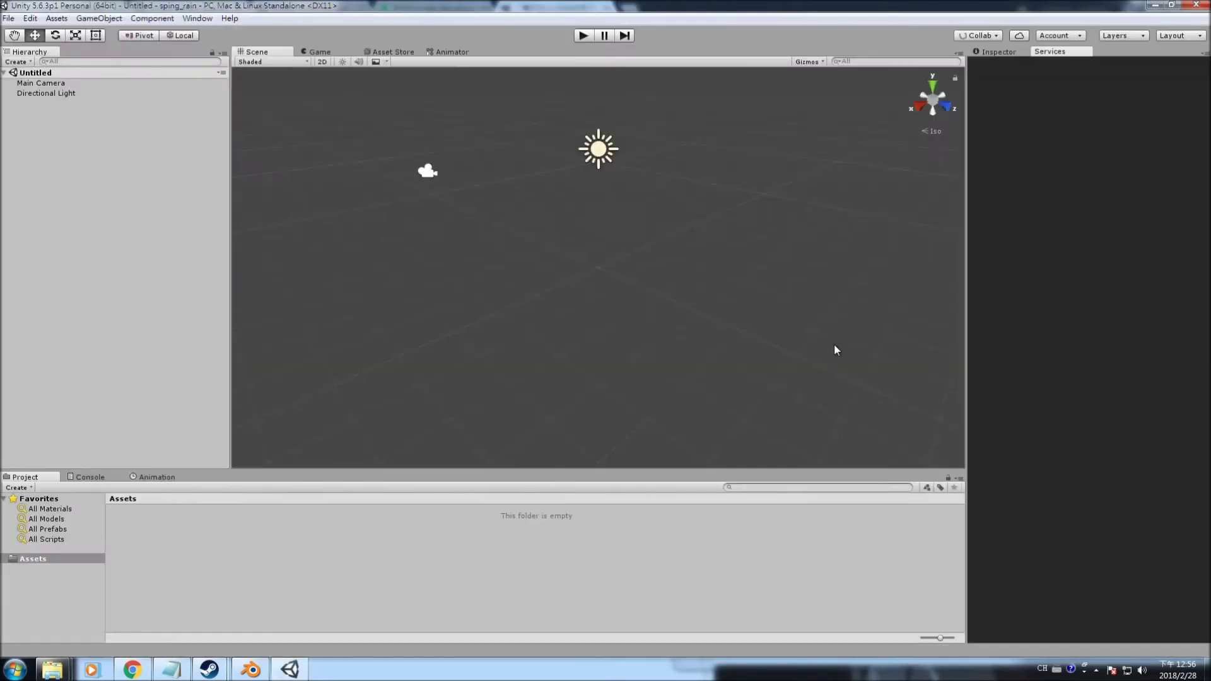
- Reveal the project's Assets folder in Explorer, enlarge the window, and open Assets
click(3, 74)
click(39, 559)
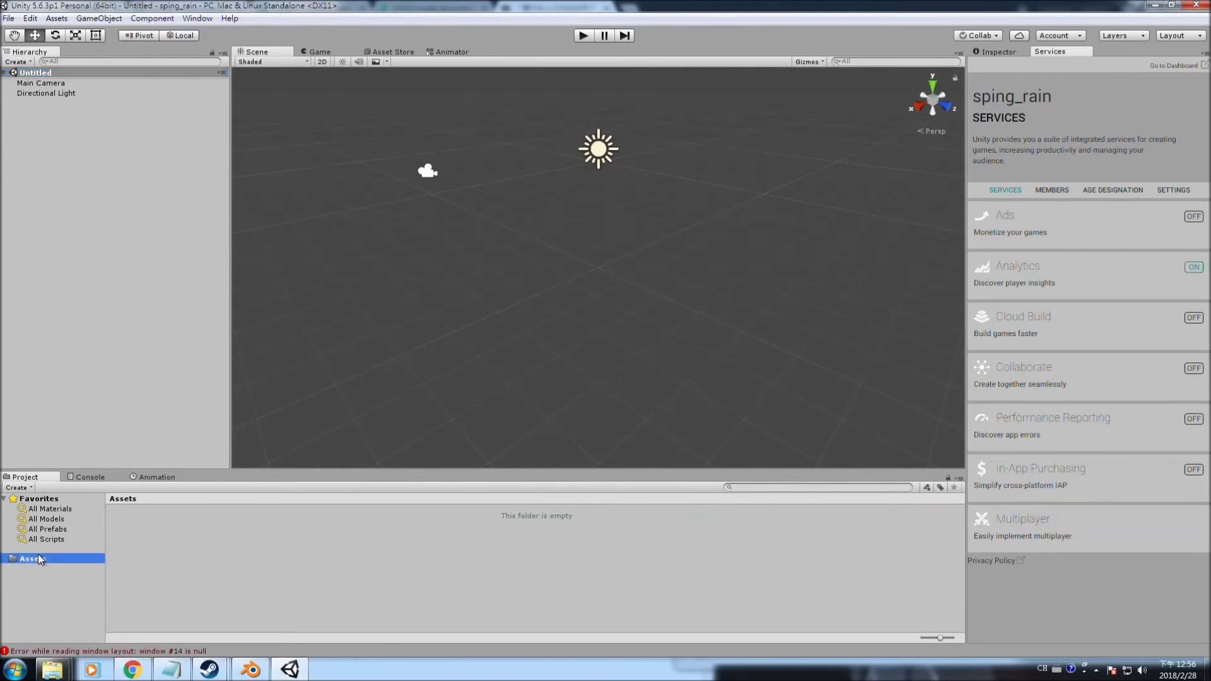
right_click(39, 563)
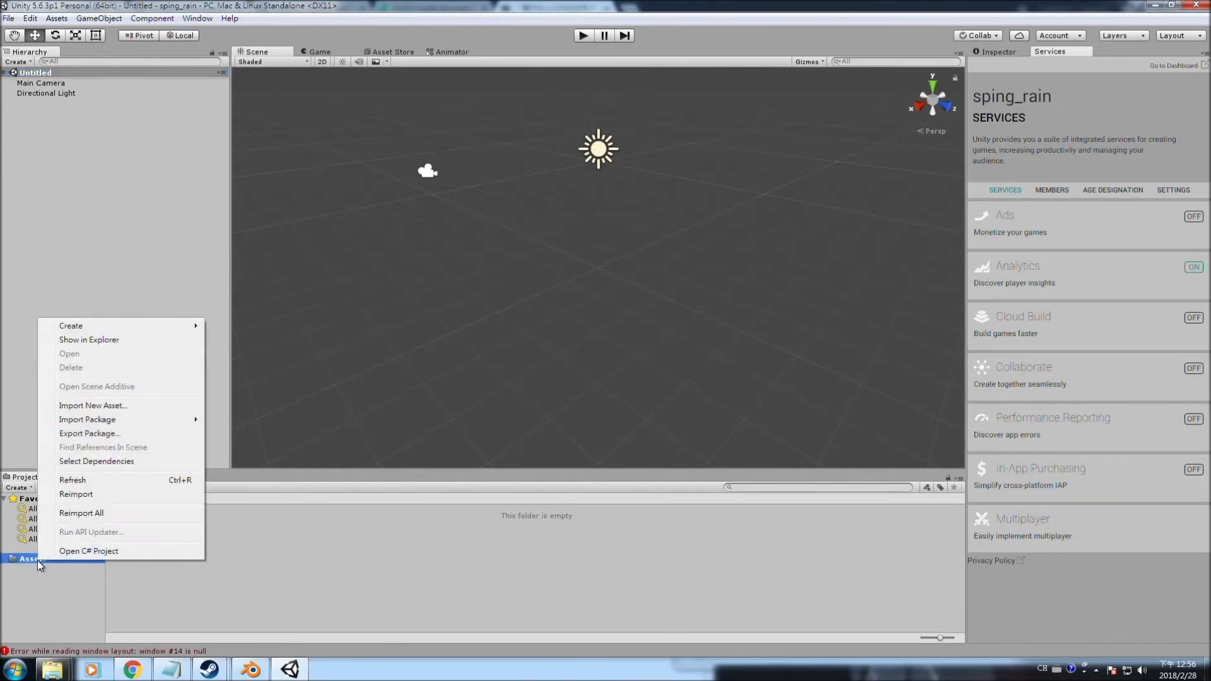
click(113, 343)
click(336, 210)
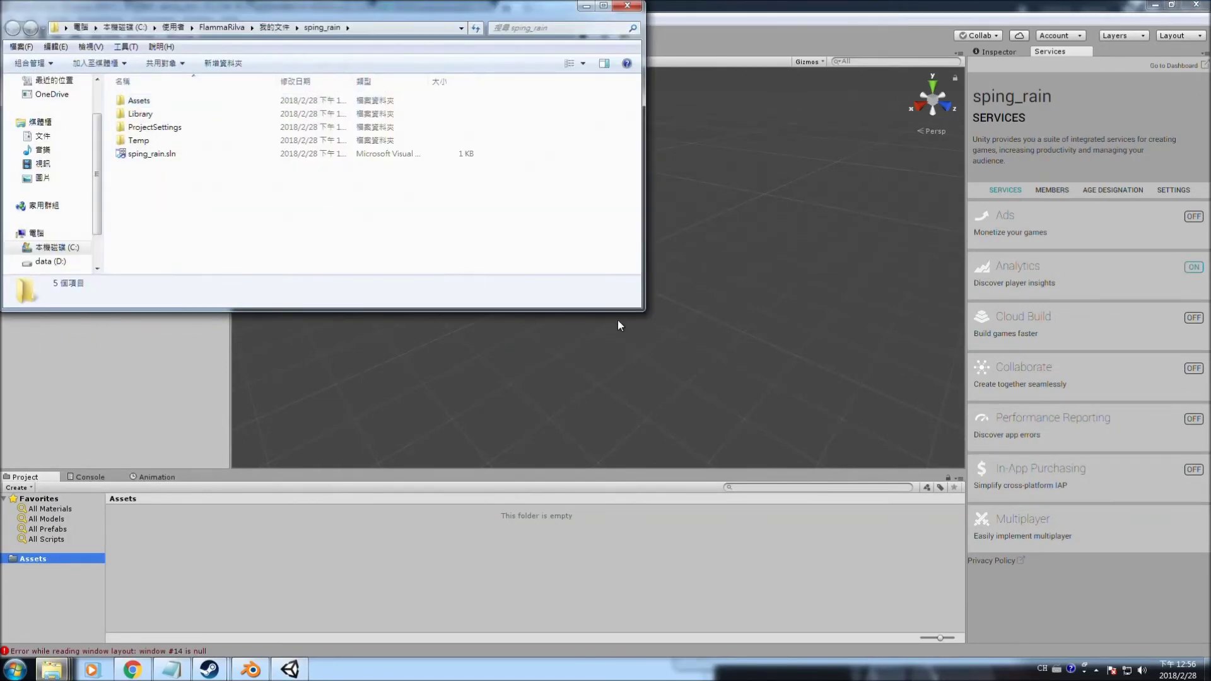
drag(638, 308, 830, 460)
double_click(139, 100)
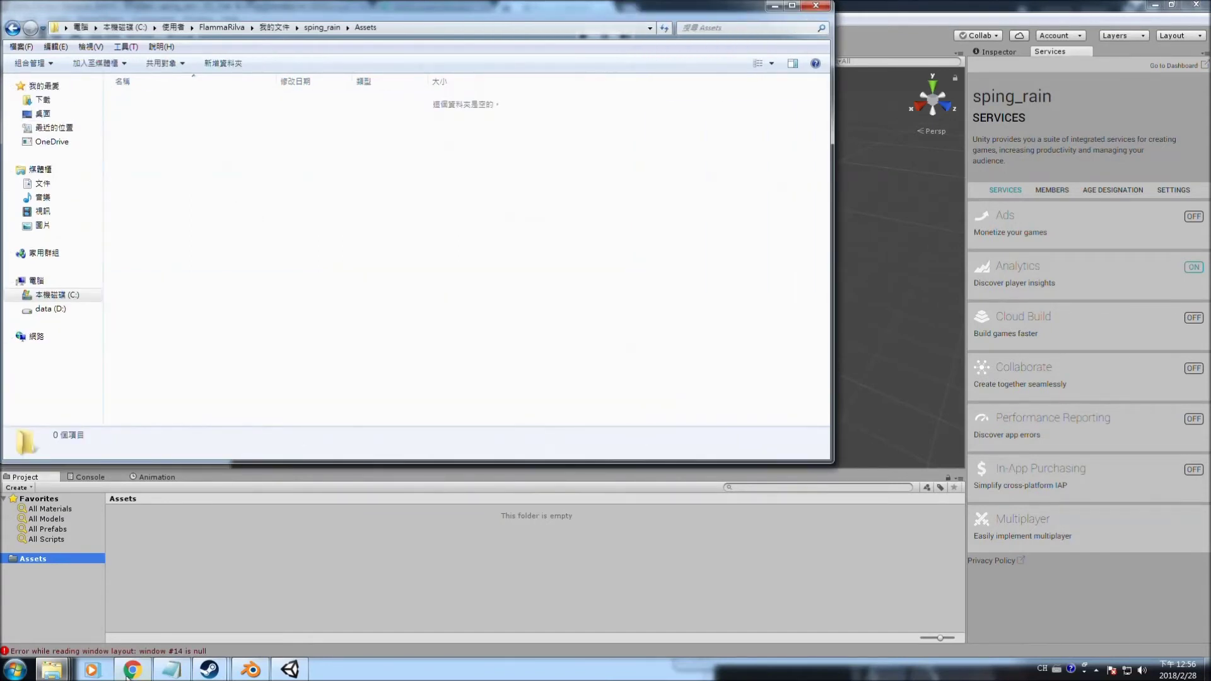
- Bring up the Start menu to reach the user's folders
mouse_move(63, 673)
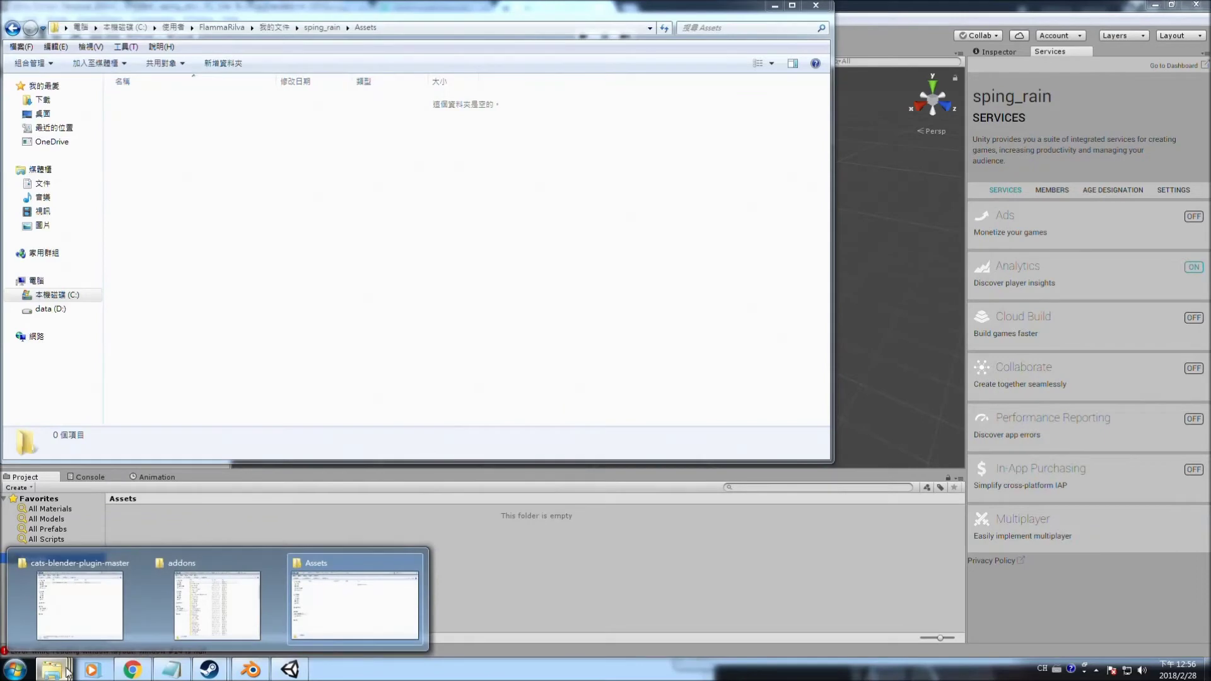
mouse_move(200, 639)
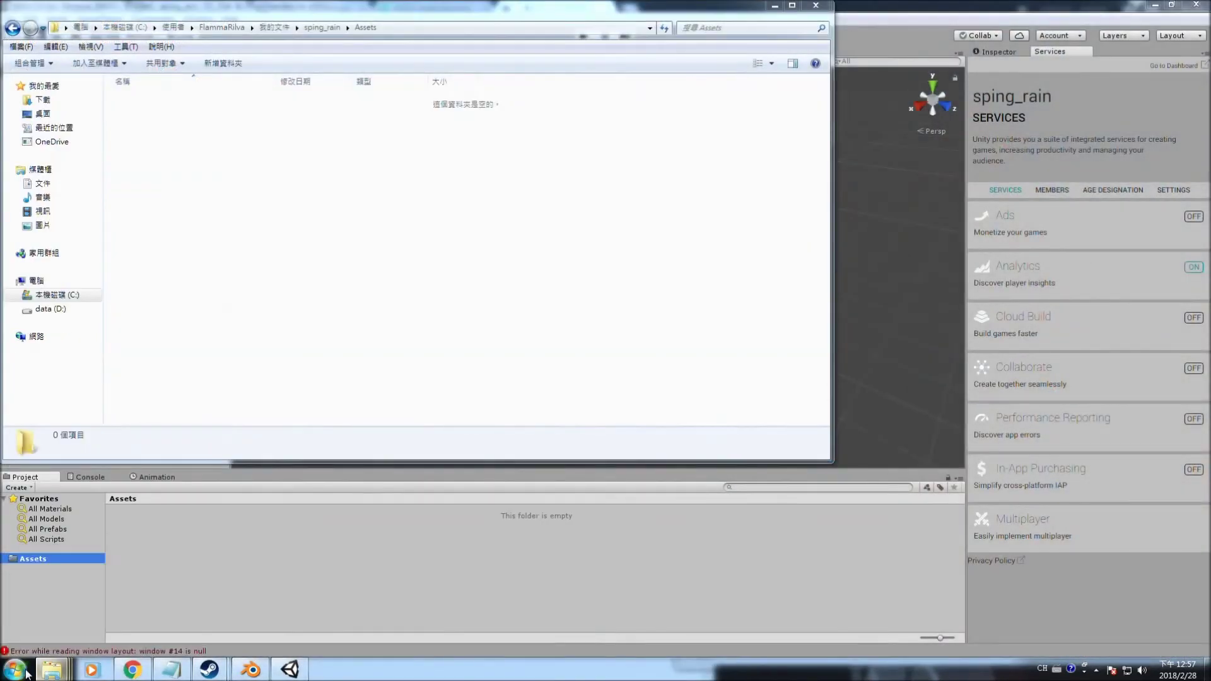
key(super)
- Navigate Downloads > mmd_objs > plugins > Cubeds-Unity-Shaders-master to the shader package's Assets folder
click(194, 366)
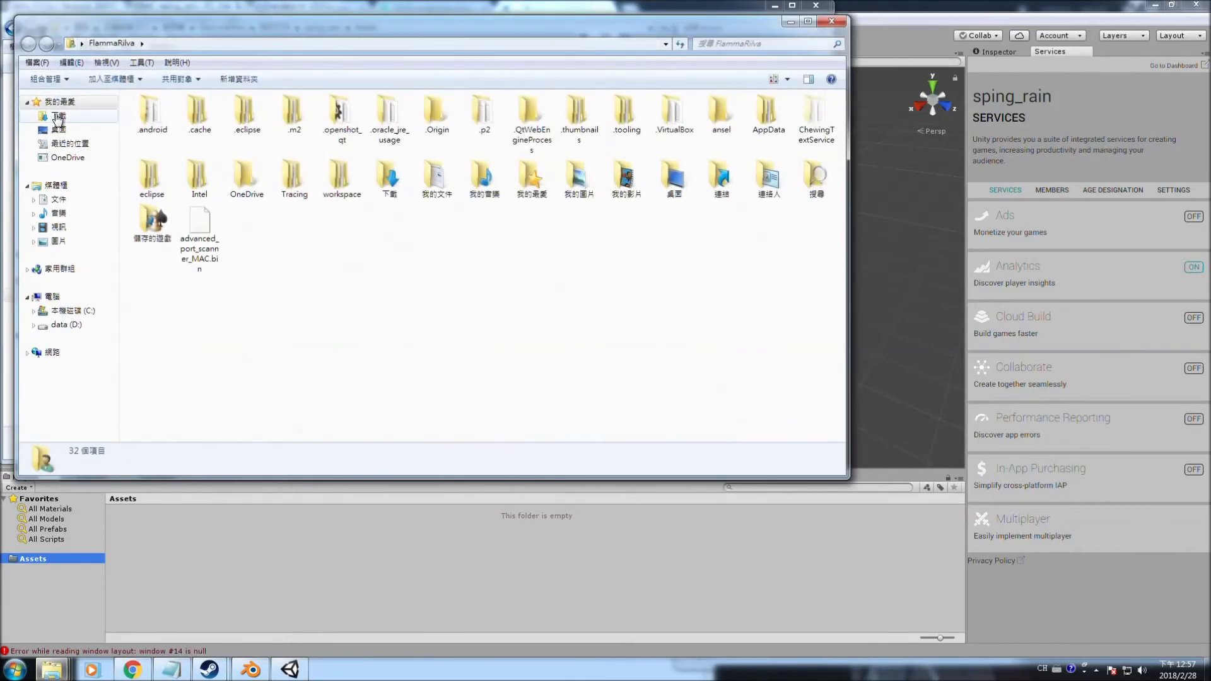
click(59, 115)
drag(320, 26, 816, 160)
click(673, 252)
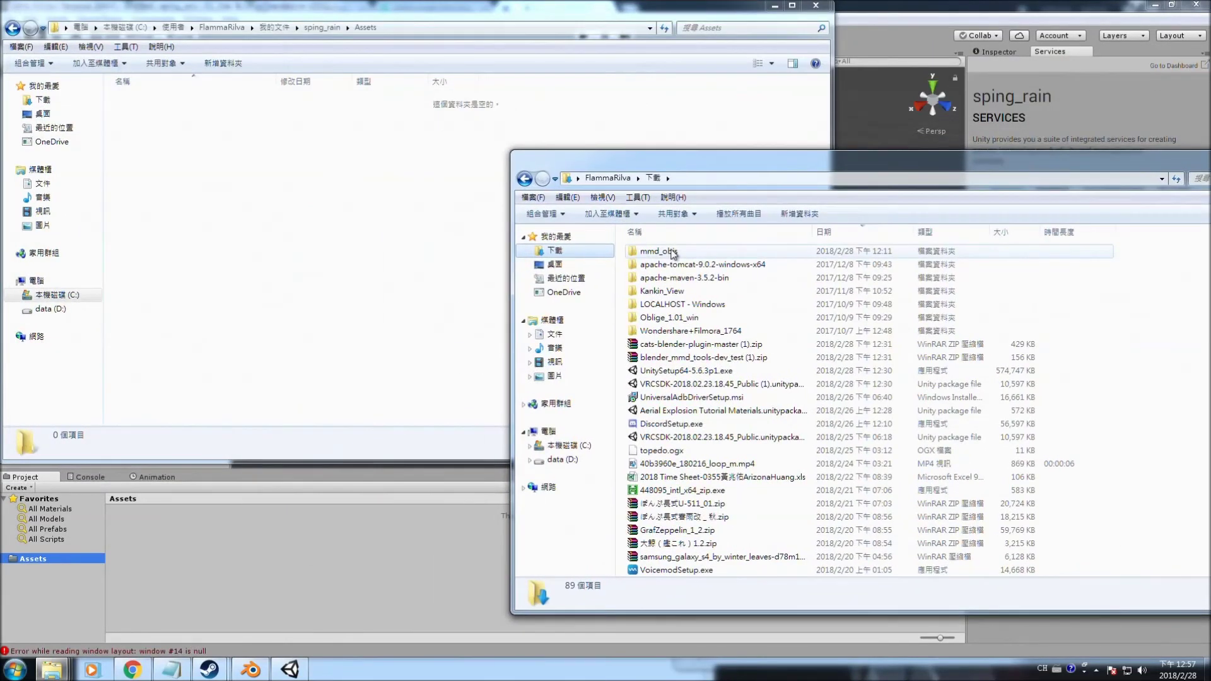
double_click(674, 252)
double_click(655, 252)
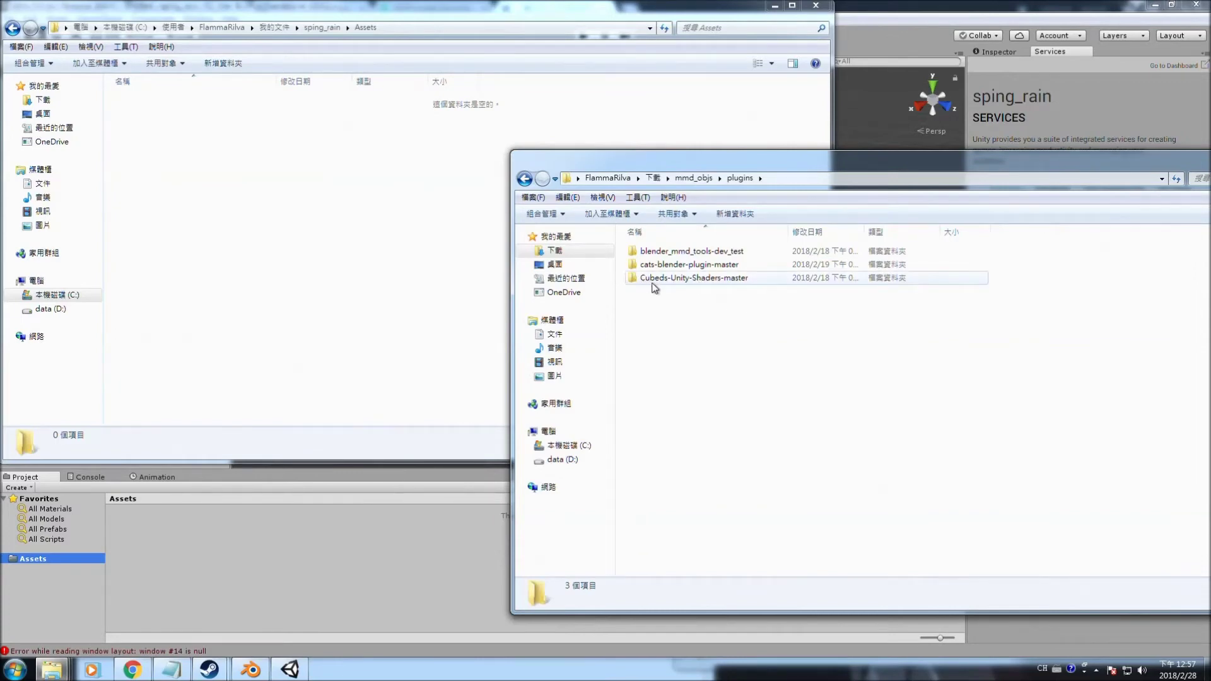
double_click(698, 281)
double_click(695, 253)
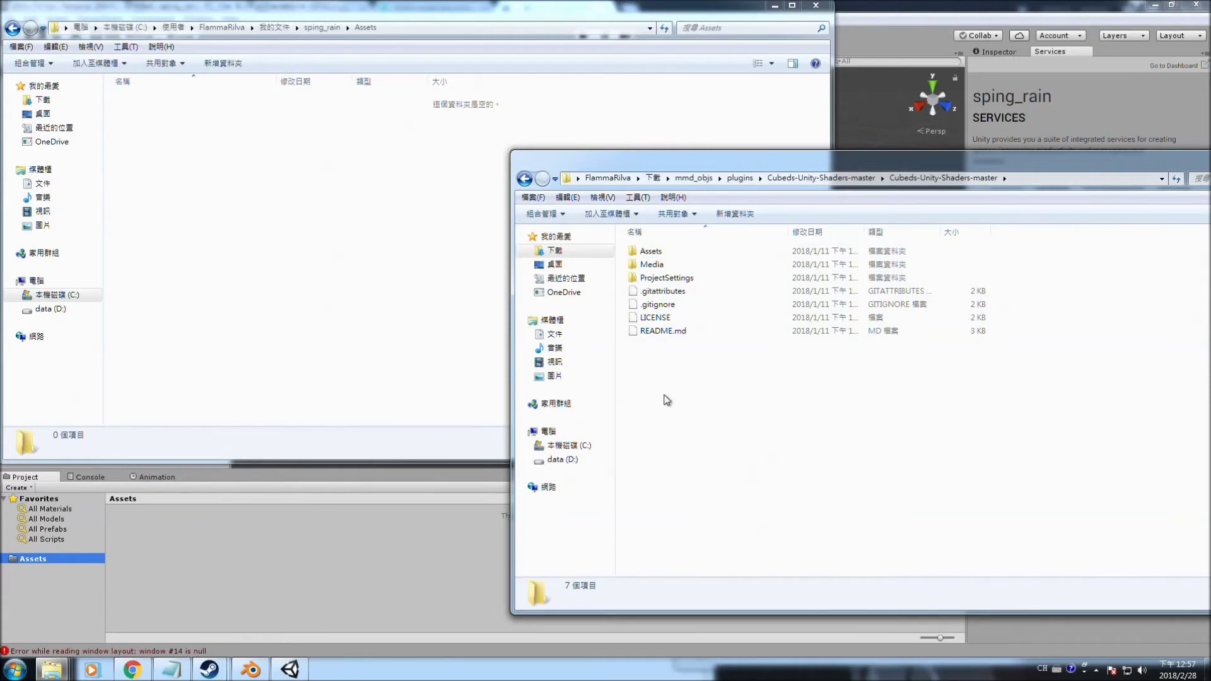
double_click(663, 254)
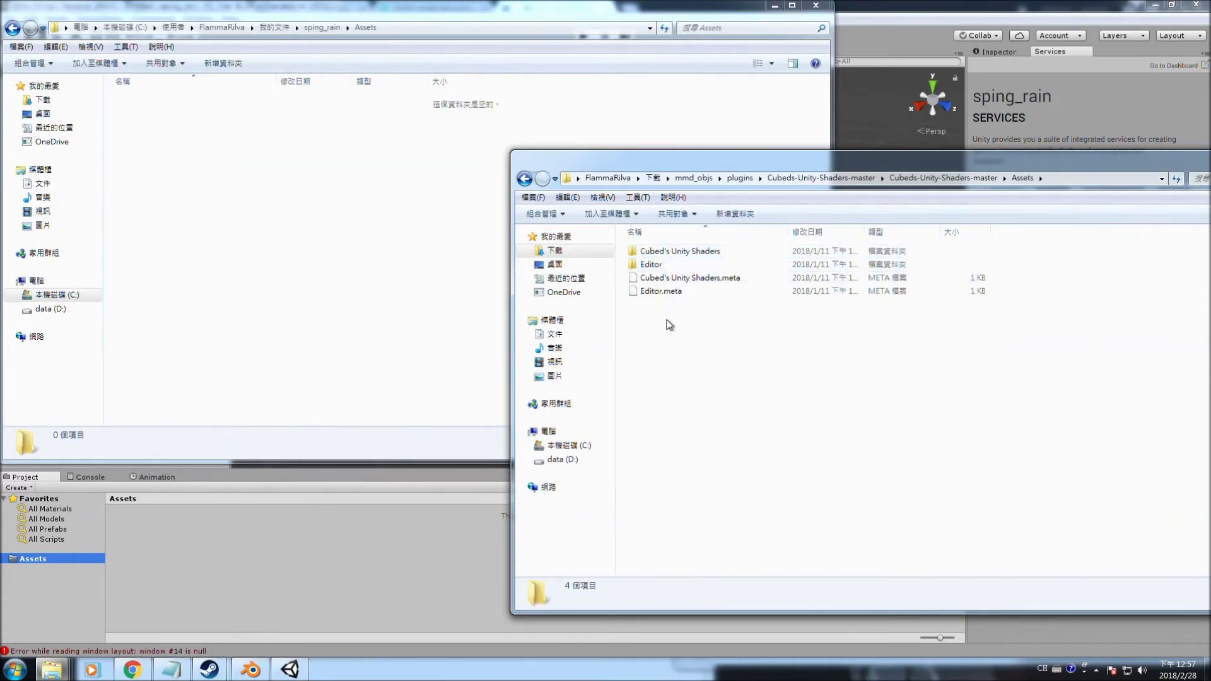
- Copy all four shader asset items and paste them into the project's Assets folder
key(ctrl+a)
right_click(660, 258)
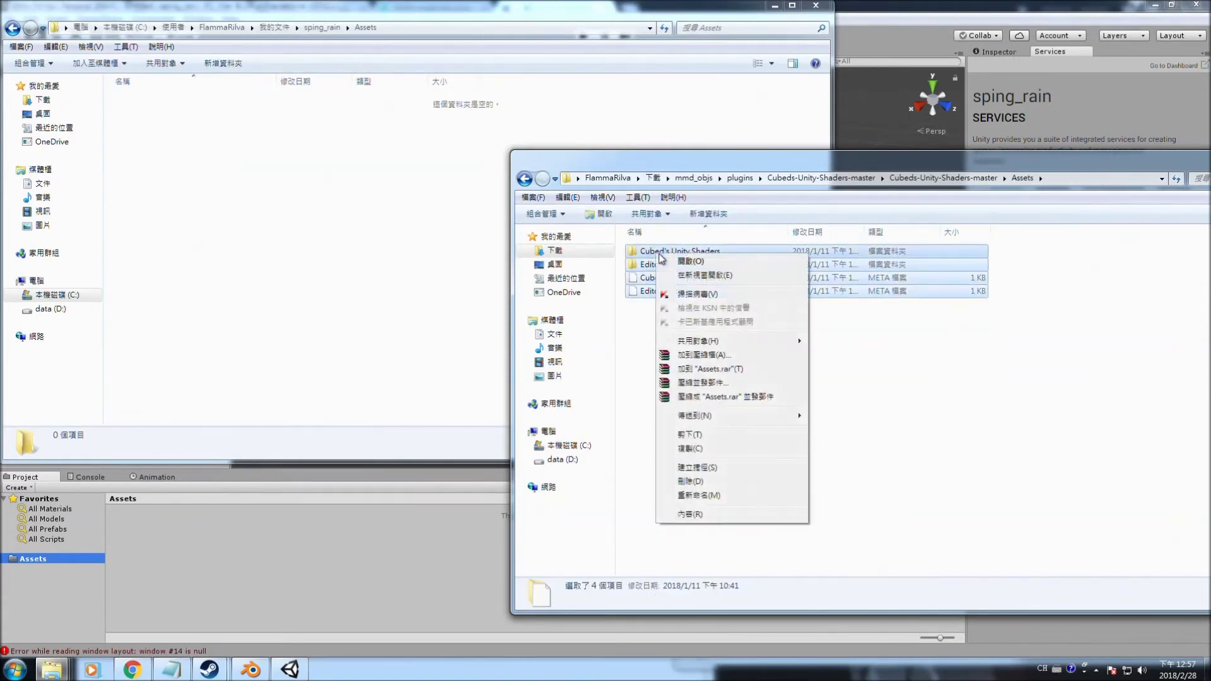
click(713, 450)
right_click(324, 170)
click(369, 258)
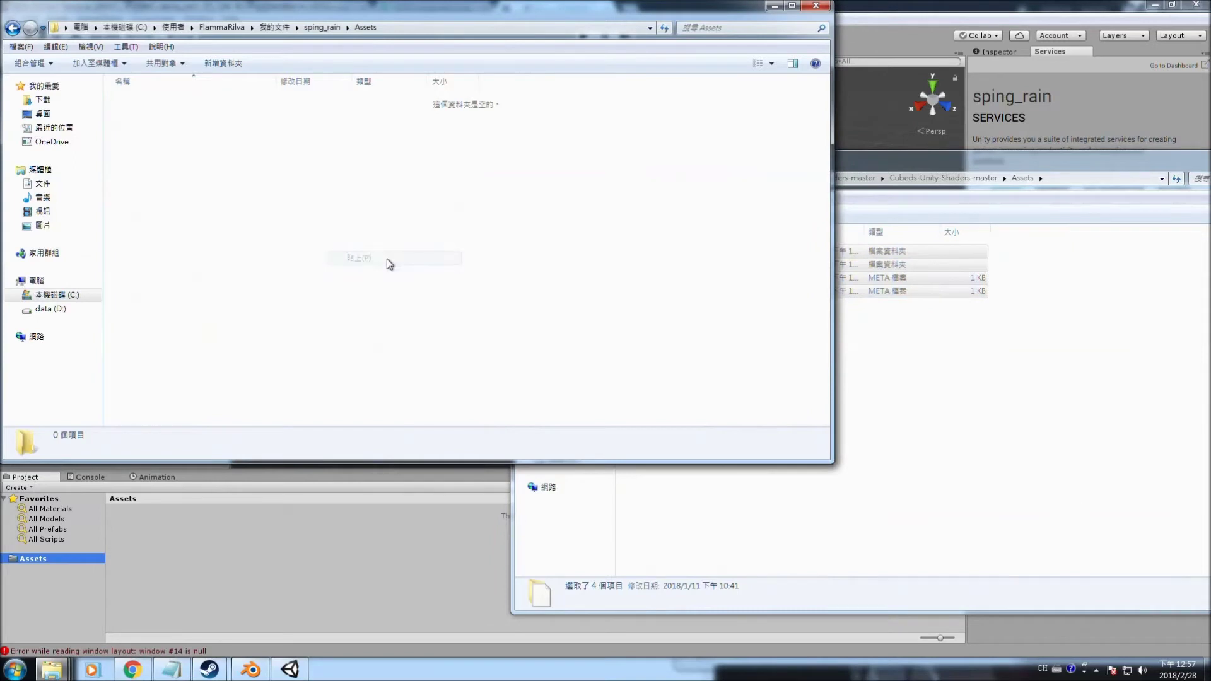
- Create a folder named models in Assets and open it
right_click(247, 217)
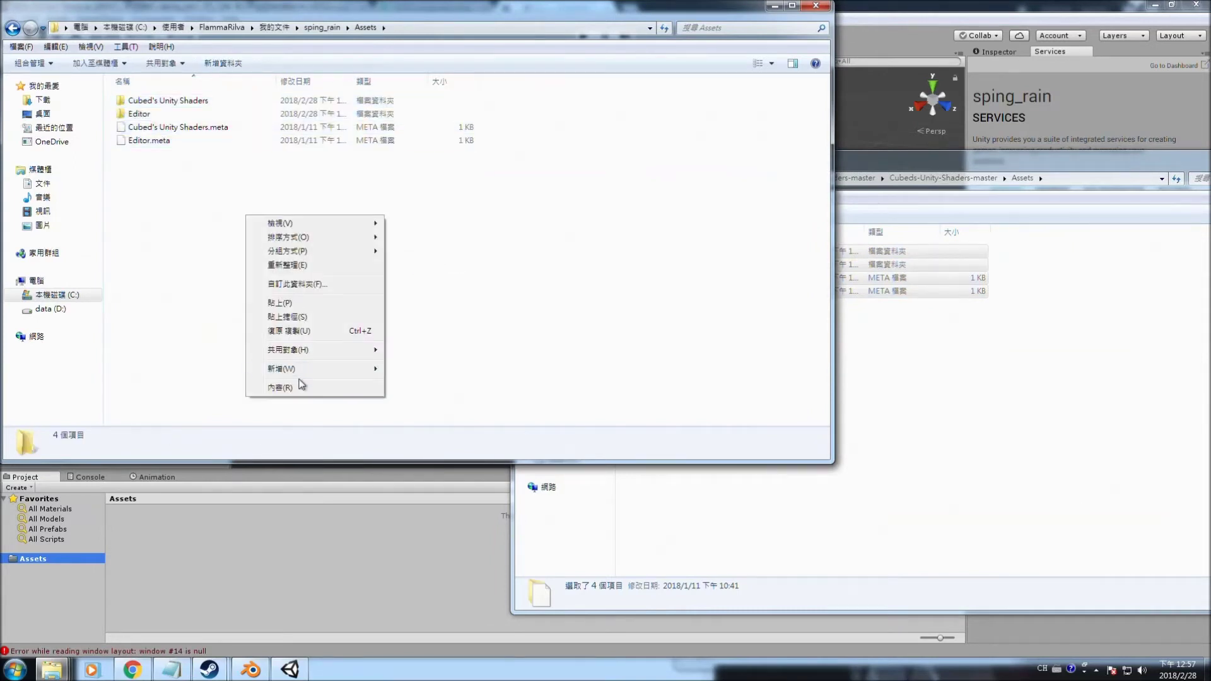
mouse_move(303, 371)
click(472, 372)
text(models)
key(Return)
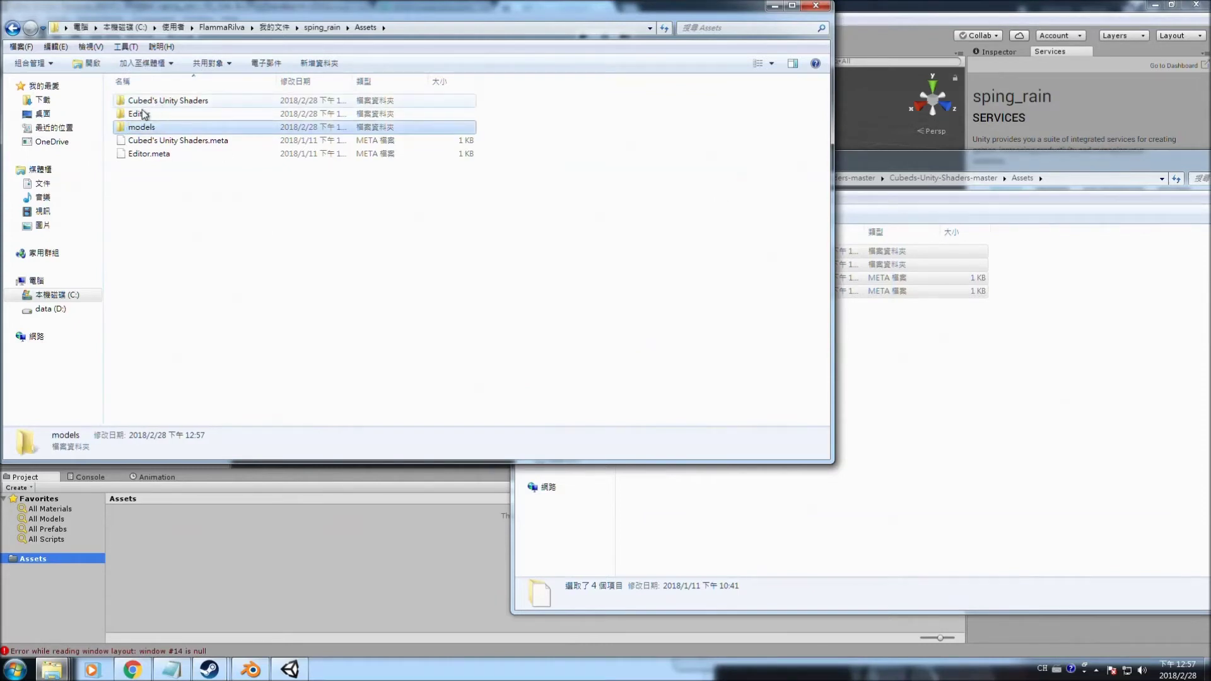
key(Return)
- Create a sping_rain folder inside models
right_click(219, 227)
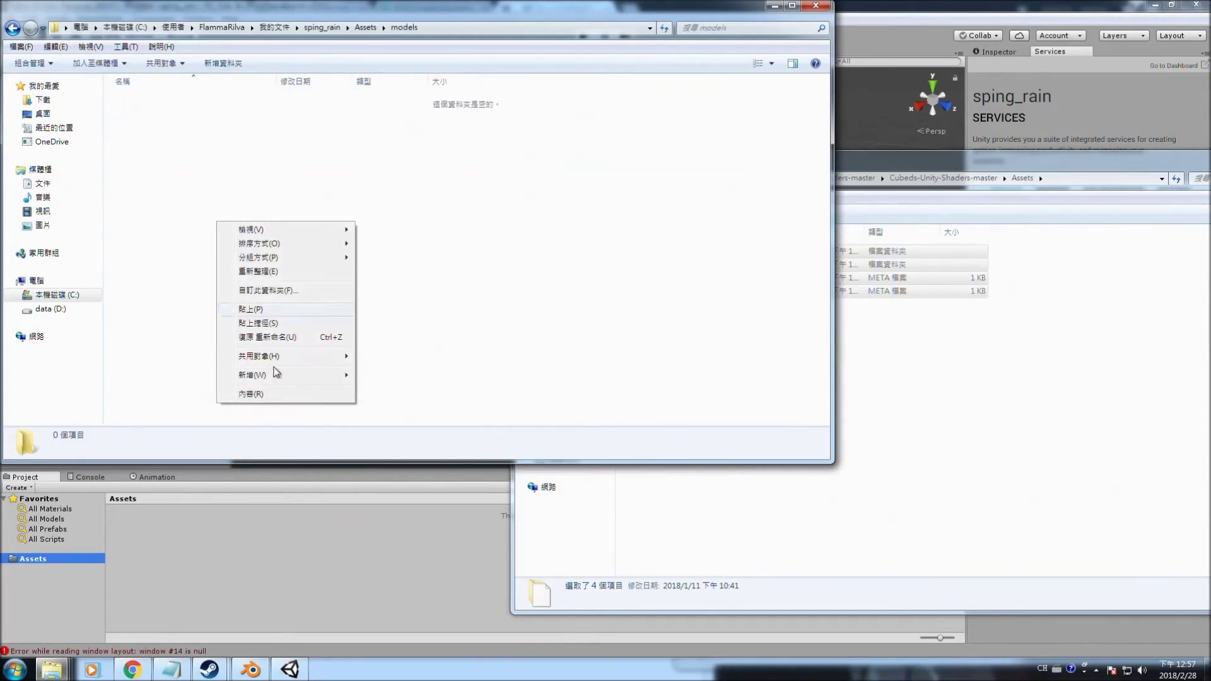
mouse_move(305, 377)
click(399, 376)
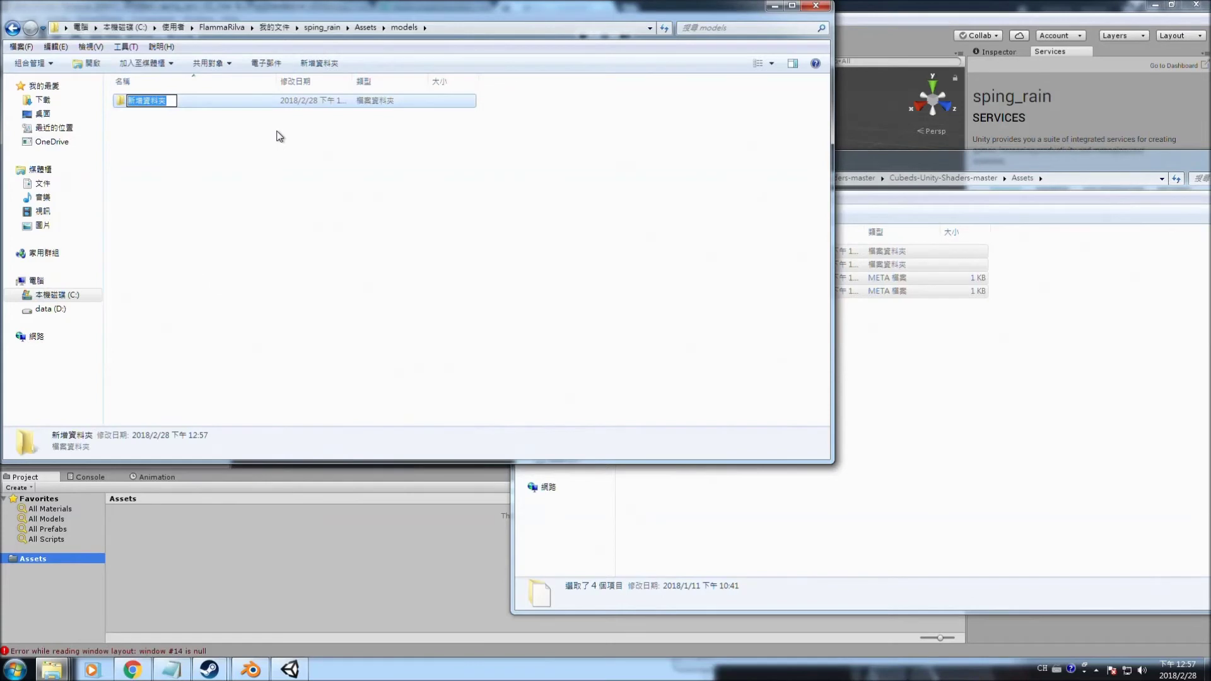
text(sping_)
key(F11)
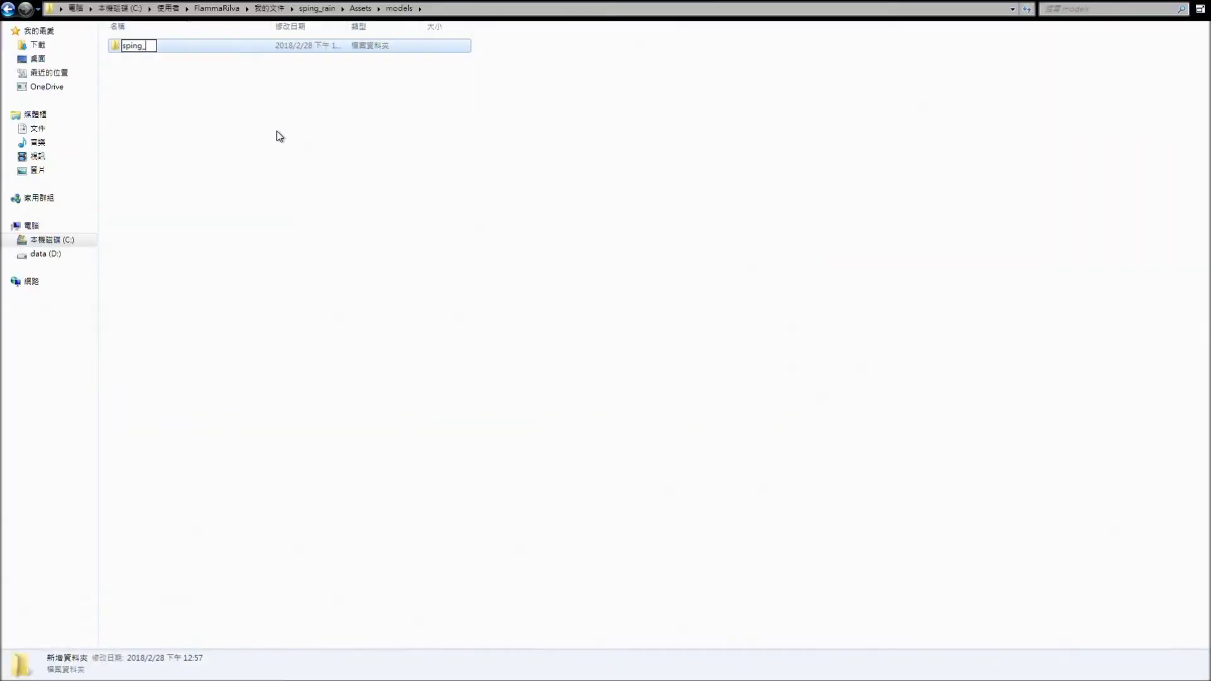
text(rain)
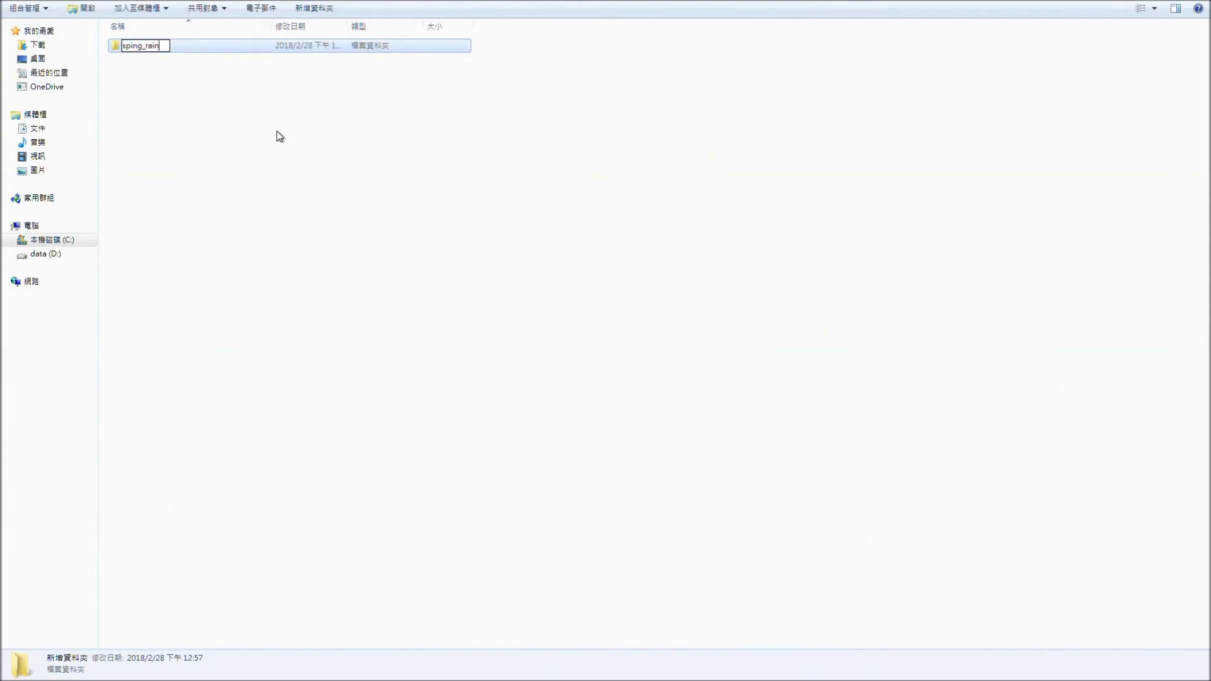
key(F11)
key(Return)
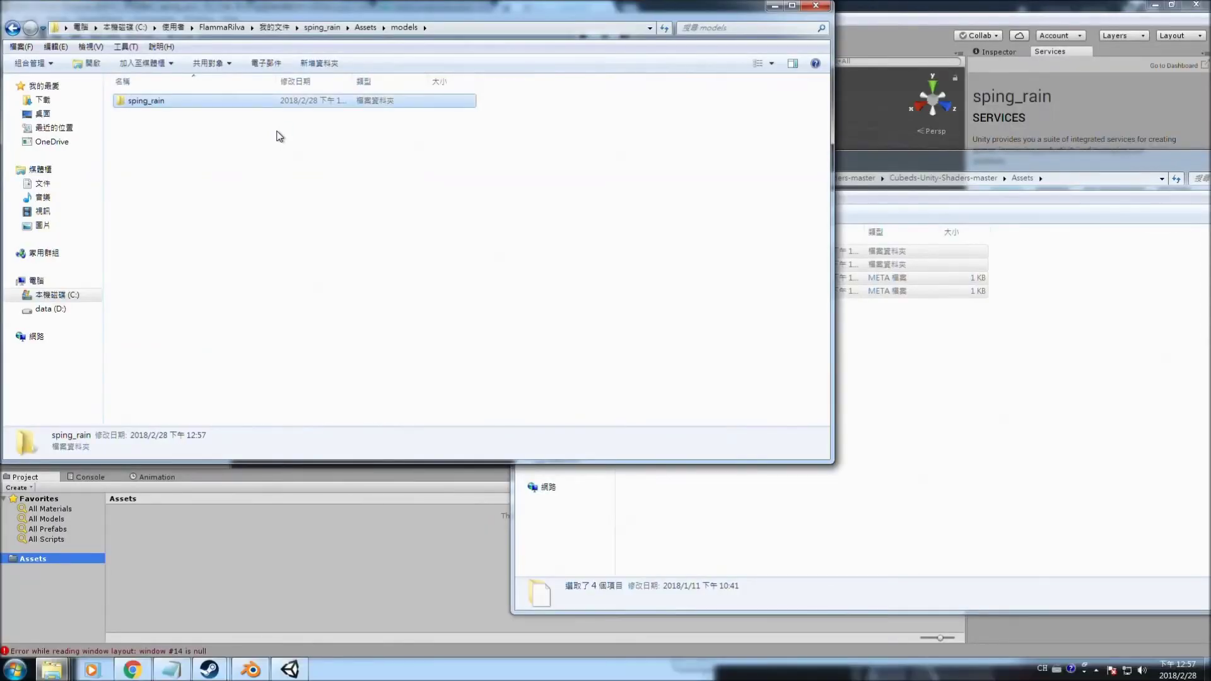
- Open sping_rain beside the ぽんぷ長式春雨改_秋 model's file folder from Downloads > mmd_objs > projects
double_click(159, 101)
drag(251, 13, 390, 60)
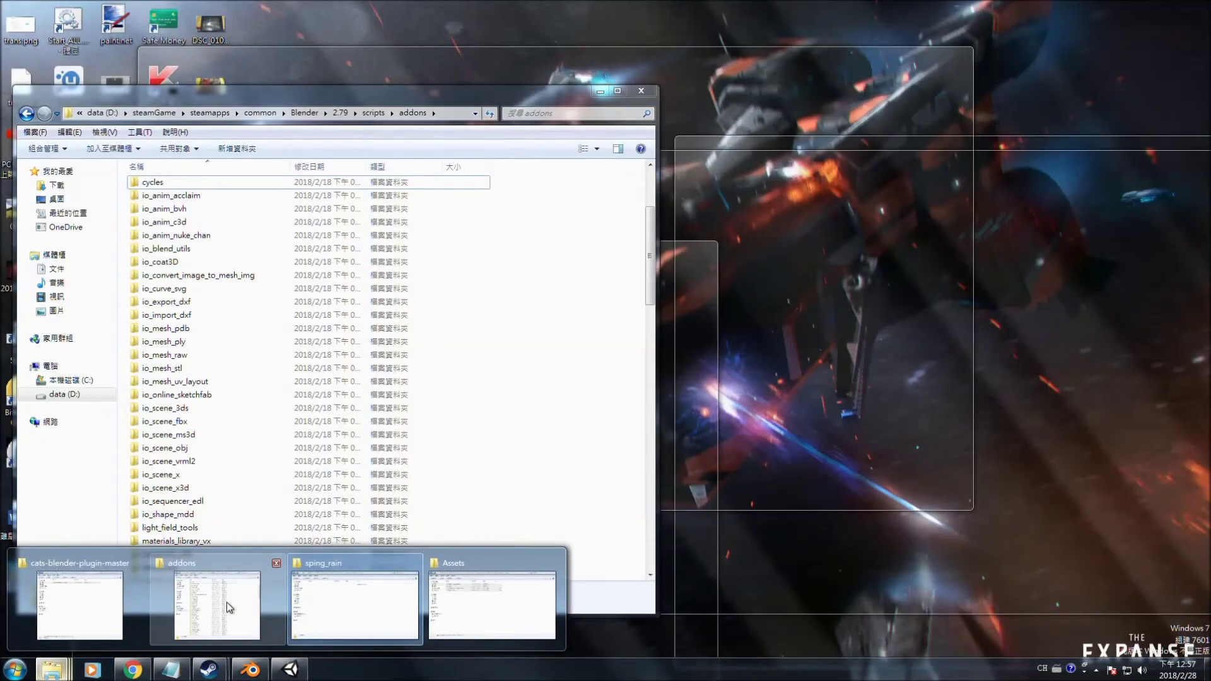
mouse_move(330, 614)
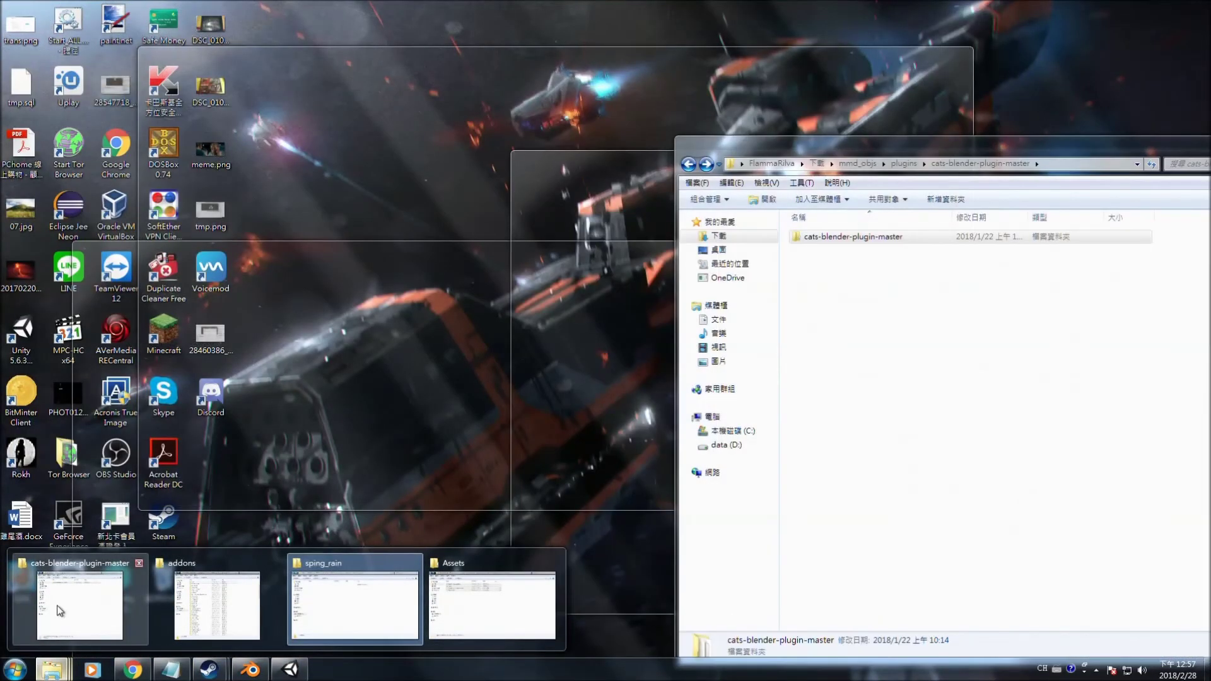
click(25, 671)
click(210, 376)
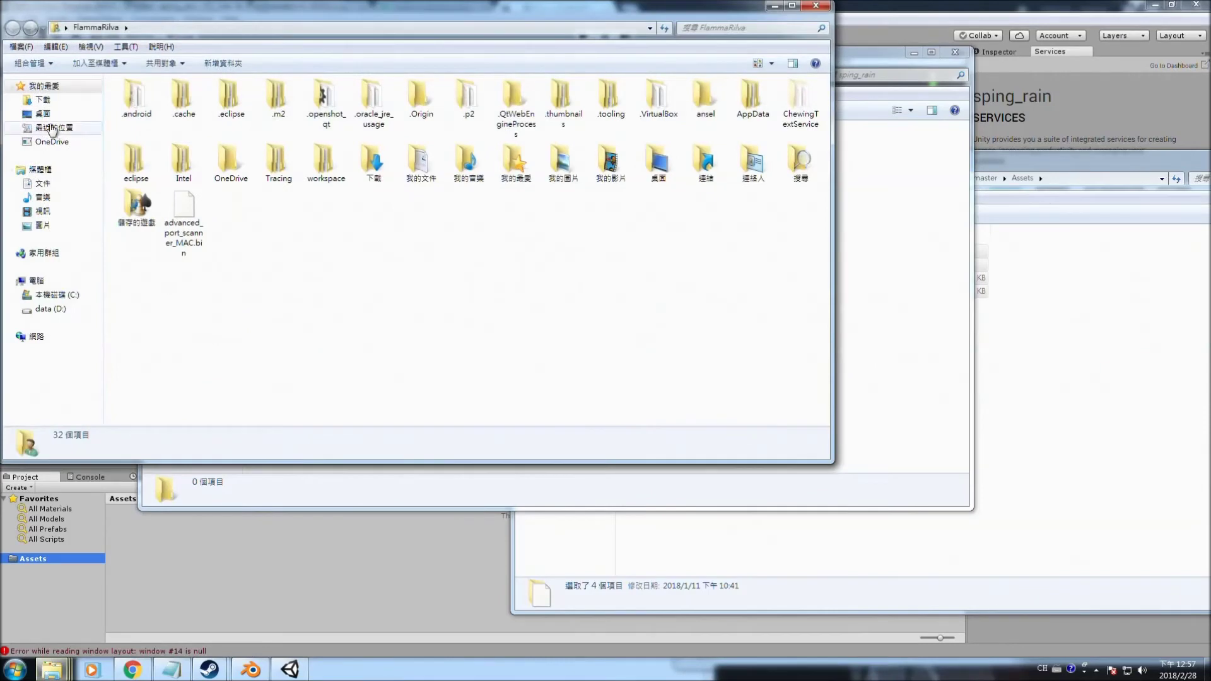
click(30, 98)
click(165, 113)
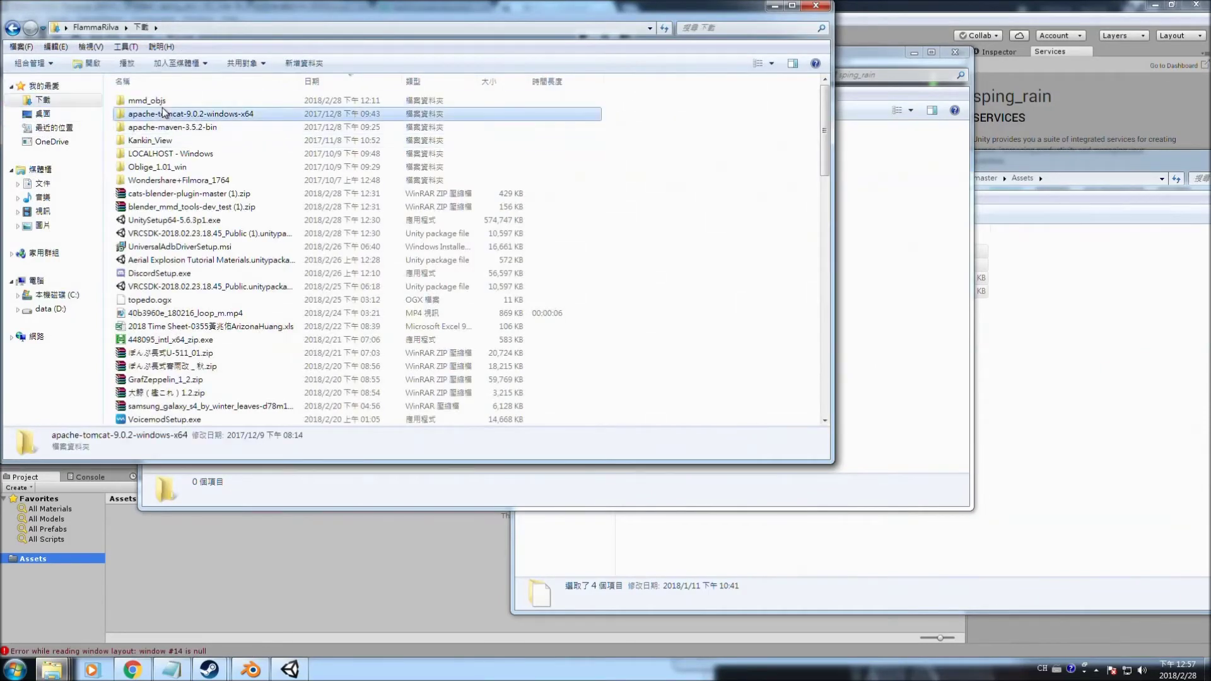
double_click(164, 102)
double_click(140, 115)
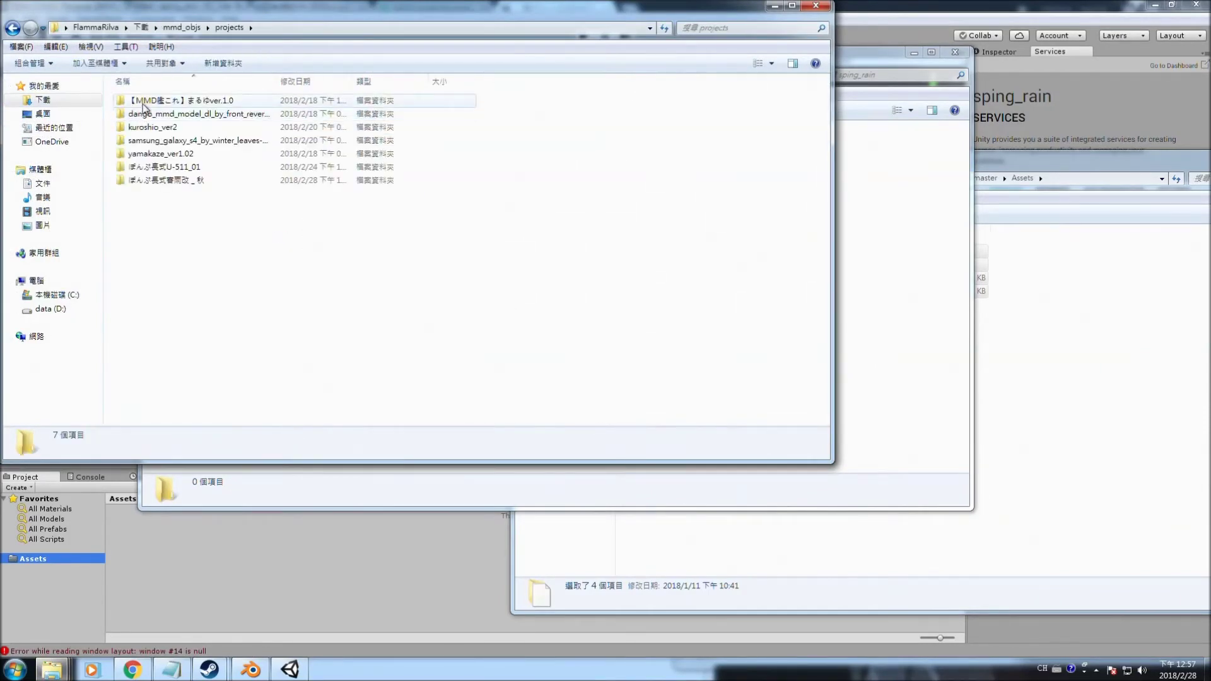
double_click(145, 181)
double_click(153, 115)
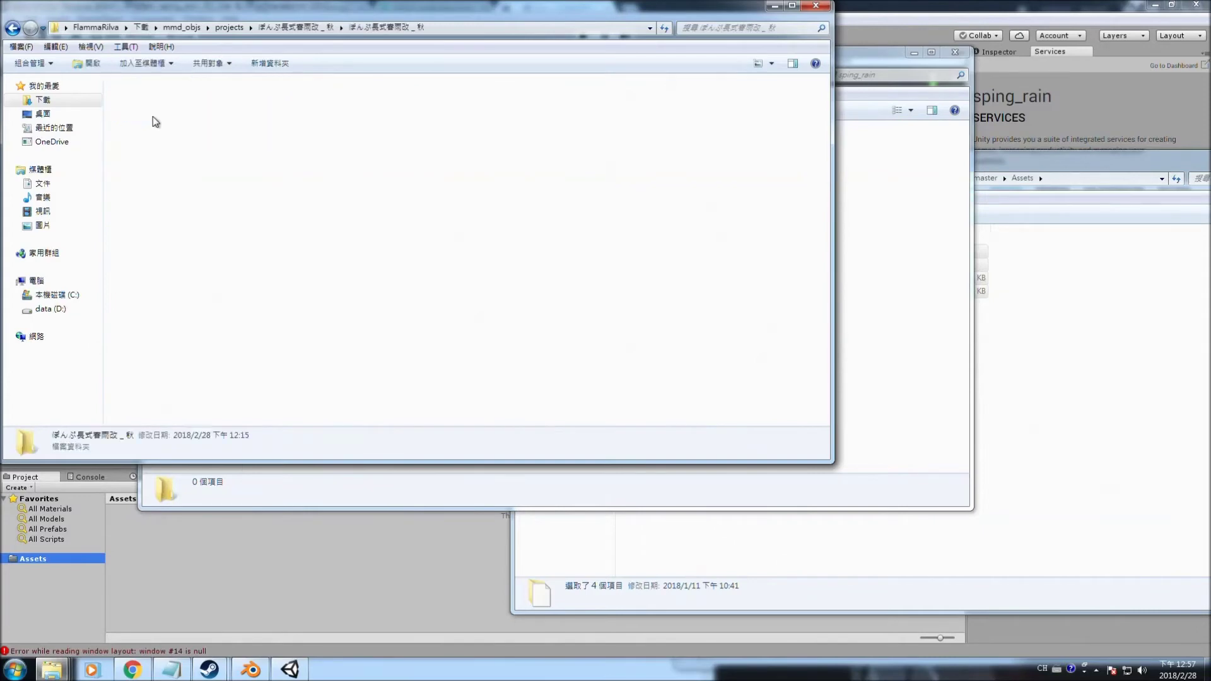
drag(444, 20, 967, 118)
drag(679, 67, 609, 59)
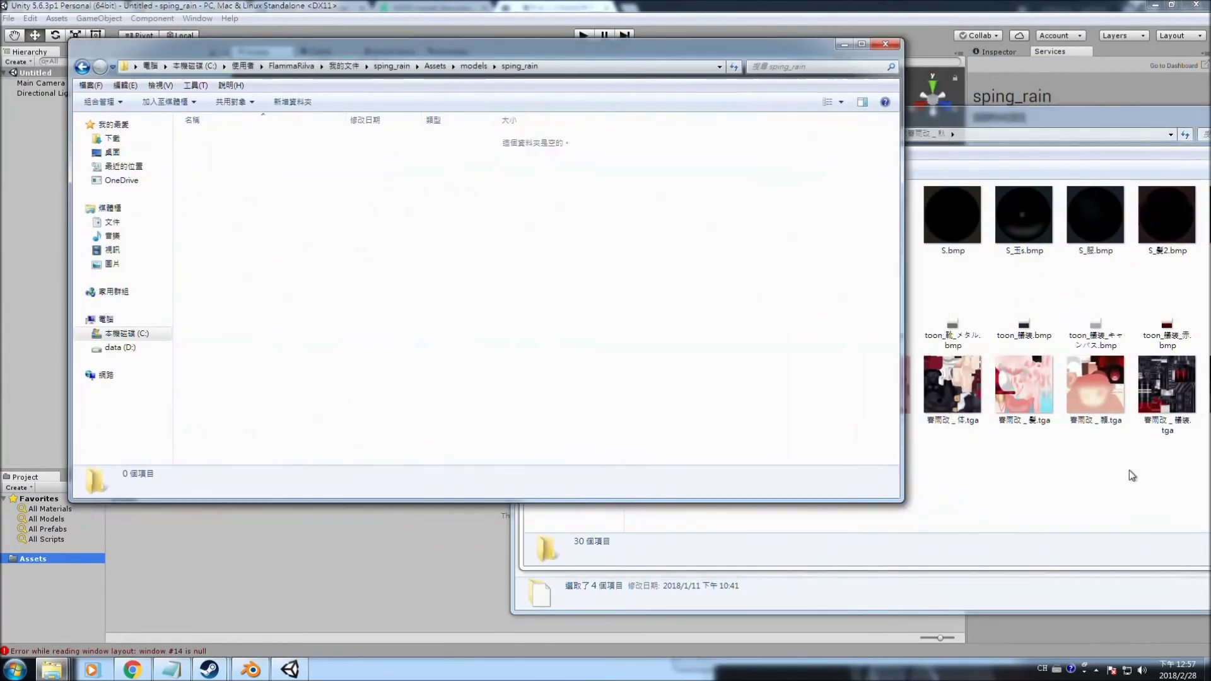
click(888, 120)
drag(887, 127, 740, 123)
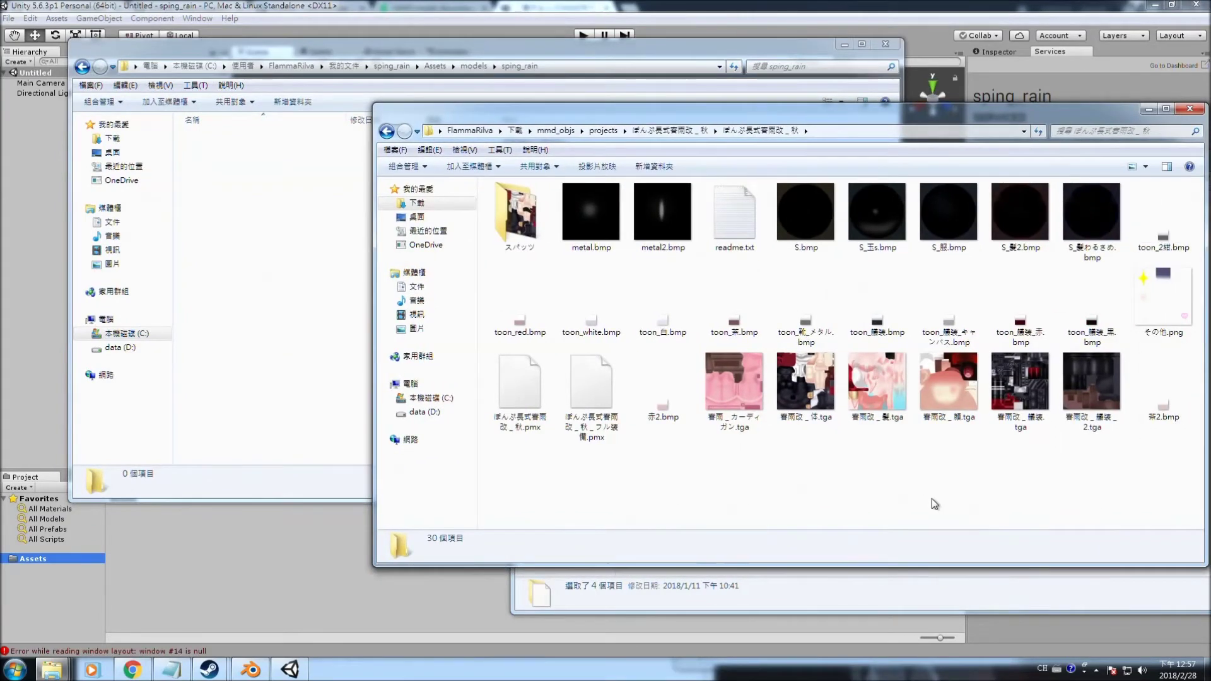
- Copy all model files except the two .pmx files and readme.txt, 27 textures in total
key(ctrl+a)
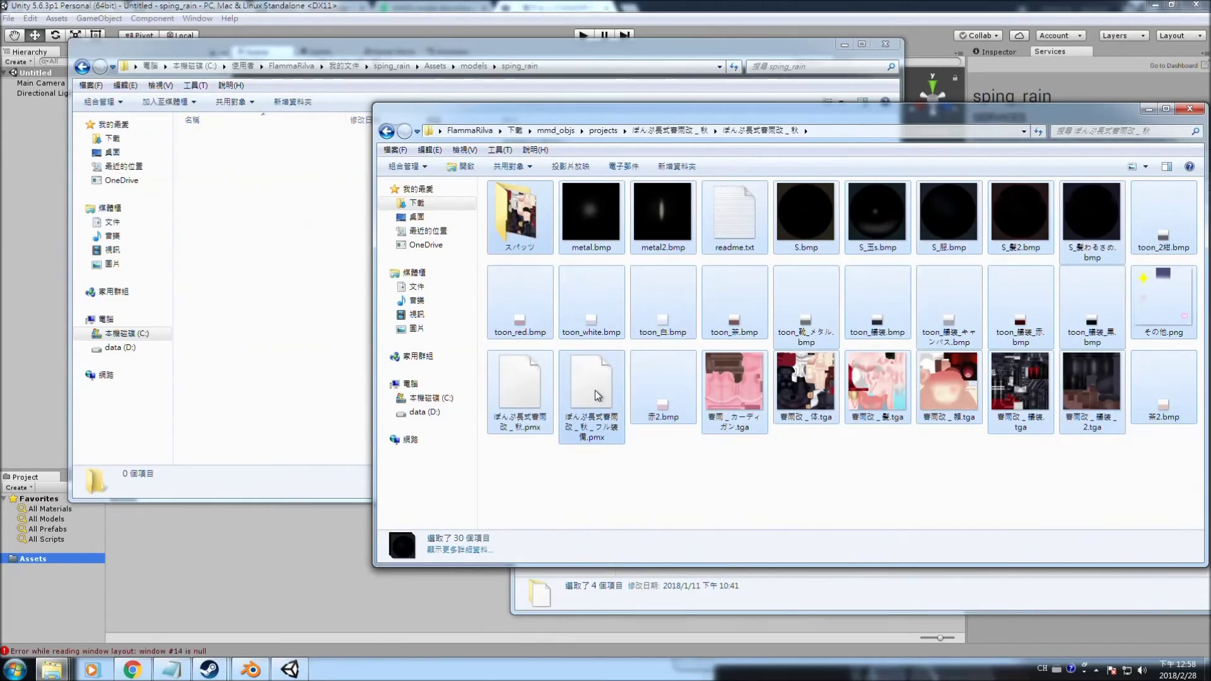
ctrl+click(595, 390)
ctrl+click(524, 388)
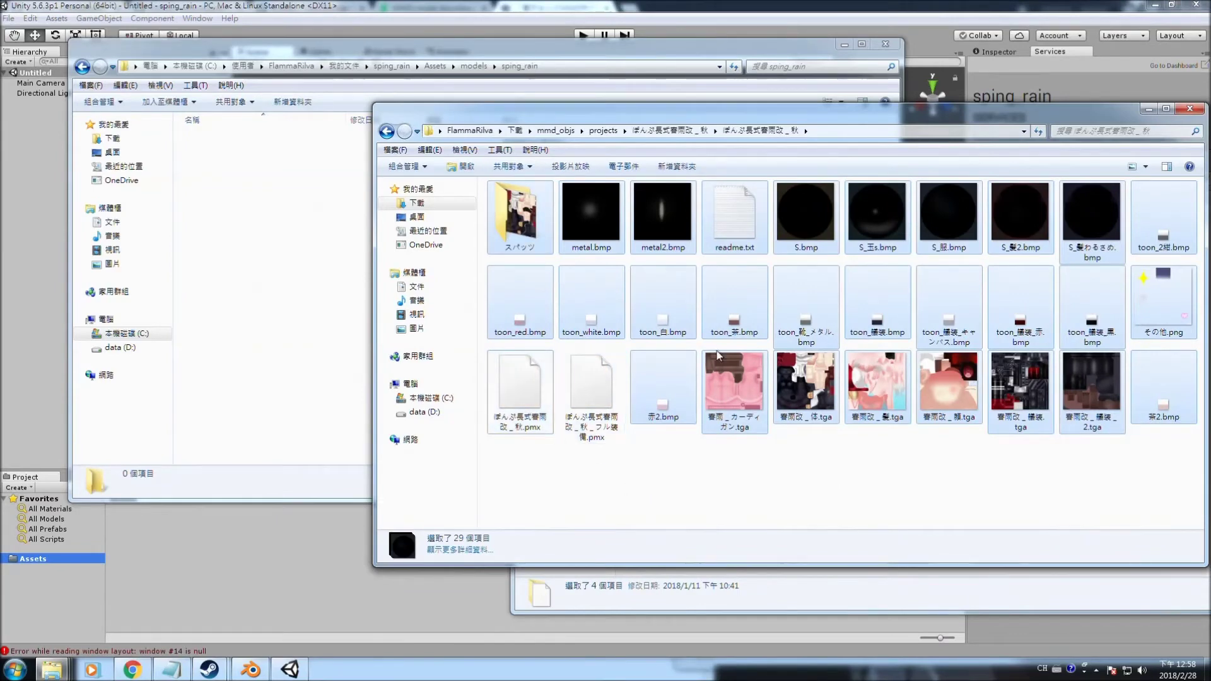
ctrl+click(730, 212)
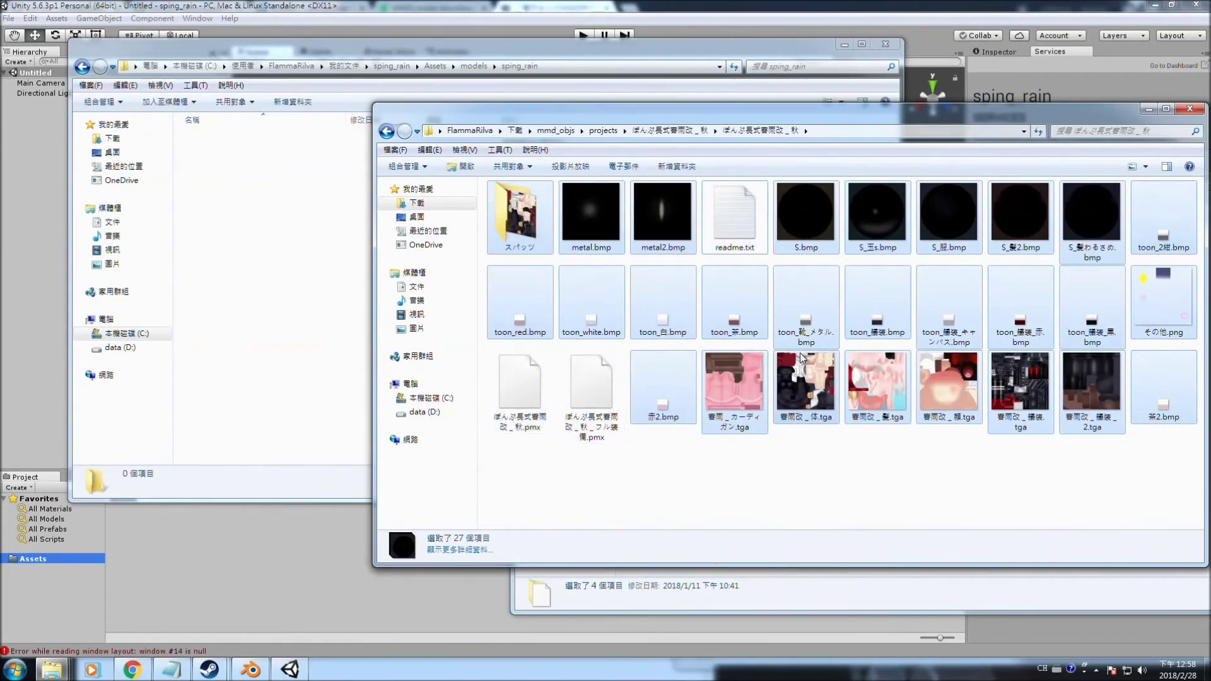
right_click(817, 308)
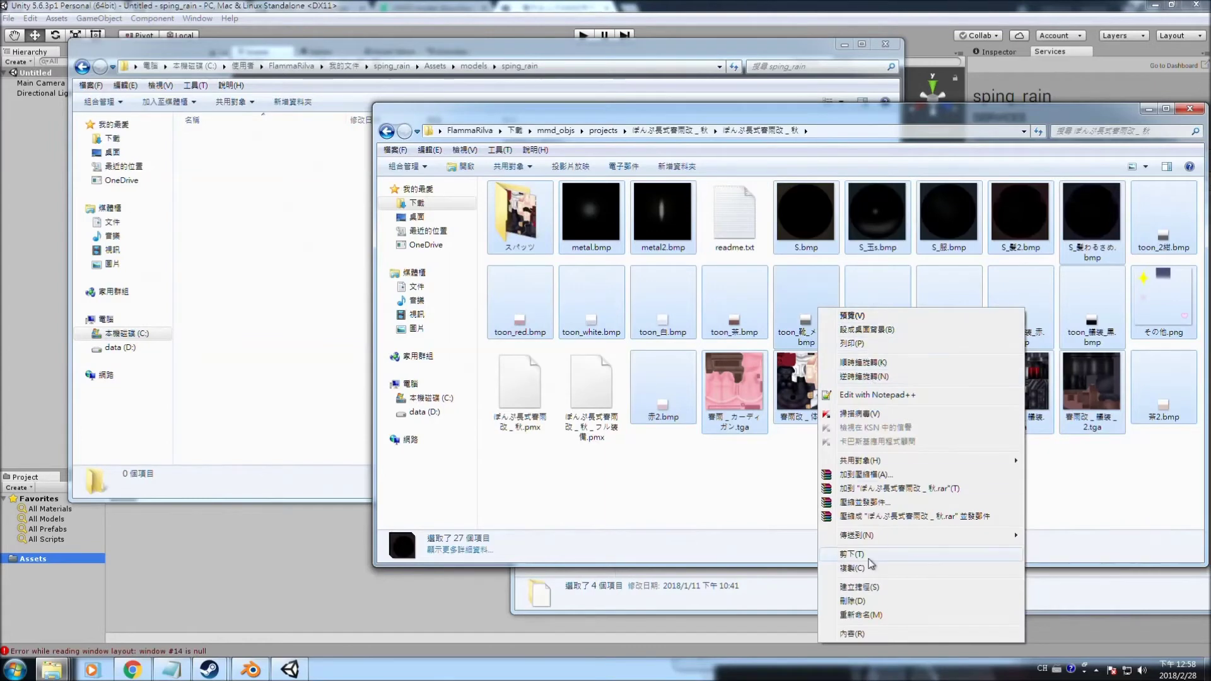
click(869, 568)
- Create a Textures folder in sping_rain and paste the 27 texture files into it
right_click(281, 230)
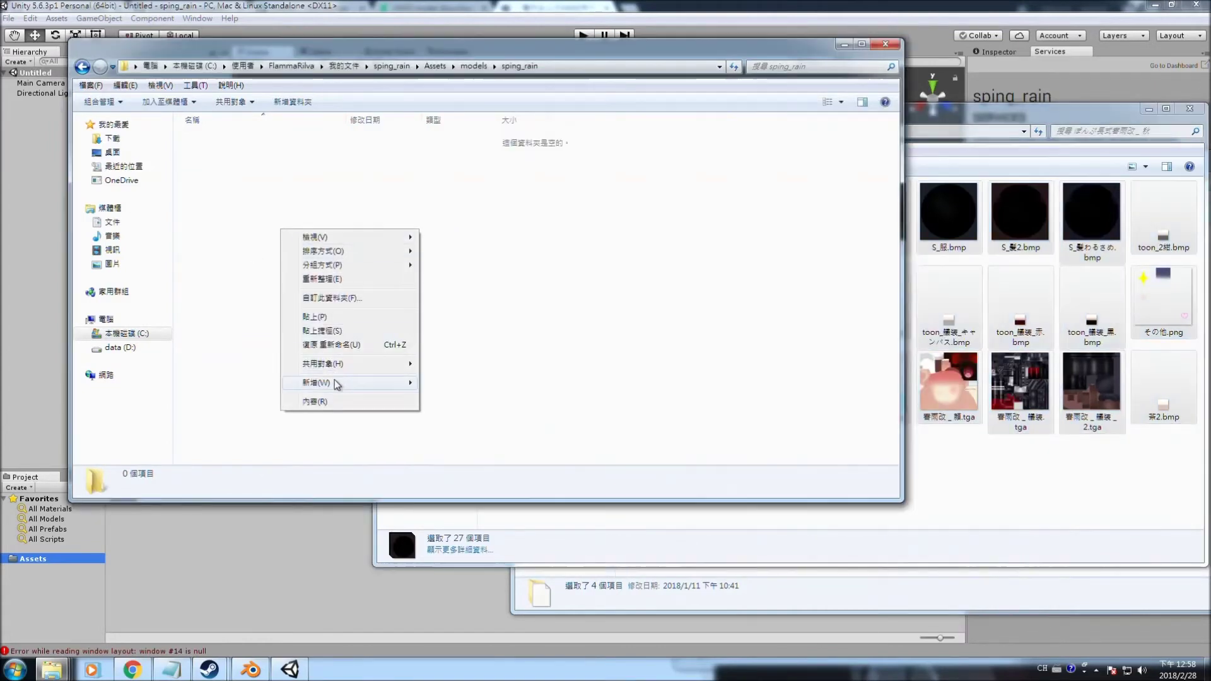
mouse_move(368, 384)
click(470, 384)
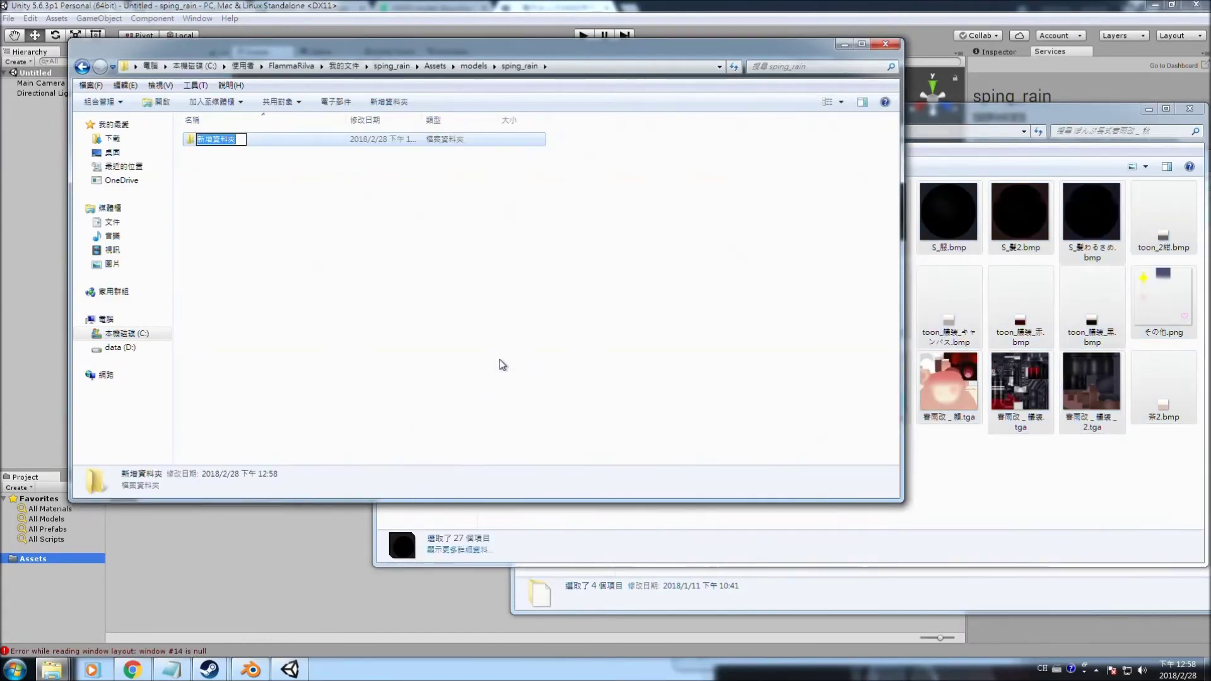
text(Textures)
key(Return)
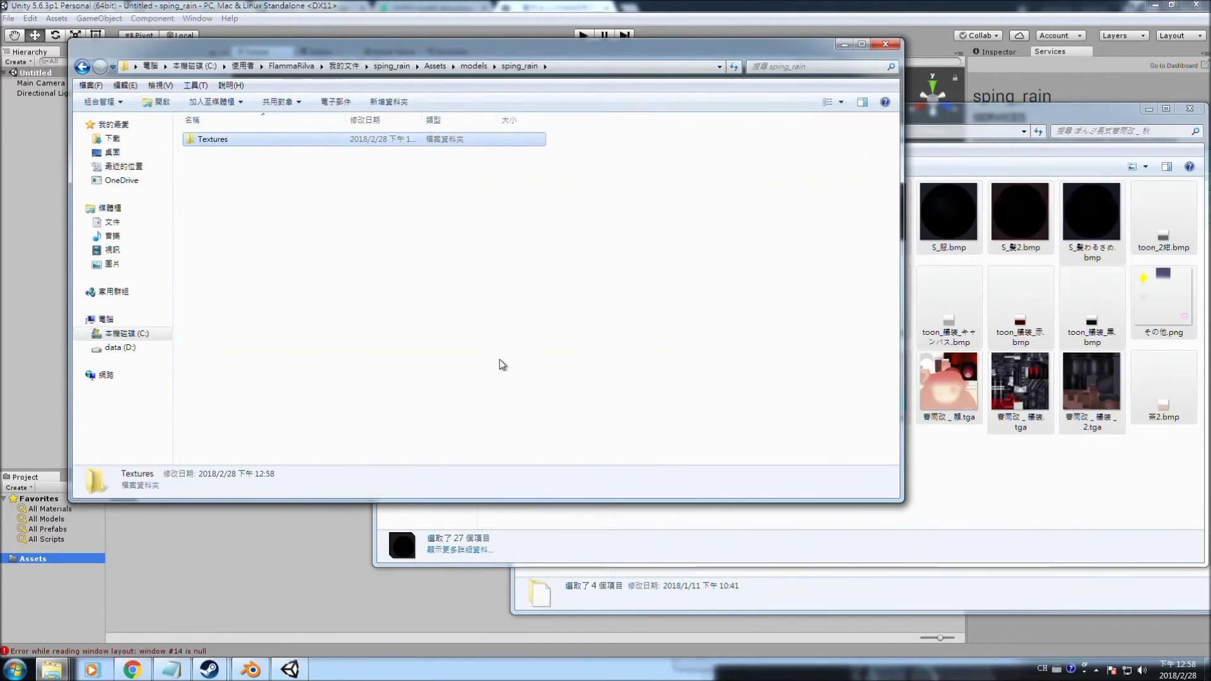
double_click(202, 143)
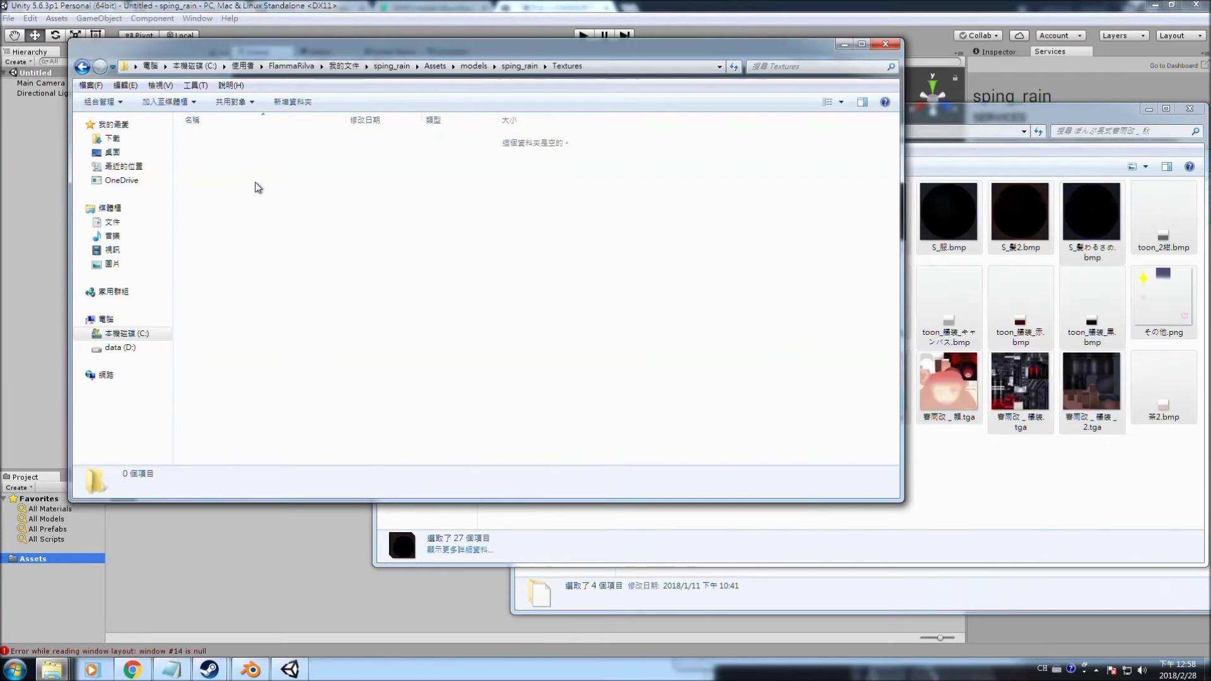
key(ctrl+v)
- Return to sping_rain and take the model files window up to its projects folder
click(375, 244)
key(BackSpace)
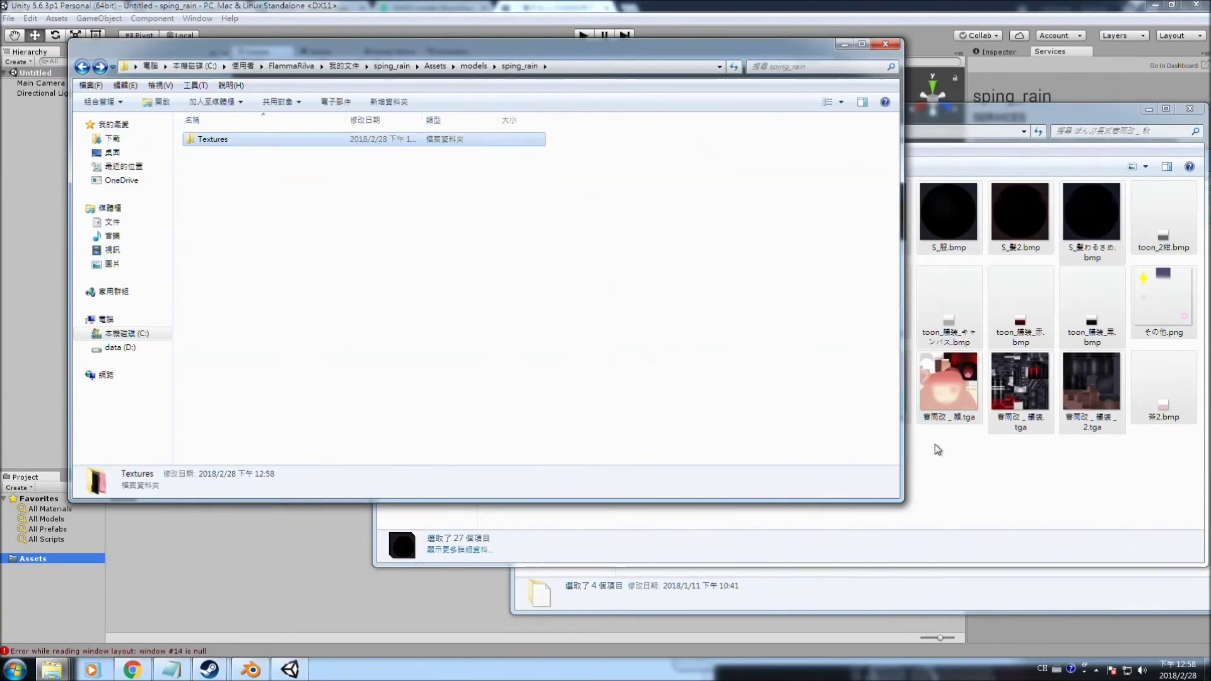
click(973, 498)
click(603, 131)
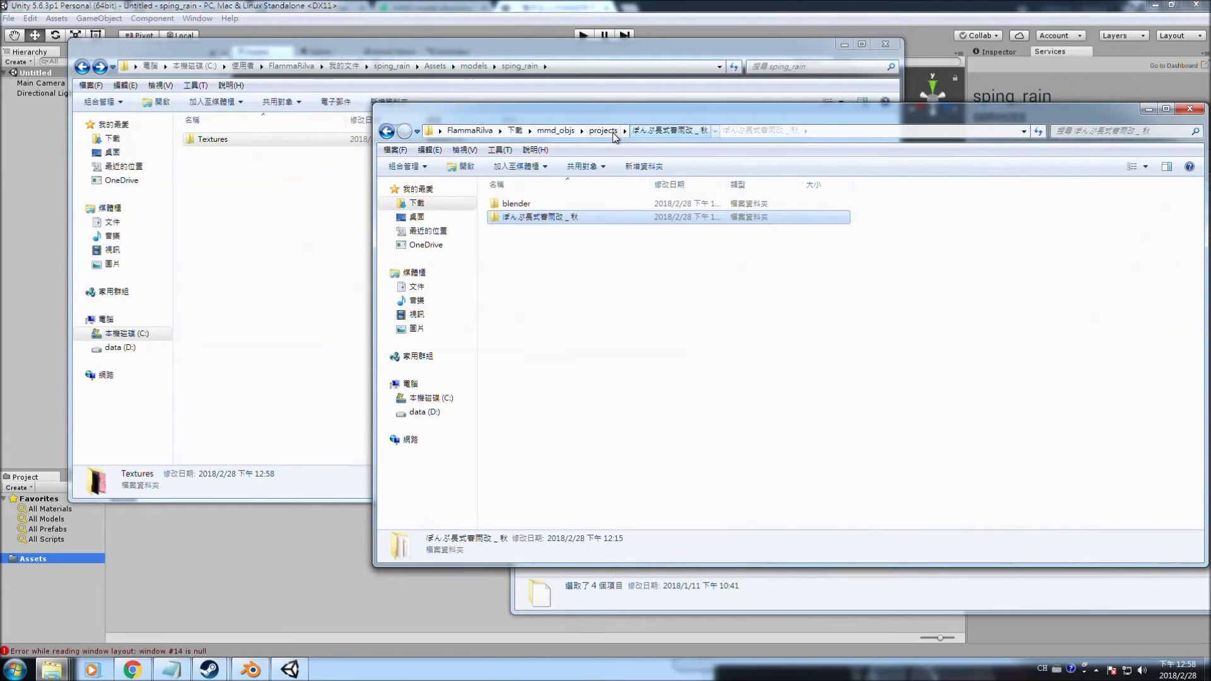
- Copy main.fbx from the blender folder into the sping_rain window, then return to Unity
double_click(543, 203)
click(527, 231)
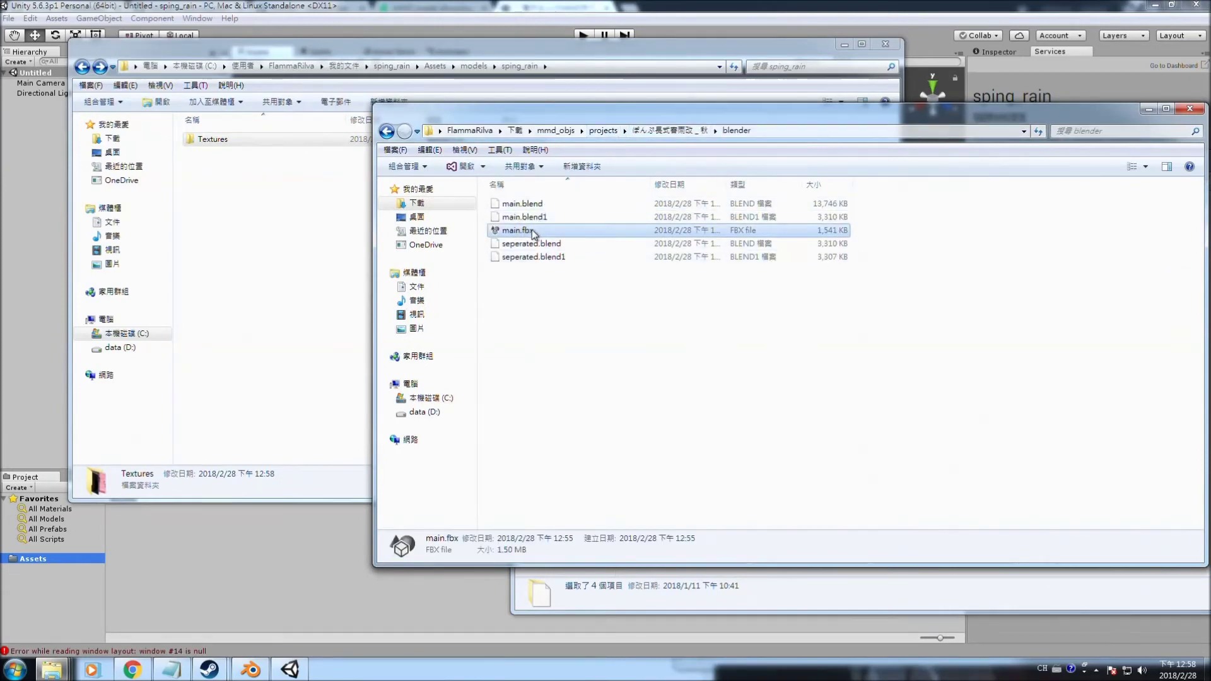
drag(531, 230, 389, 237)
right_drag(389, 237, 320, 210)
click(342, 242)
click(342, 245)
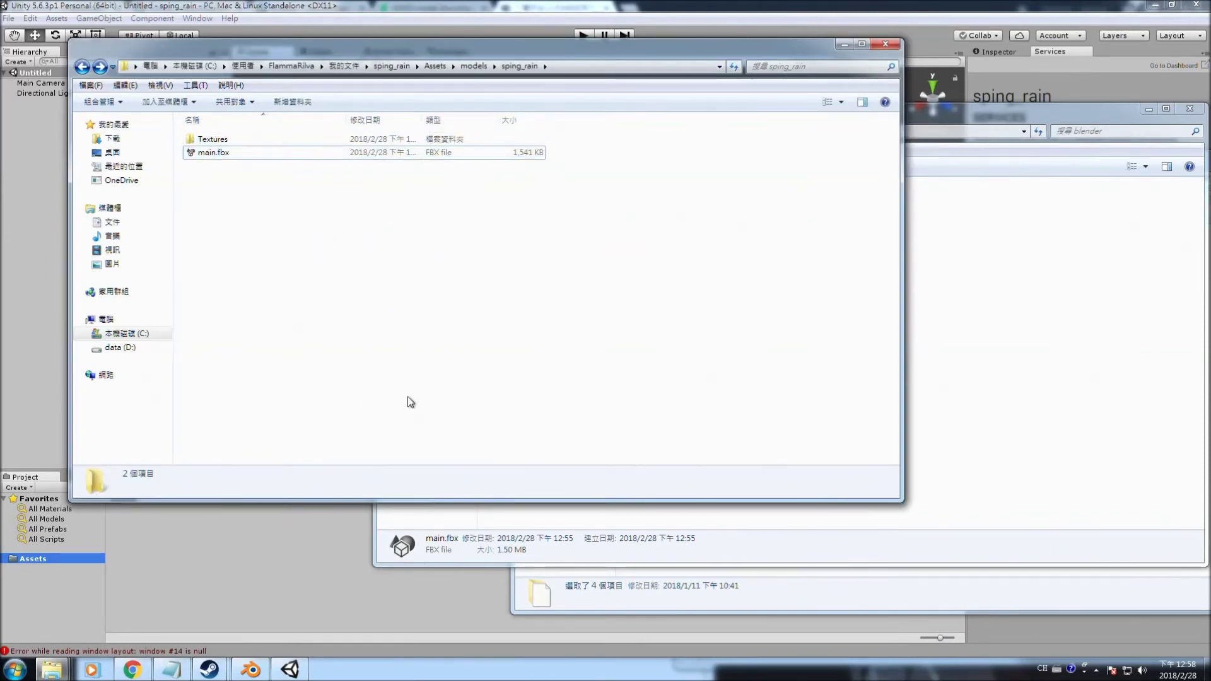
click(317, 558)
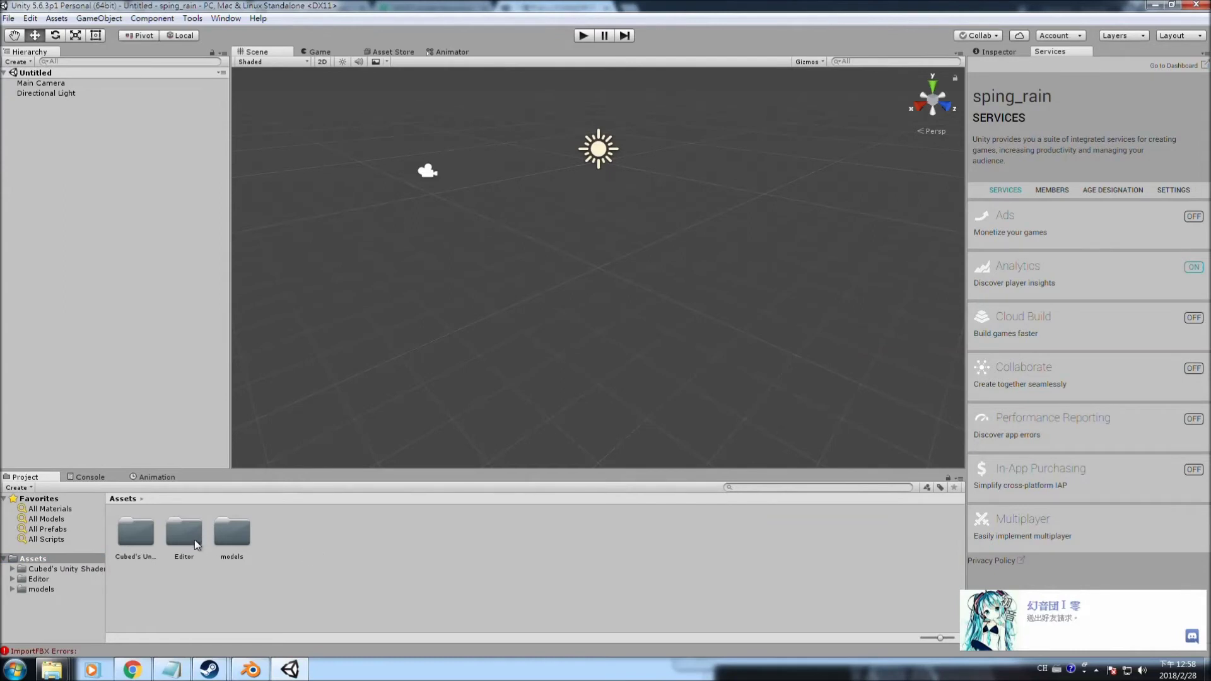
- Check models > sping_rain in the Project panel, then return to the shader Assets Explorer window
double_click(228, 540)
double_click(139, 536)
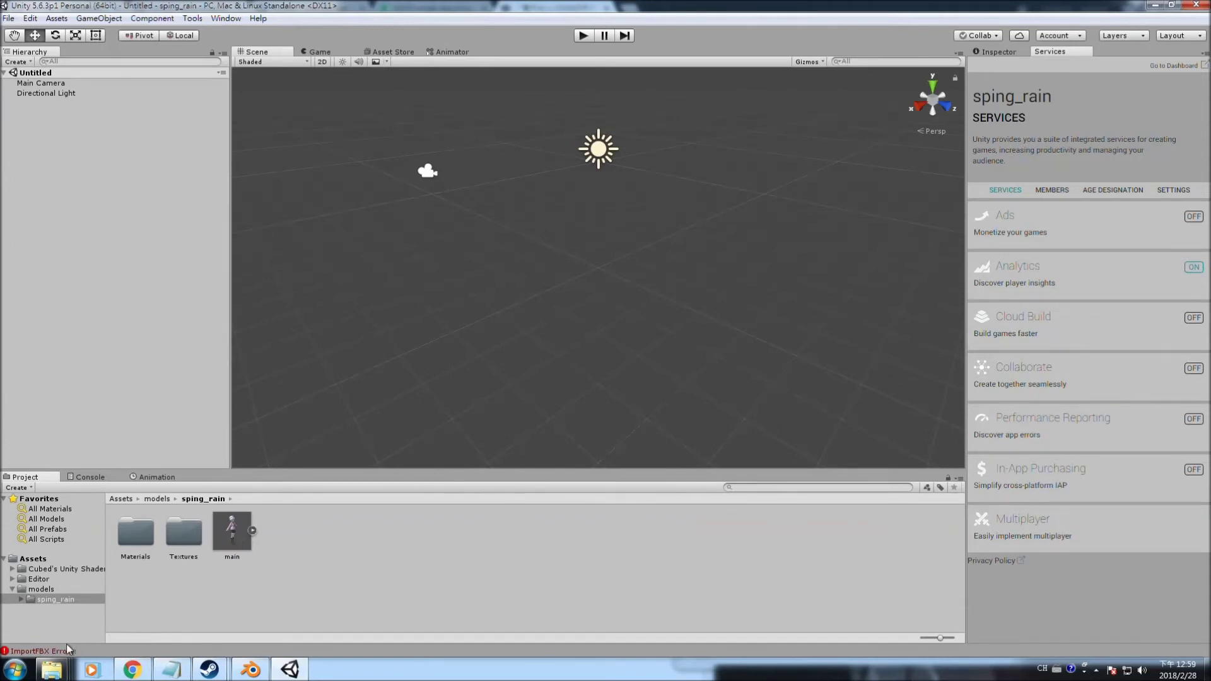
mouse_move(52, 670)
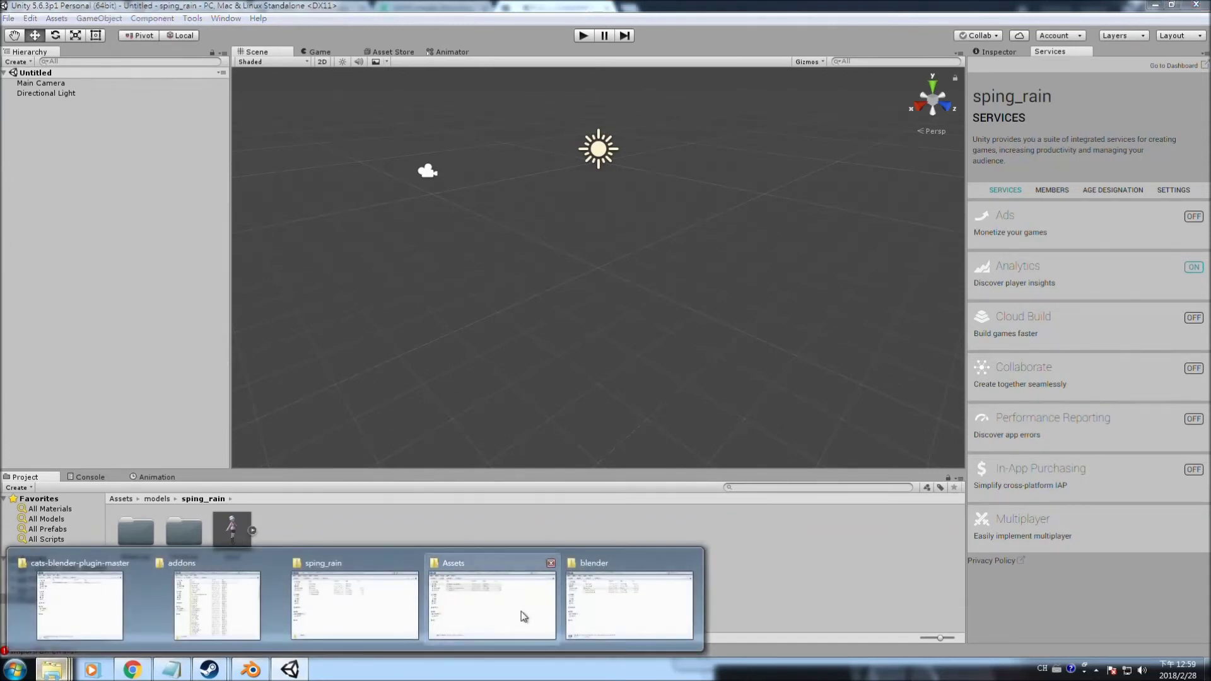
mouse_move(521, 611)
click(528, 582)
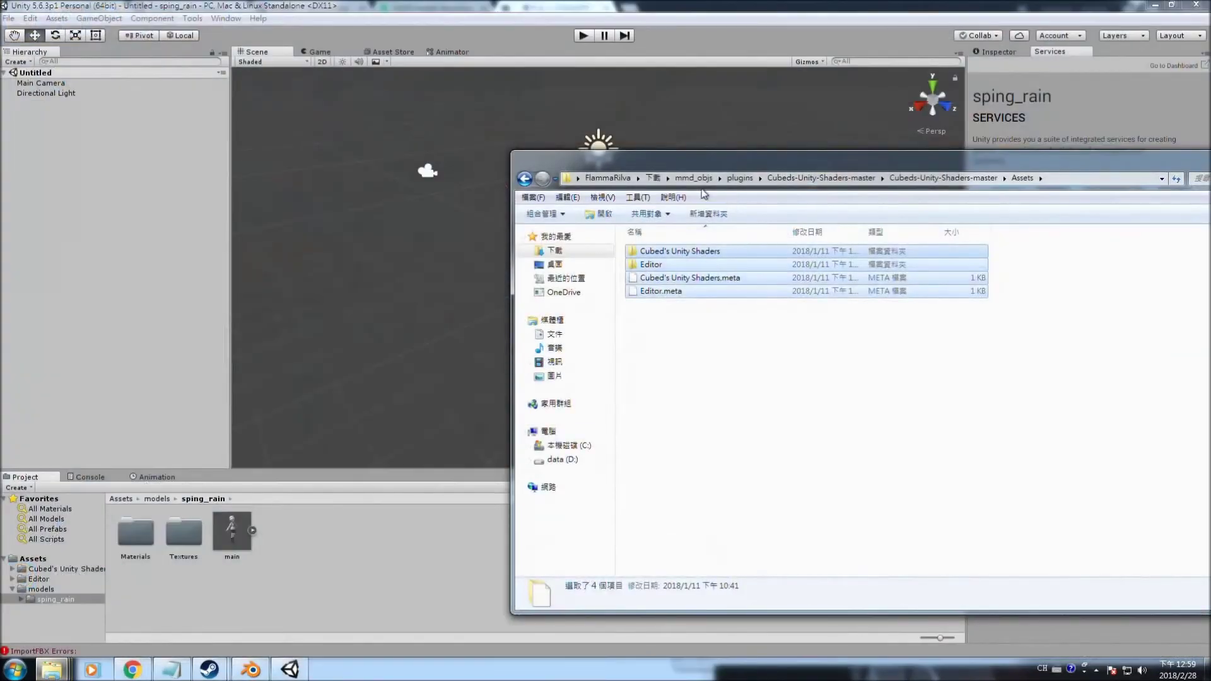
click(652, 178)
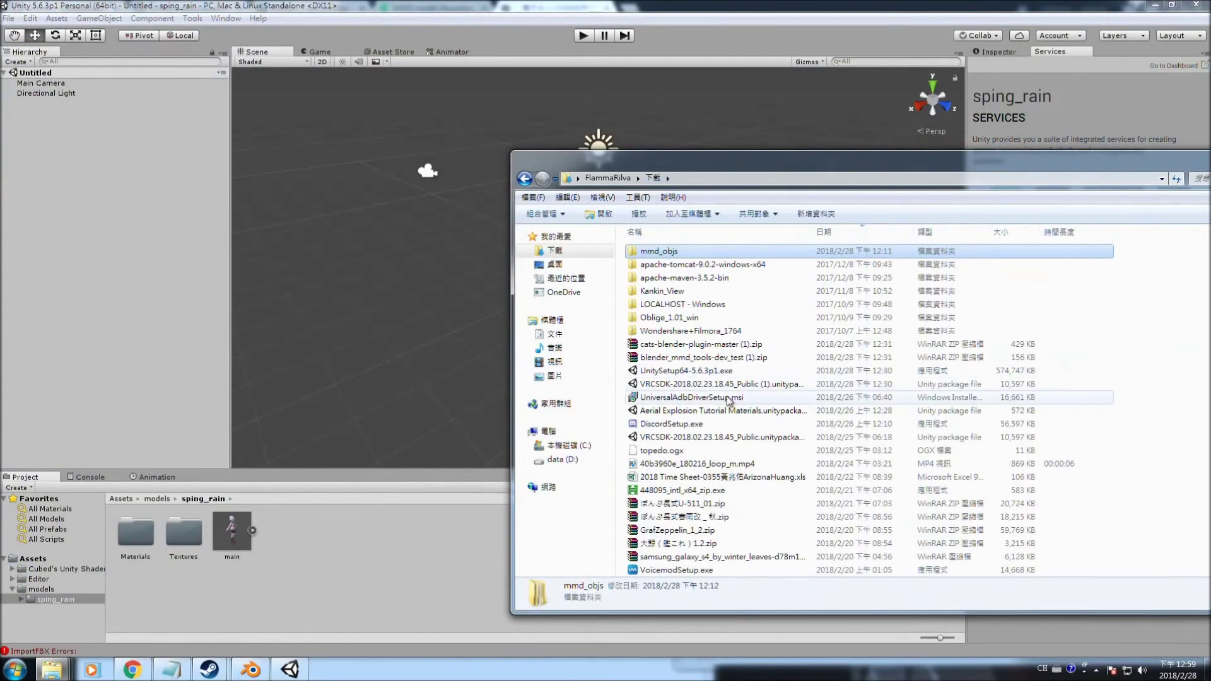
- Drag VRCSDK-2018.02.23.18.45_Public.unitypackage from Downloads into Unity's Project panel and import it
click(647, 385)
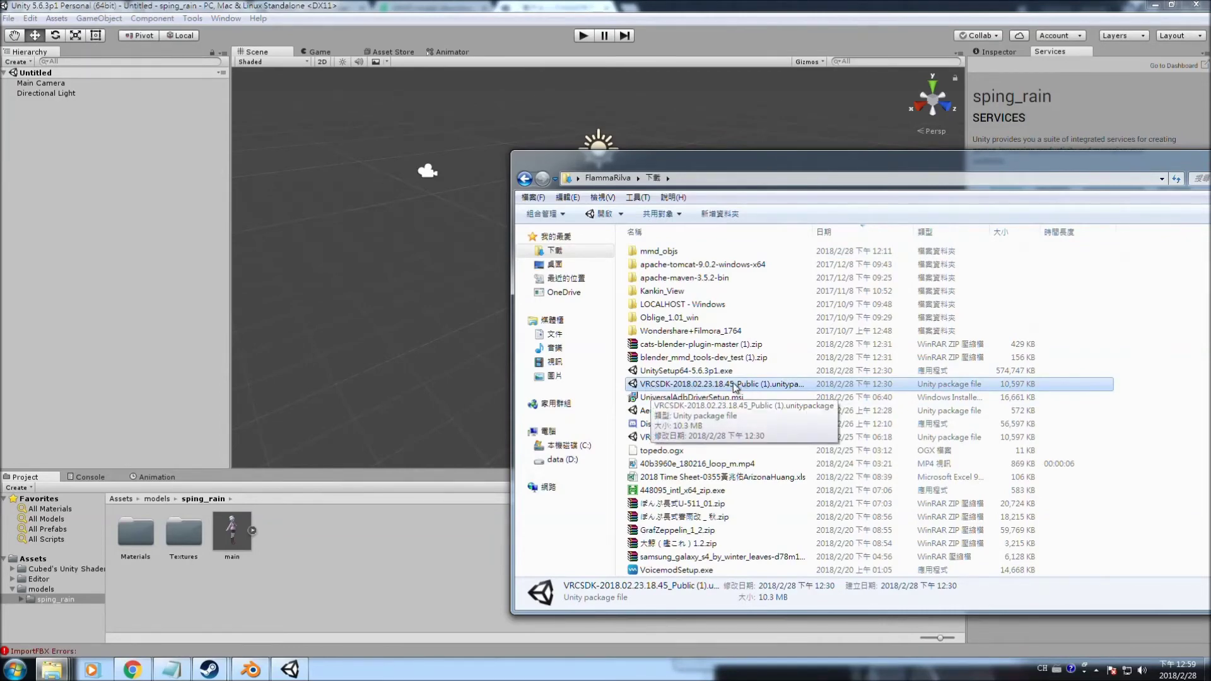
double_click(817, 232)
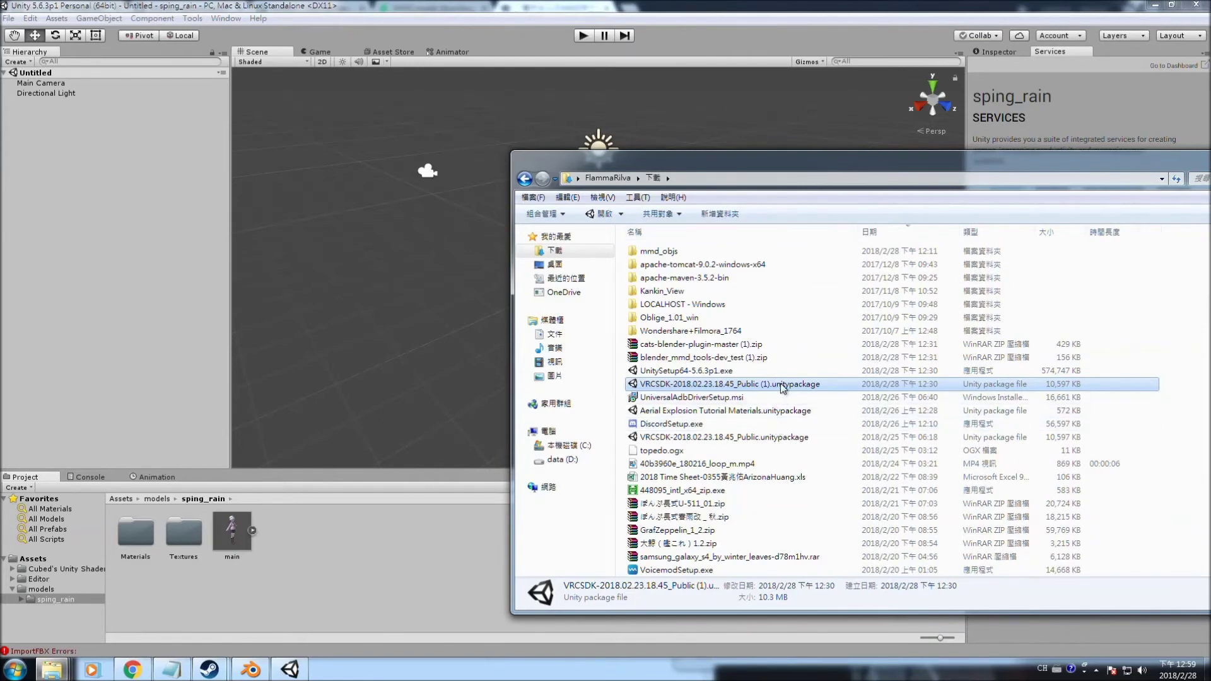
click(746, 440)
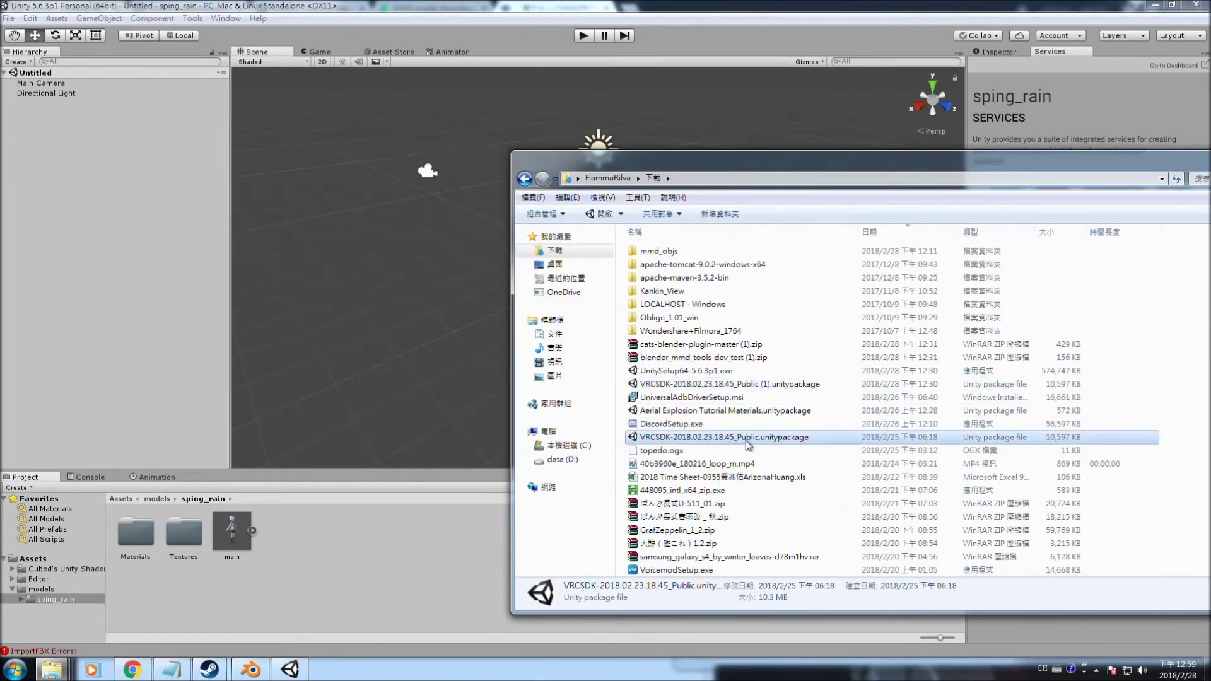
drag(733, 441, 312, 560)
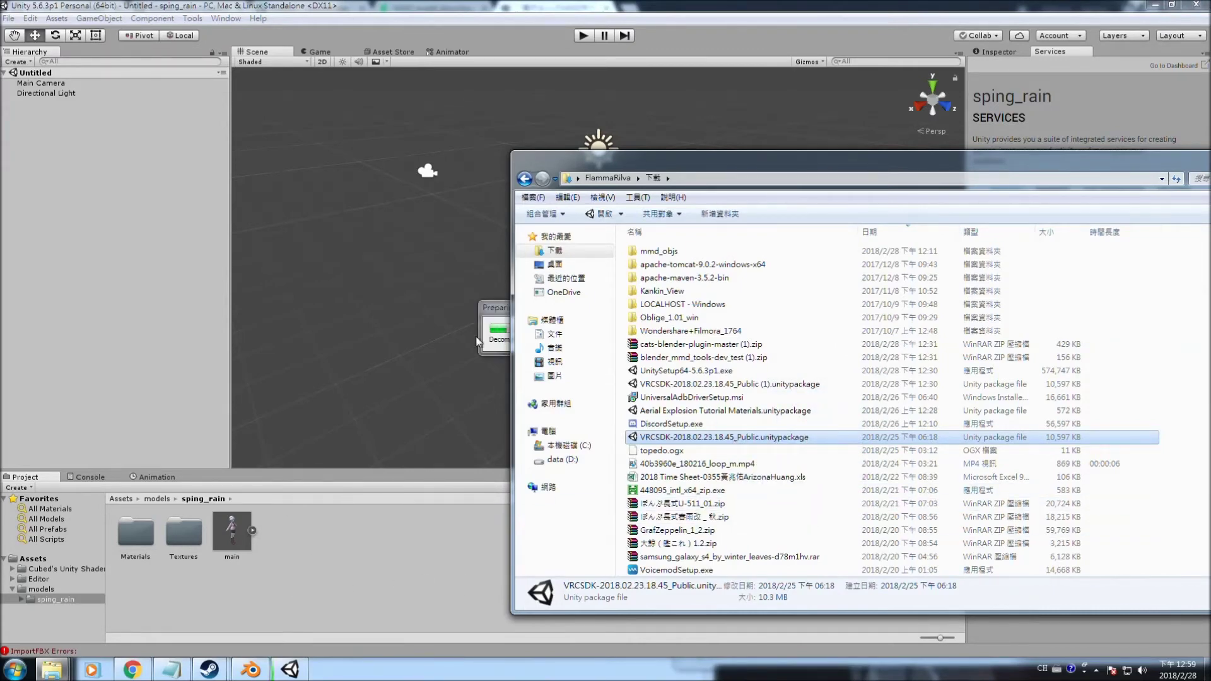
drag(301, 70, 321, 218)
click(281, 227)
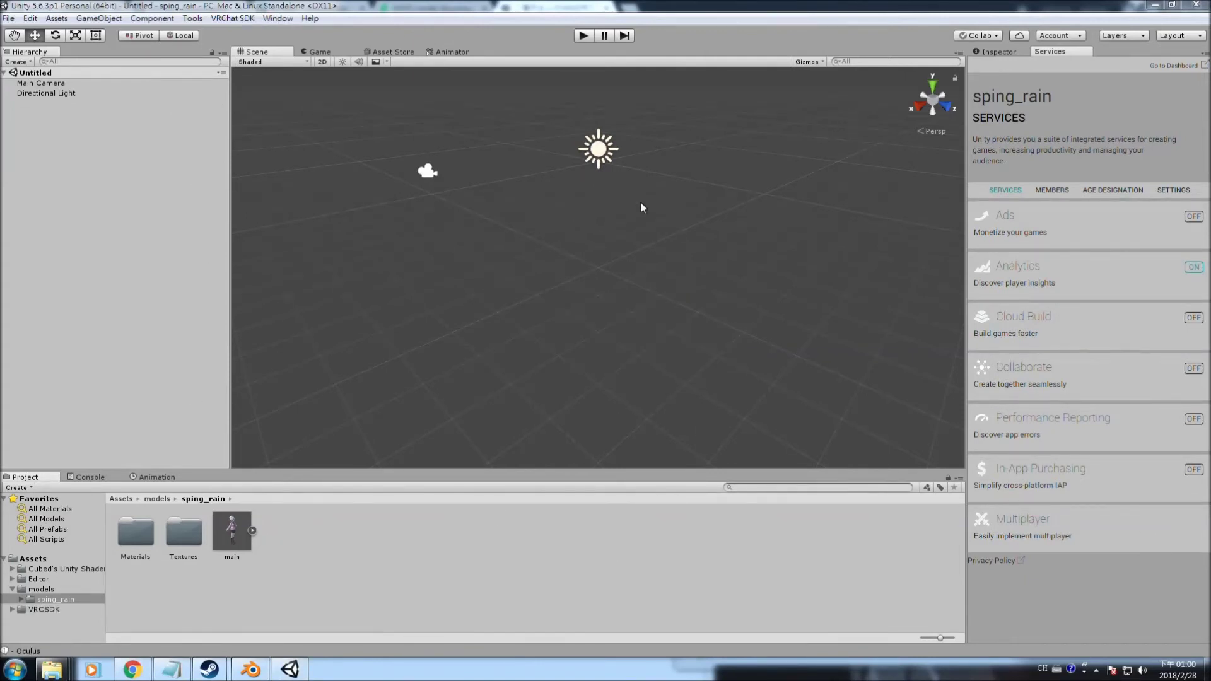
- Glance at the new VRChat SDK menu, then drag the main model into the Untitled scene
click(229, 20)
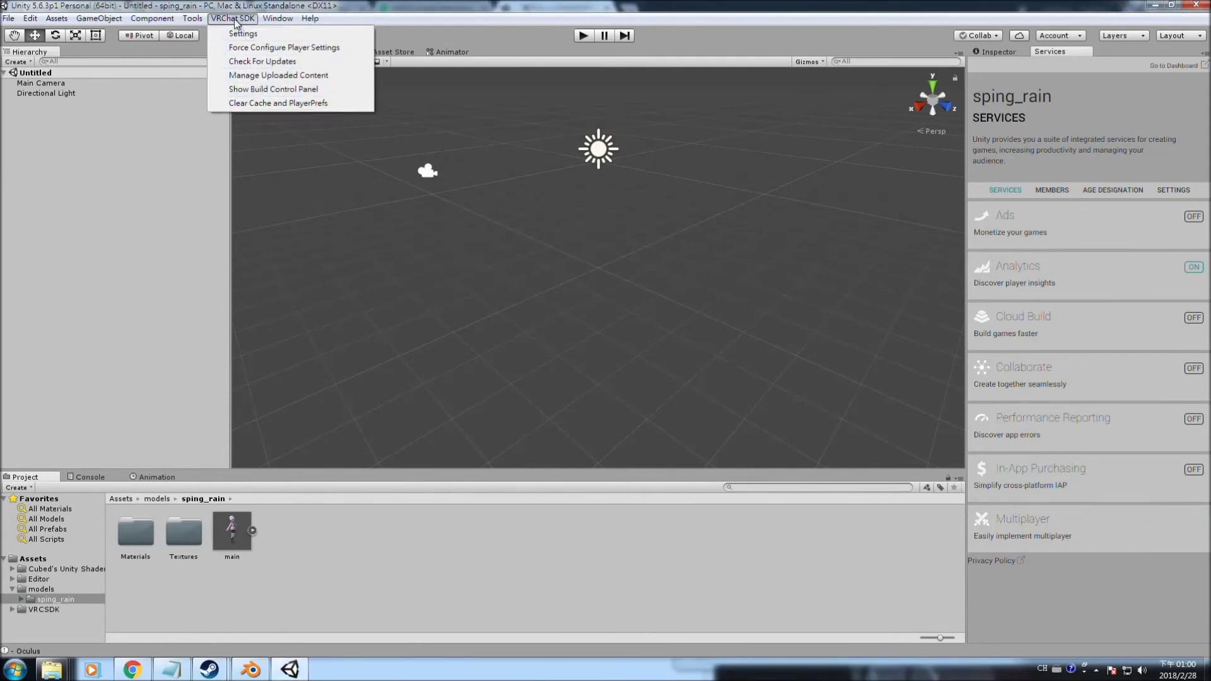
click(233, 19)
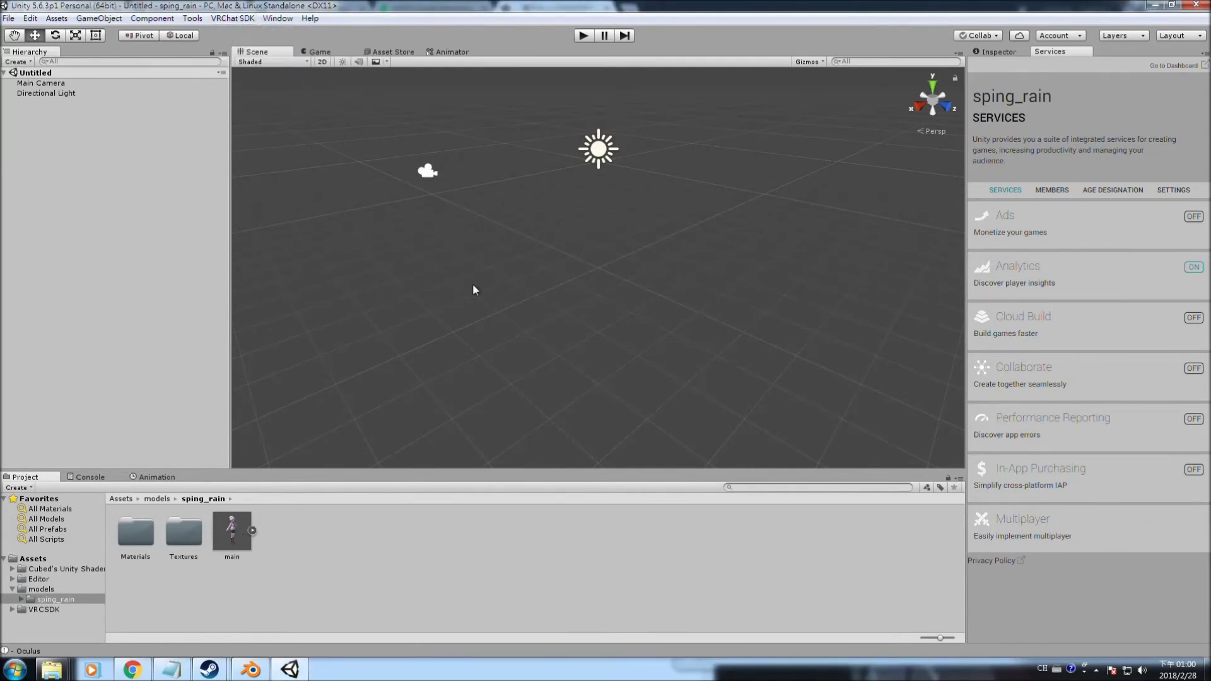
click(232, 542)
drag(232, 532, 595, 267)
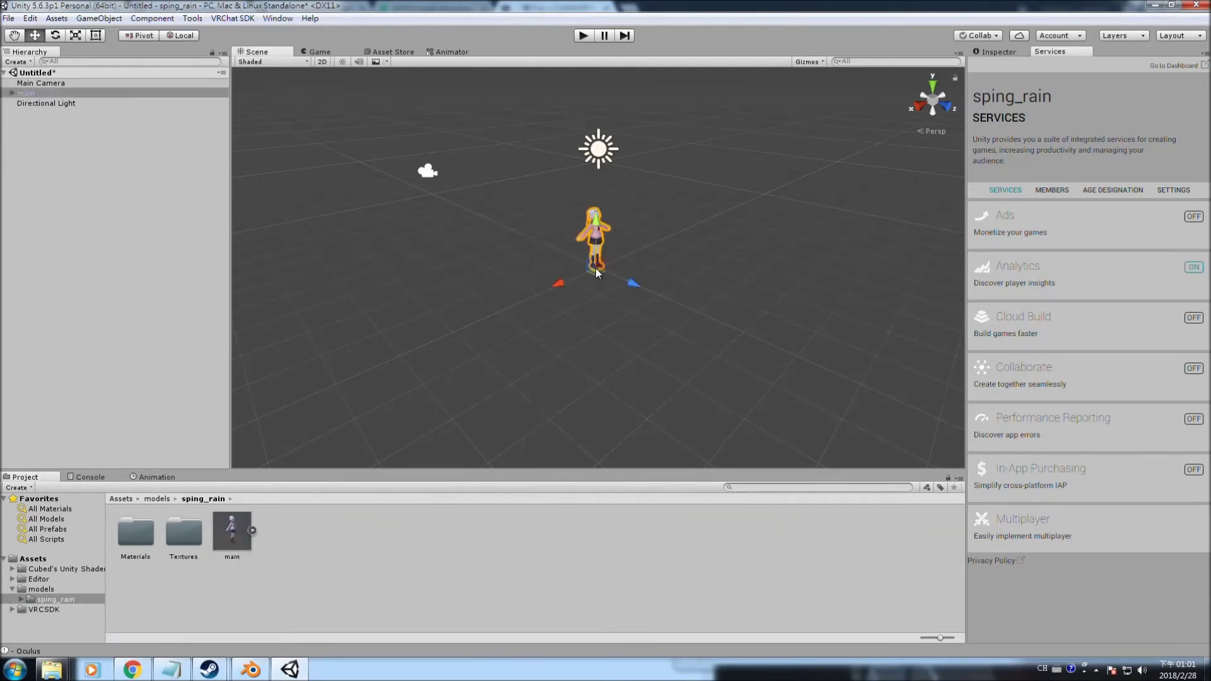
- Set the main object's Transform Position to X 0, Y 0, Z 0 and zoom onto the character
click(995, 51)
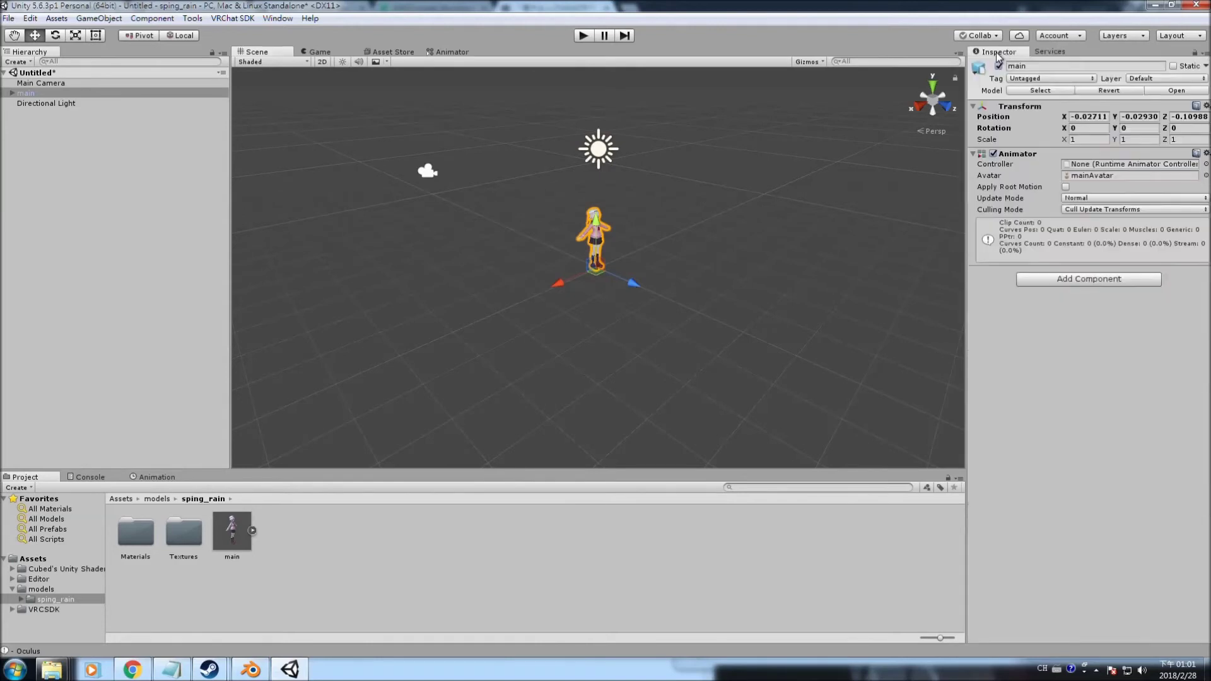
click(1089, 118)
text(0)
click(1139, 118)
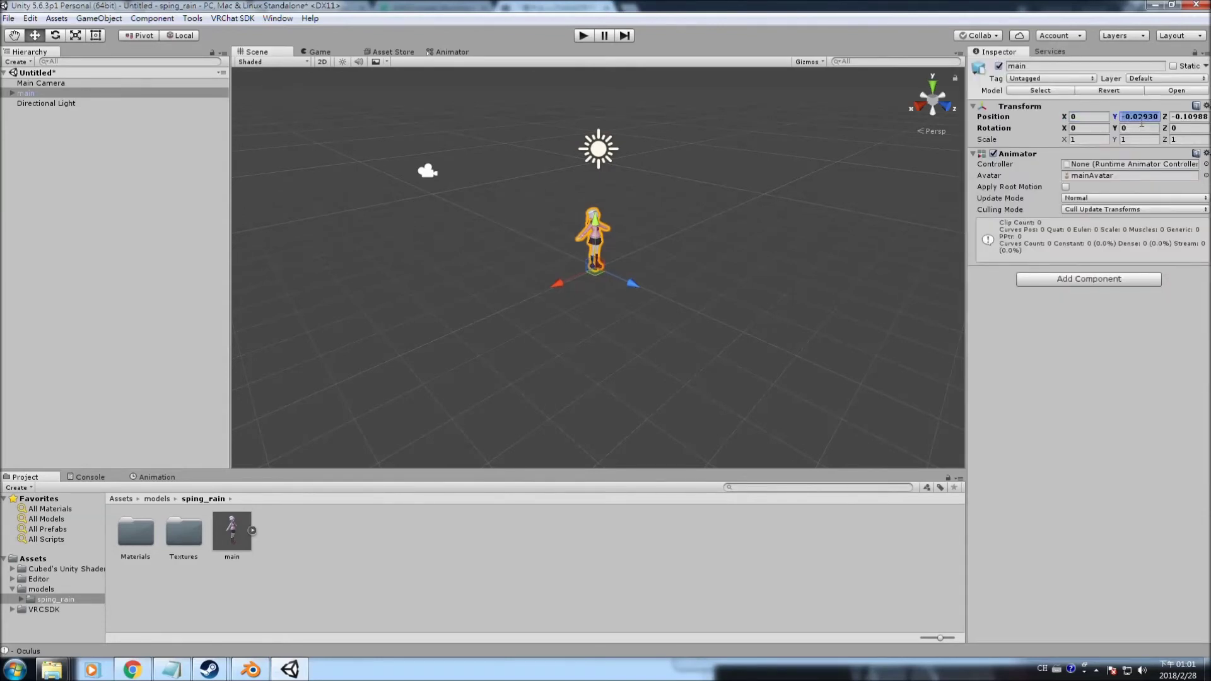
text(0)
click(1188, 117)
text(0)
click(671, 217)
scroll(649, 217, up, 2)
scroll(650, 217, up, 5)
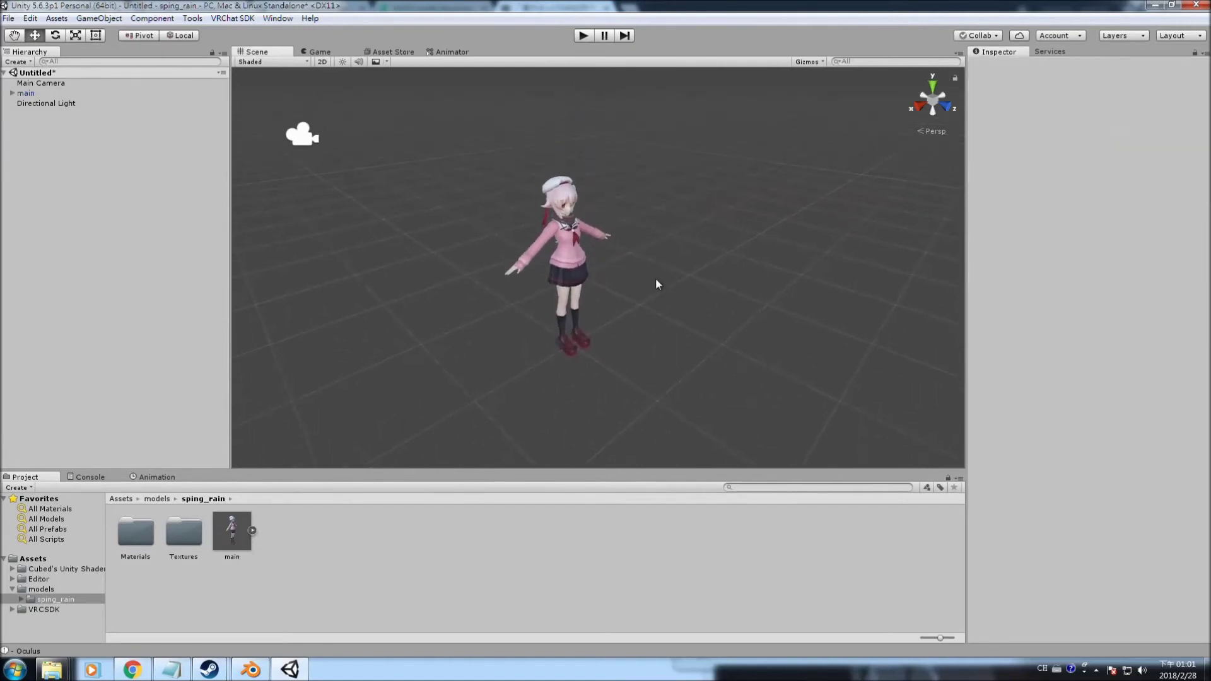
middle_drag(652, 251, 706, 248)
scroll(707, 248, up, 3)
scroll(706, 248, down, 2)
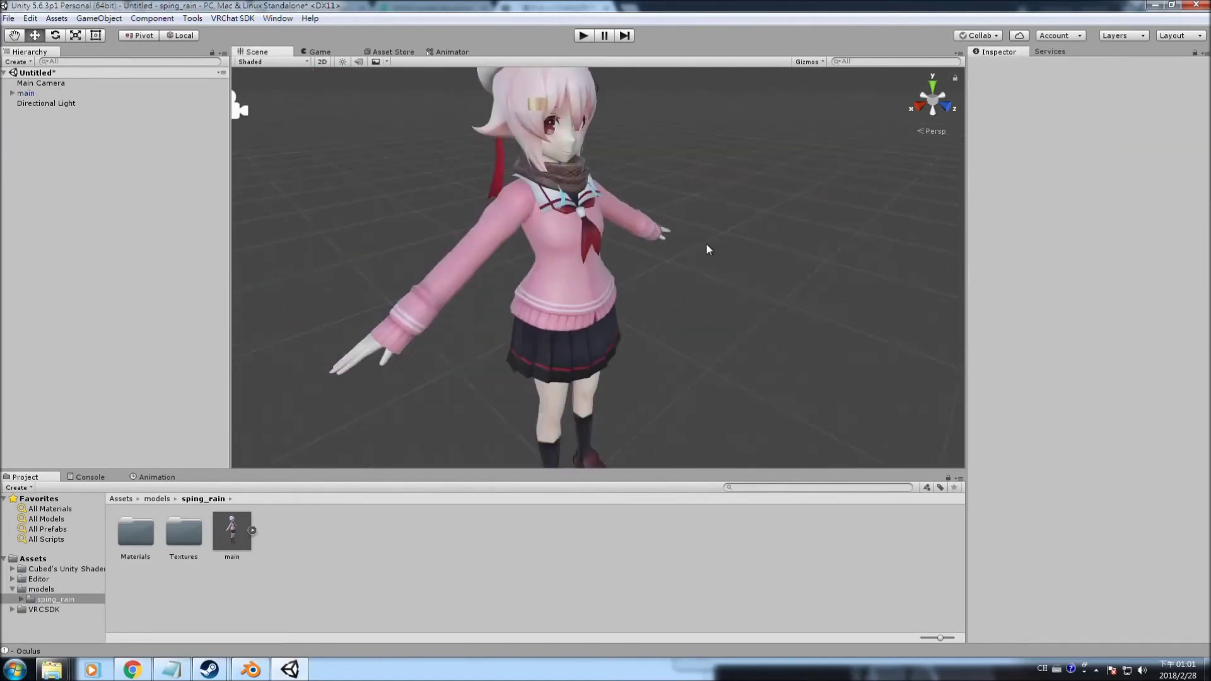
- Apply the Flat Lit Toon shader to all seven materials in the Materials folder
double_click(137, 538)
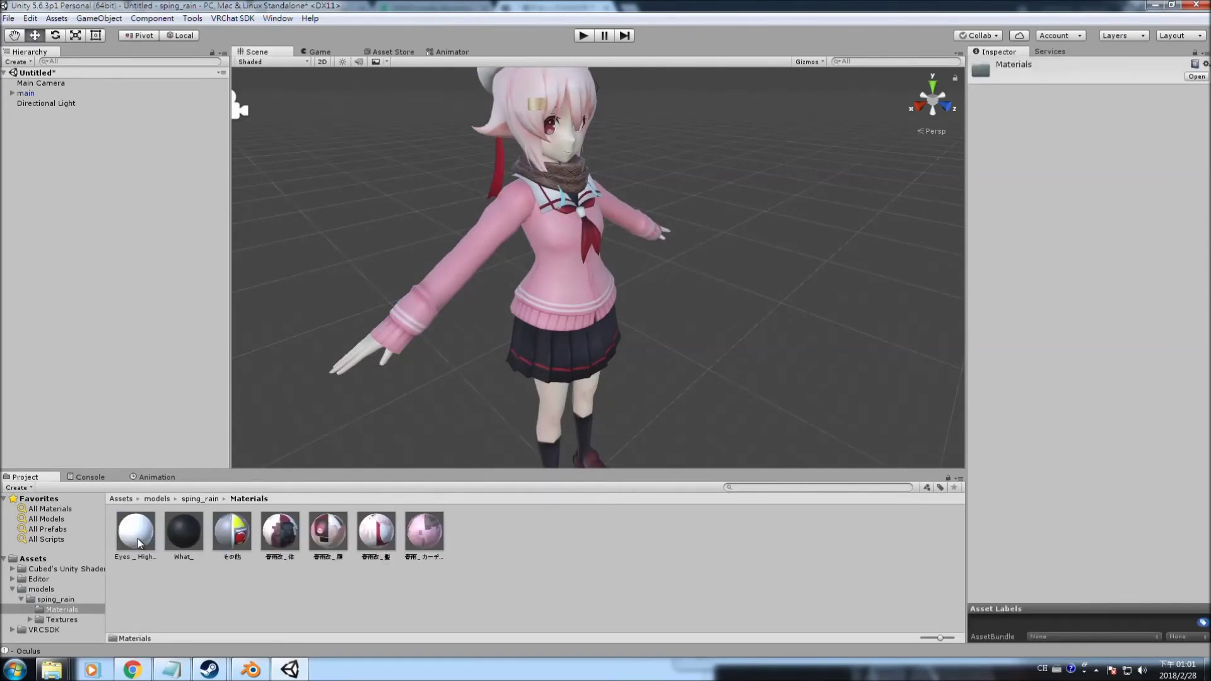
click(470, 554)
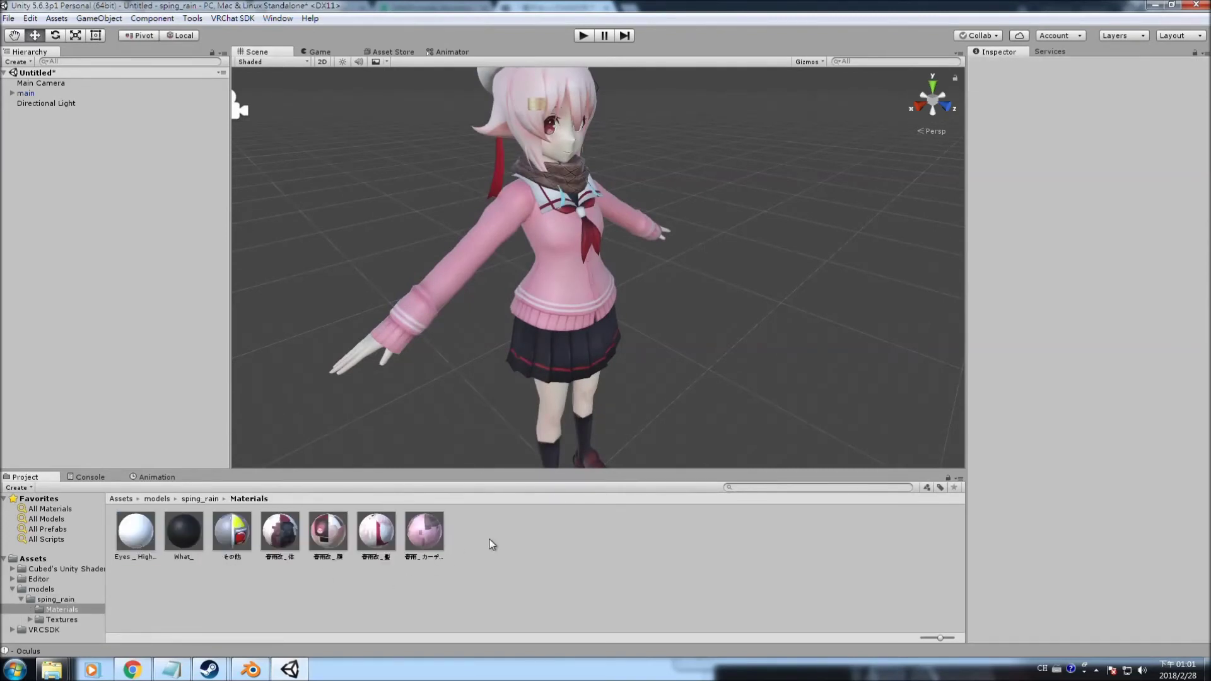
key(ctrl+a)
click(1076, 77)
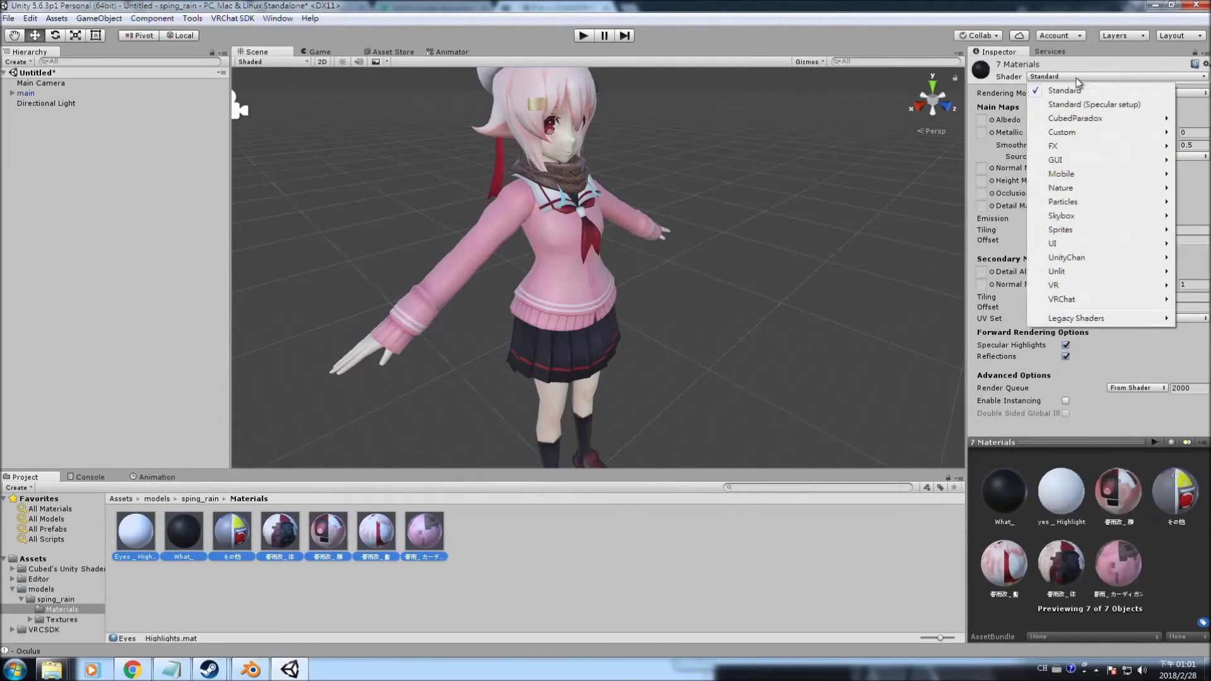
mouse_move(1084, 118)
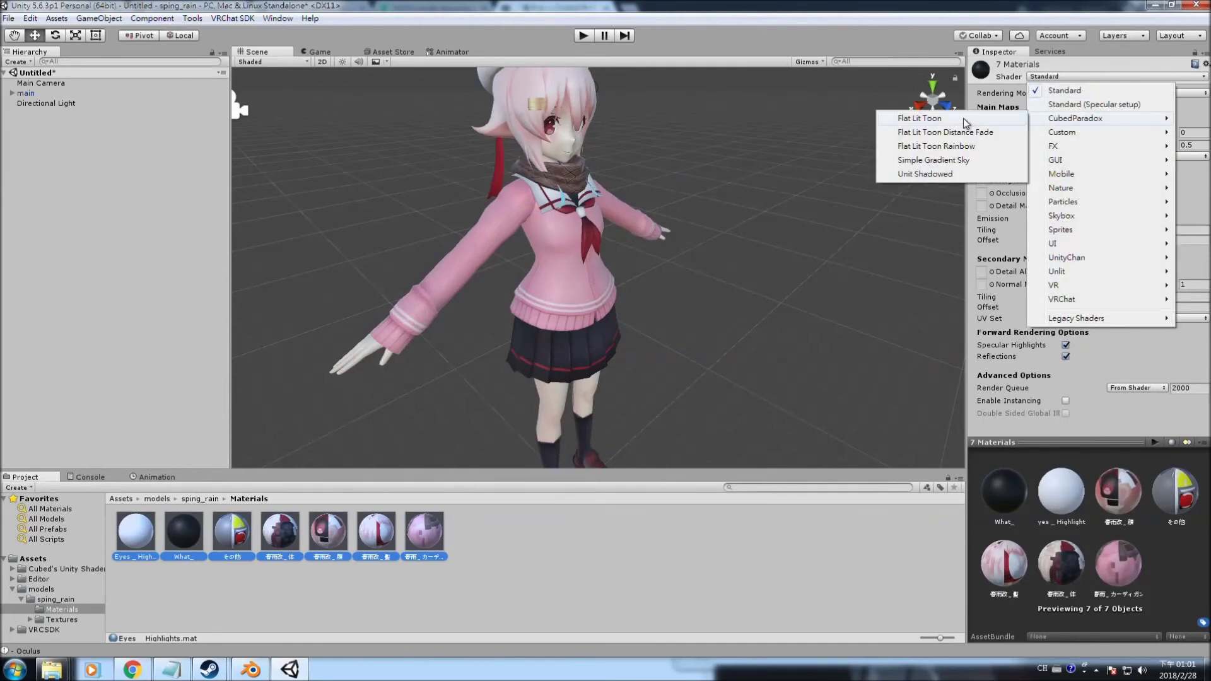
click(927, 120)
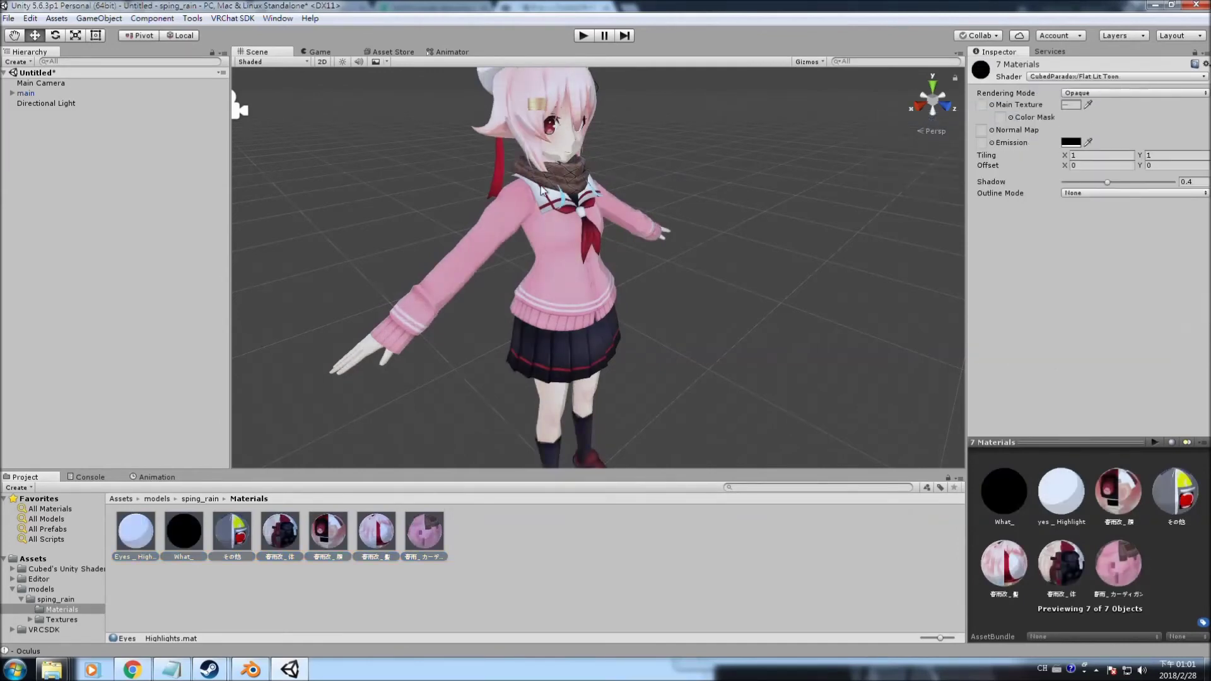
middle_drag(596, 210, 690, 198)
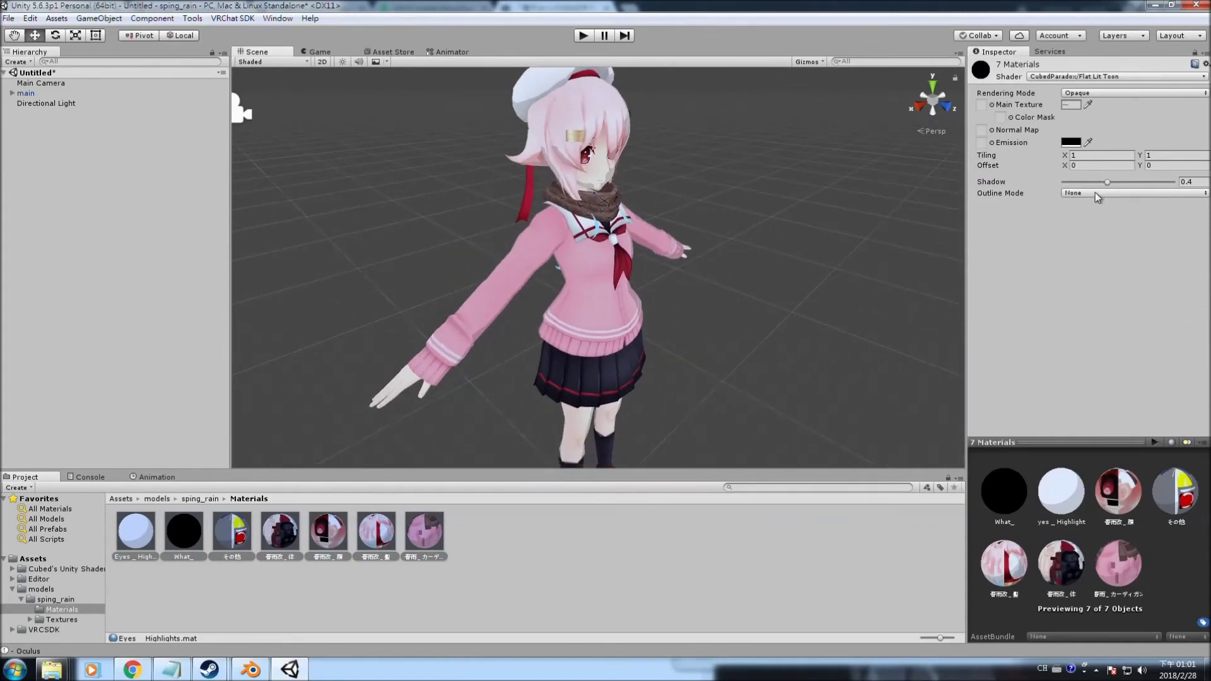
- Keep the materials' Rendering Mode Opaque and set their Outline Mode to Tinted
click(1098, 93)
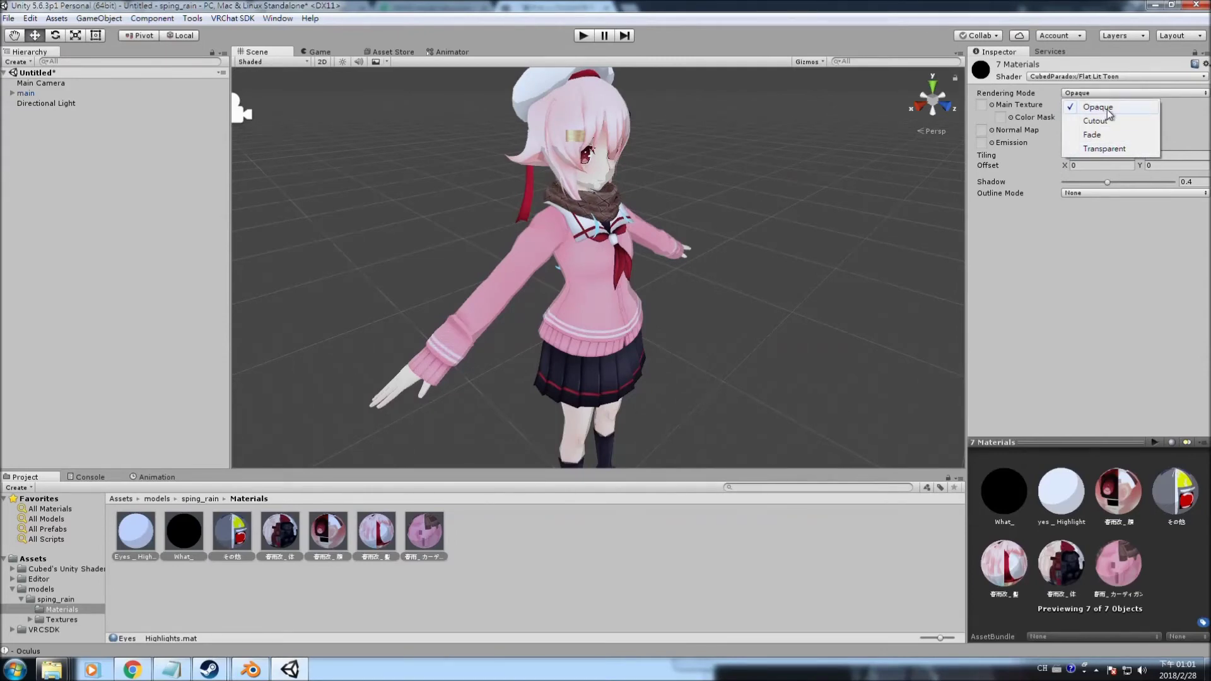
click(1109, 109)
click(1108, 92)
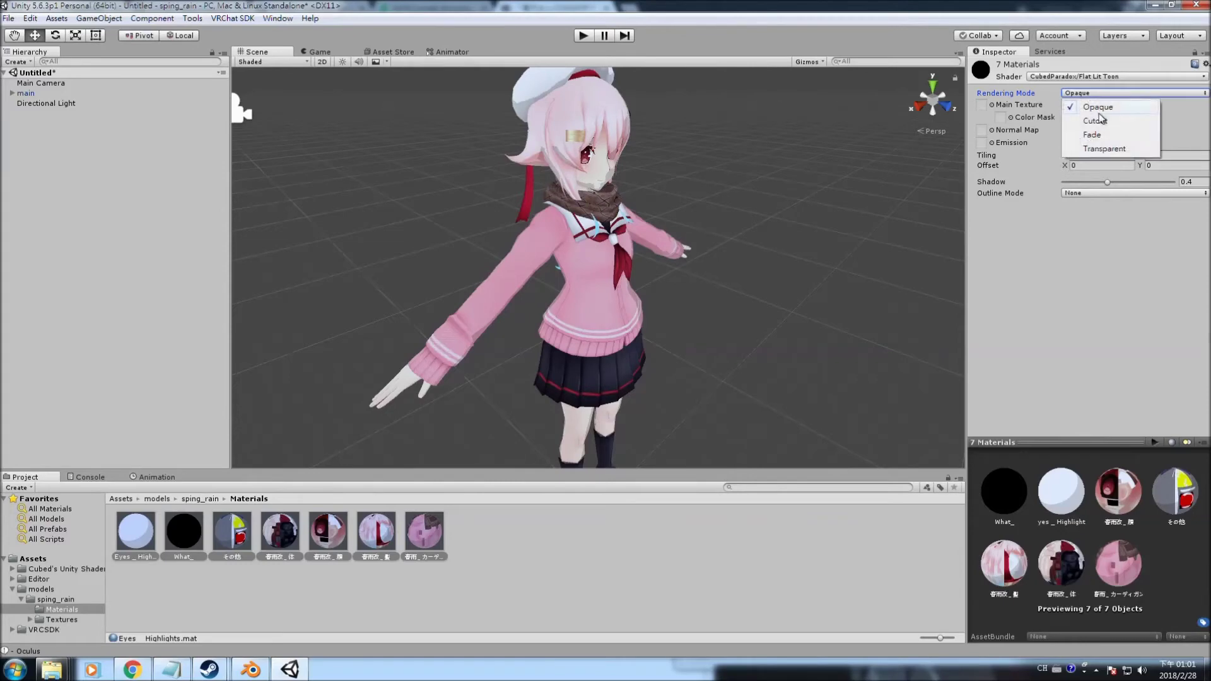
click(1207, 136)
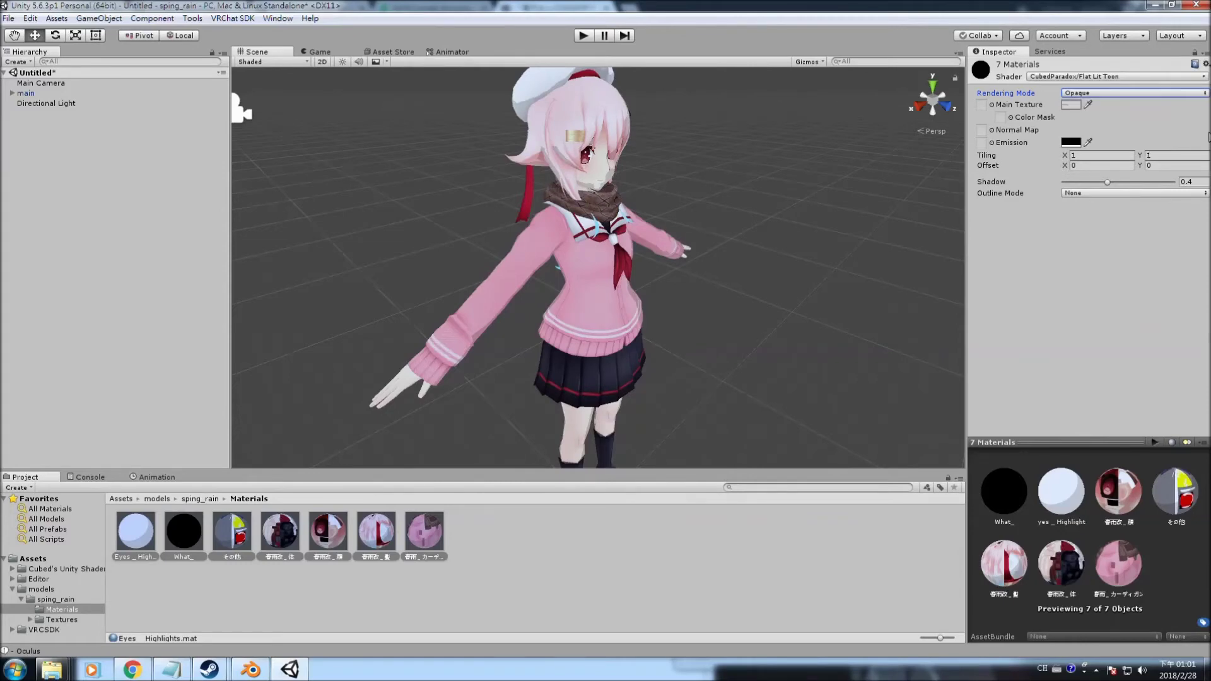
click(1130, 195)
click(1115, 220)
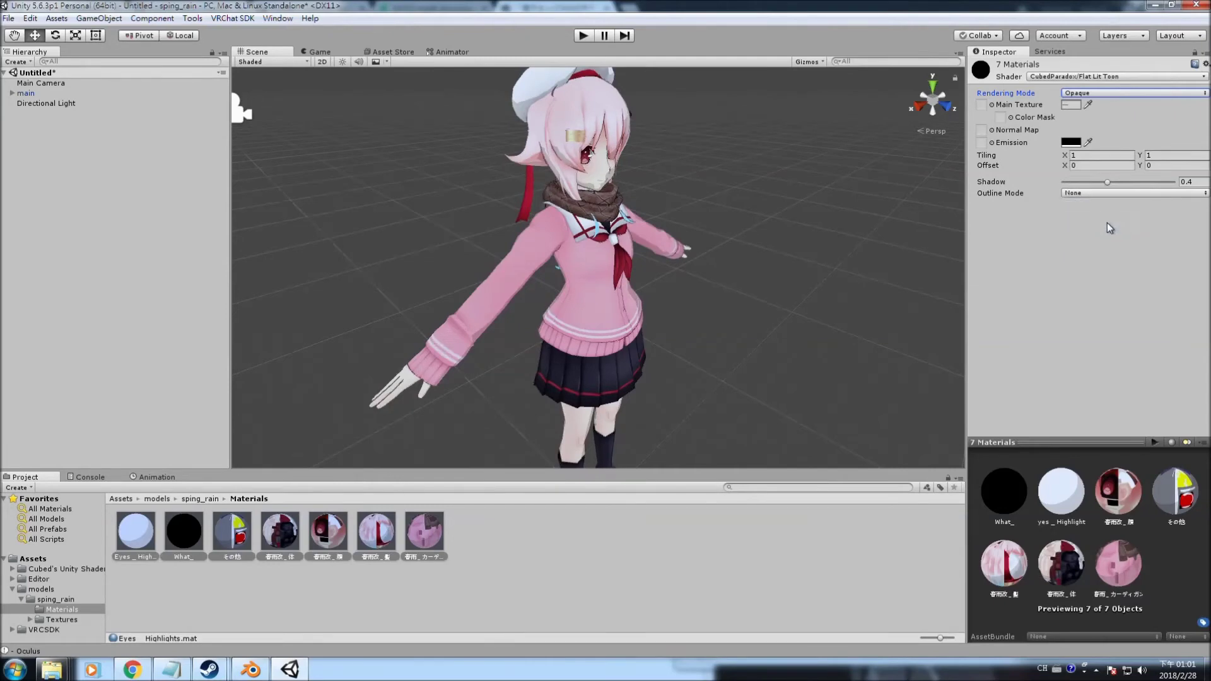
scroll(789, 222, up, 5)
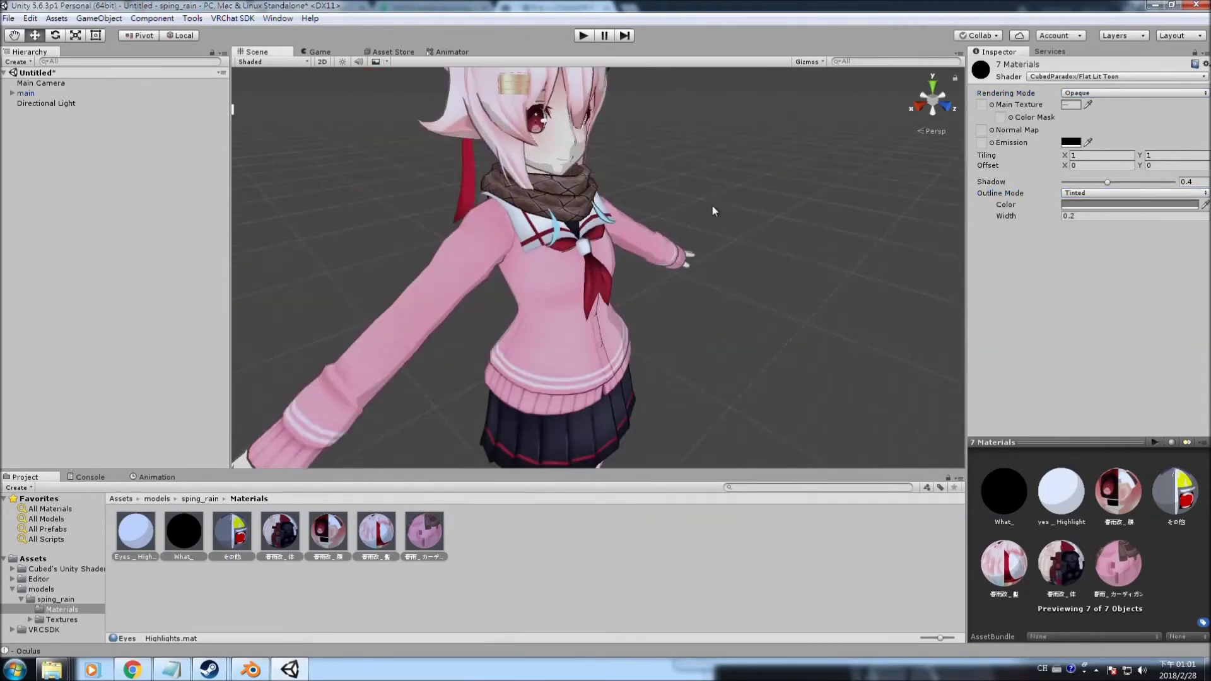
- Set Outline Mode to None on the その他 material
click(328, 531)
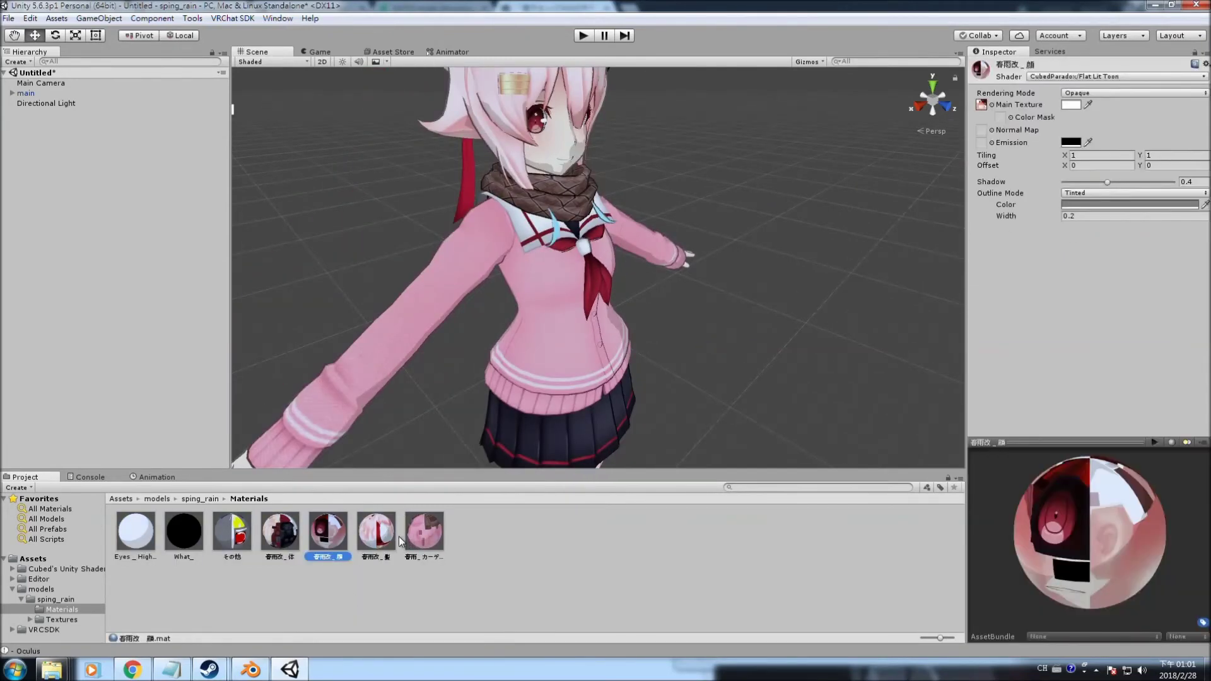
click(224, 541)
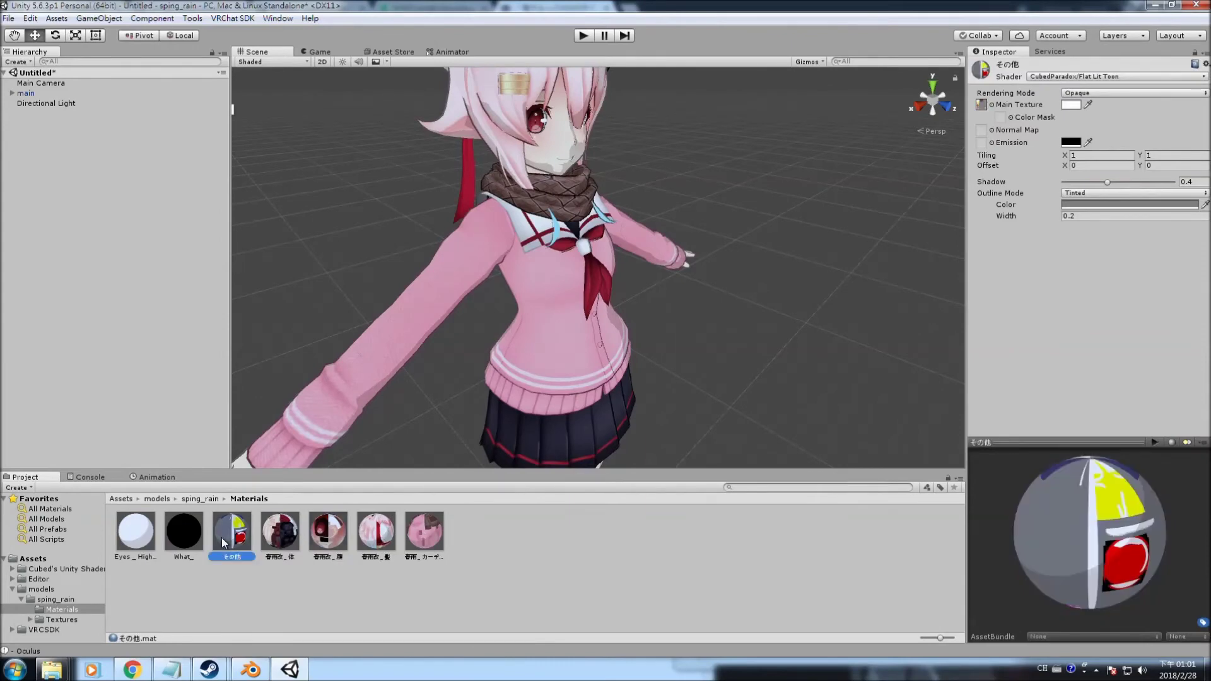
click(1100, 192)
click(1095, 203)
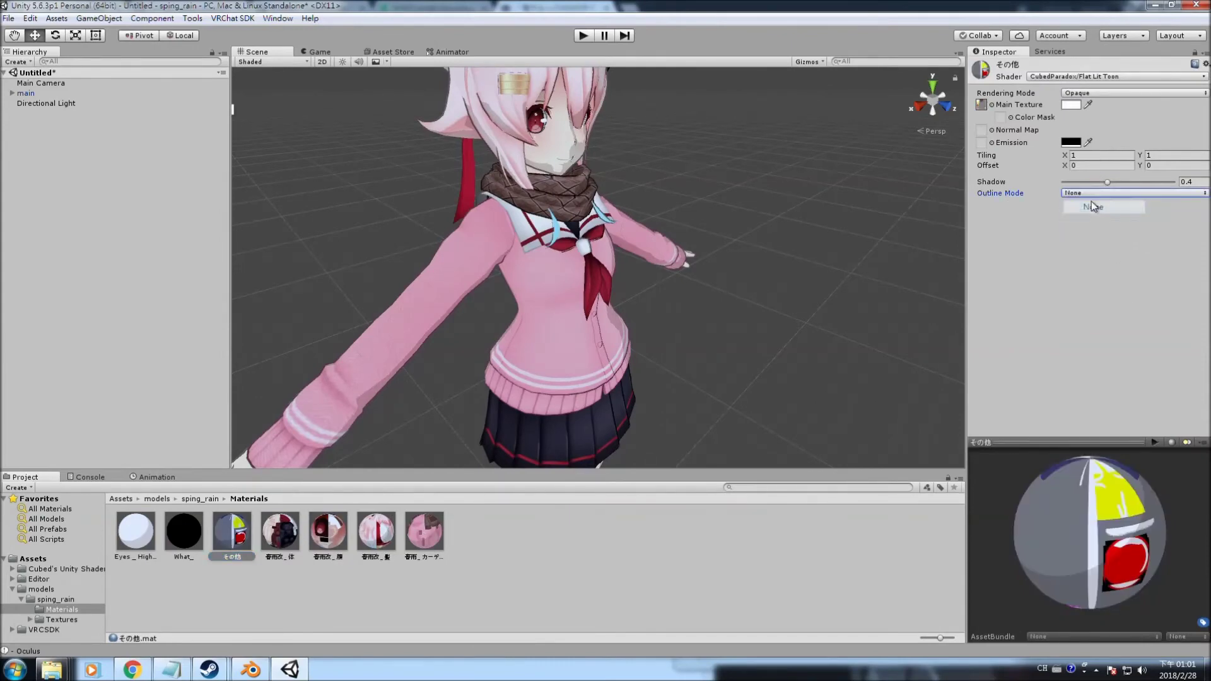
right_drag(667, 263, 575, 273)
scroll(607, 261, down, 3)
scroll(619, 272, up, 5)
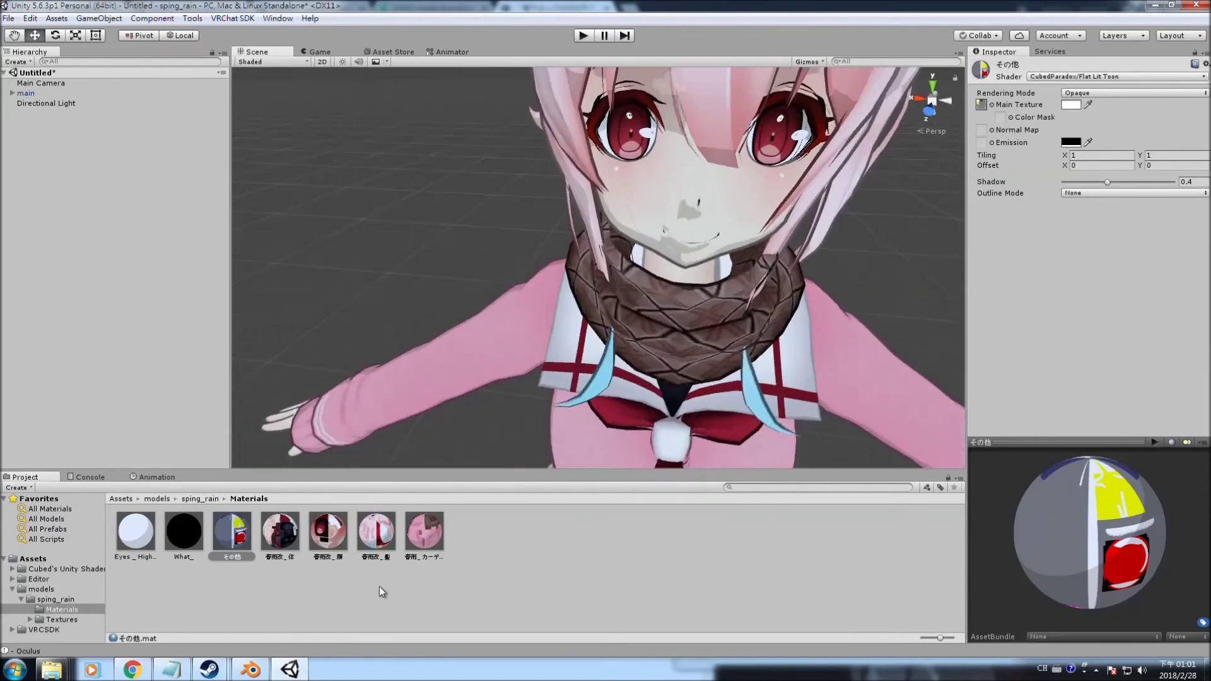
- Set Outline Mode to None on the 春雨改_顔 face material
click(333, 532)
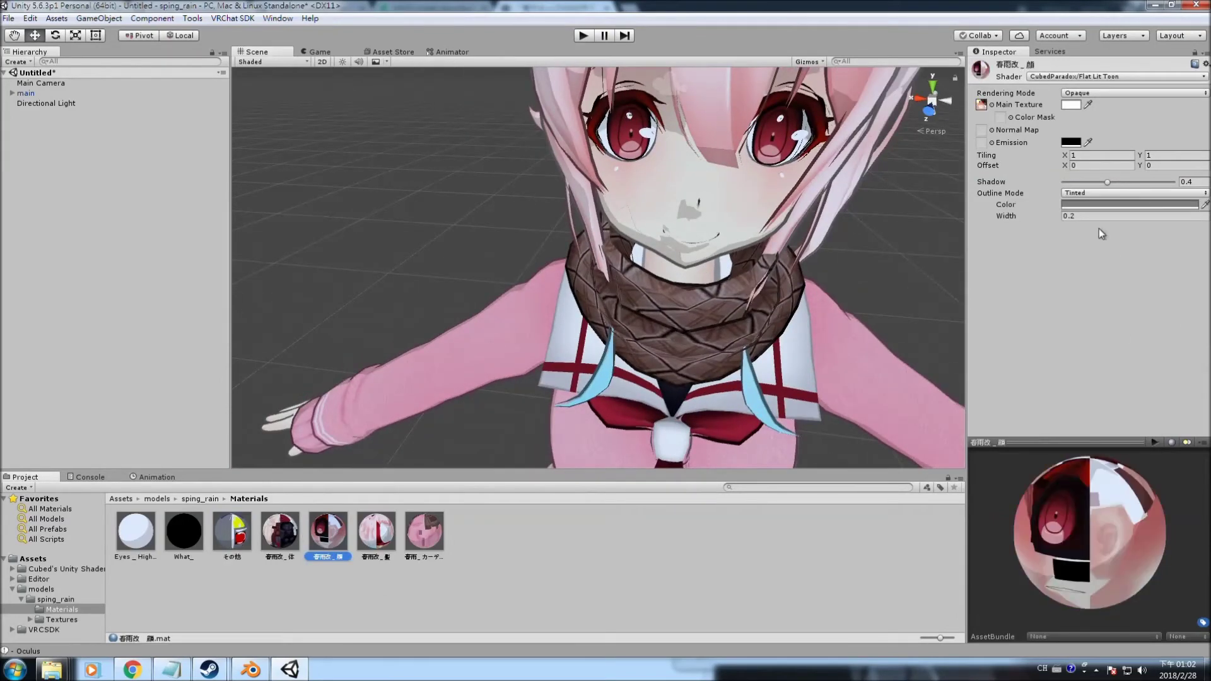
click(1100, 193)
click(1097, 203)
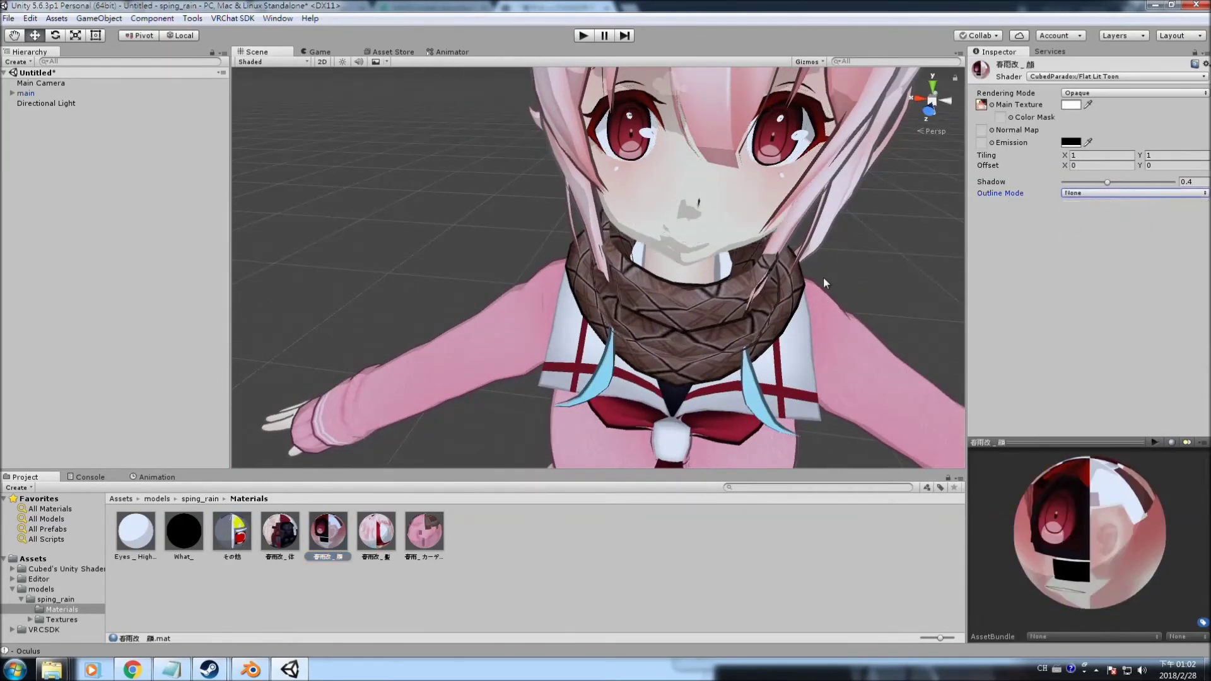
scroll(822, 278, down, 5)
middle_drag(818, 283, 779, 199)
scroll(765, 343, up, 3)
middle_drag(765, 343, 817, 277)
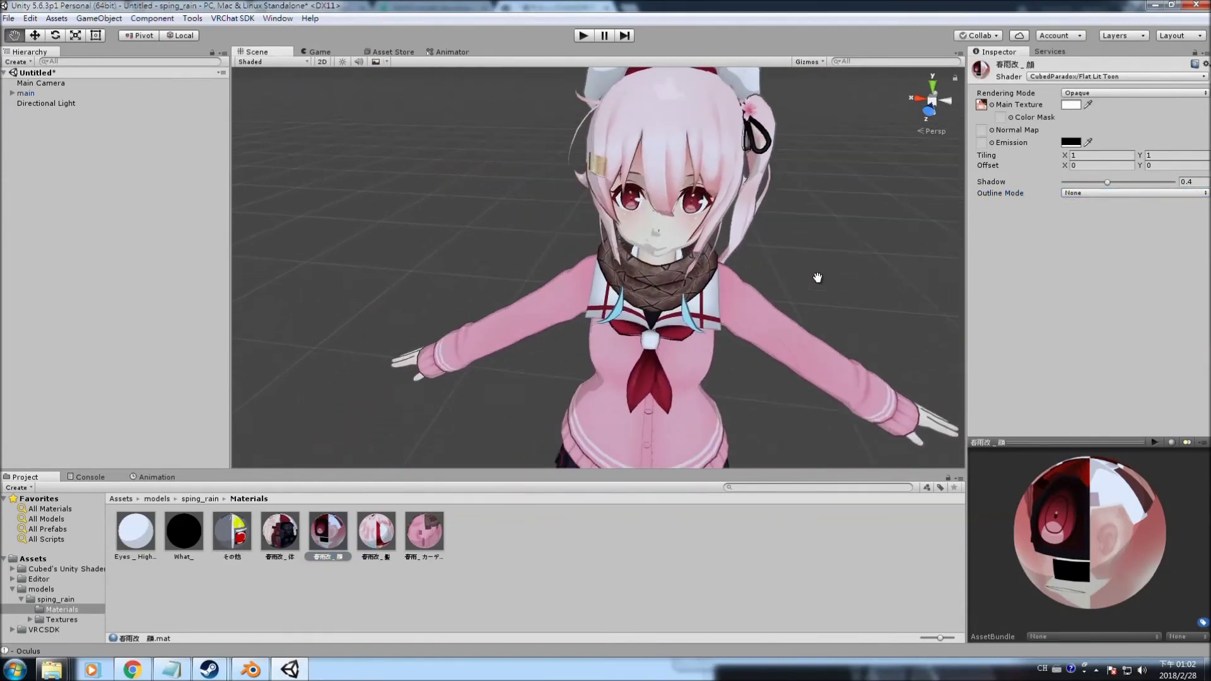
- Select the main model asset in the sping_rain folder to show its import settings
click(621, 297)
click(200, 498)
click(326, 587)
click(246, 531)
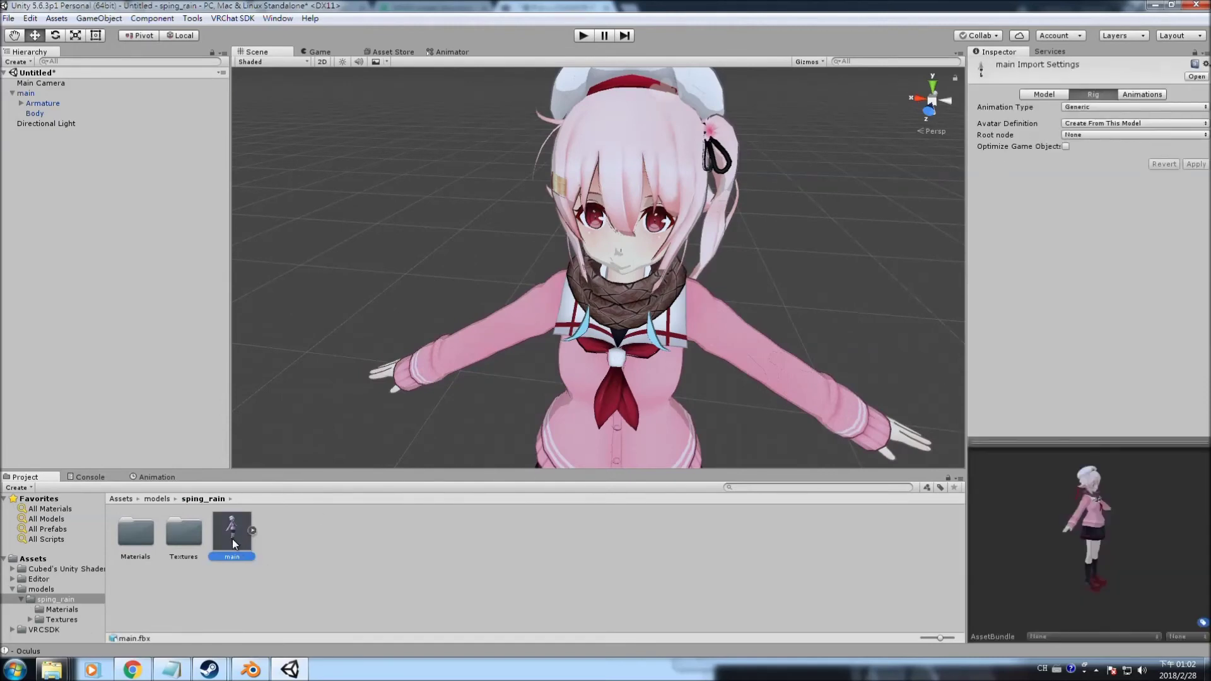
- Set main's rig Animation Type to Humanoid, save the scene as spring_rain, and apply
click(1086, 108)
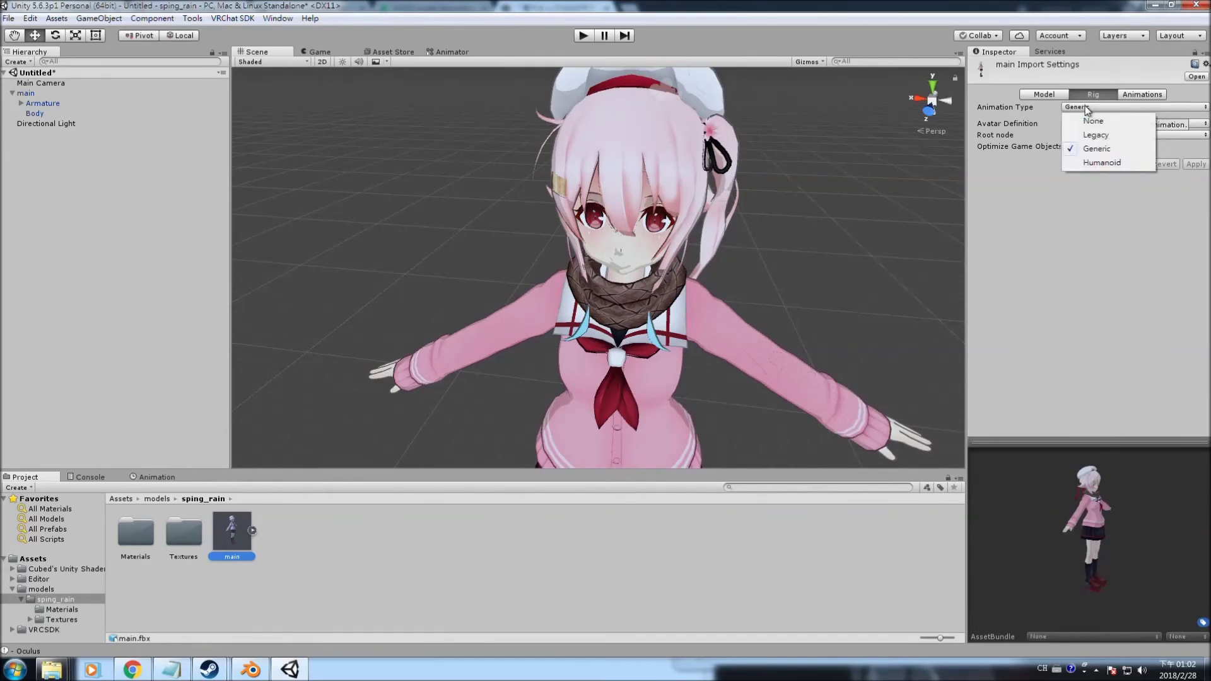
click(1101, 163)
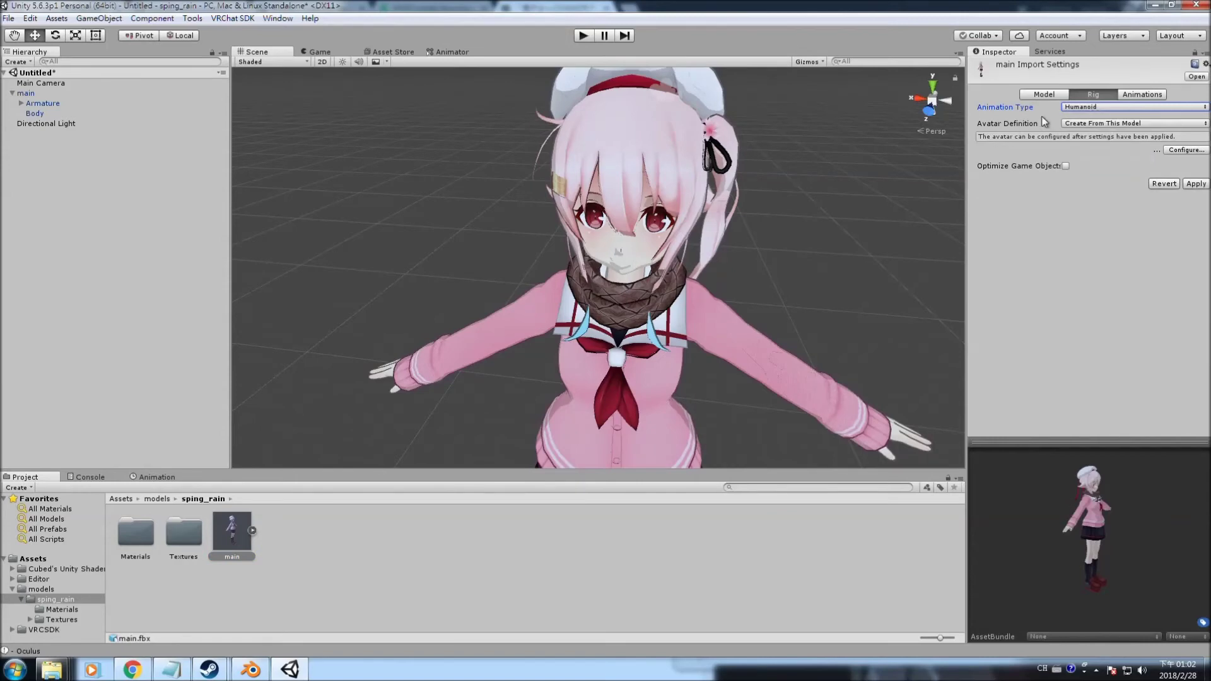
click(1183, 151)
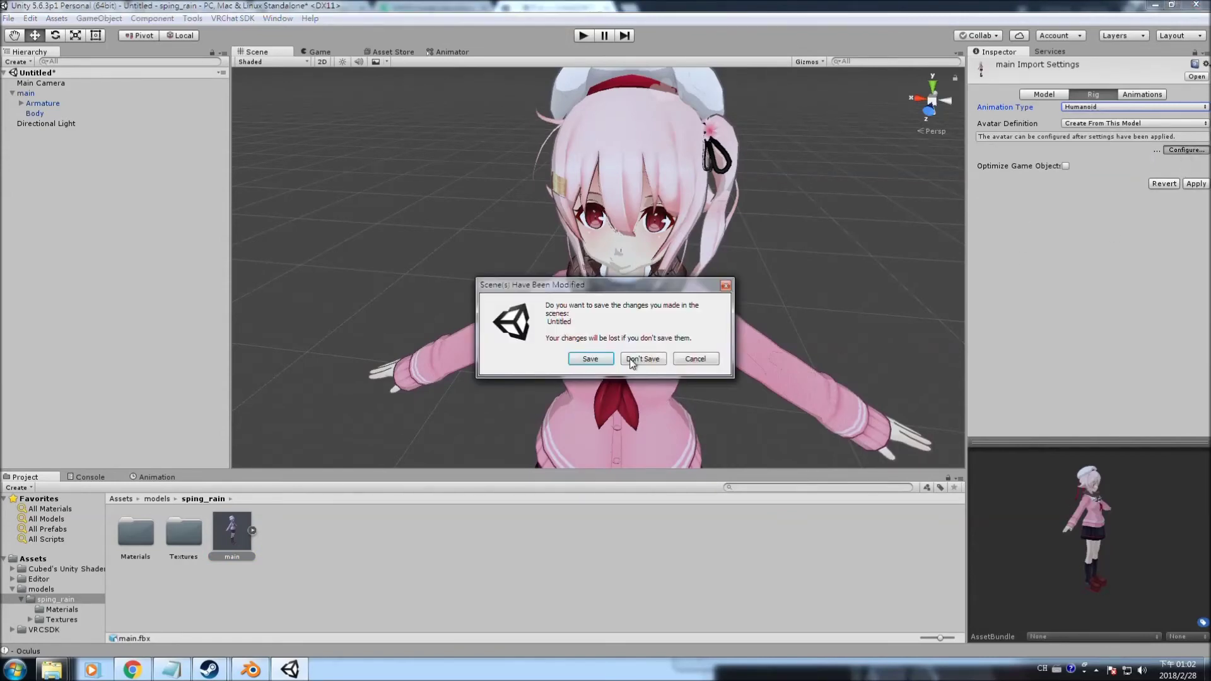
click(599, 357)
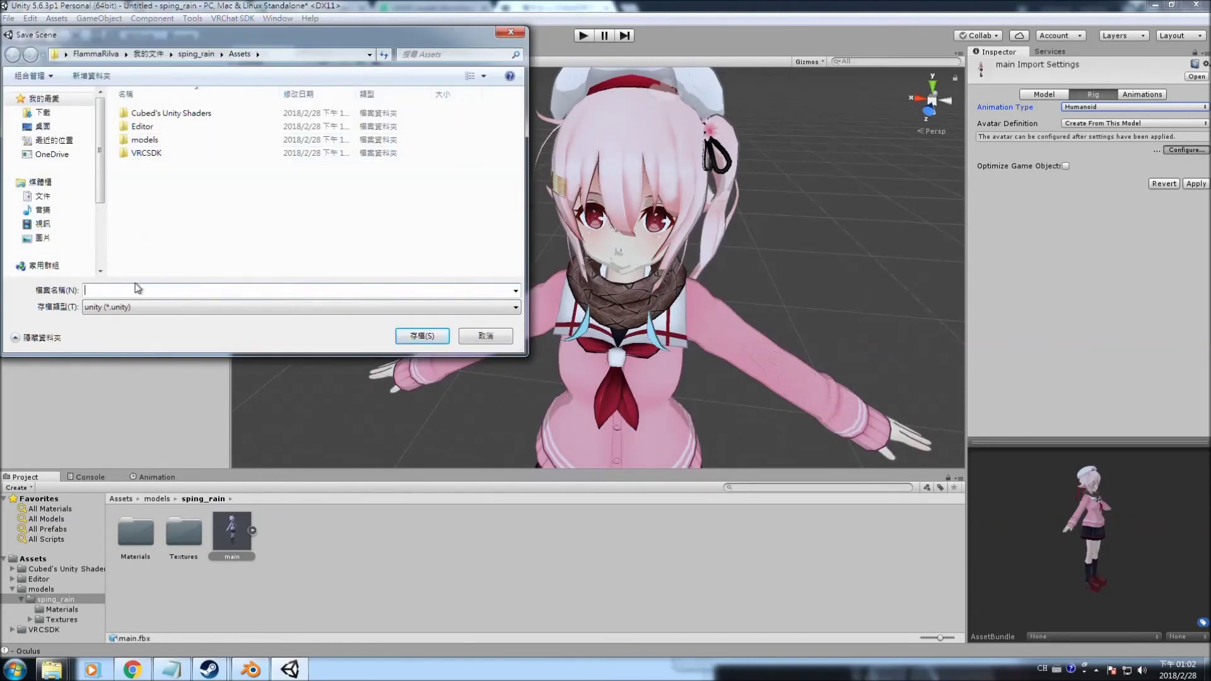
text(spring_rain)
click(414, 335)
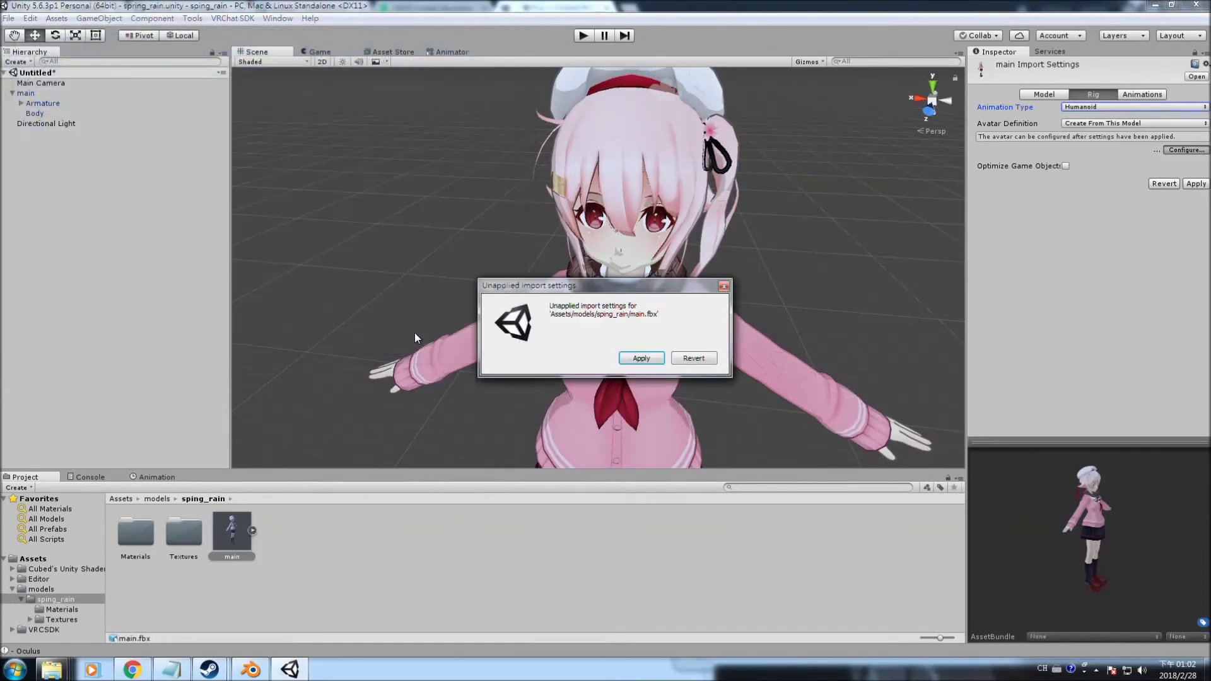
click(645, 360)
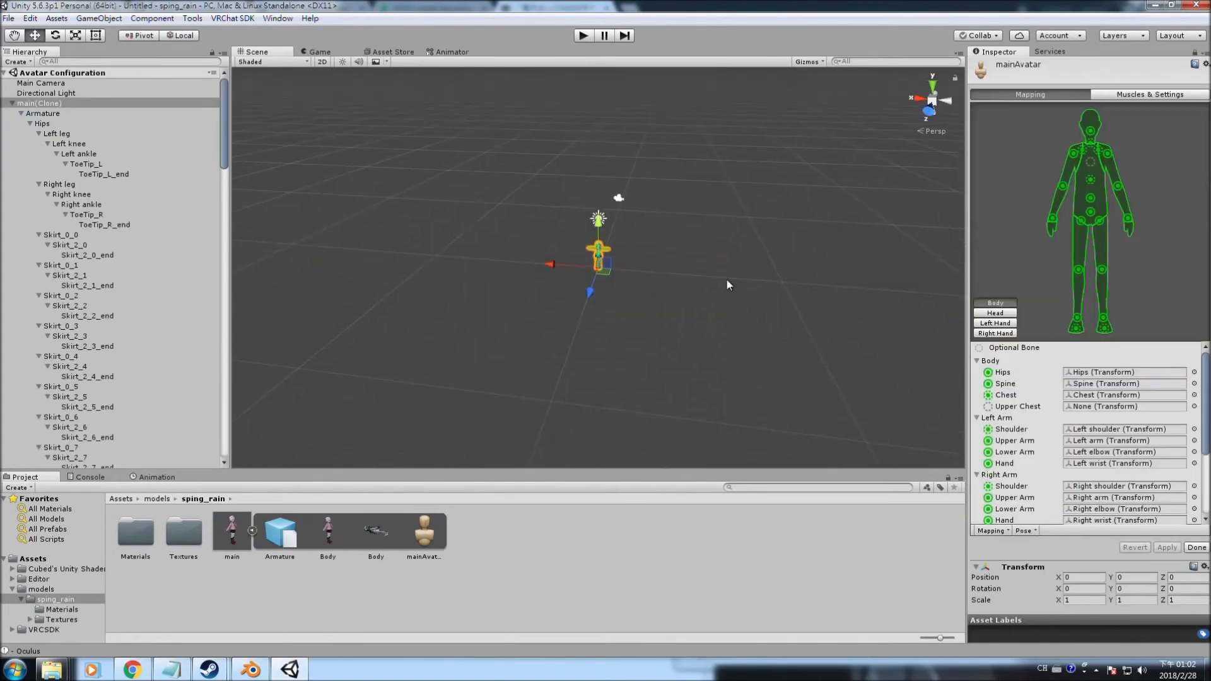
- Frame the avatar and reassign the Chest transform to the Chest bone slot
middle_drag(652, 239, 683, 263)
scroll(683, 263, up, 2)
scroll(685, 266, up, 5)
scroll(713, 252, up, 8)
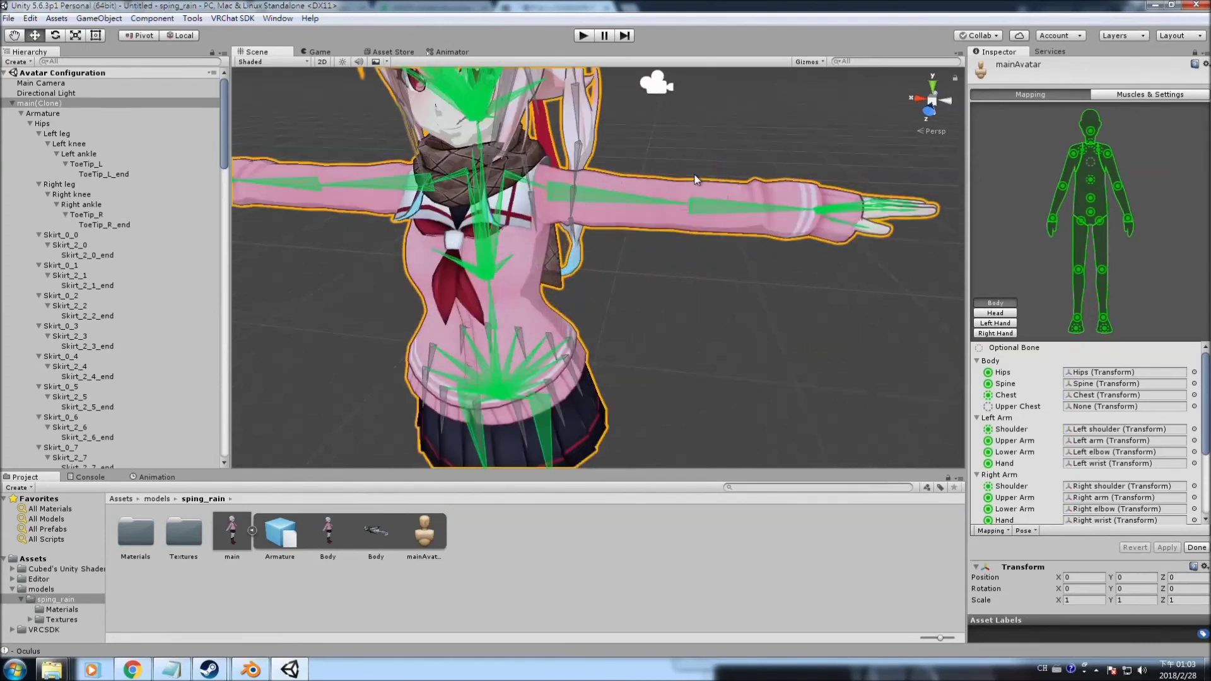
key(f)
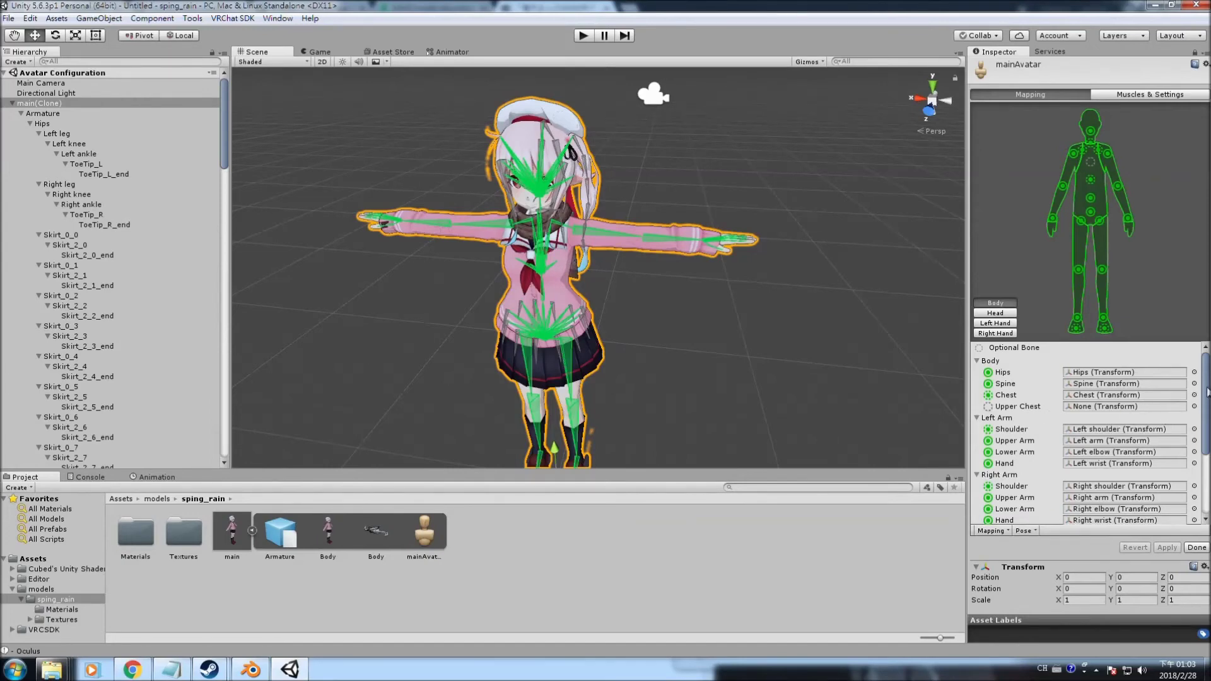
scroll(1207, 391, down, 1)
click(1031, 398)
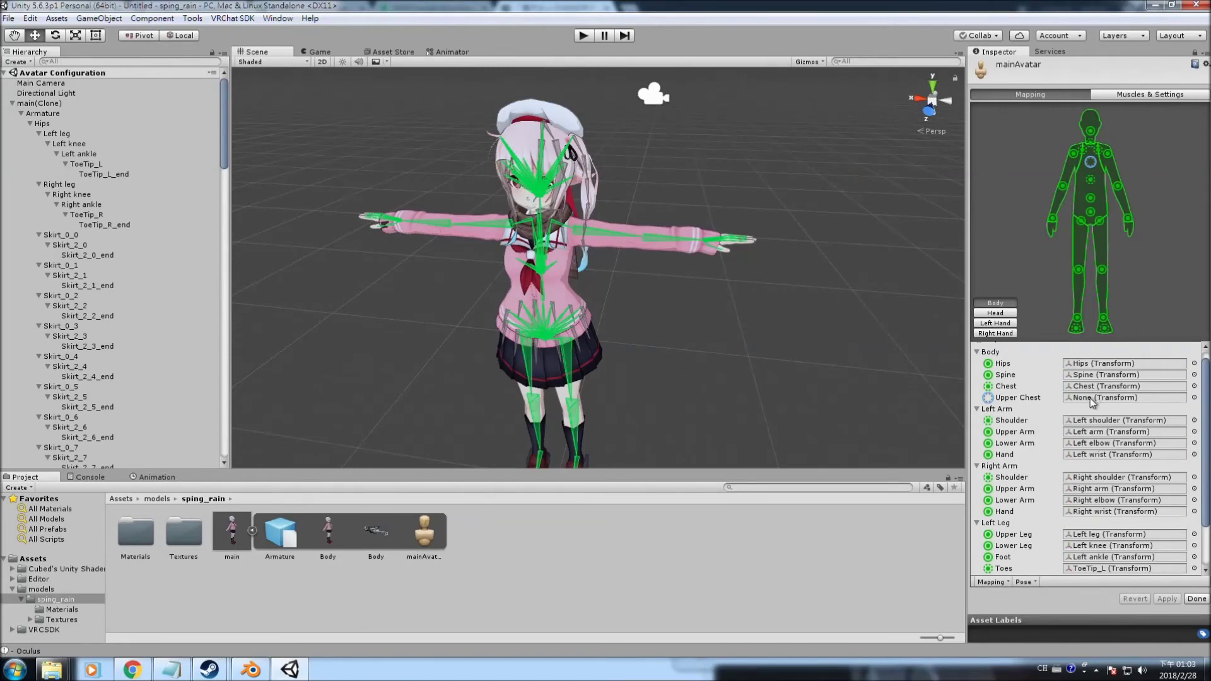
click(1118, 389)
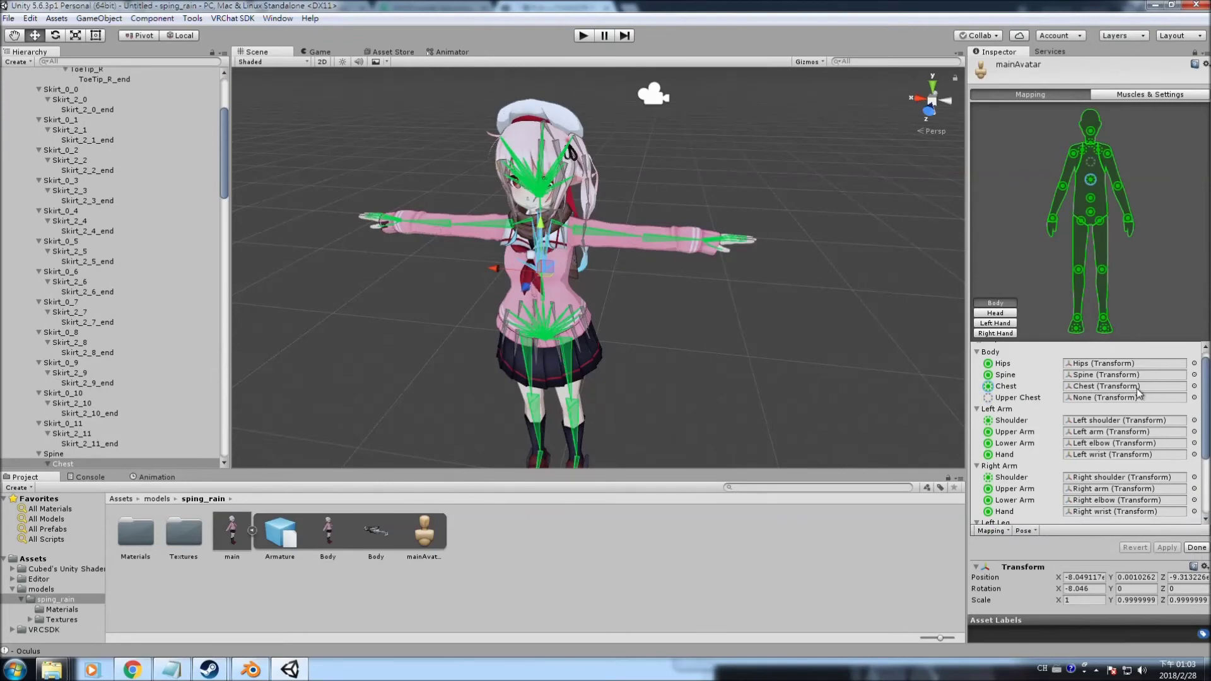
key(Delete)
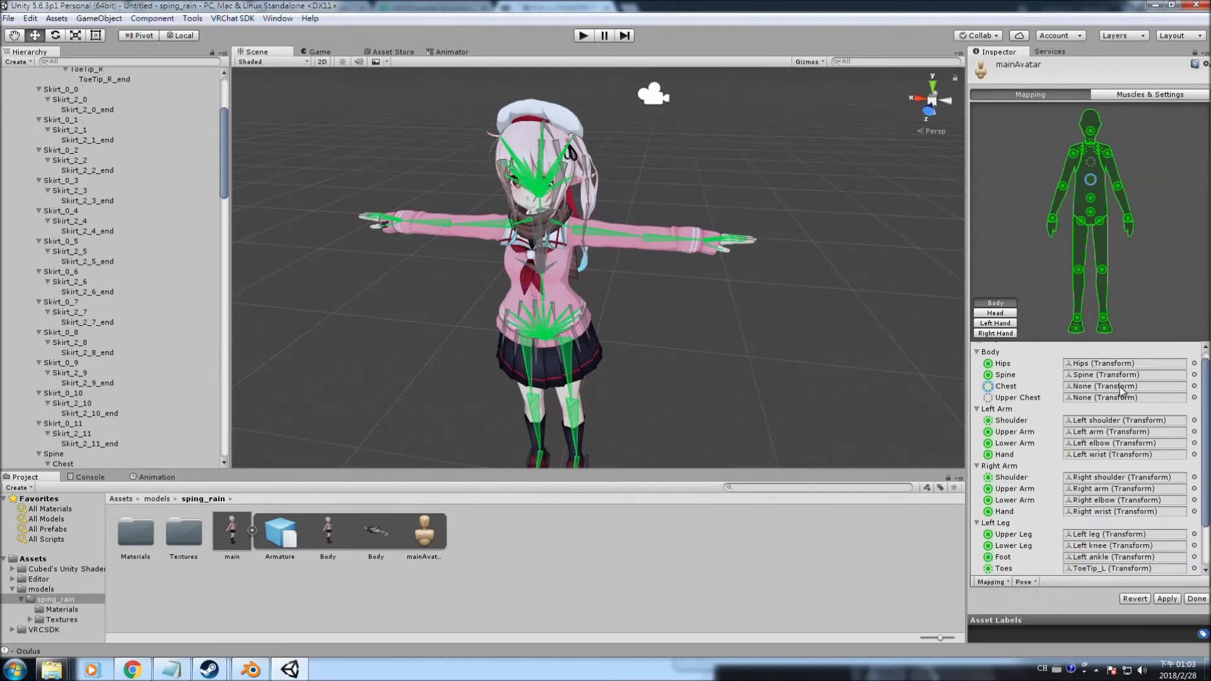
click(1193, 387)
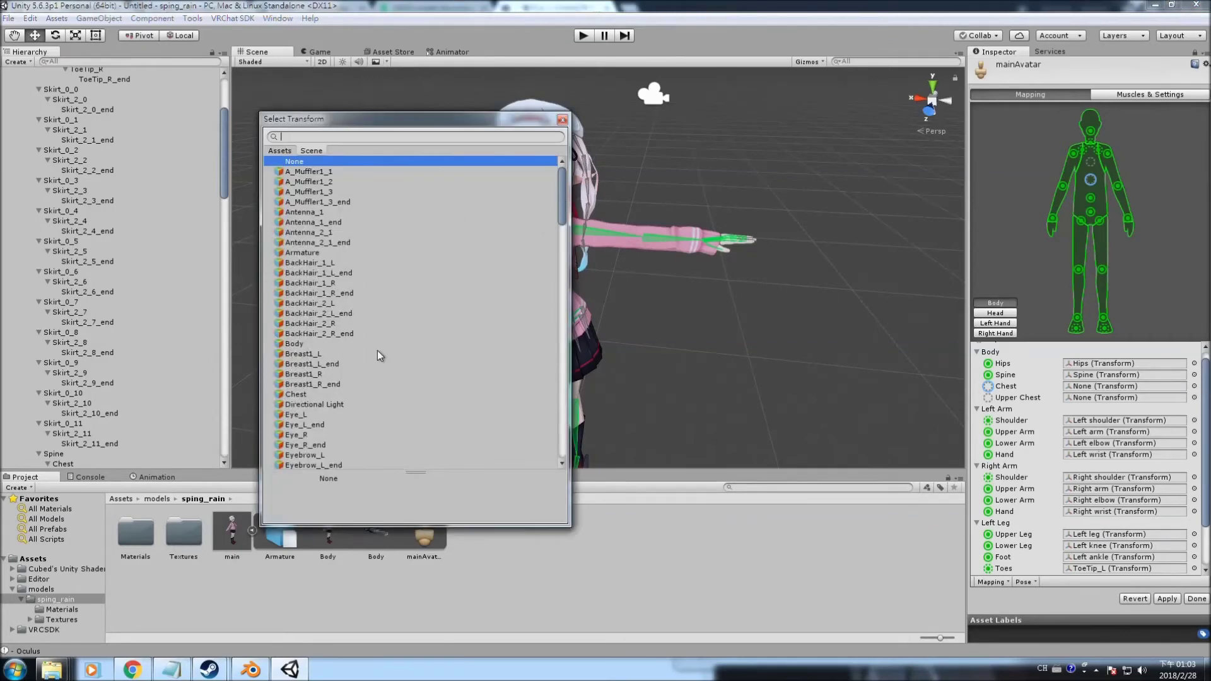
click(332, 395)
double_click(320, 395)
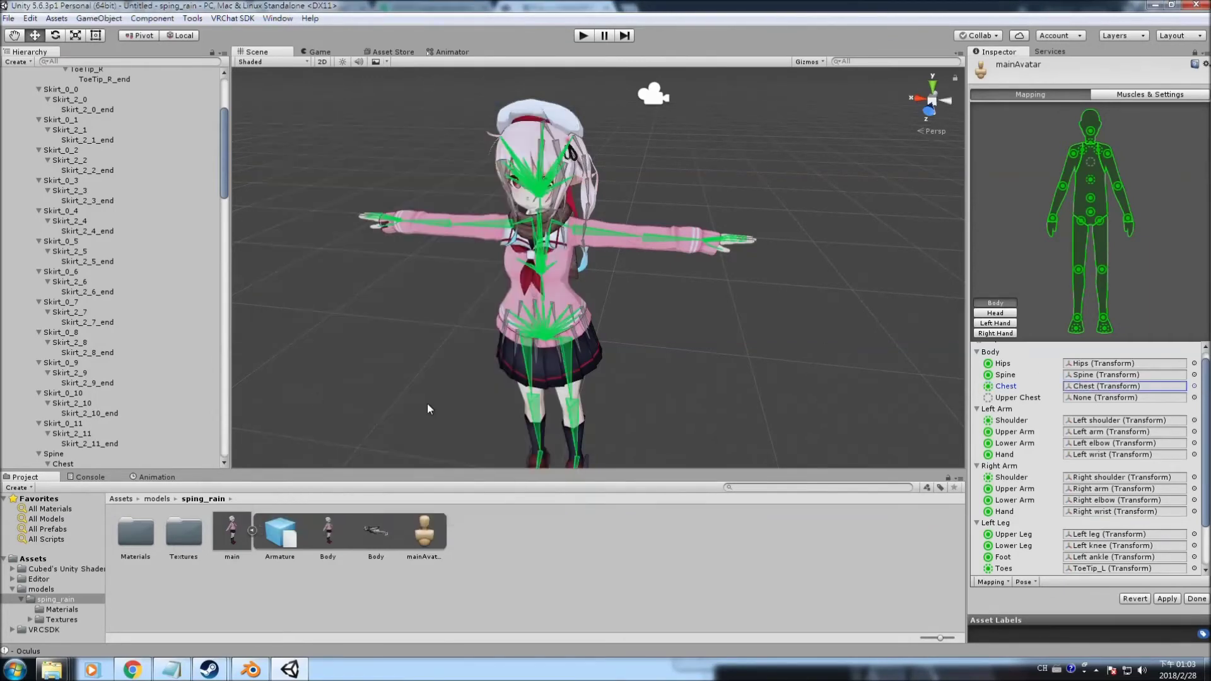
click(1115, 401)
- Clear the left Toes and Jaw bone mappings, checking the right eye and Neck slots
scroll(1205, 402, down, 3)
click(1085, 514)
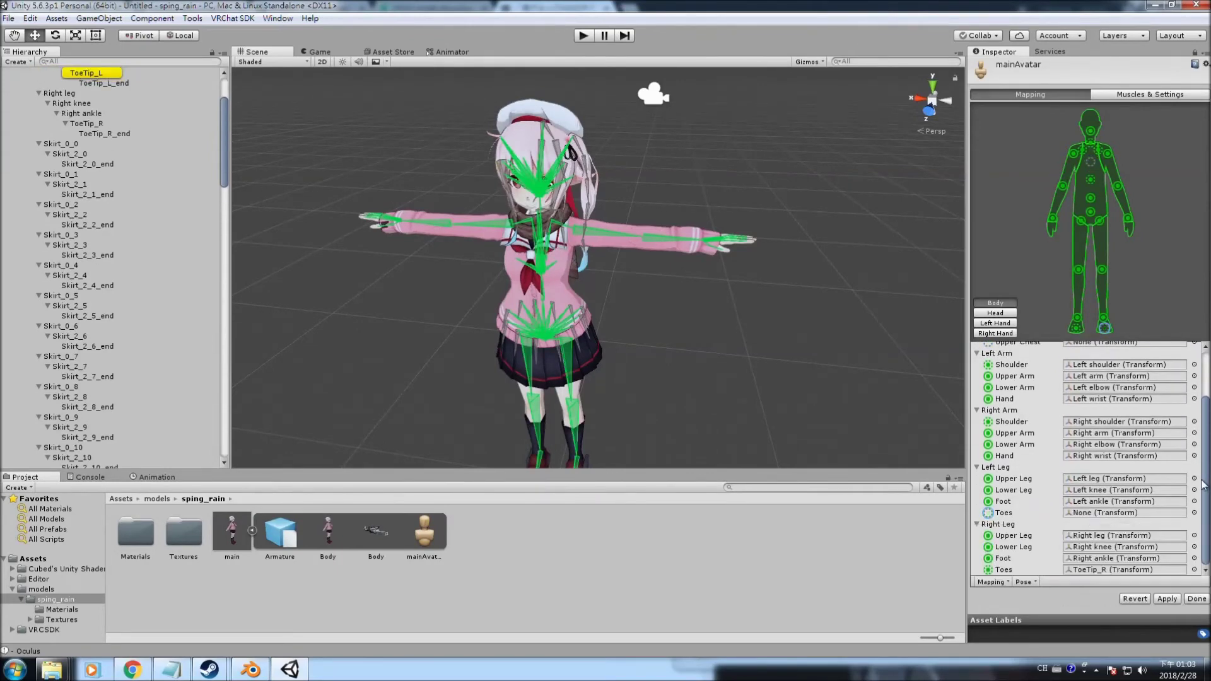
key(Delete)
key(Delete)
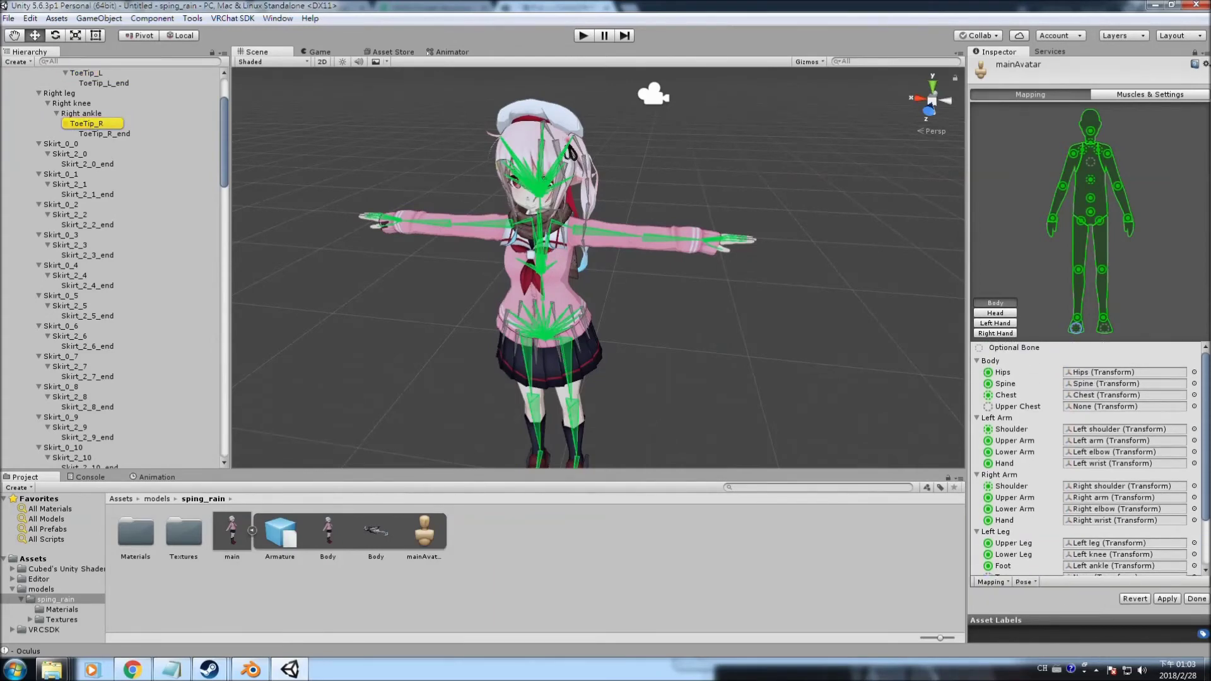
click(997, 313)
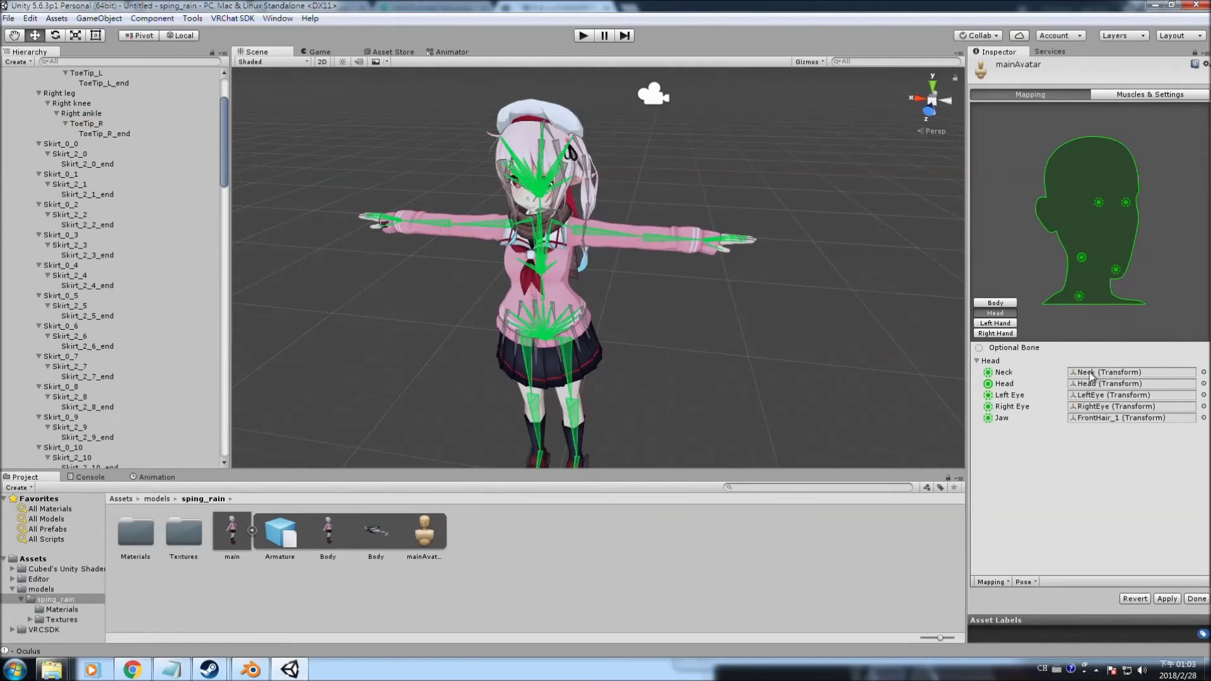
click(1028, 423)
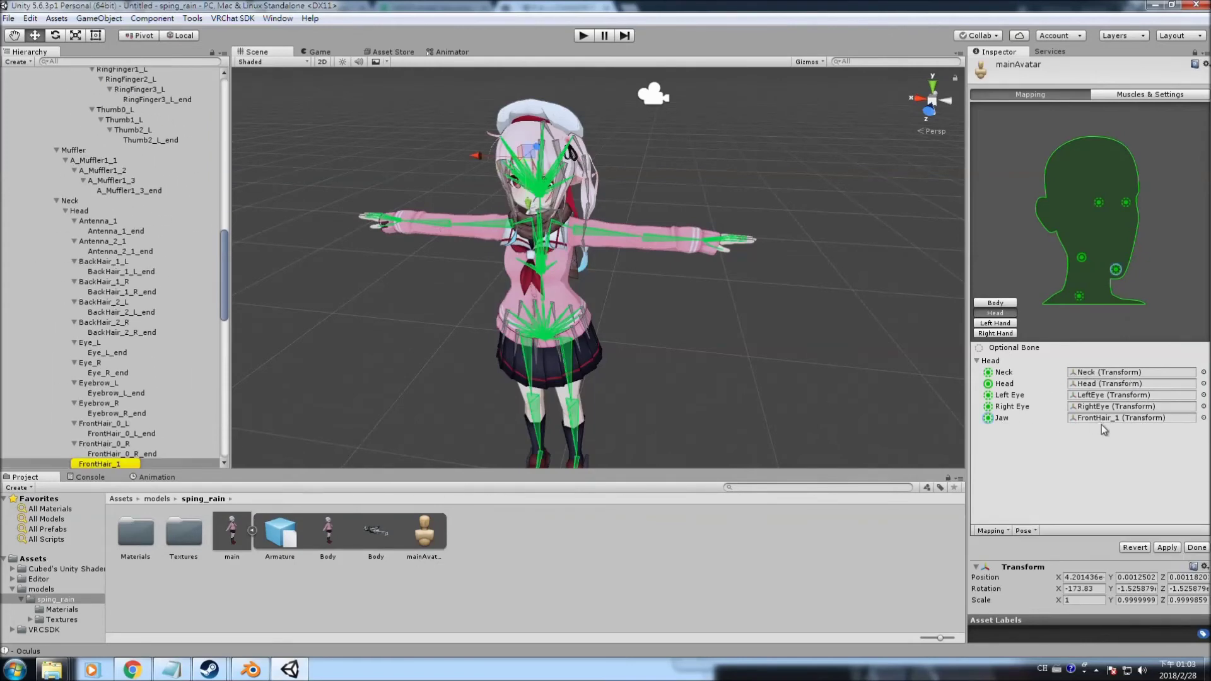
key(Delete)
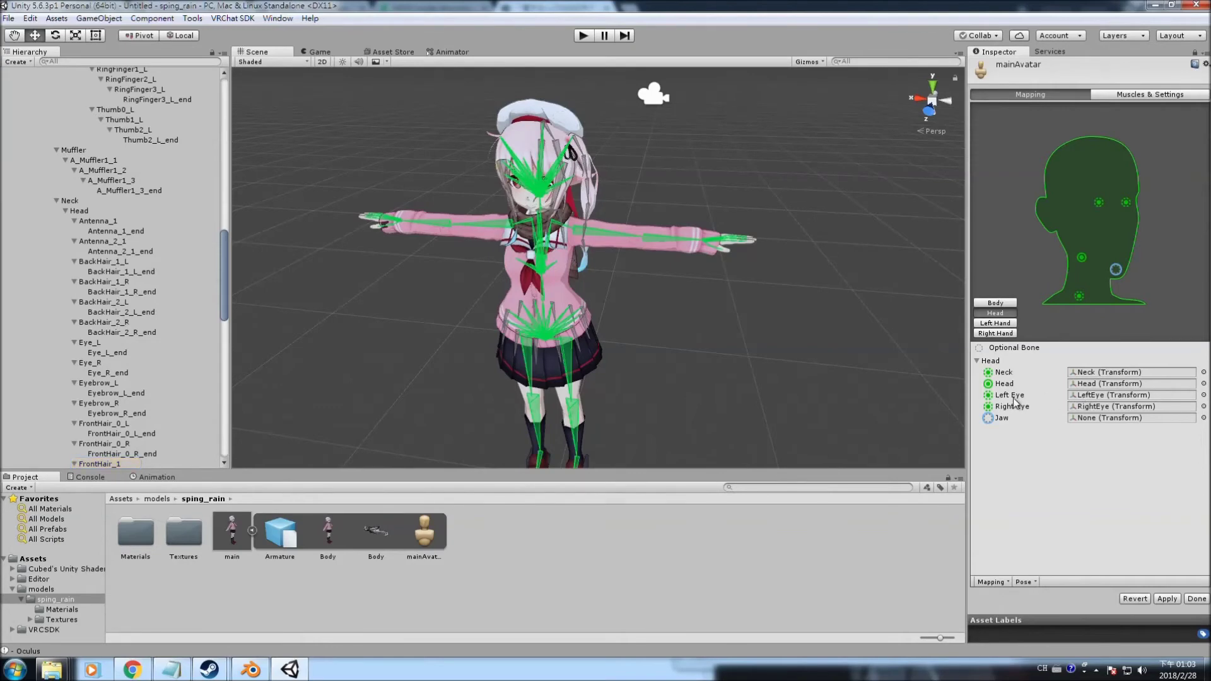
click(1115, 404)
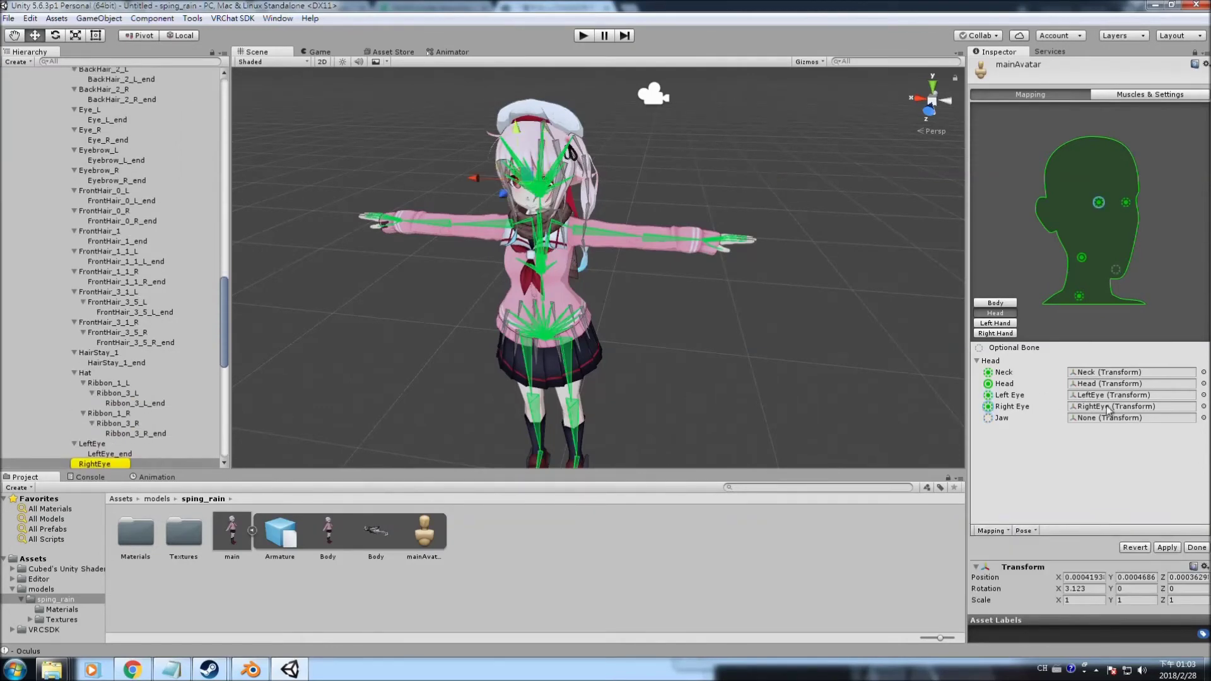
click(1110, 372)
- Clear the Thumb Distal mapping on both the left and right hands to None
click(1006, 324)
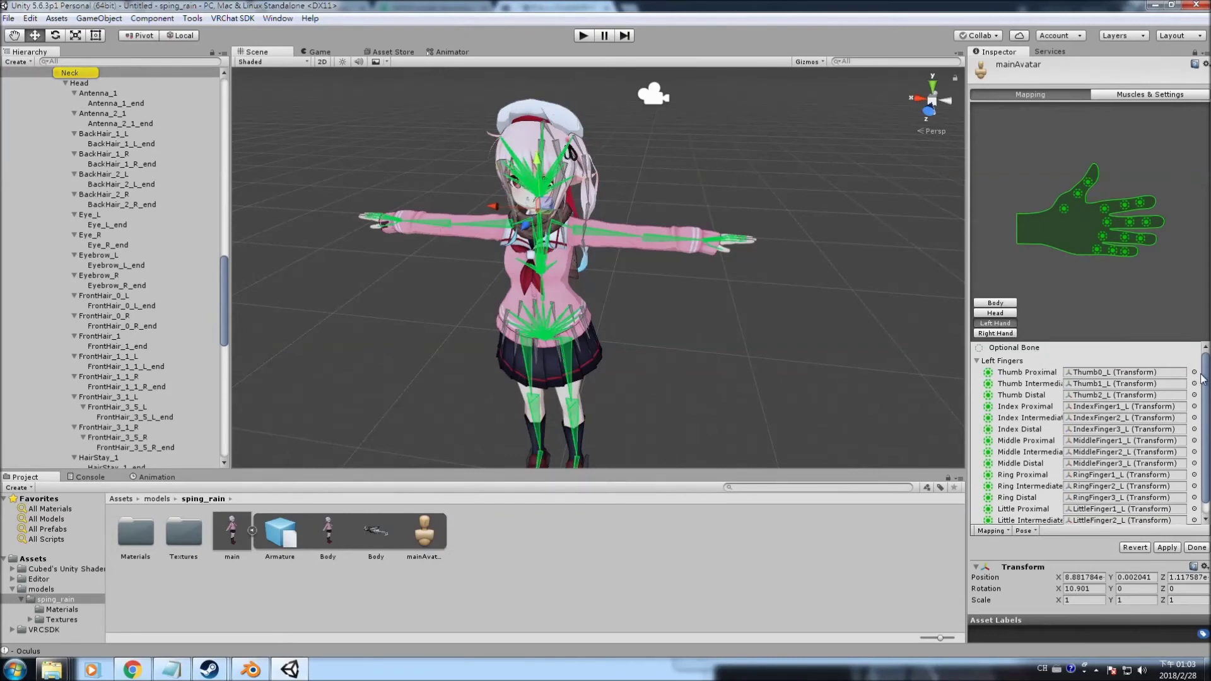
scroll(1208, 414, down, 1)
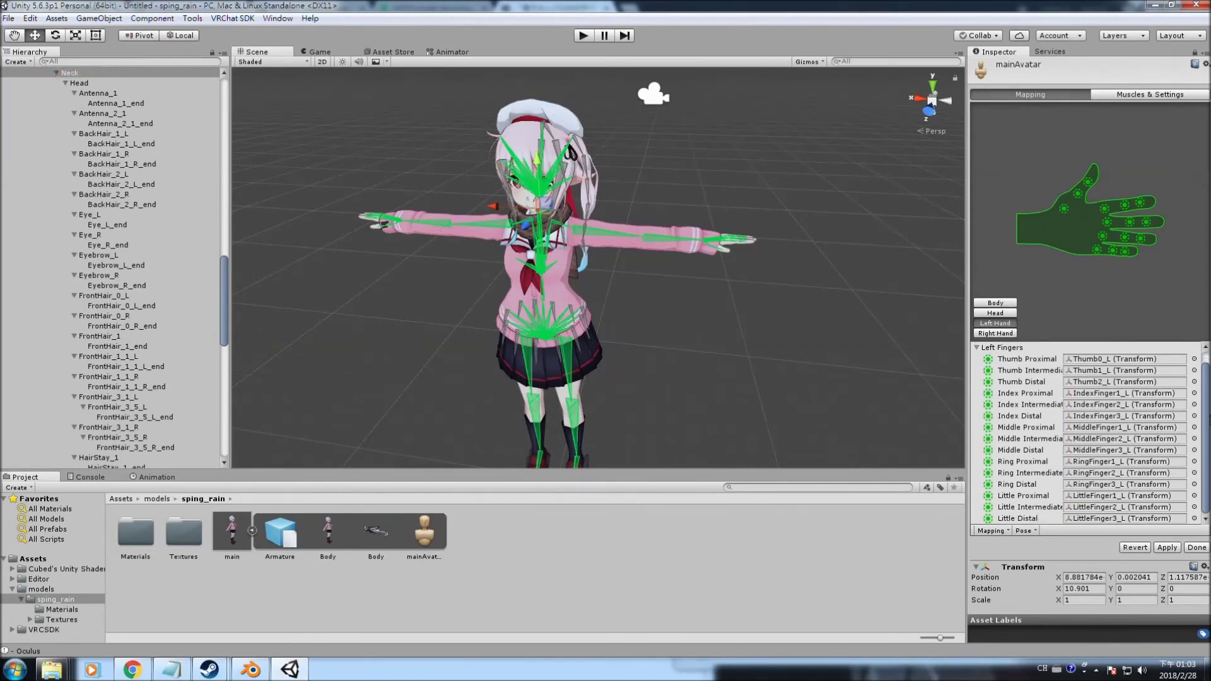
click(1108, 382)
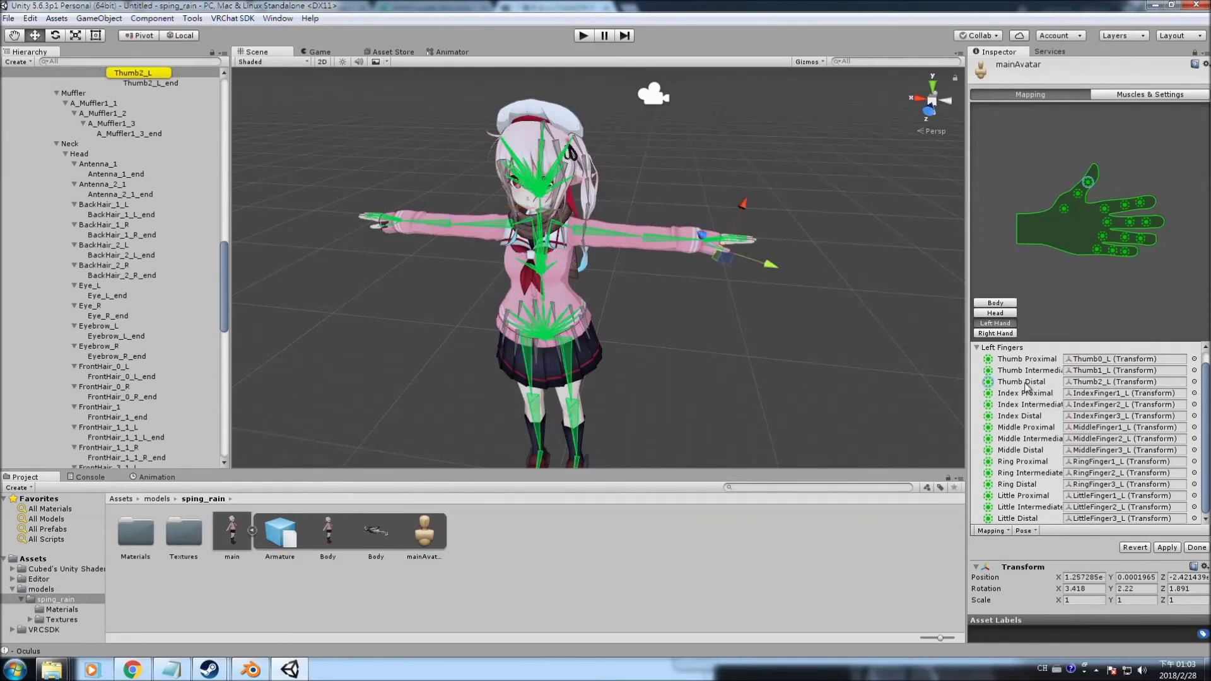
key(Delete)
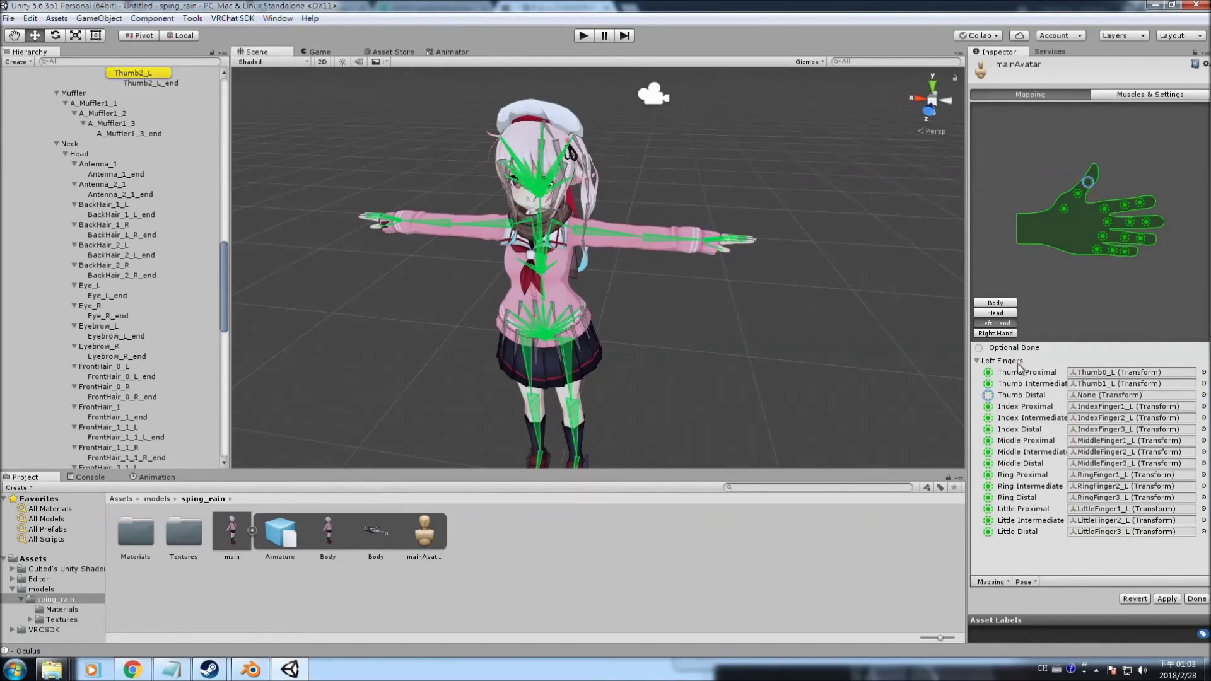
click(995, 333)
click(1081, 396)
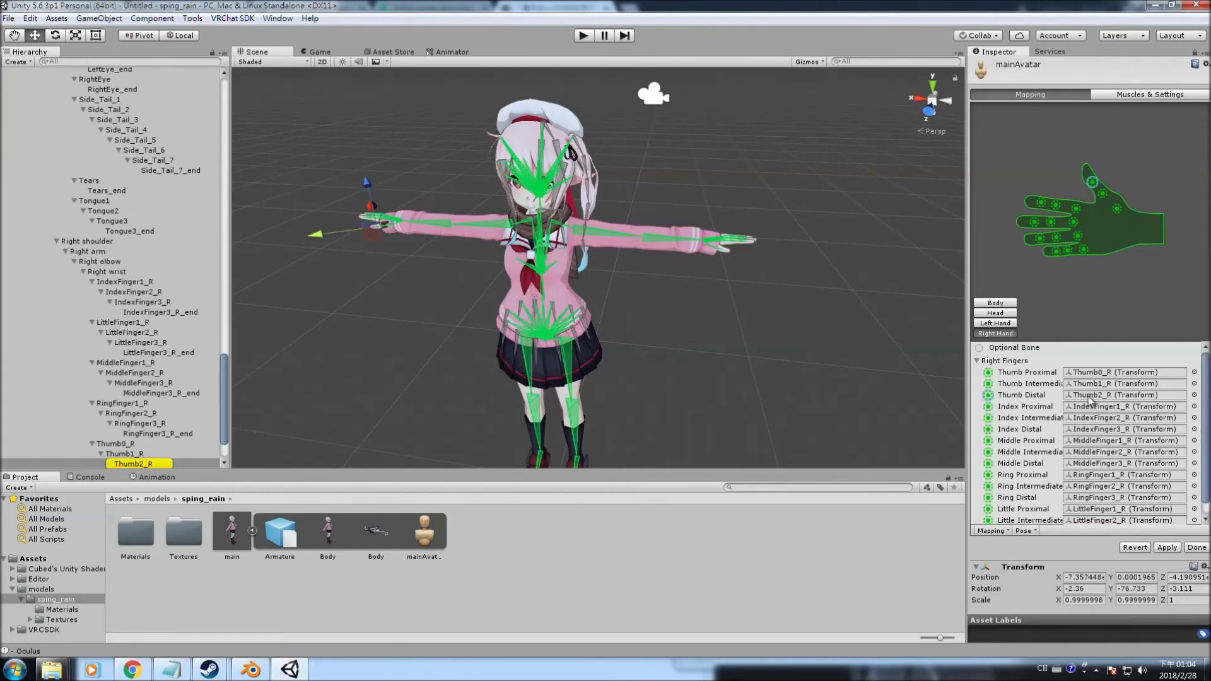
key(Delete)
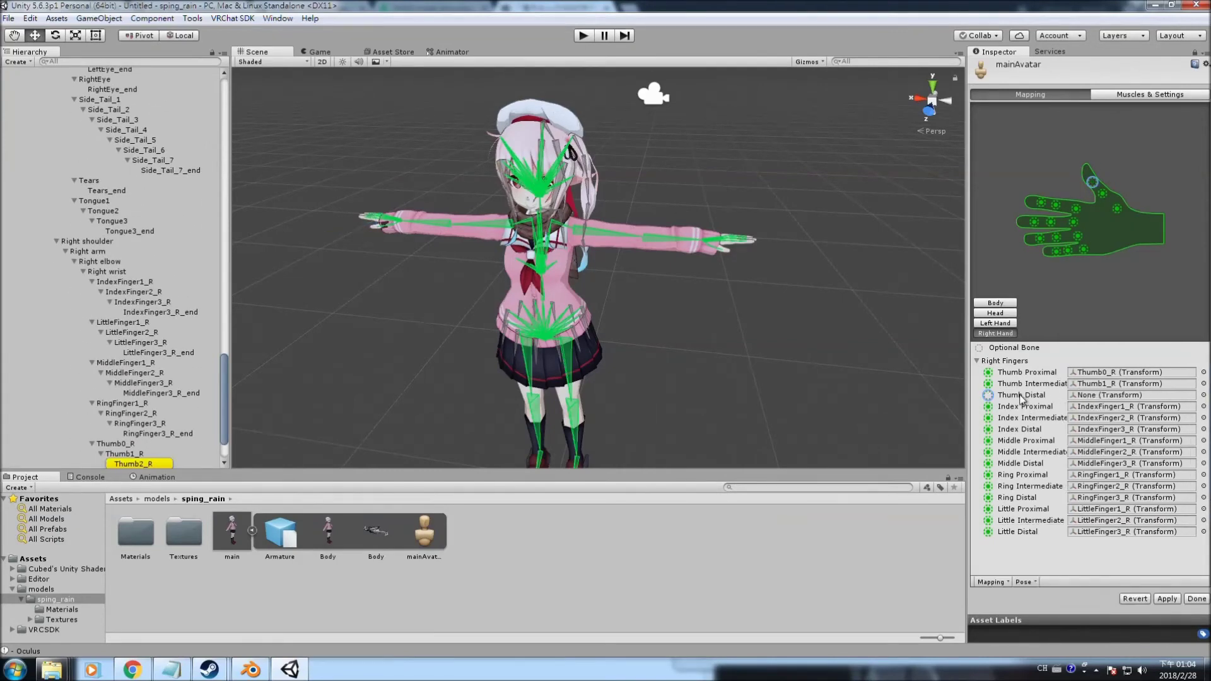
scroll(627, 316, up, 8)
middle_drag(627, 299, 681, 344)
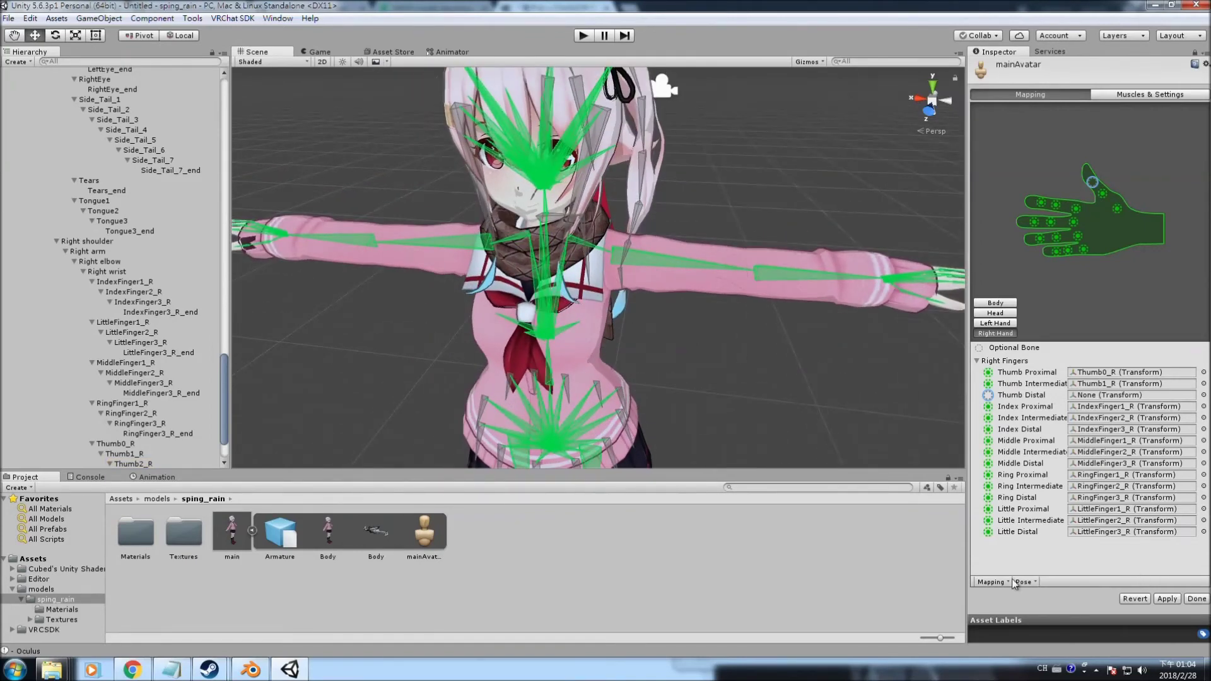
- Save the bone mapping as New Human Template.ht in Assets
click(993, 582)
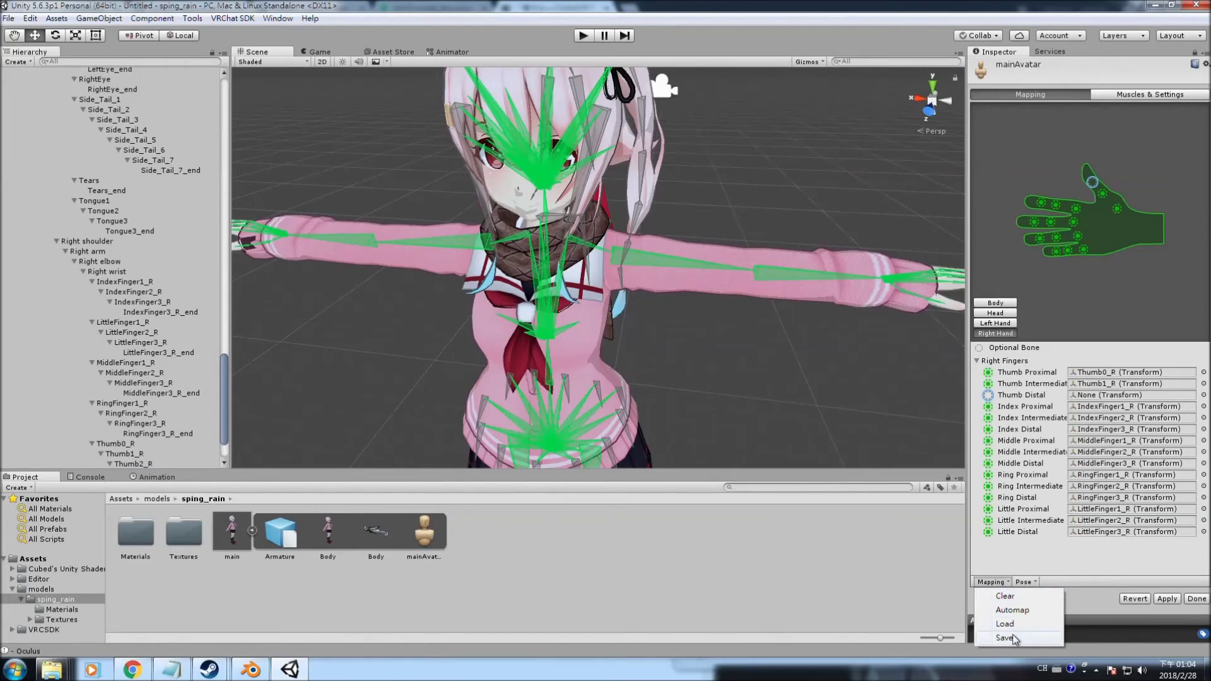
click(1005, 637)
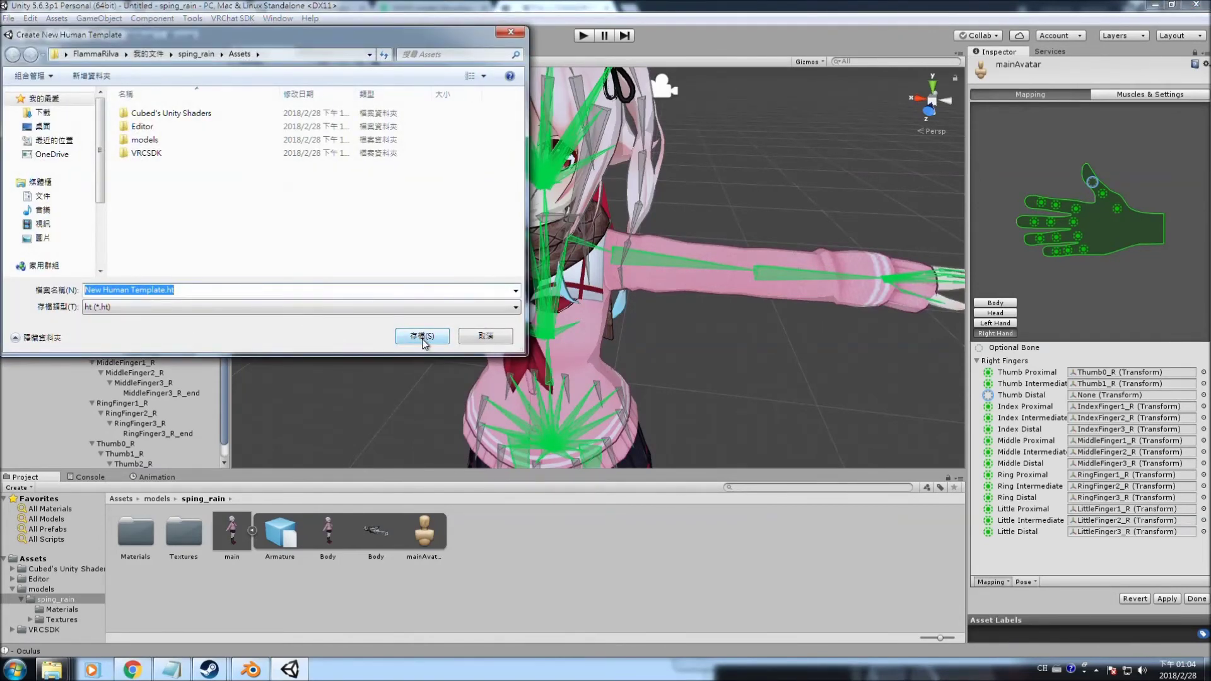
click(422, 338)
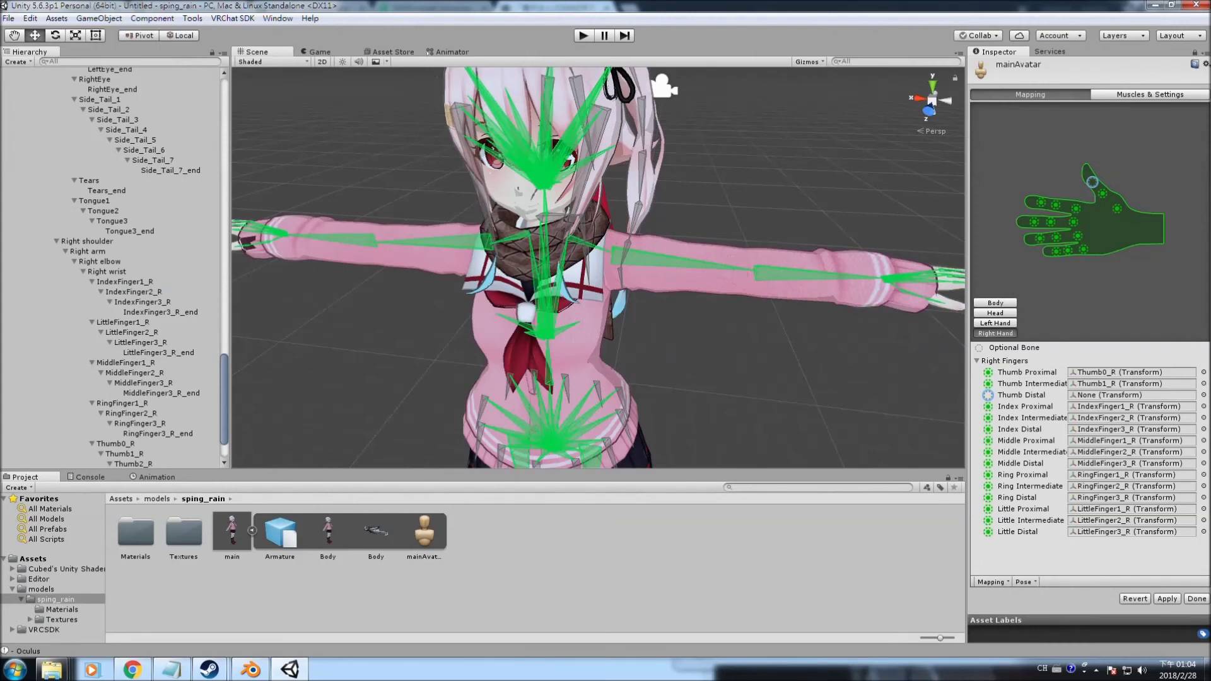
- Finish the avatar configuration and apply the pending import settings to main.fbx
click(1197, 599)
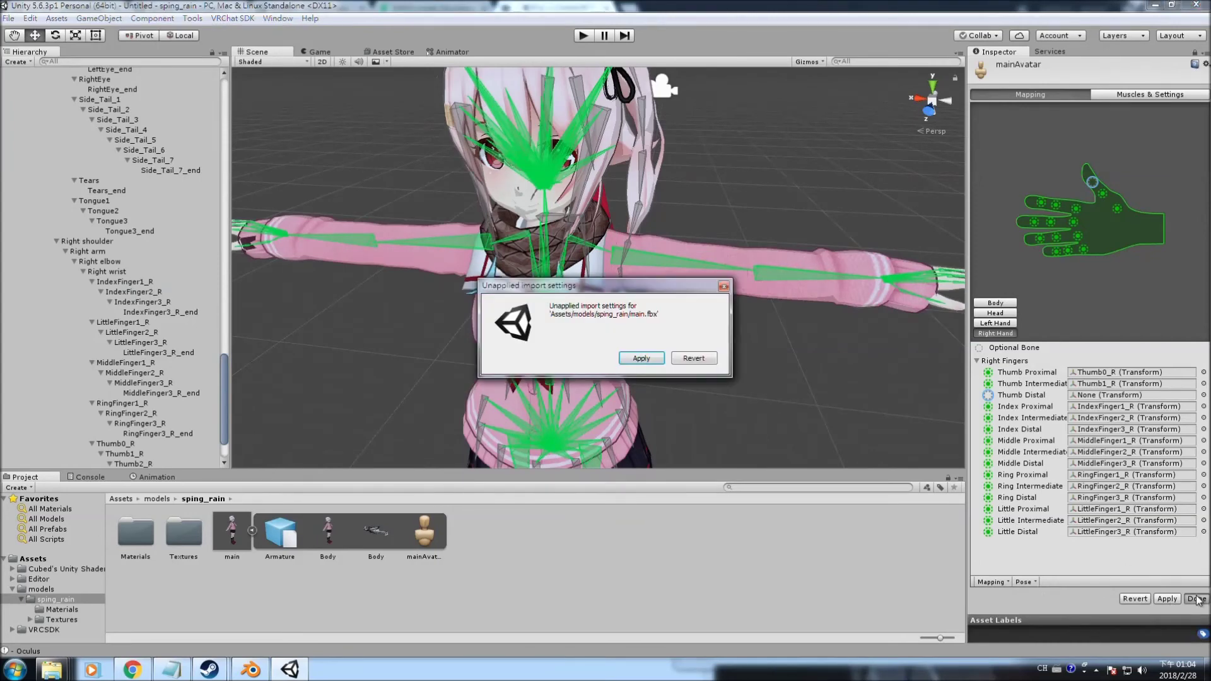
click(641, 358)
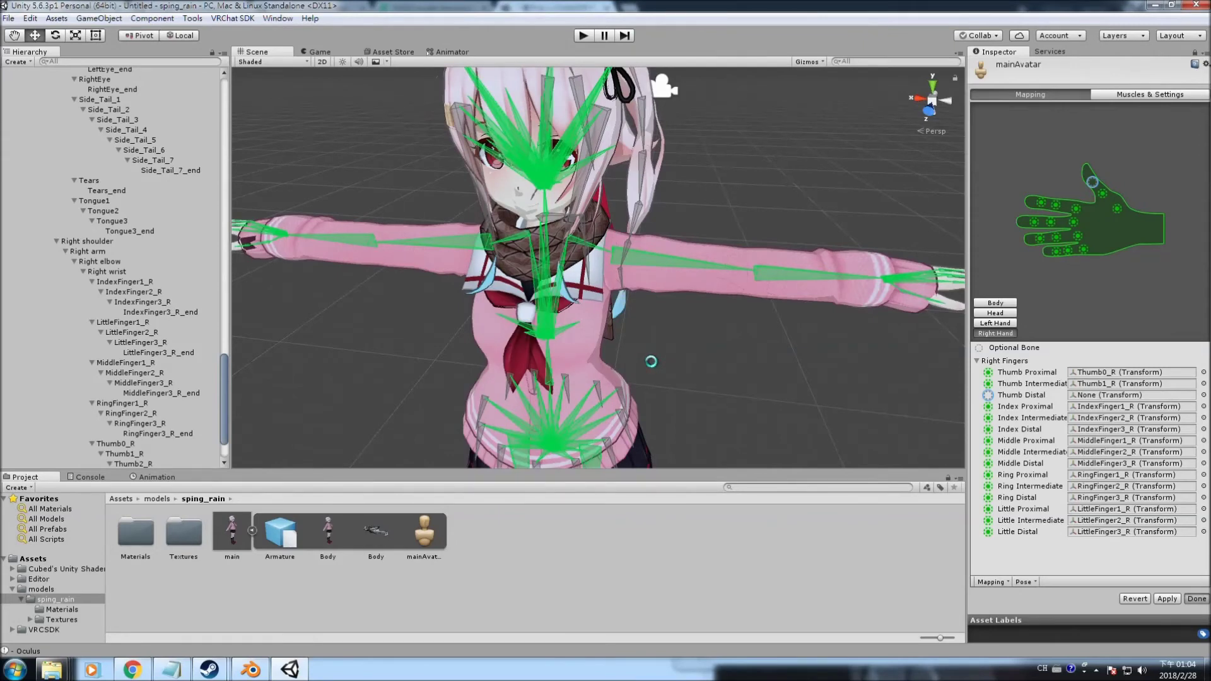
scroll(651, 366, down, 10)
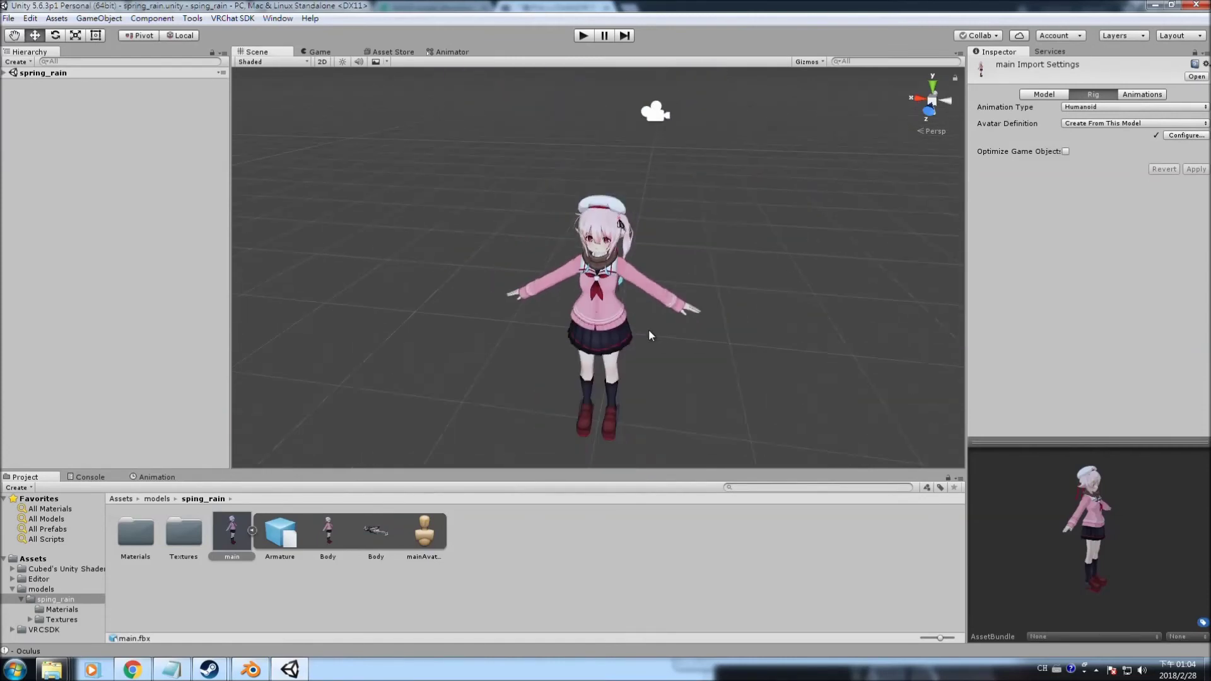
- Expand spring_rain, main and Armature in the Hierarchy, then clear the selection
scroll(660, 338, up, 1)
click(6, 73)
click(12, 94)
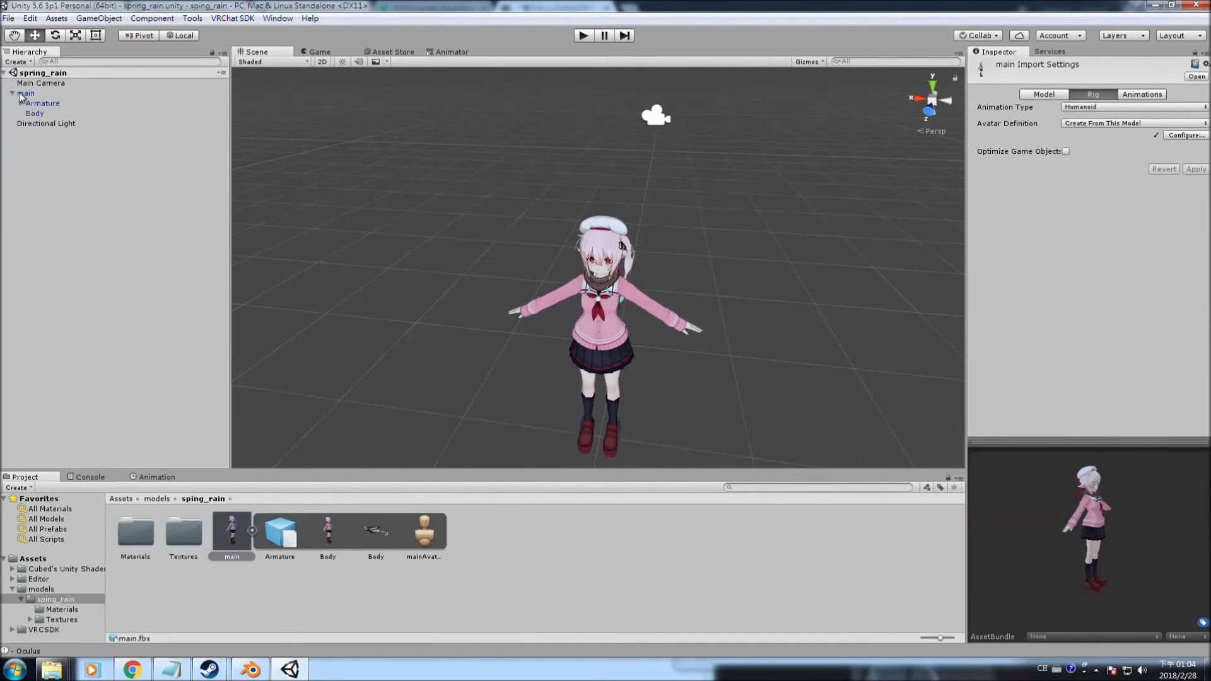
click(21, 104)
click(41, 104)
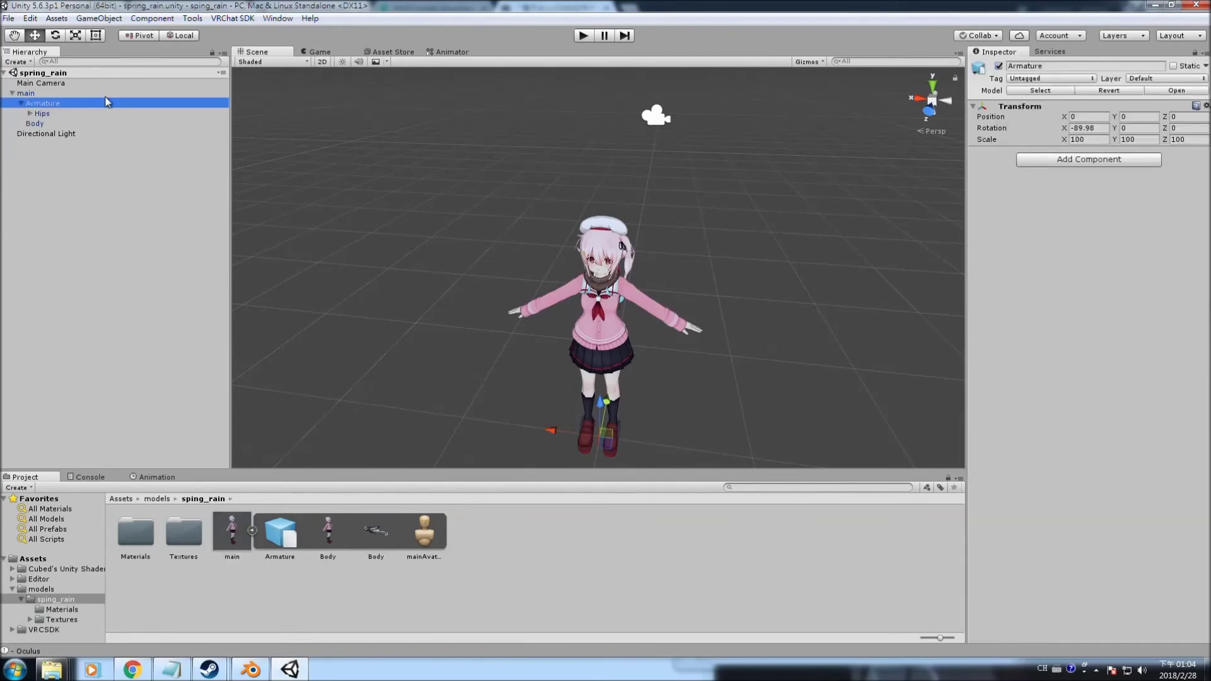
click(24, 93)
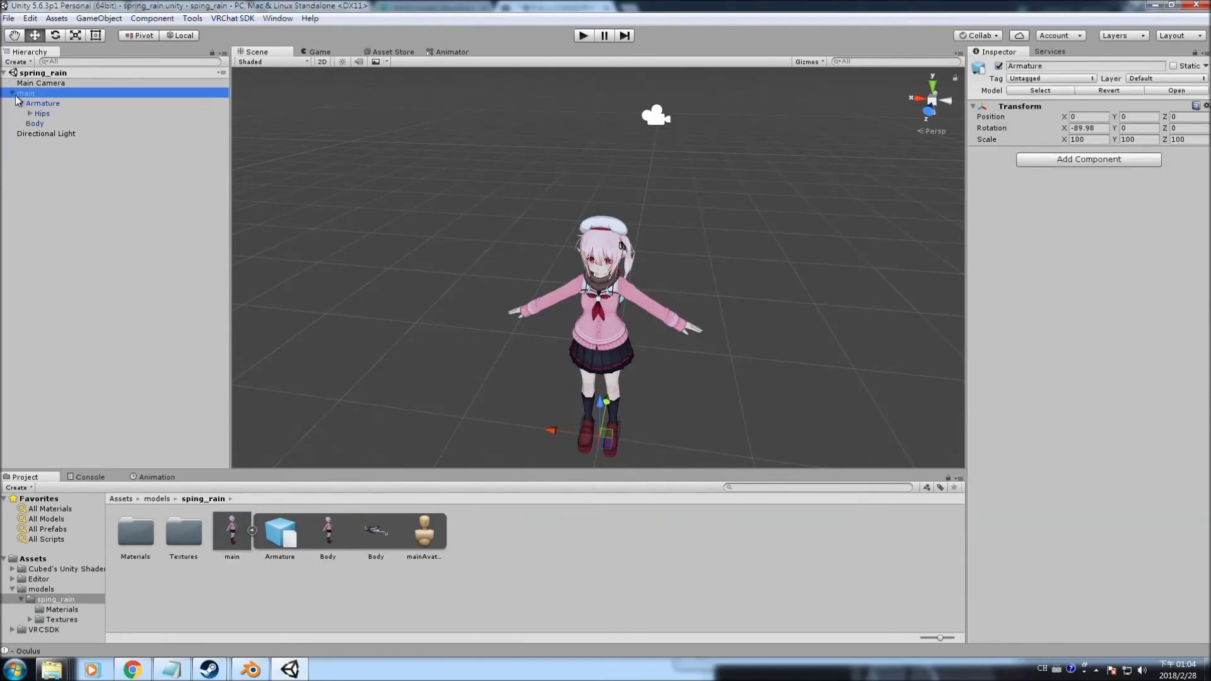
click(53, 85)
click(728, 305)
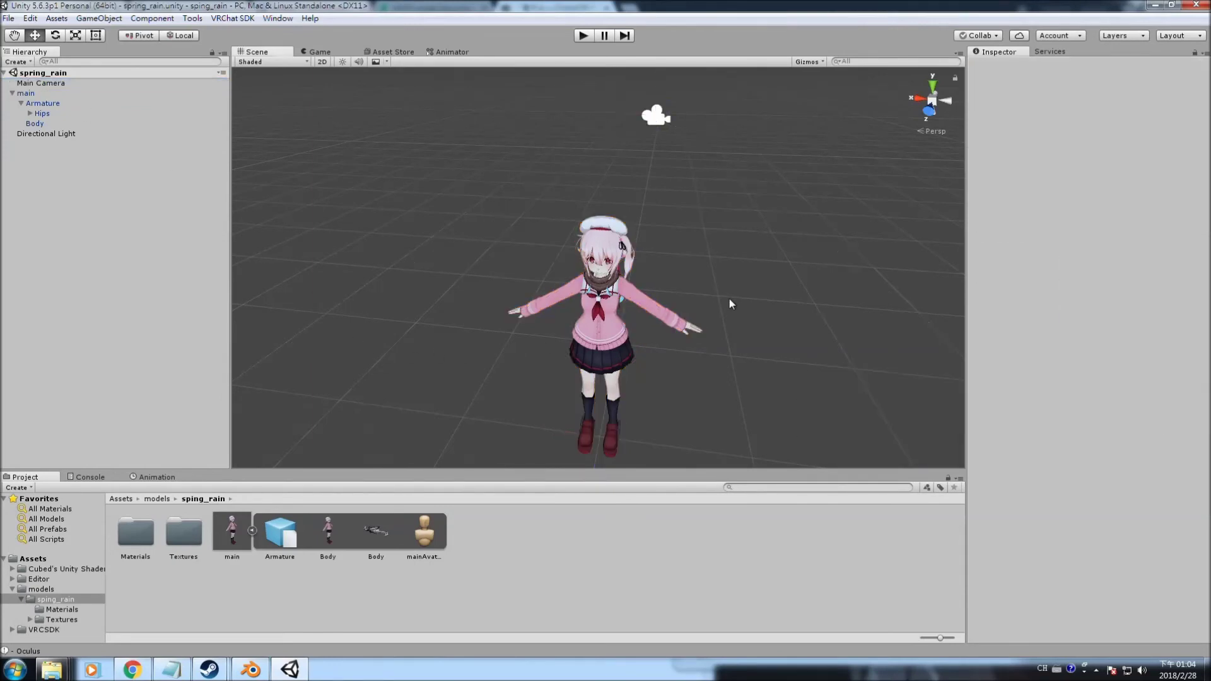
- Sign in to the VRChat SDK settings with the account username and password, then close the window
click(229, 20)
click(241, 41)
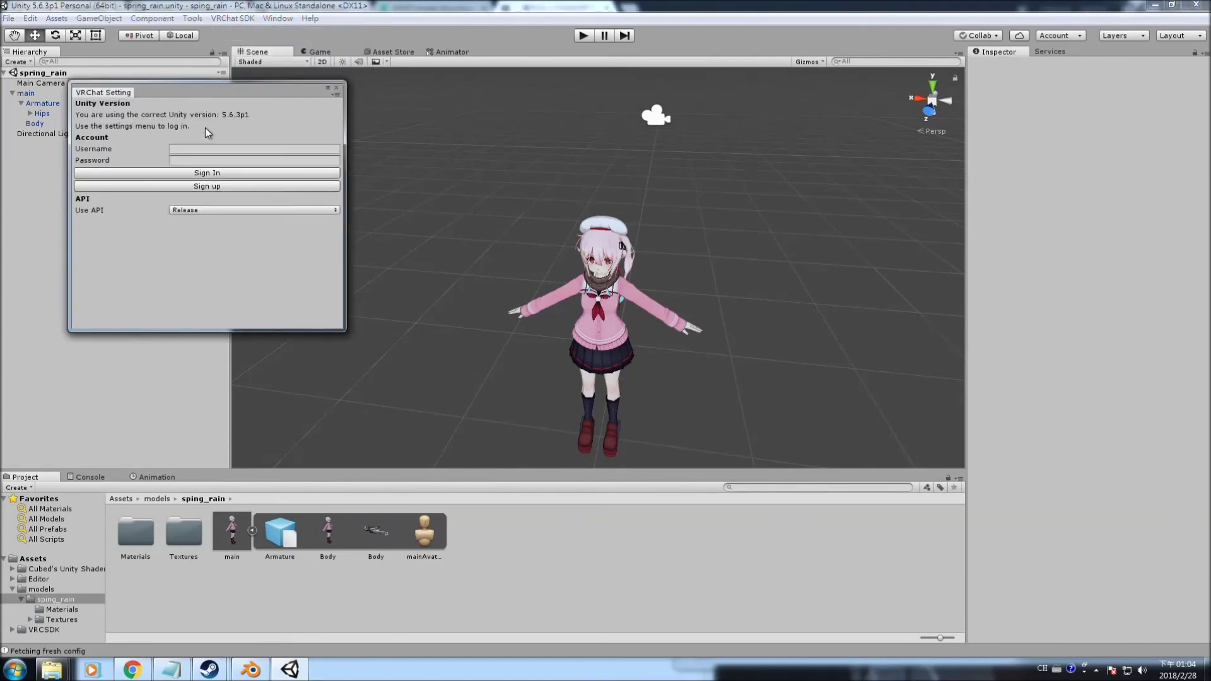
click(206, 148)
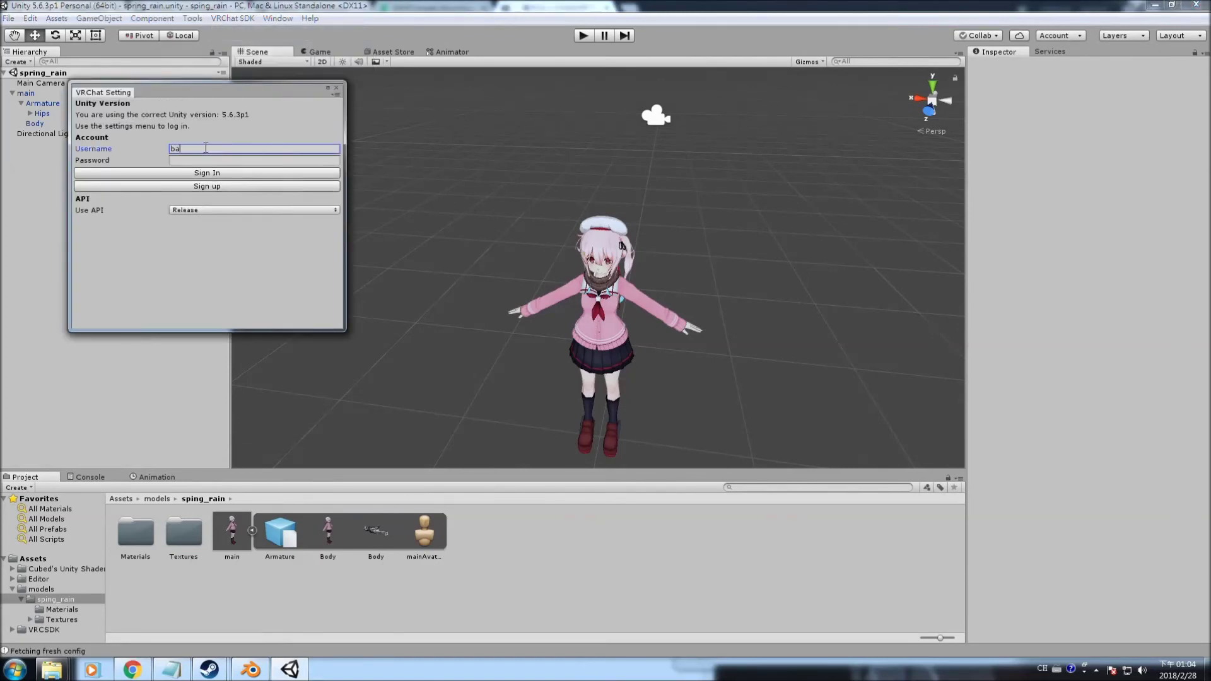
text(backtopoeball)
click(216, 160)
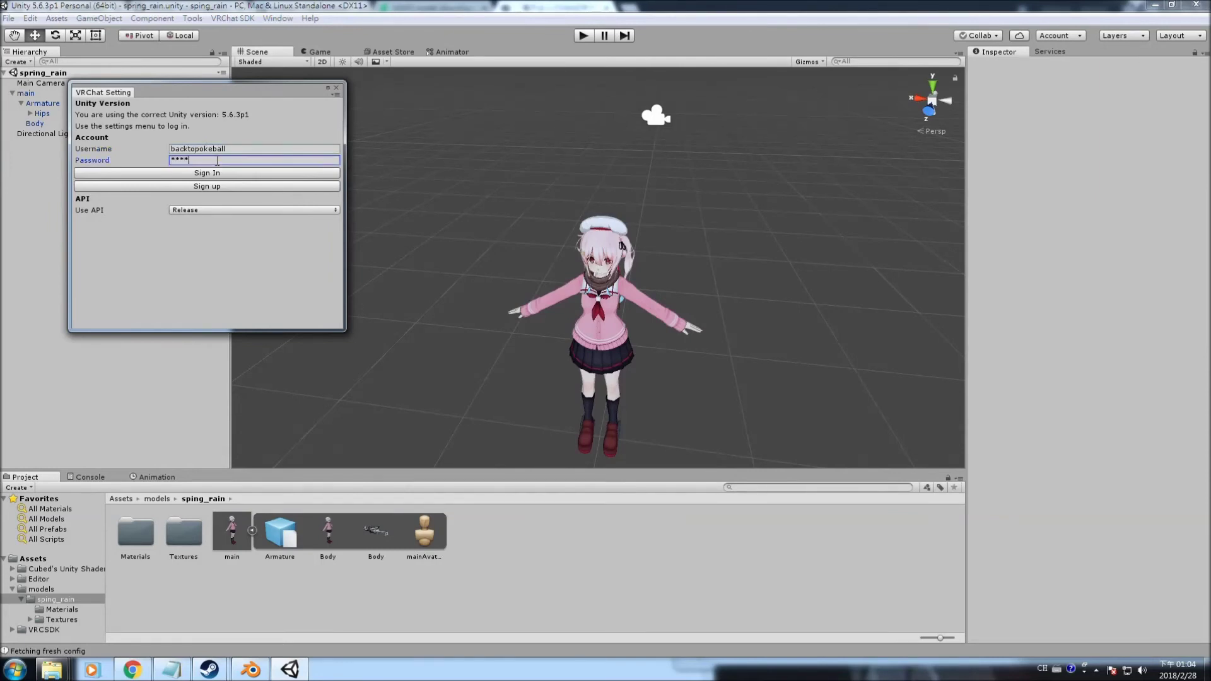
text(*)
click(228, 176)
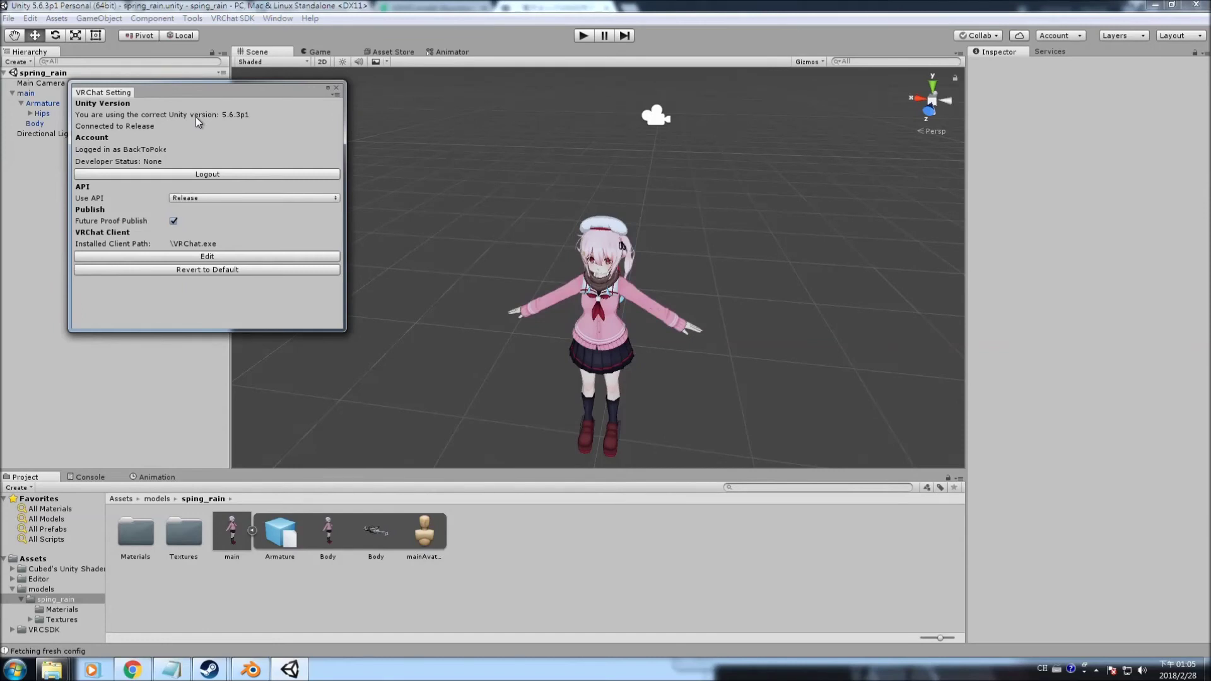
click(336, 88)
click(233, 18)
click(233, 19)
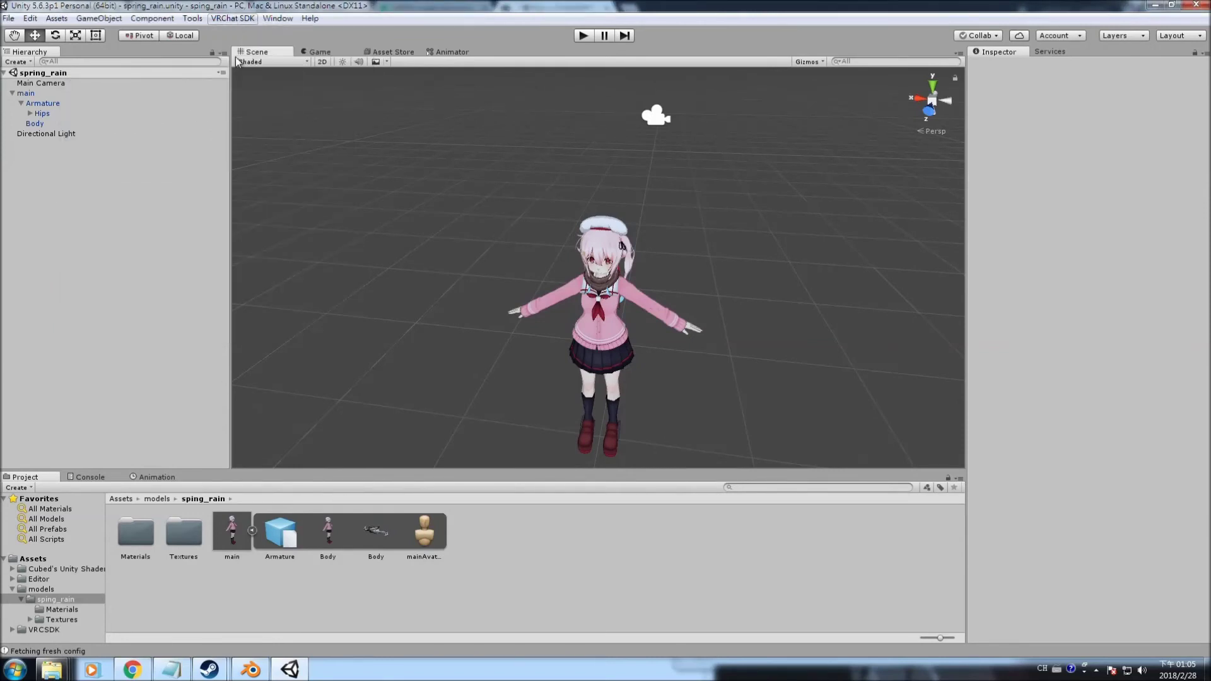
- Add a VRC_Avatar Descriptor component to the main avatar object
click(240, 532)
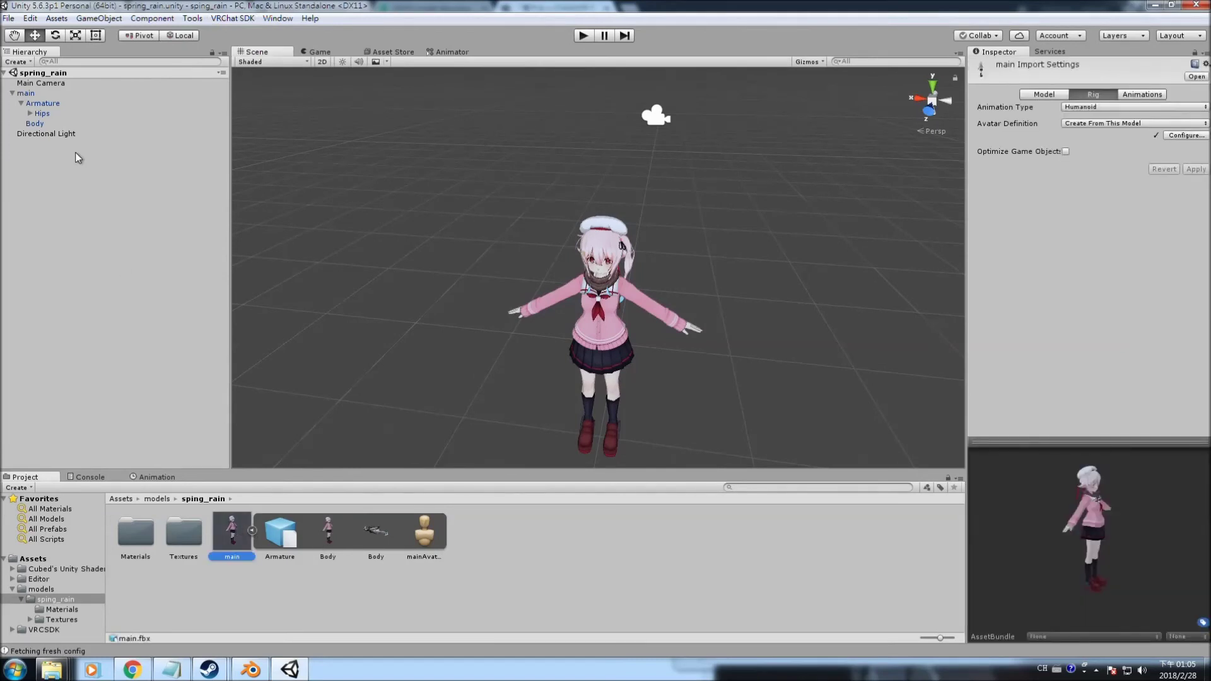
click(47, 104)
click(26, 94)
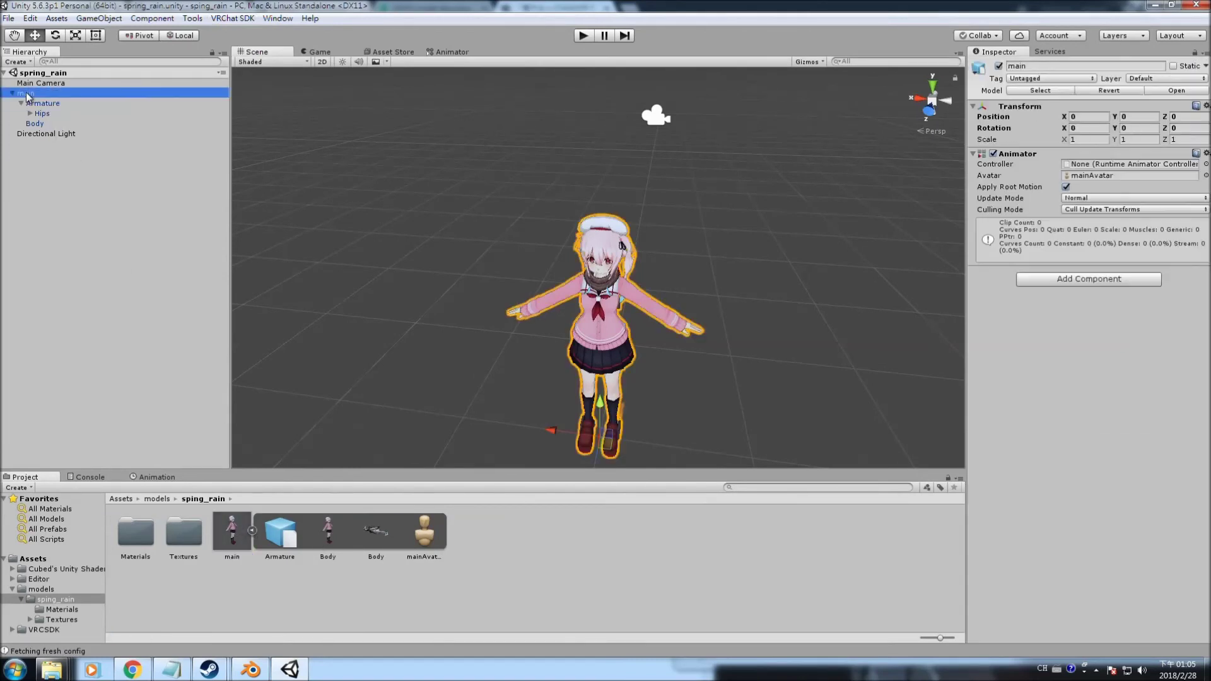
click(1069, 280)
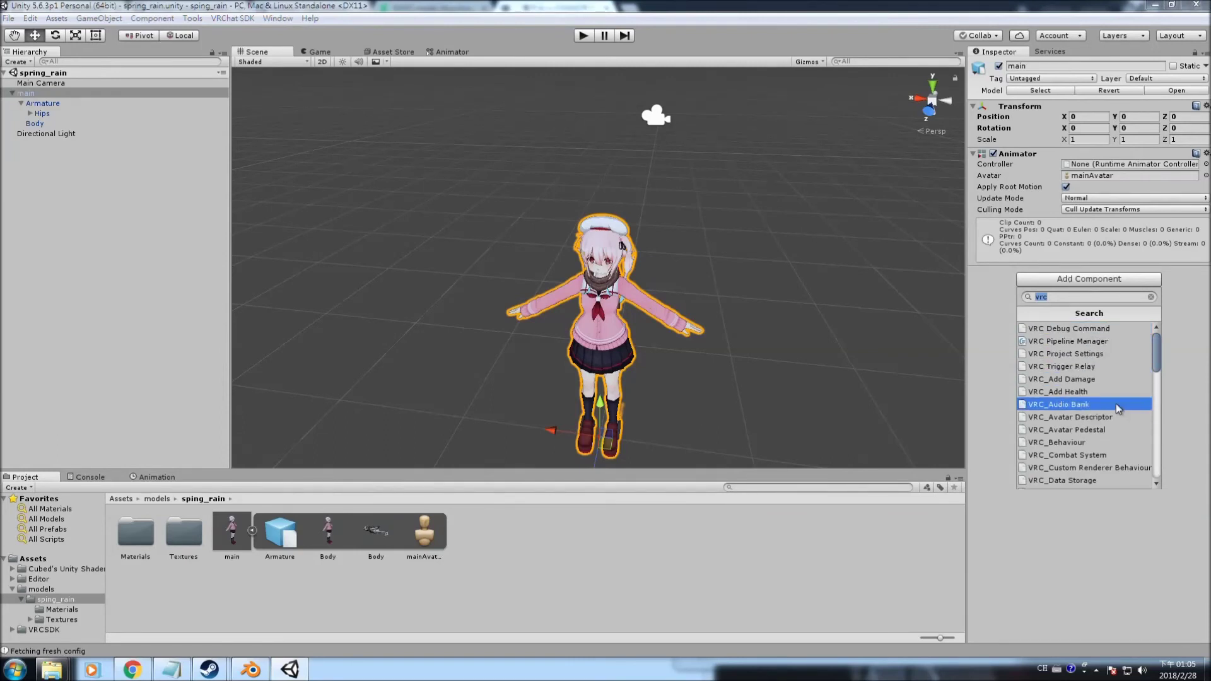
click(1093, 422)
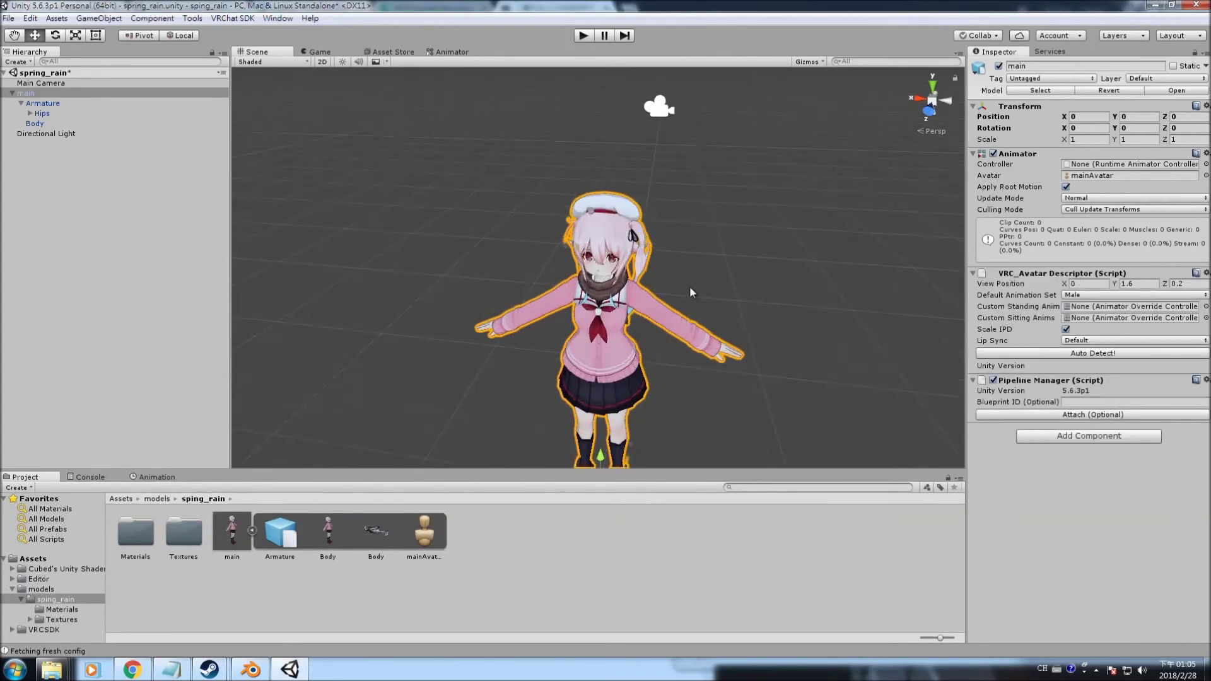
- Try an X scale of 0.08 on main, then set it back to 1
scroll(710, 283, up, 5)
scroll(671, 252, up, 2)
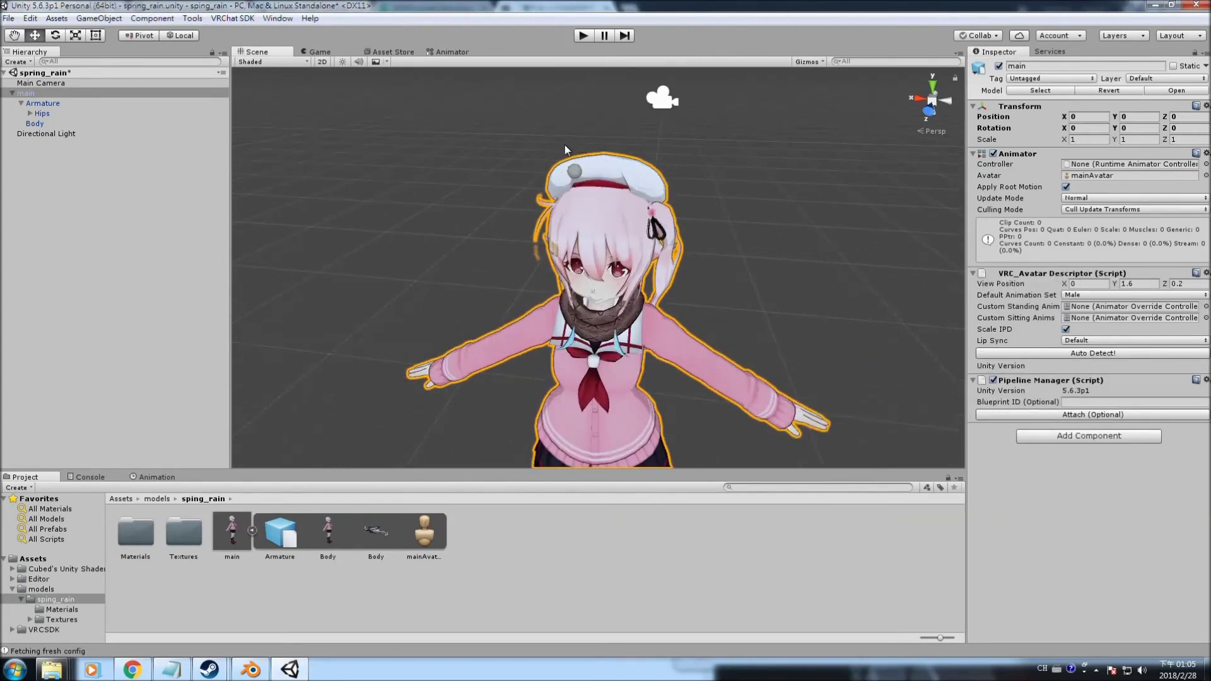
click(1086, 140)
text(0.08)
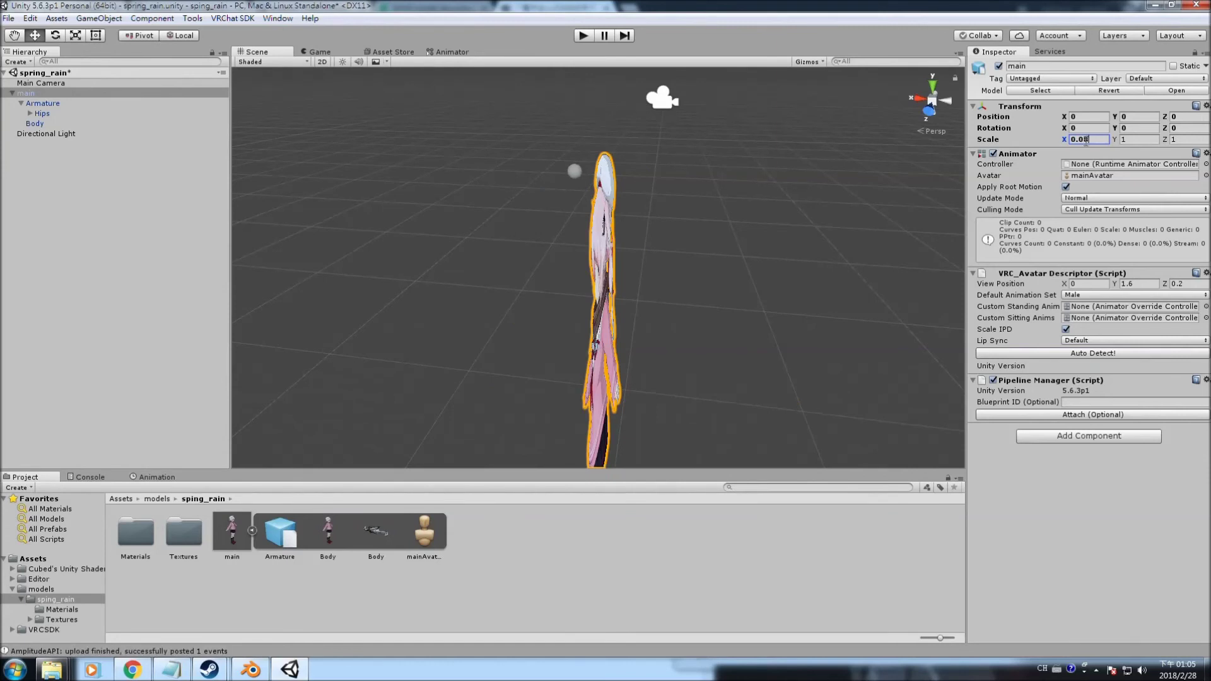
key(Return)
text(1)
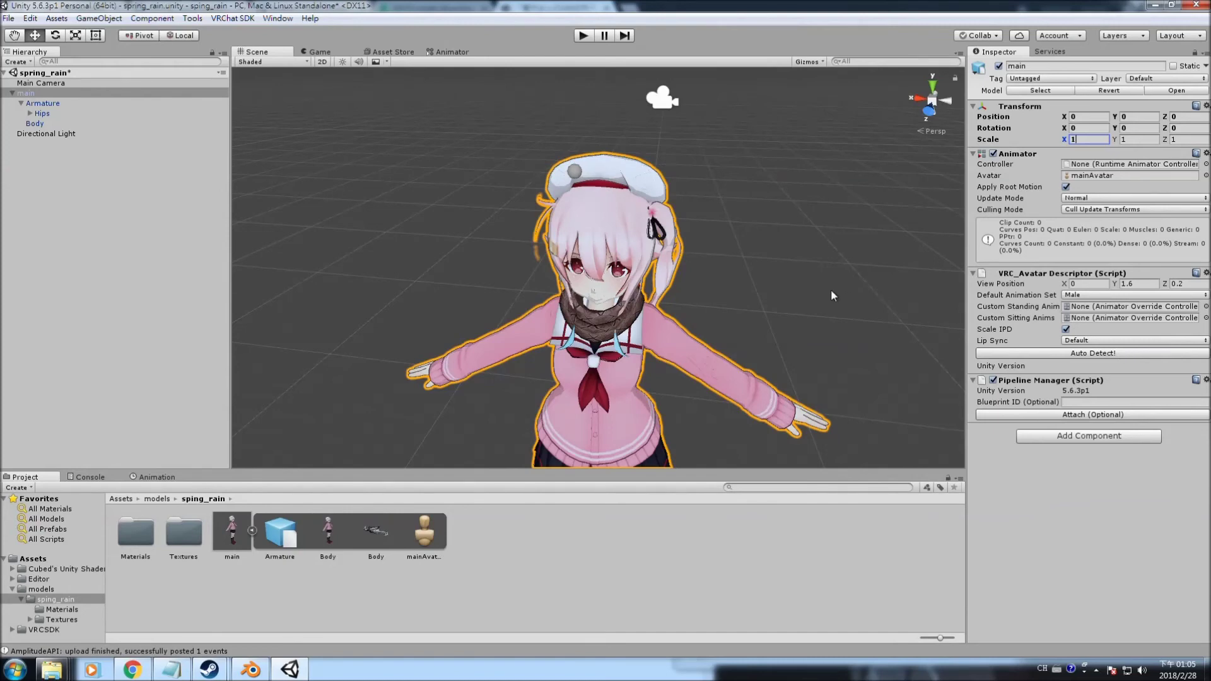
click(758, 281)
- Set the descriptor's view position to 0, 1.35, 0.12
click(627, 238)
alt+drag(792, 273, 517, 282)
scroll(607, 312, up, 3)
alt+drag(607, 312, 651, 318)
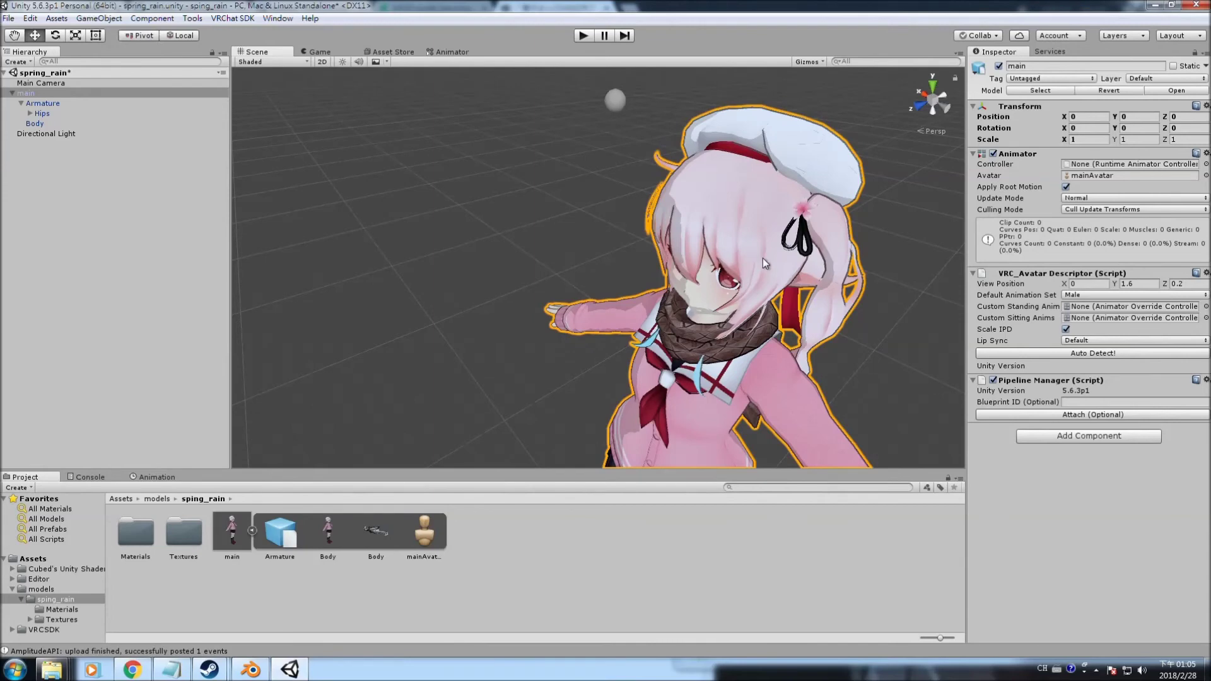
click(1135, 284)
text(1.4)
alt+drag(709, 317, 659, 259)
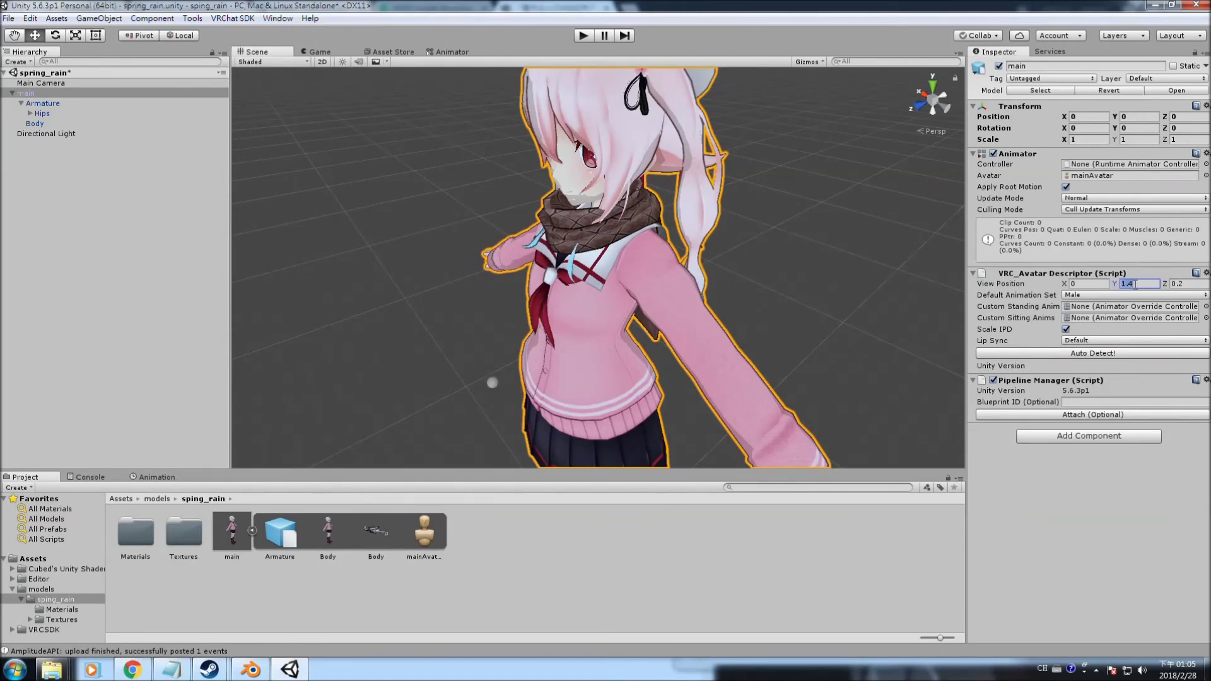
text(35)
click(1188, 284)
text(0.12)
- Choose Female as the default animation set and bring up the lip sync modes
click(1066, 301)
click(1097, 326)
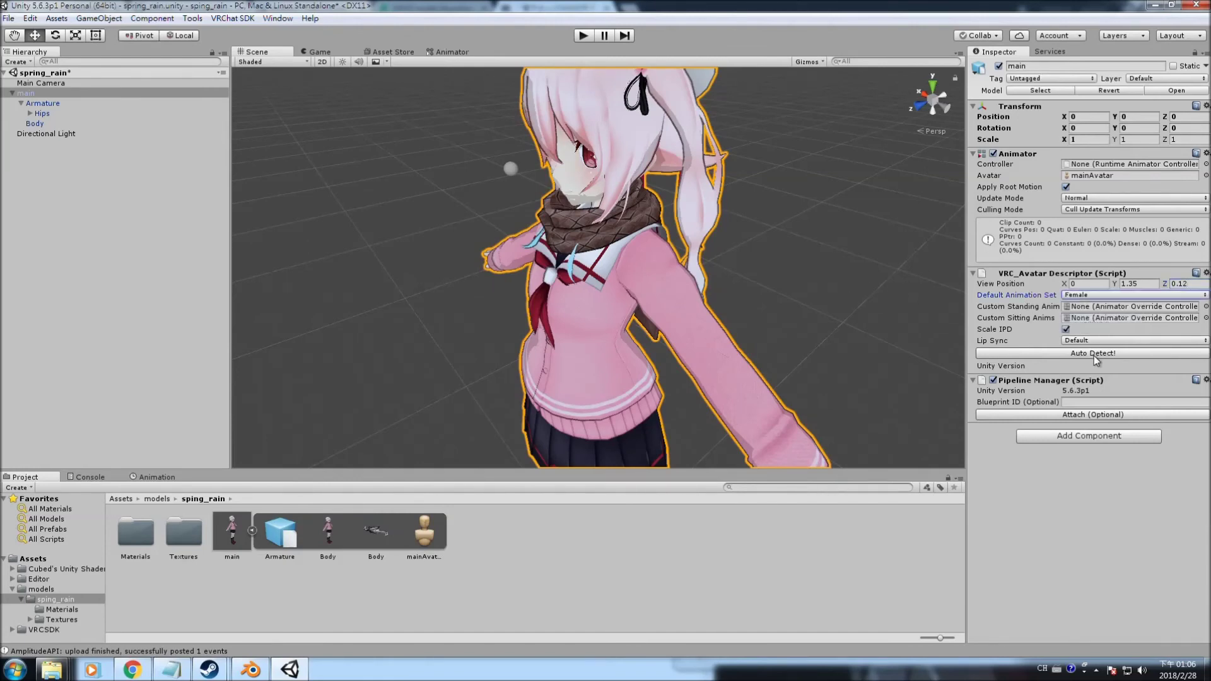
click(1078, 402)
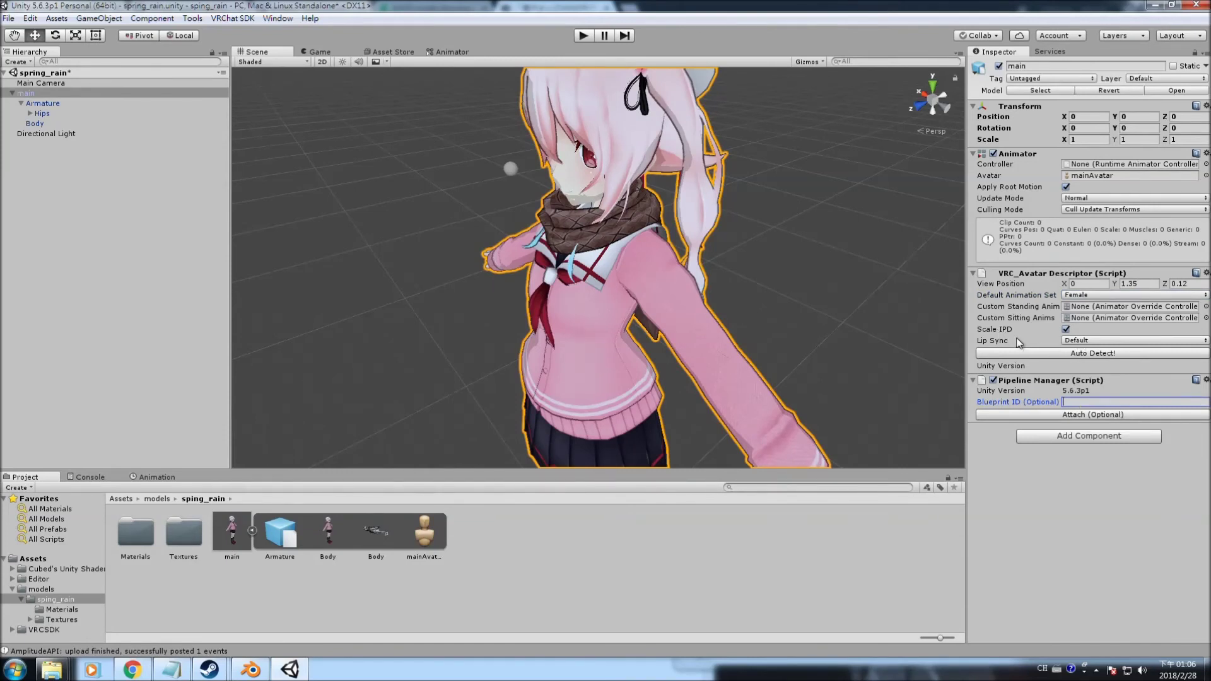
click(1089, 341)
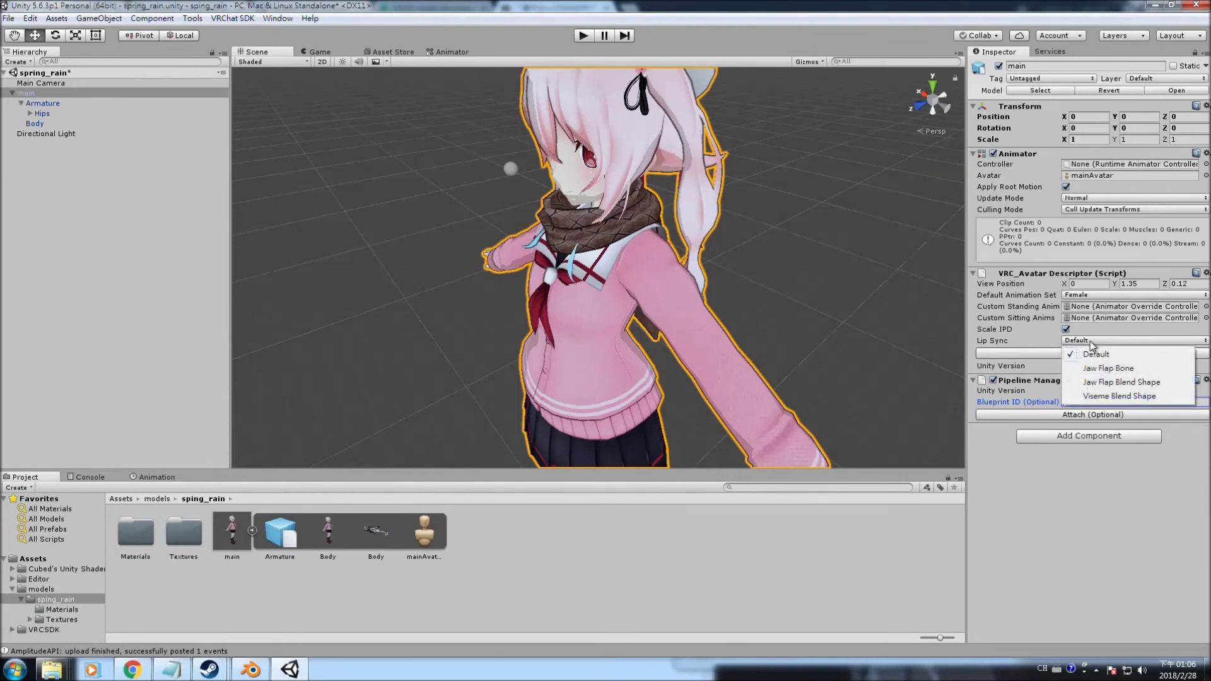
- Use Viseme Blend Shape lip sync on Body, mapping sil, PP, FF, TH, DD, kk, CH, SS to vrc.v_ shapes
click(1107, 397)
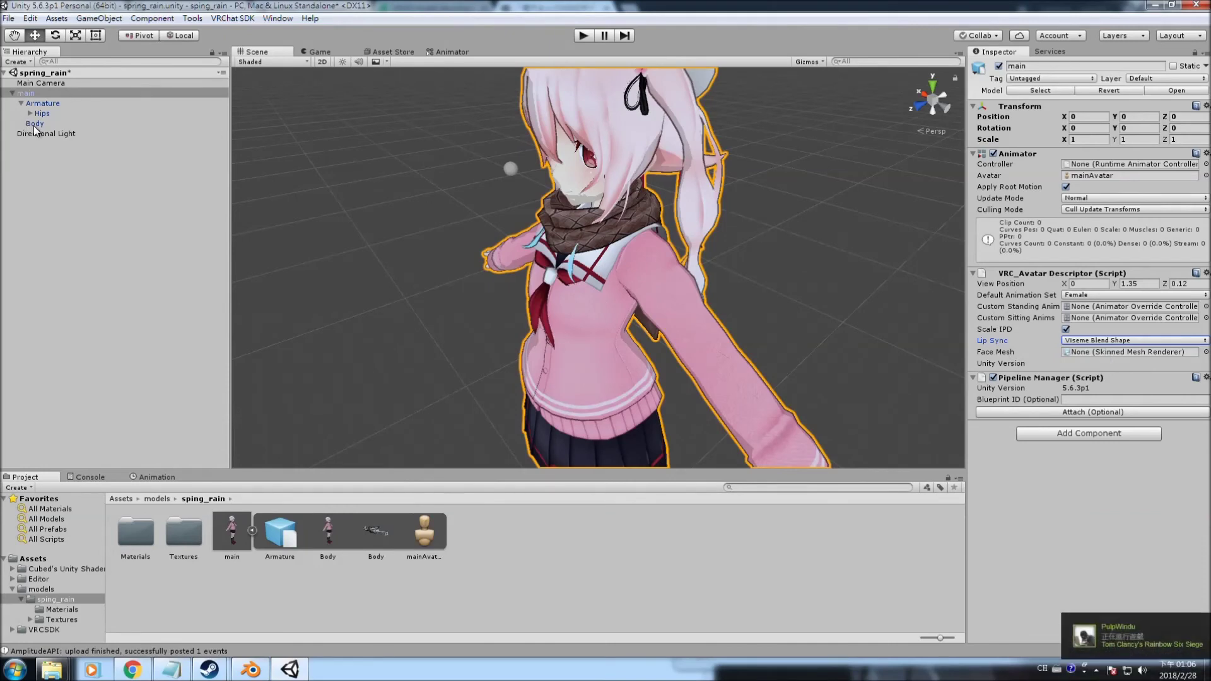
drag(35, 122, 1095, 354)
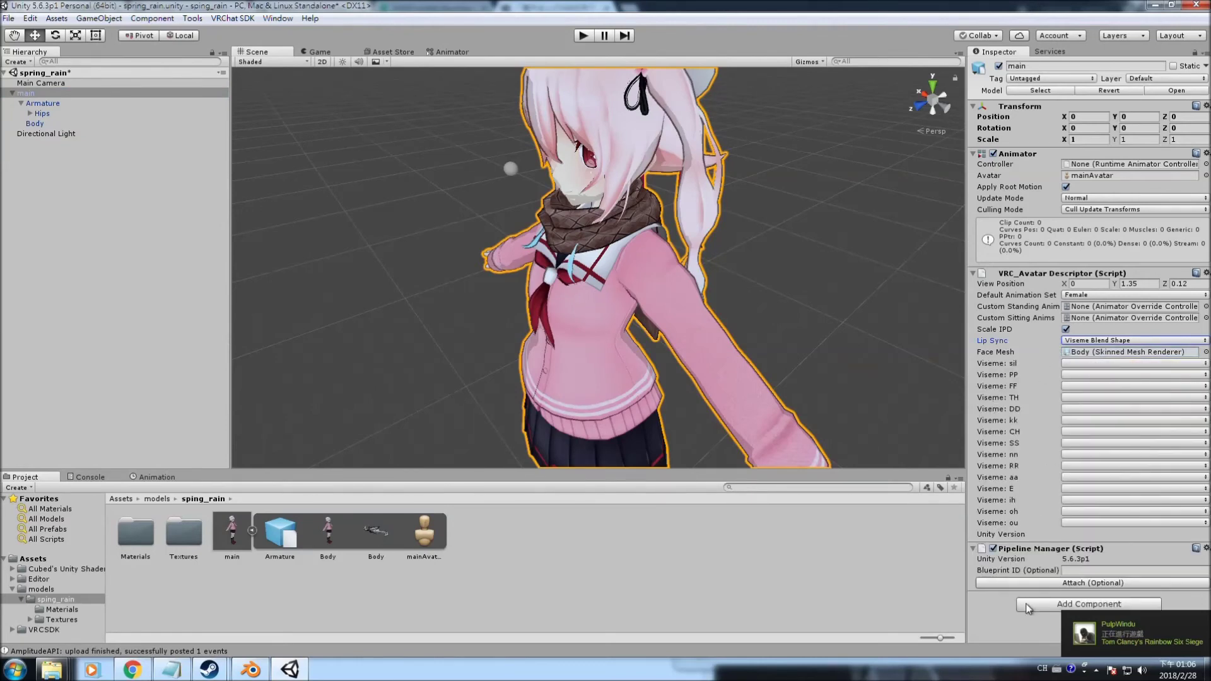
click(1085, 363)
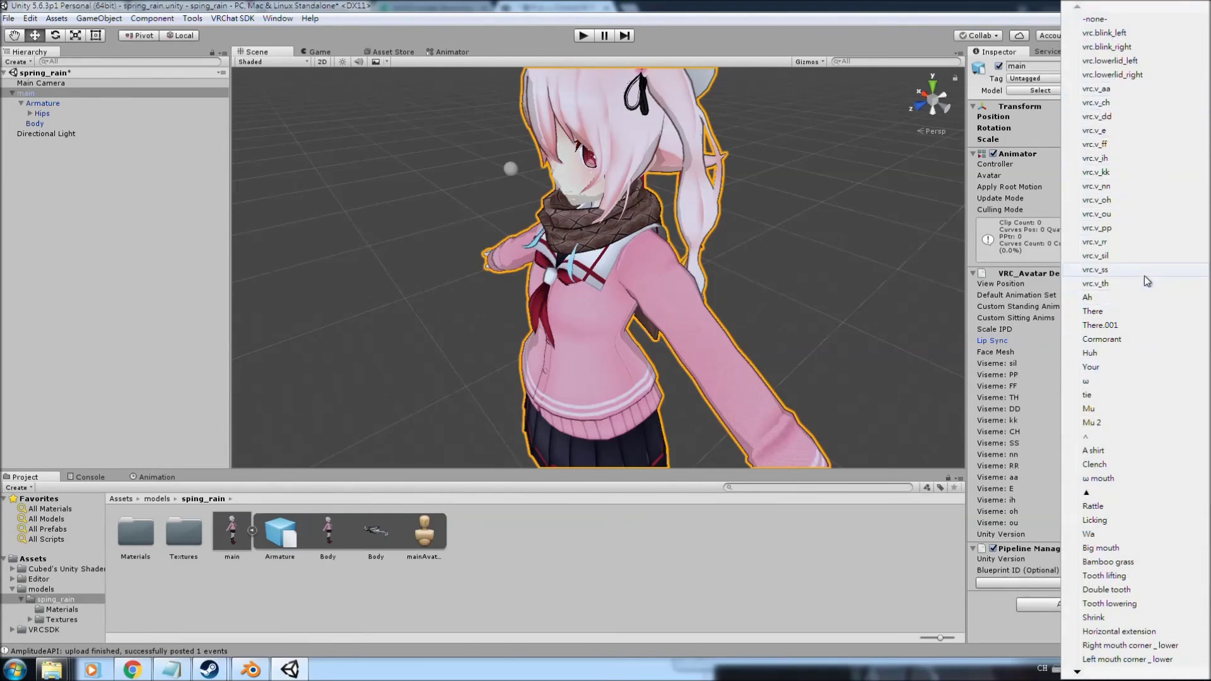
click(1110, 255)
click(1092, 376)
click(1105, 225)
click(1077, 386)
click(1113, 148)
click(1082, 397)
click(1107, 284)
click(1094, 408)
click(1107, 117)
click(1078, 418)
click(1096, 186)
click(1094, 432)
click(1121, 418)
click(1099, 433)
click(1108, 269)
- Map the nn, RR, aa, E, ih, oh and ou visemes to their vrc.v_ shapes and save the scene
click(1099, 444)
click(1110, 198)
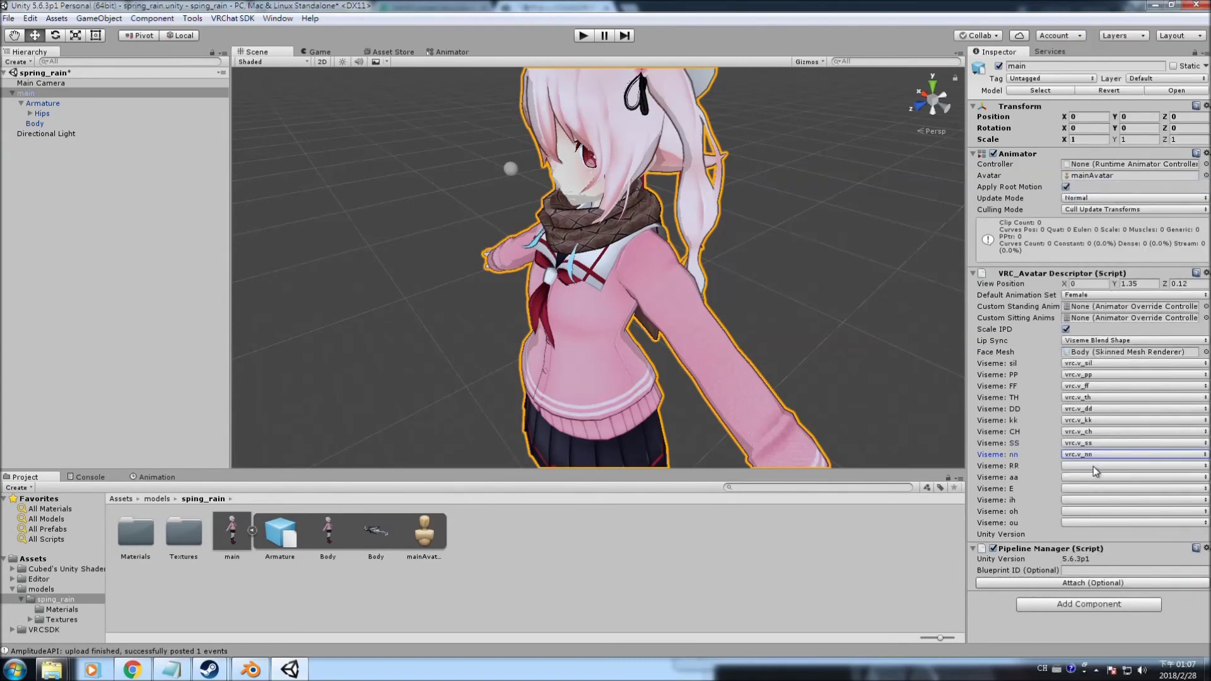
click(1094, 455)
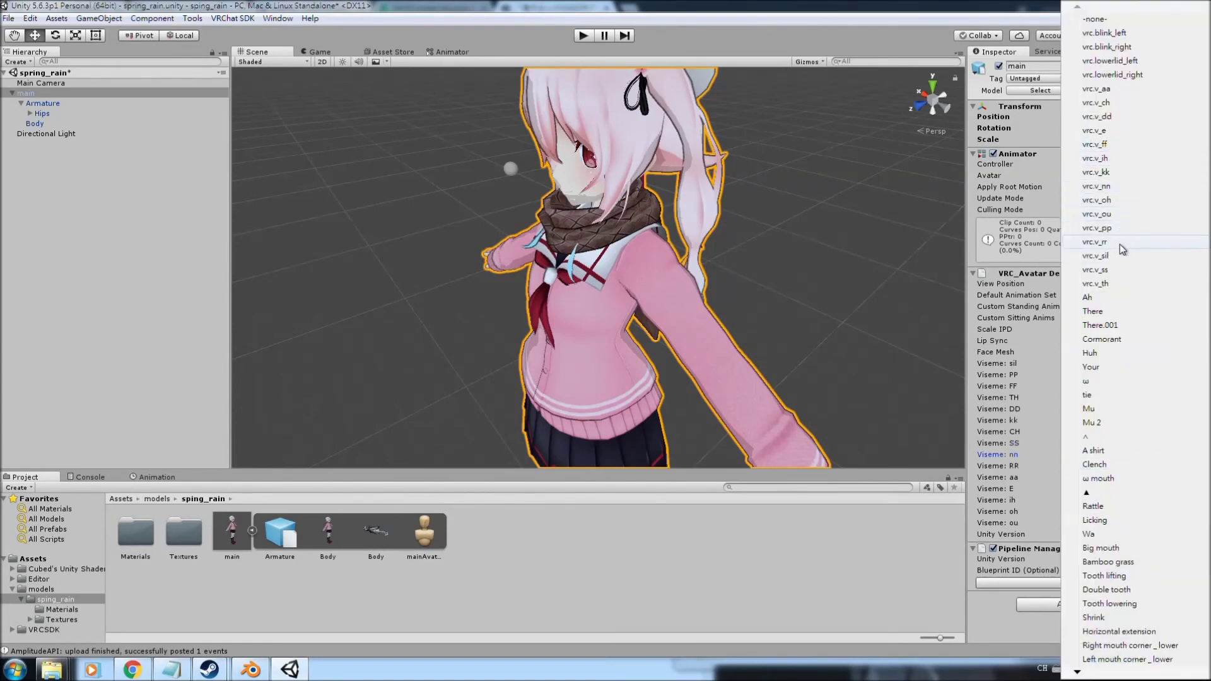
click(1110, 186)
click(1081, 477)
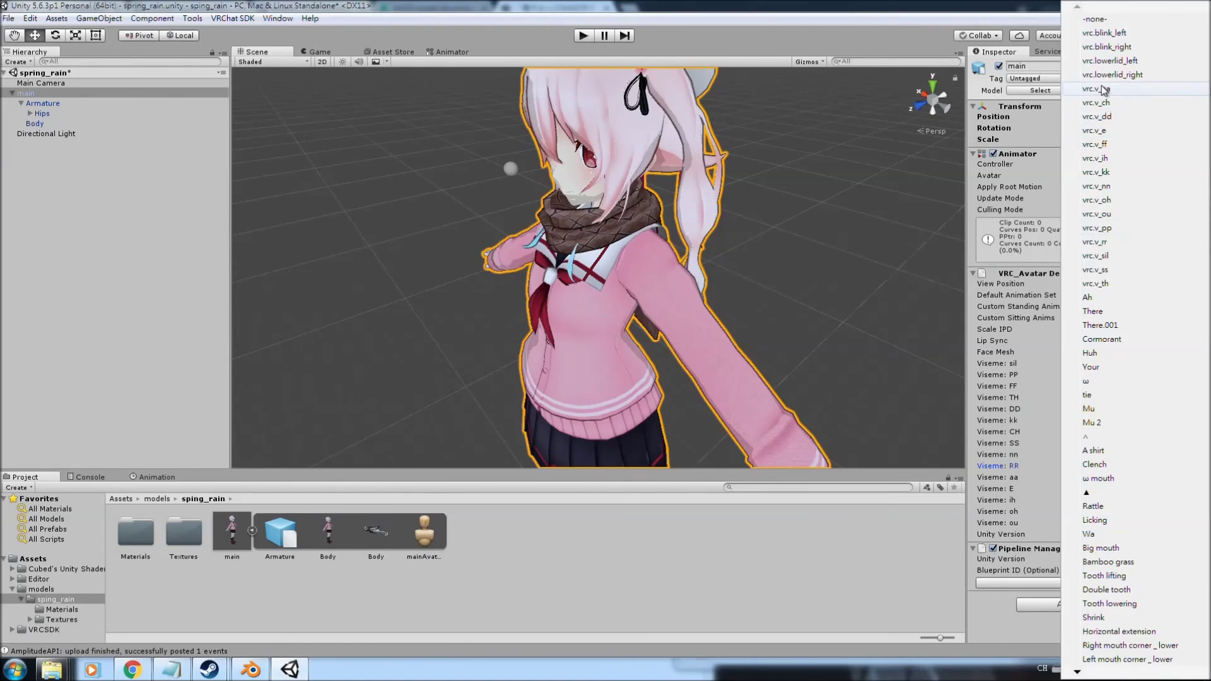
click(1100, 86)
click(1096, 486)
click(1111, 133)
click(1089, 499)
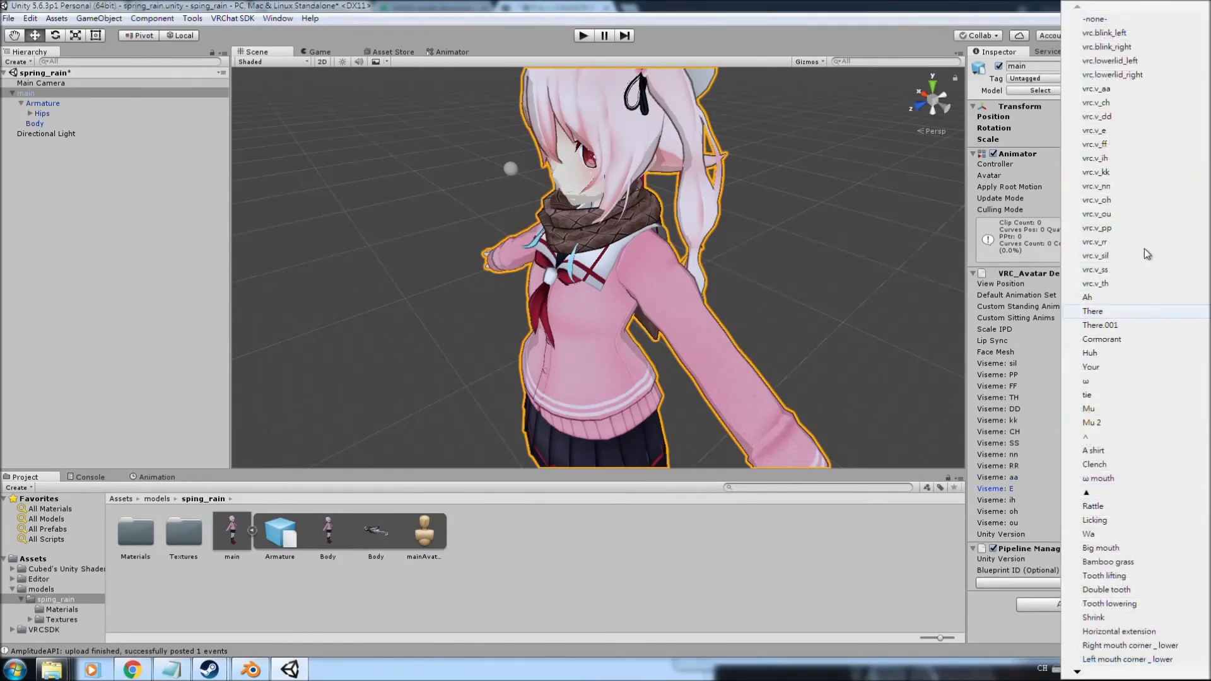
click(1107, 158)
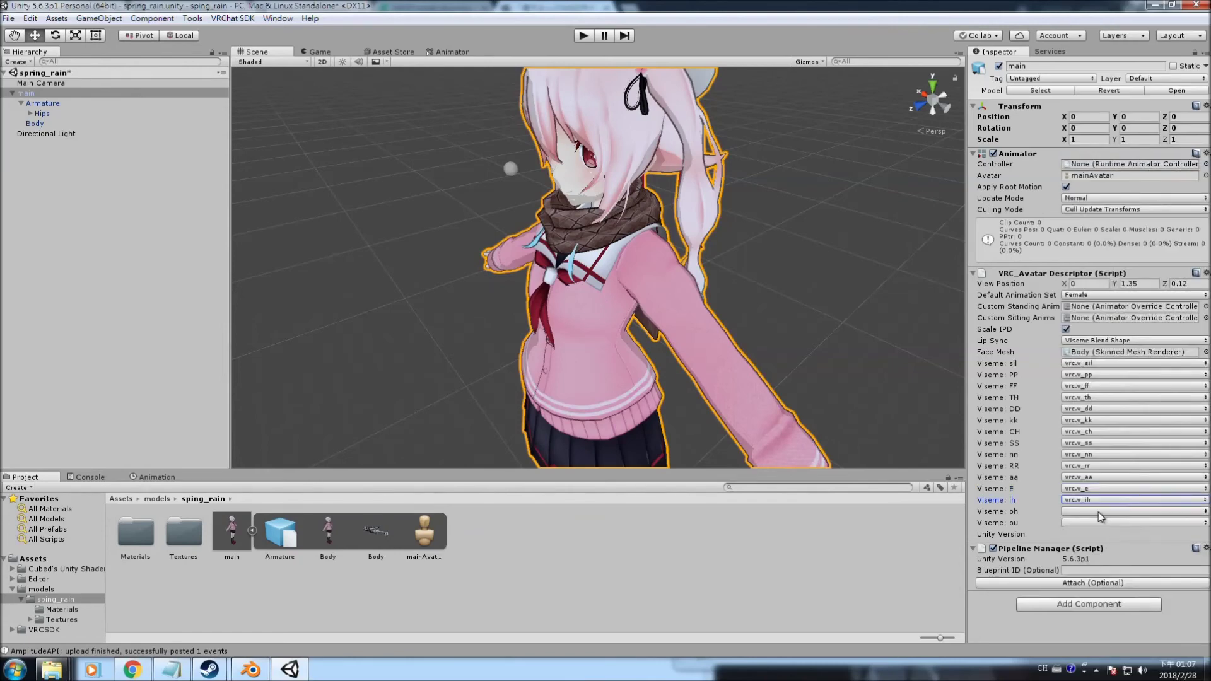
click(1098, 512)
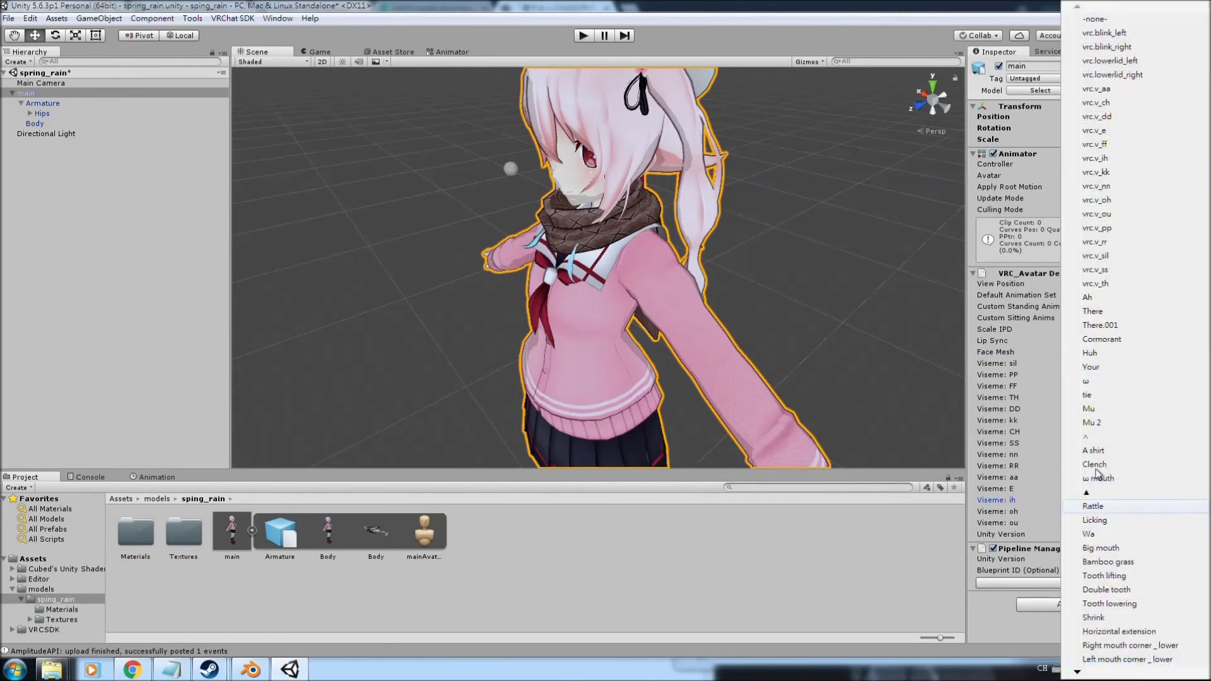
click(1097, 200)
click(1088, 525)
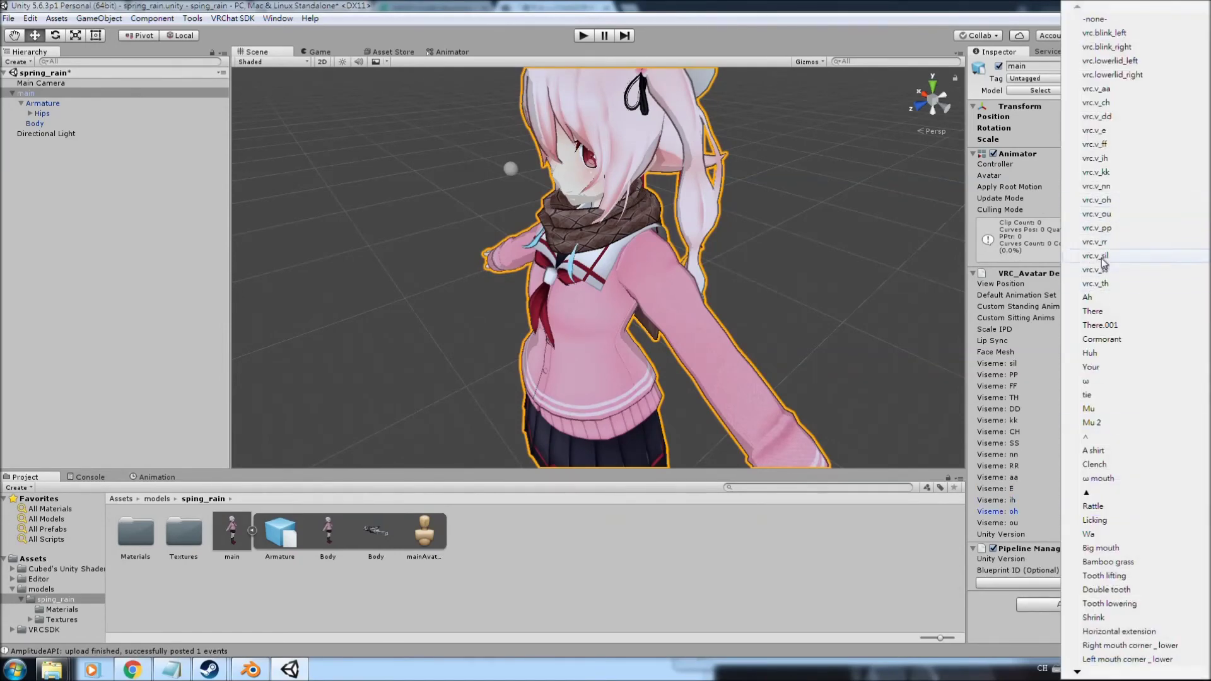
click(1111, 215)
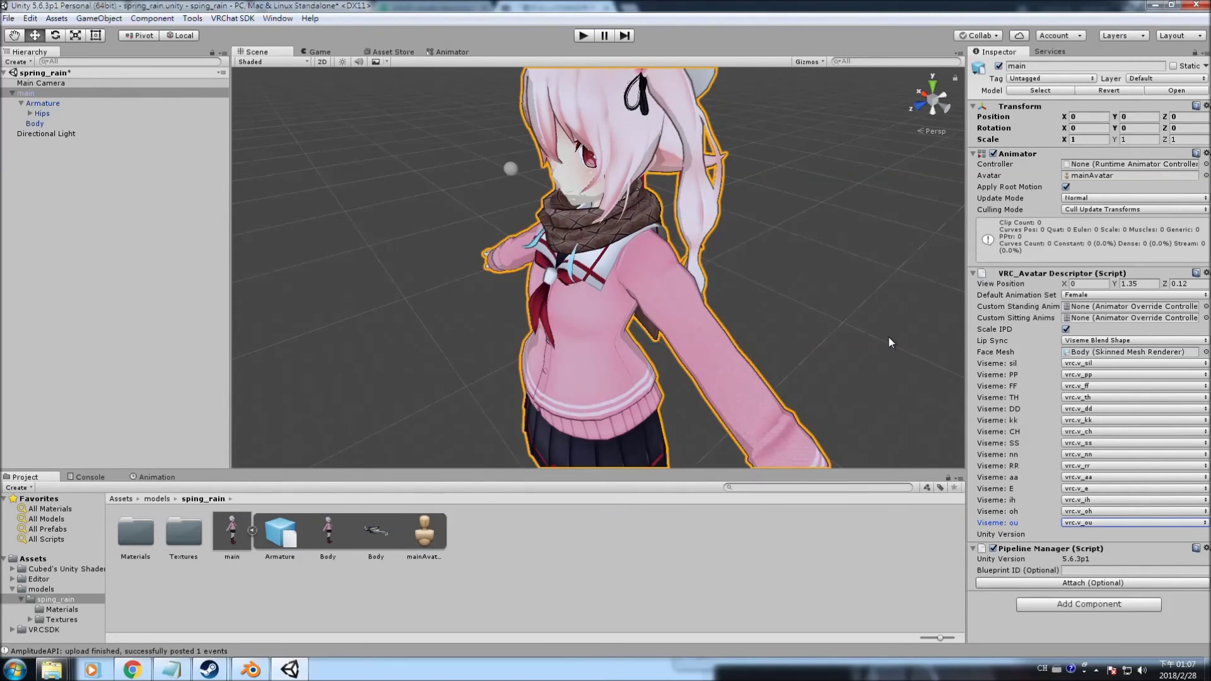
click(9, 18)
click(29, 66)
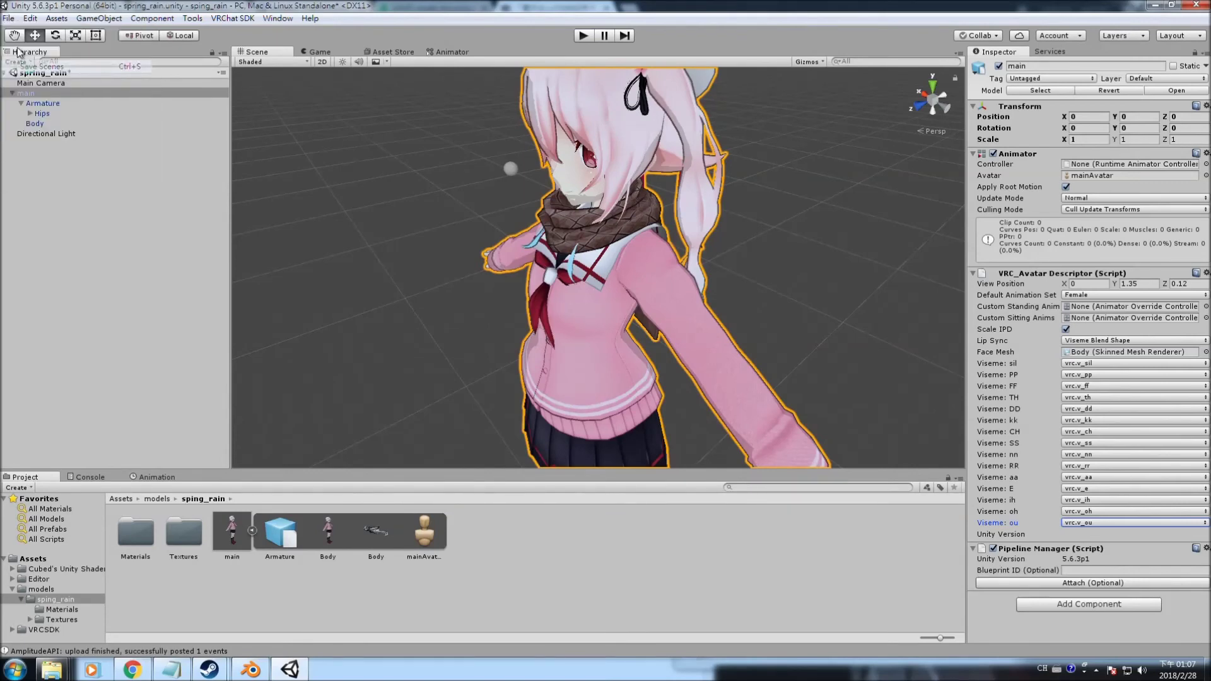
- Save the project and bring up the VRChat build control panel
click(9, 18)
click(47, 125)
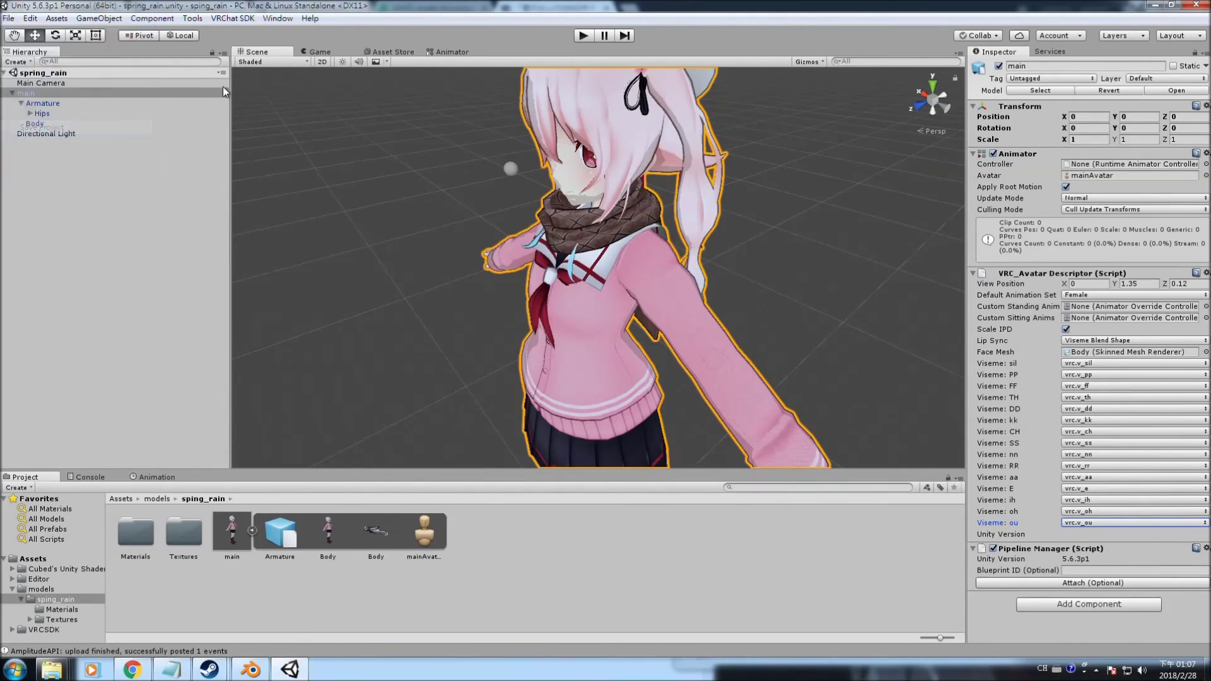
click(222, 22)
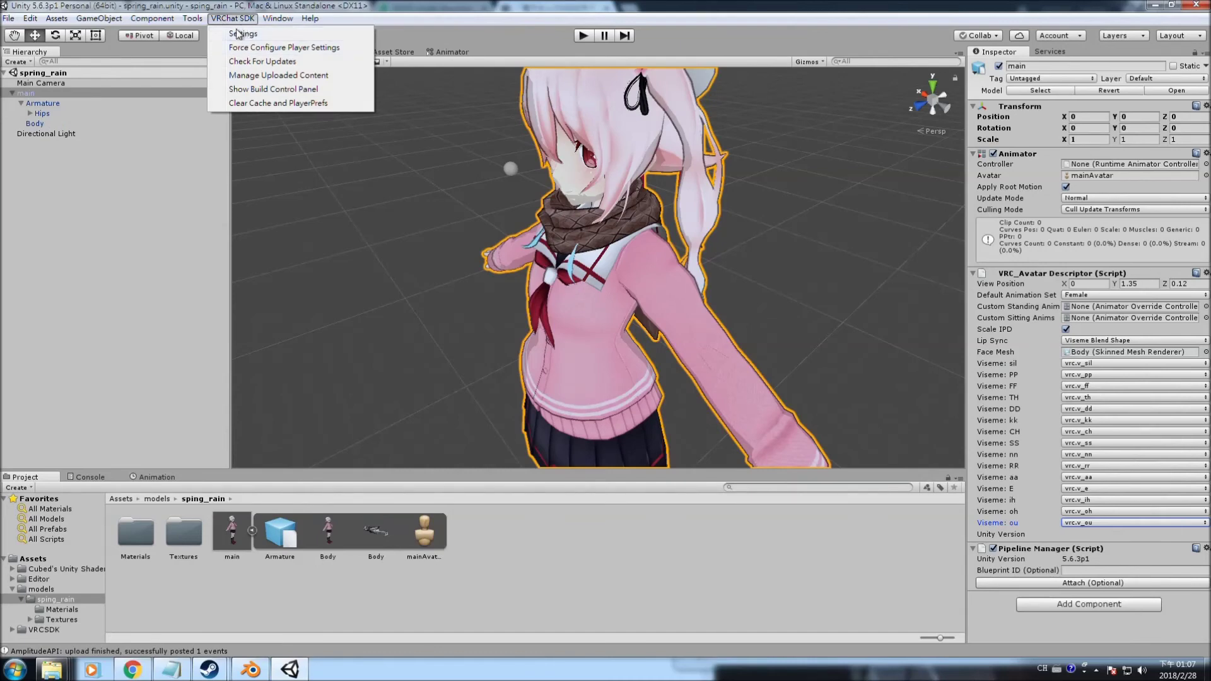
click(247, 92)
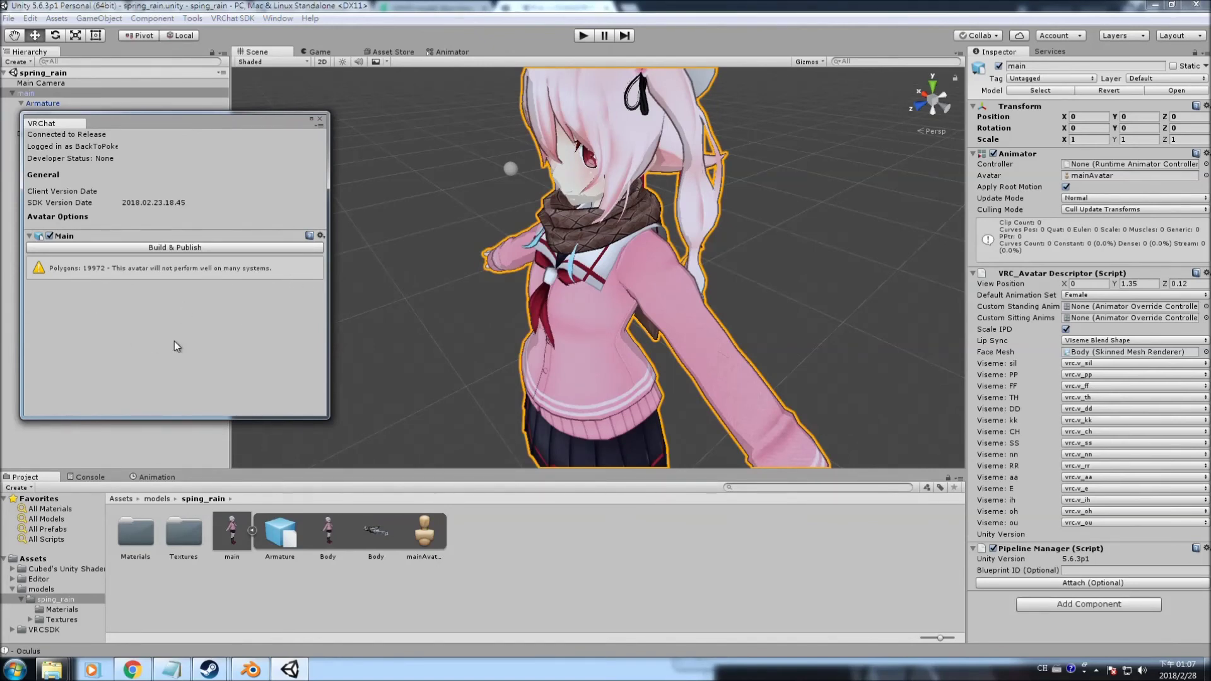
- Check the main model's import settings, then build and publish the avatar
drag(194, 123, 406, 100)
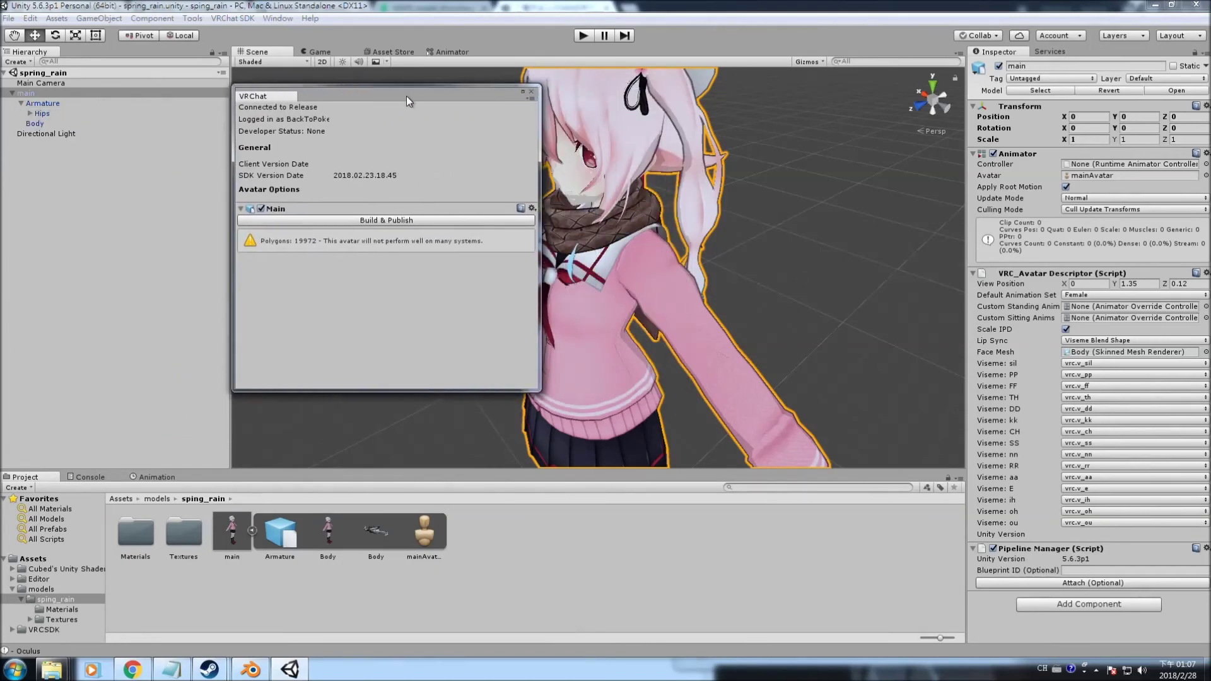
click(51, 102)
click(232, 527)
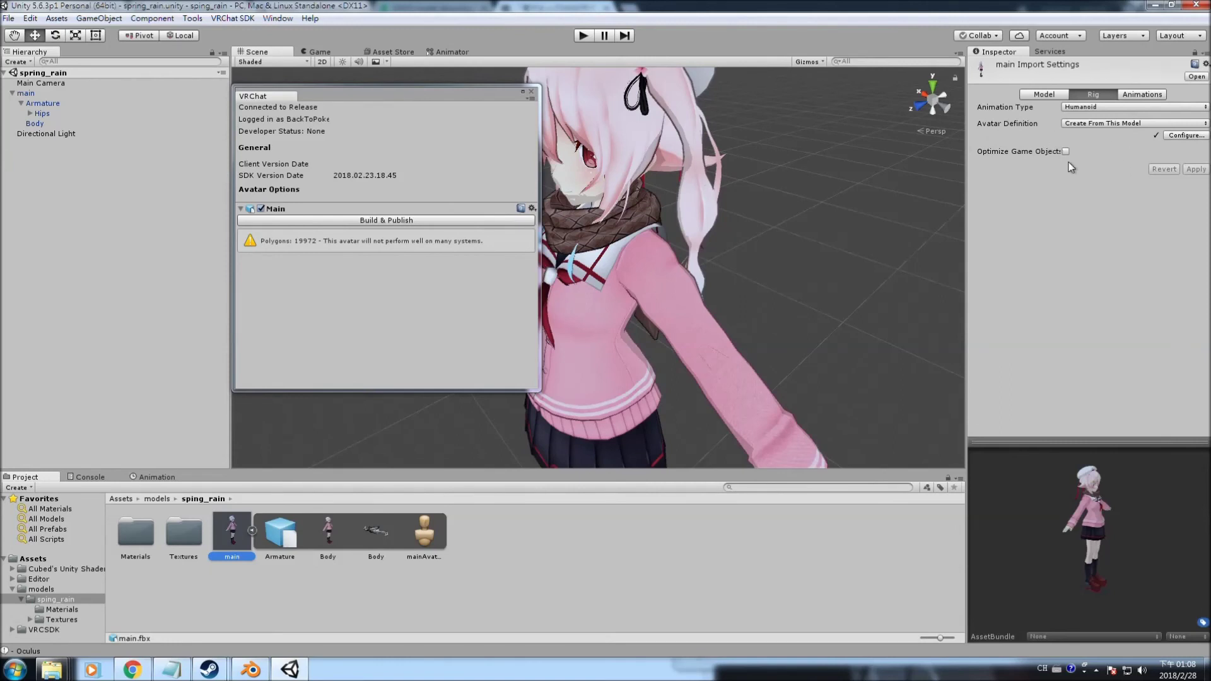
drag(368, 100, 216, 104)
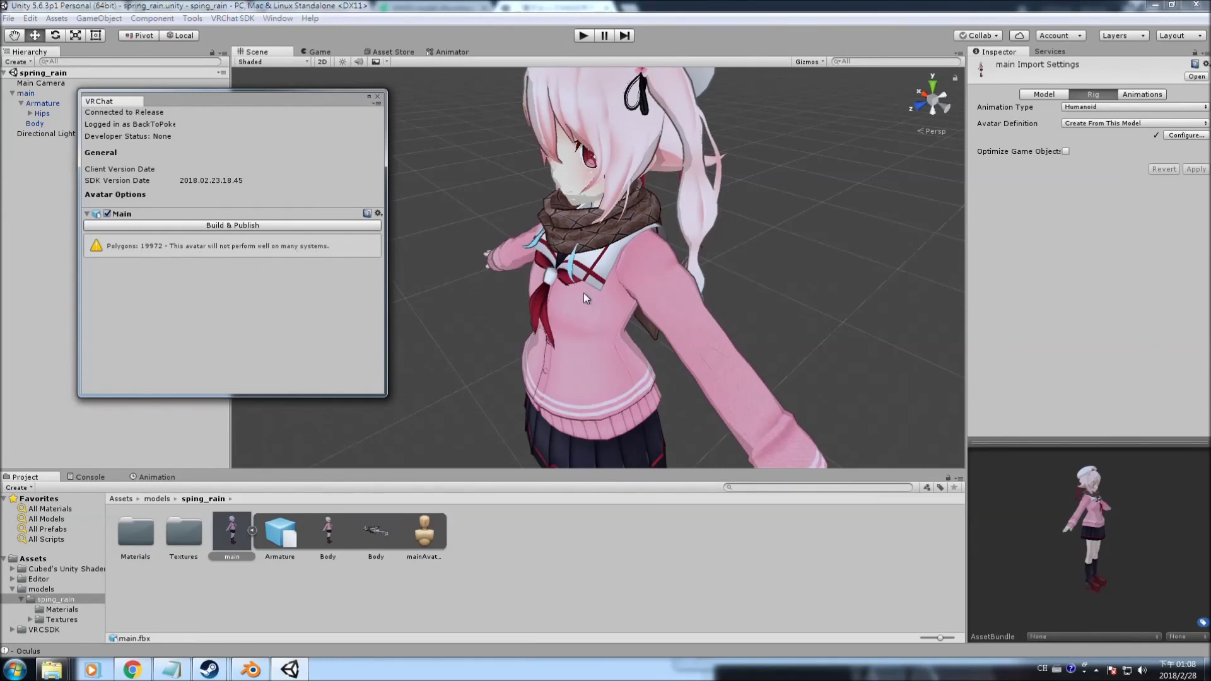
click(250, 668)
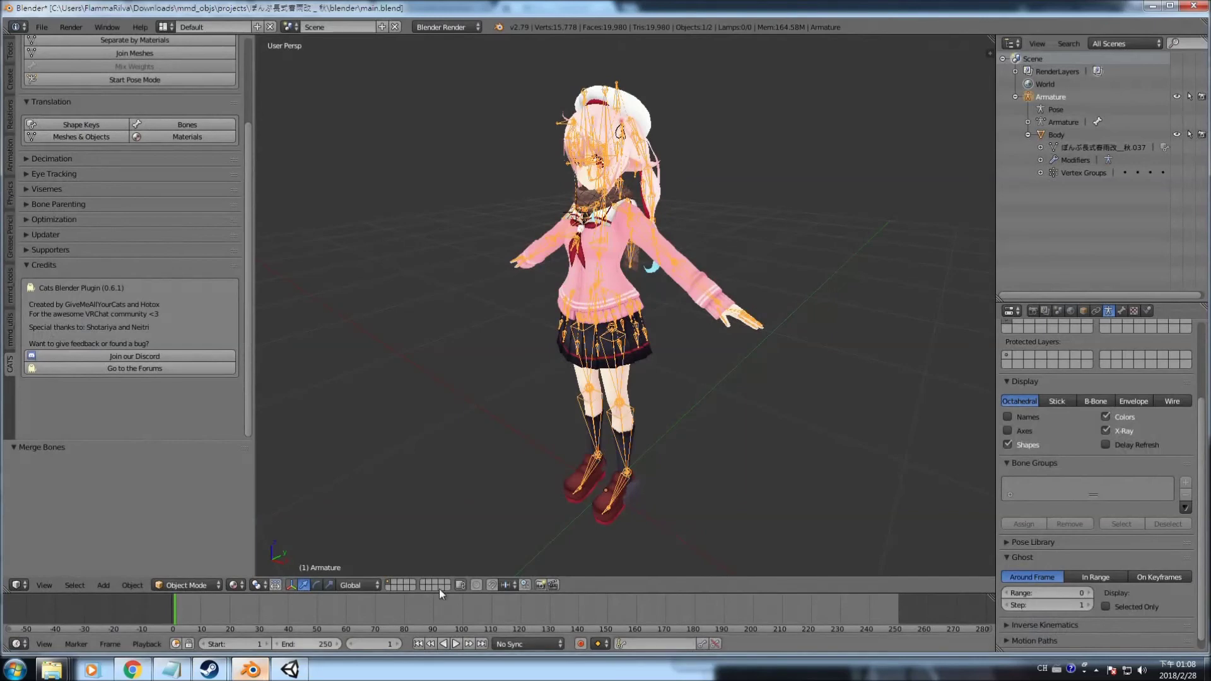
click(1152, 5)
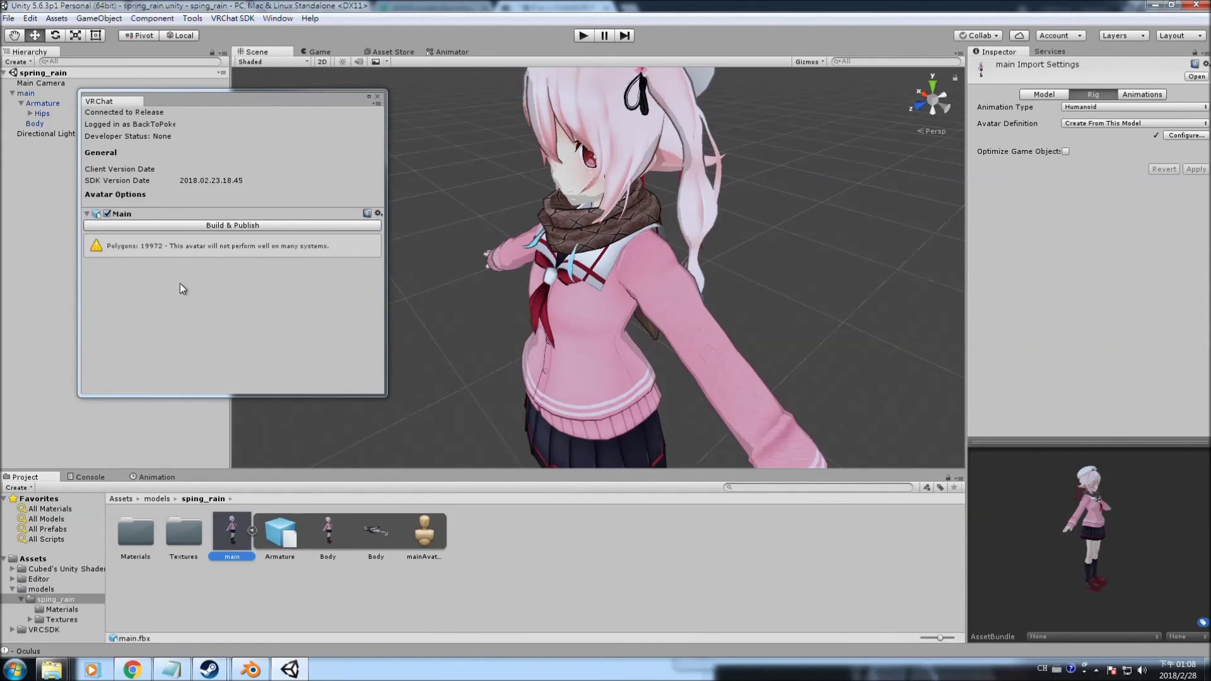
click(231, 226)
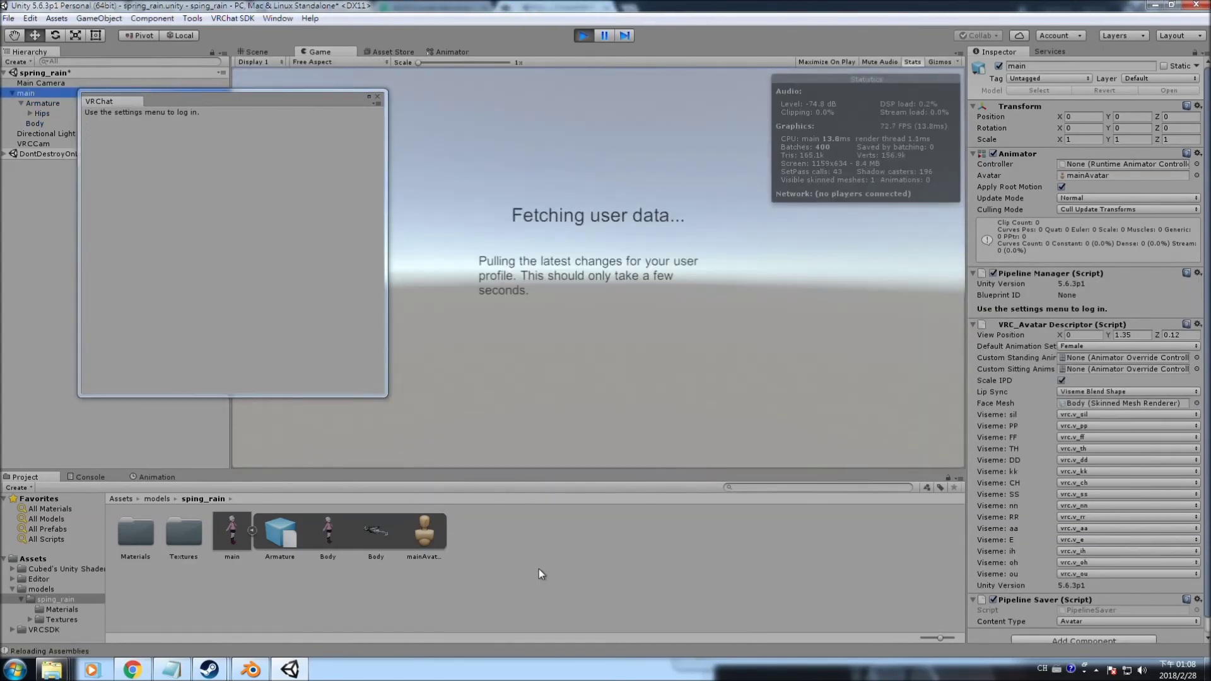
- Enter 'fans' as both the avatar name and description on the New Avatar form
drag(202, 99, 130, 106)
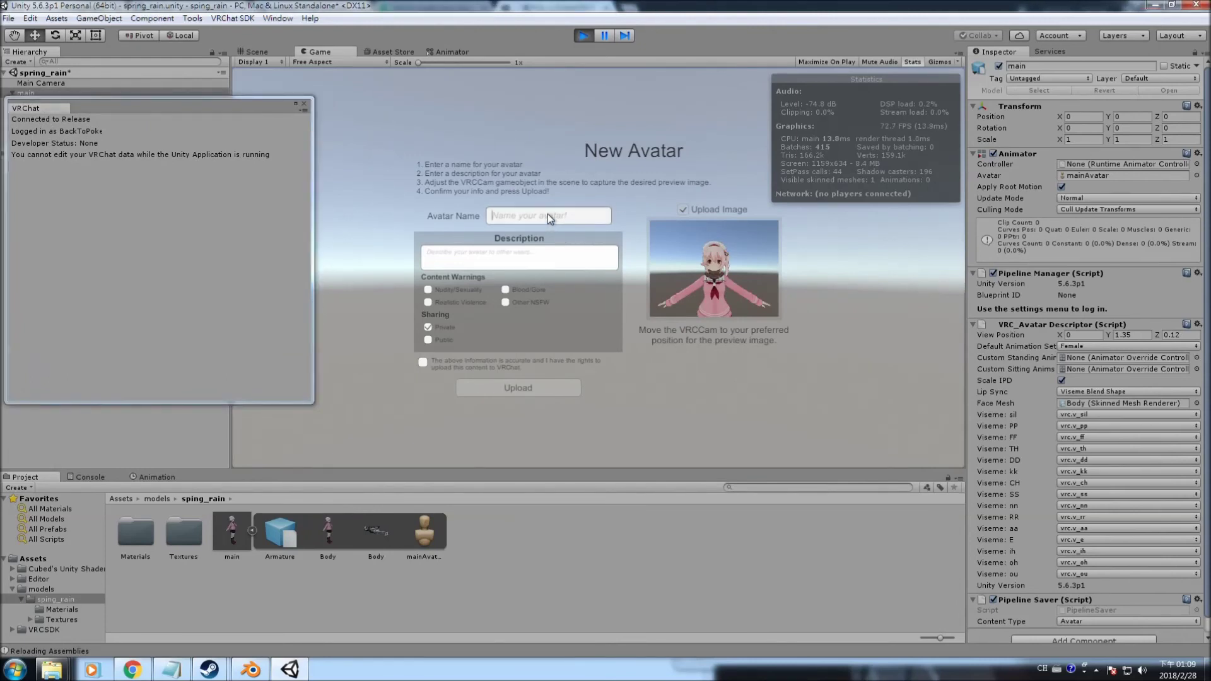
text(fans)
click(428, 339)
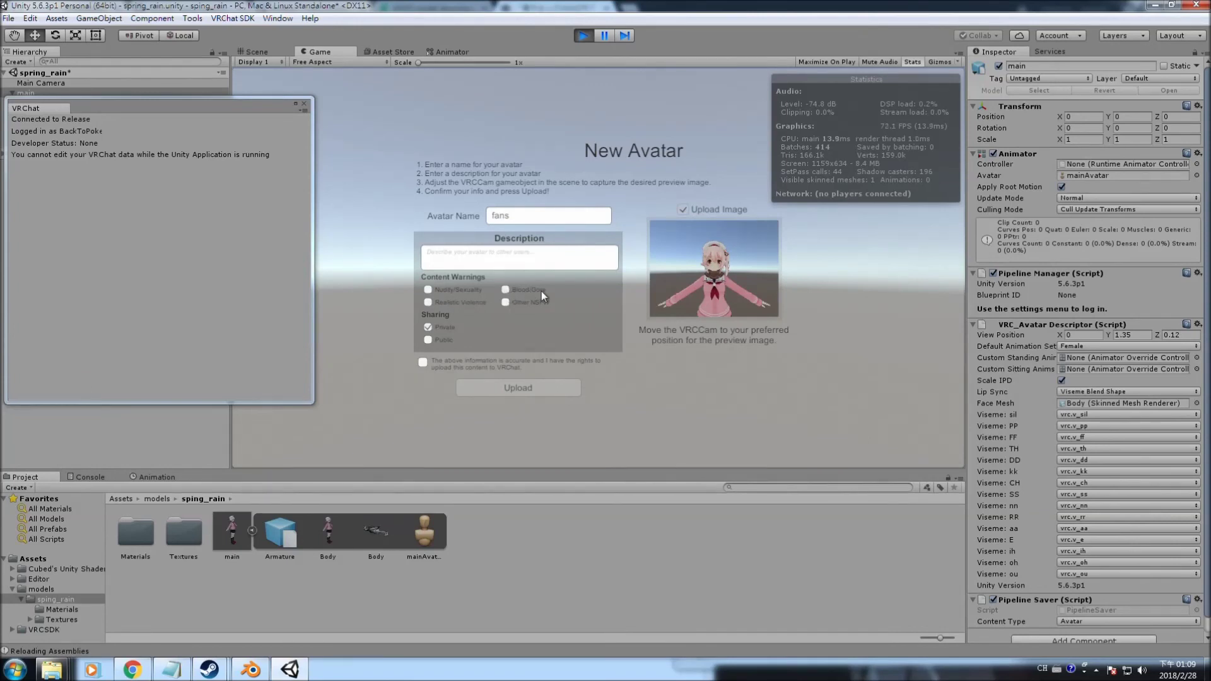
click(509, 256)
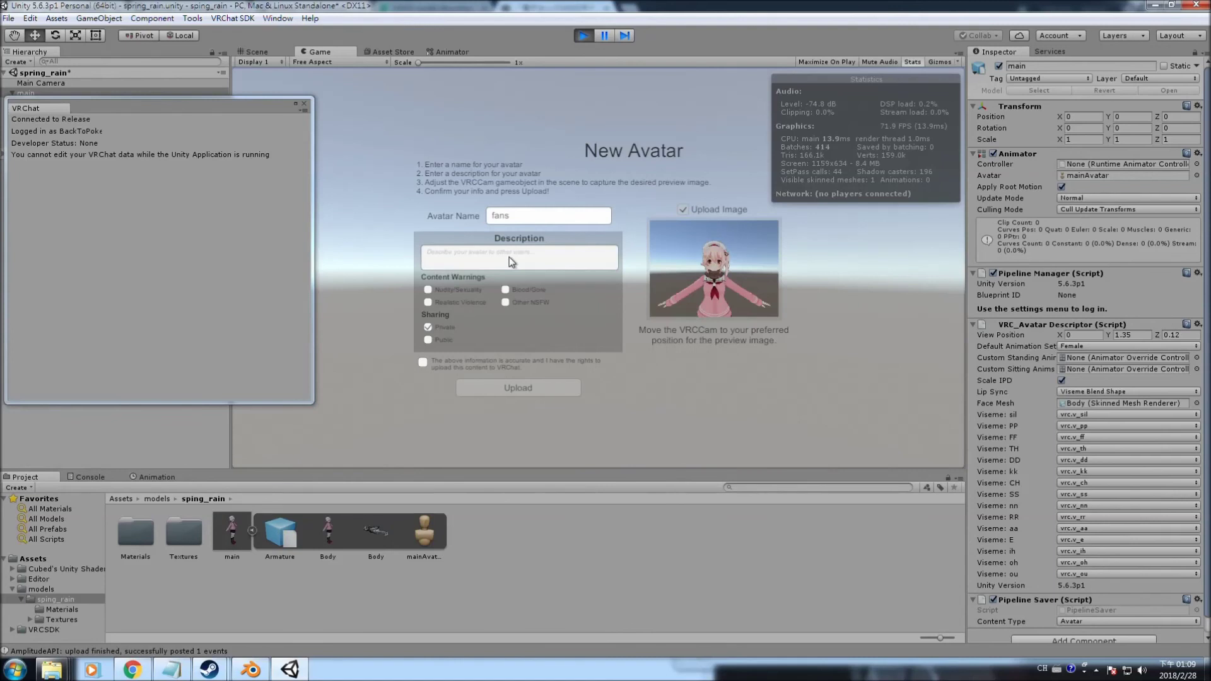
text(fans)
click(261, 51)
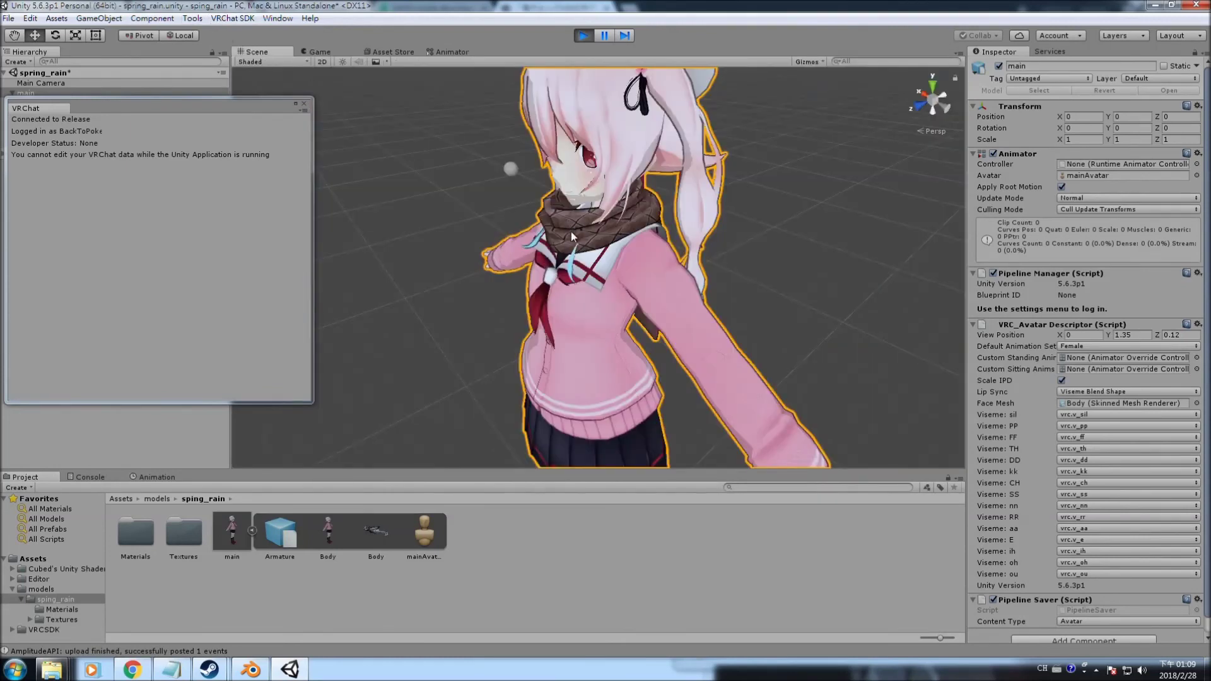
- Move and rotate the VRCCam preview camera to frame the avatar's face
middle_drag(570, 229, 637, 218)
scroll(637, 218, down, 5)
click(534, 293)
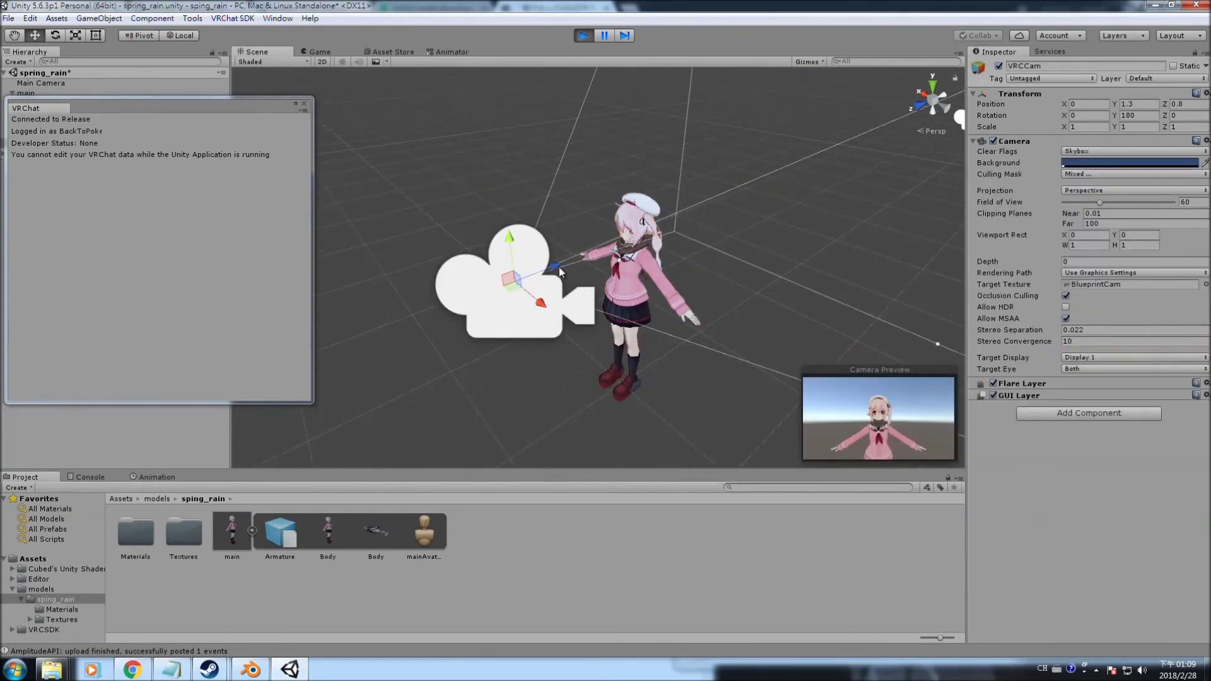
drag(558, 270, 611, 252)
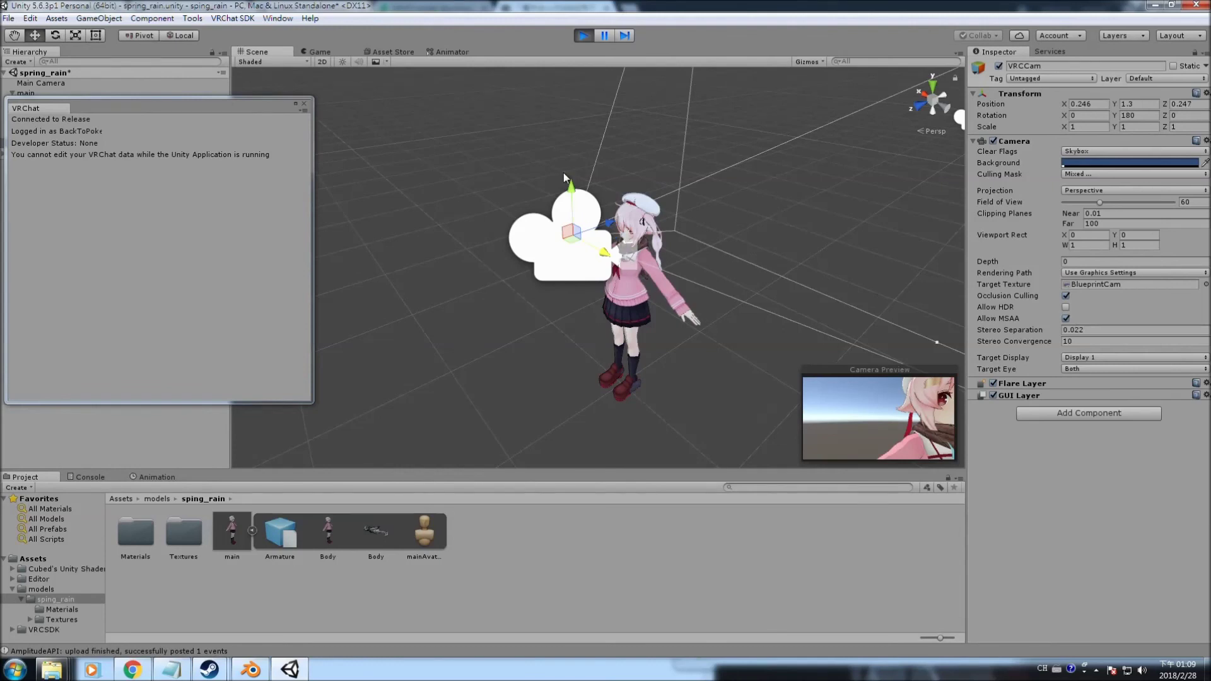
mouse_move(610, 256)
mouse_down()
mouse_move(627, 274)
mouse_move(595, 247)
mouse_up()
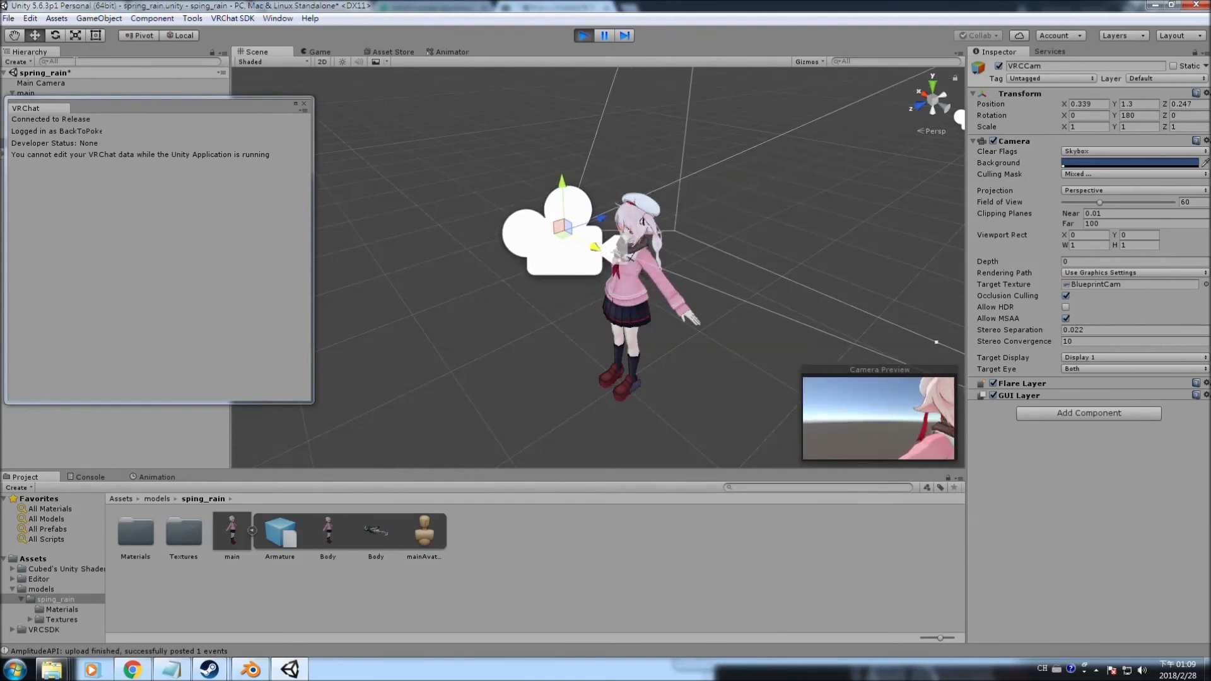
click(55, 35)
drag(566, 255, 634, 234)
key(w)
drag(589, 195, 585, 184)
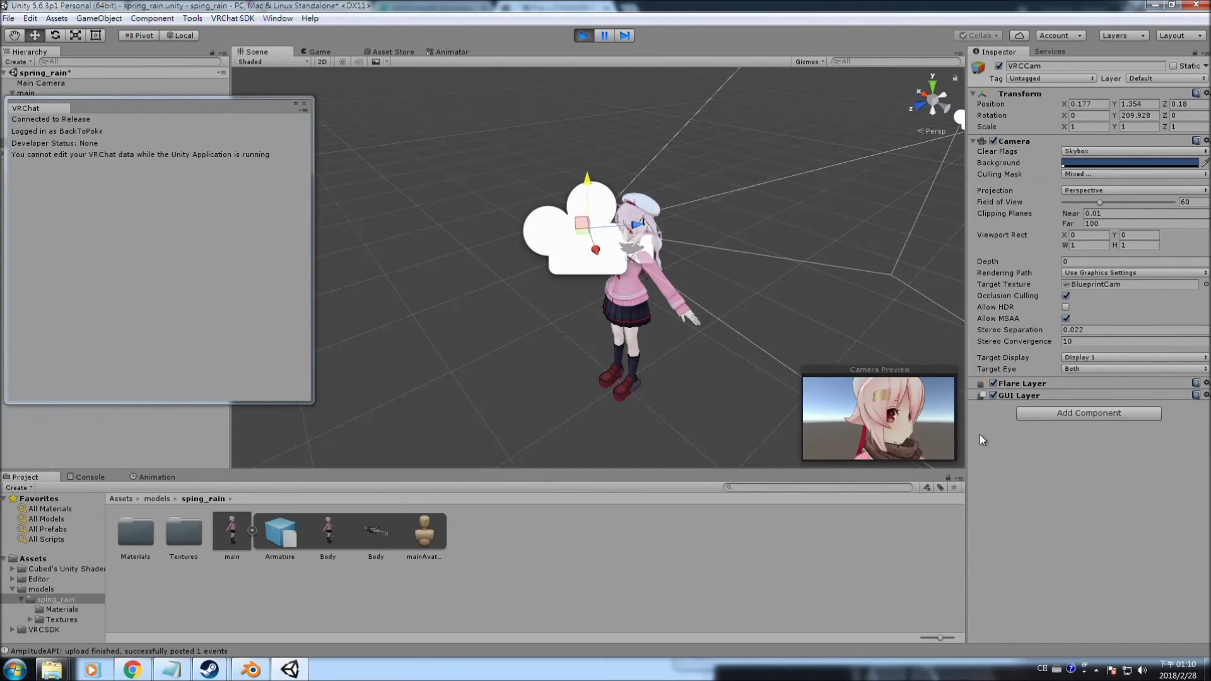
- Give VRCCam a solid pink background colour (AE5678, red raised to 174)
click(1089, 152)
click(1103, 180)
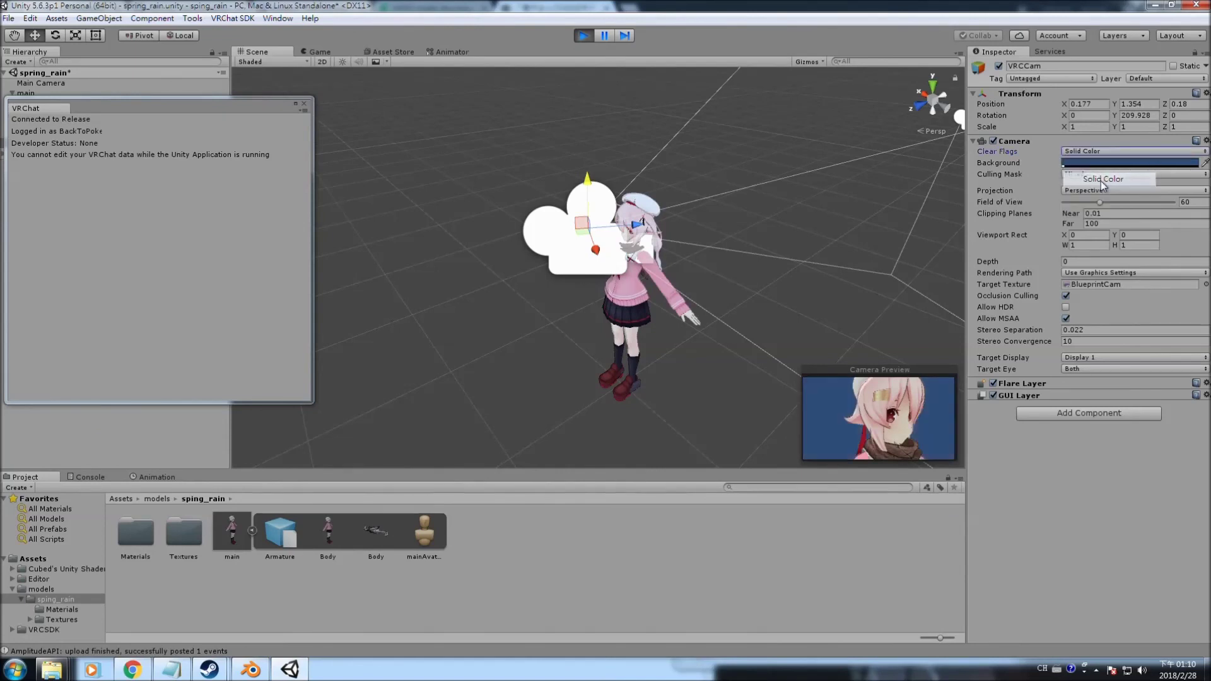
click(1105, 163)
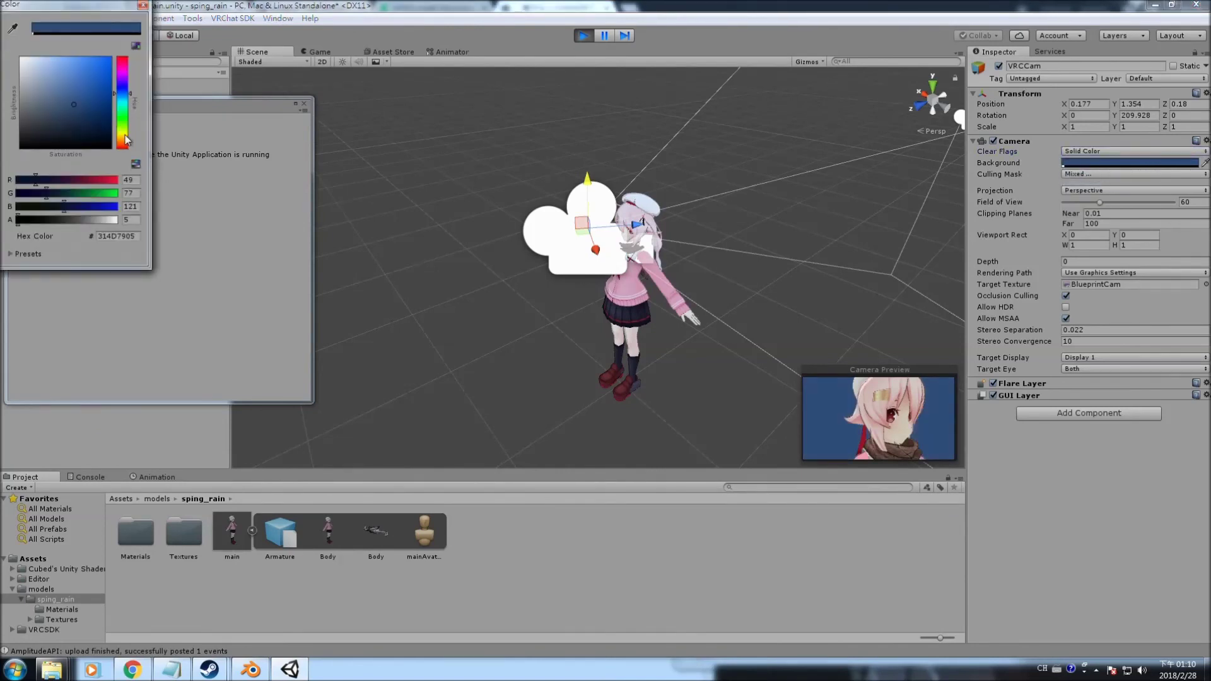
click(62, 105)
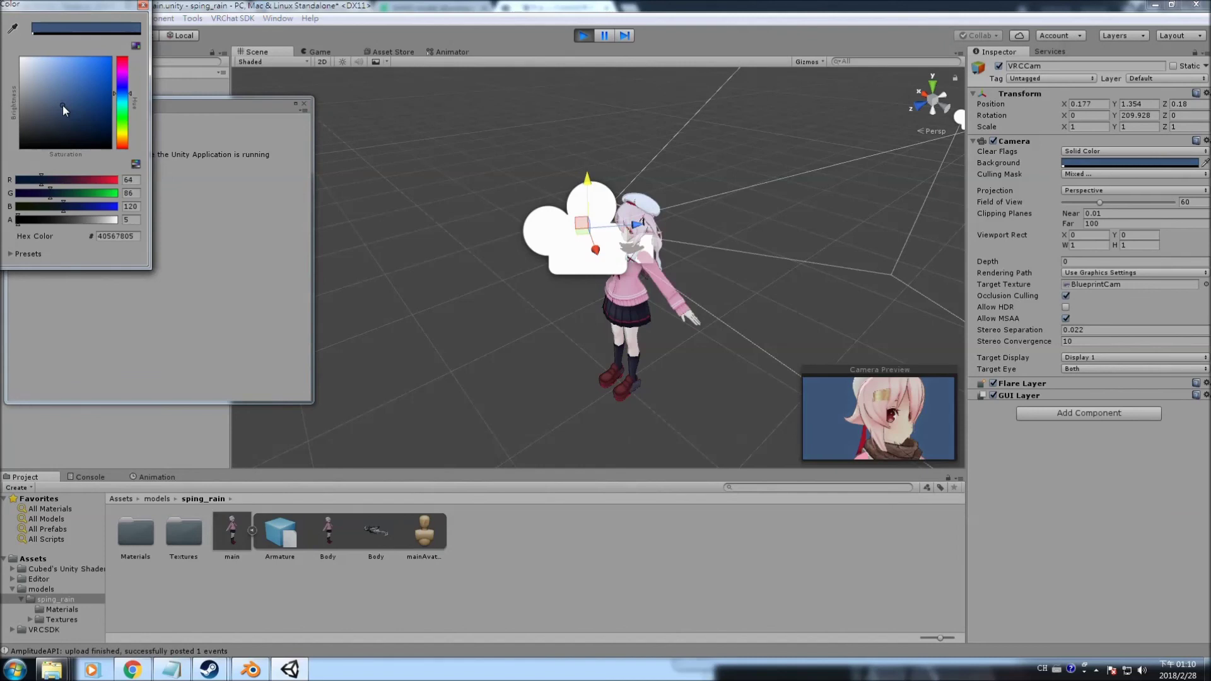
drag(39, 178, 85, 183)
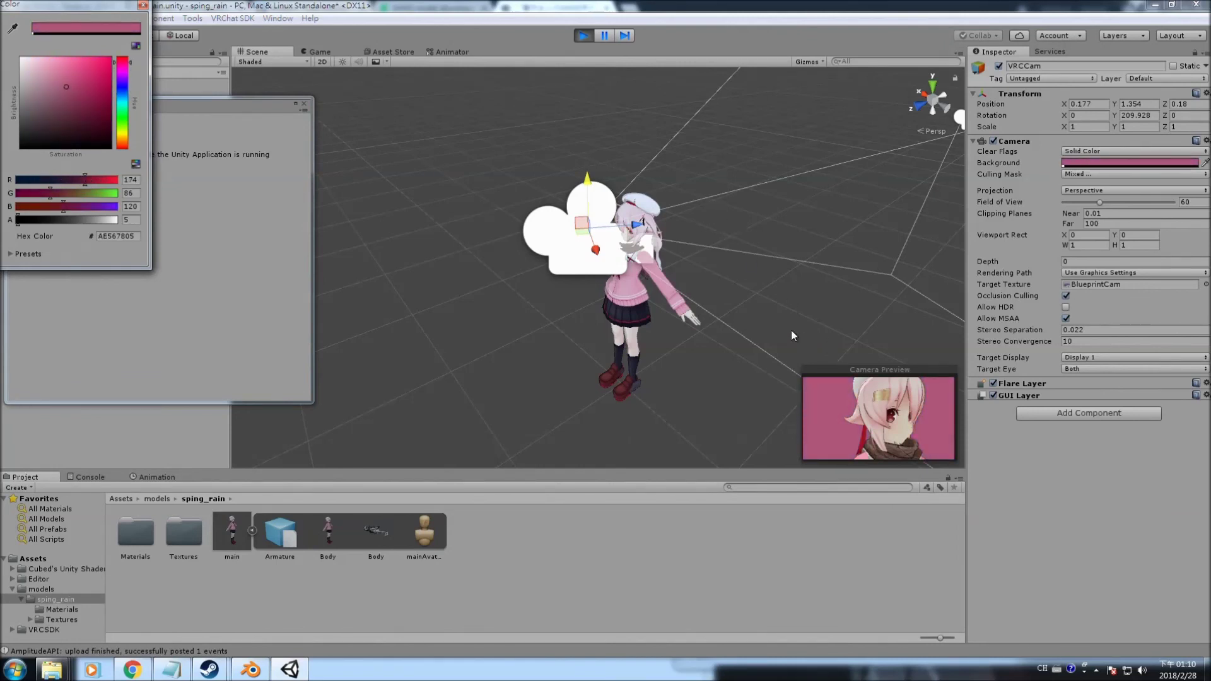
click(324, 50)
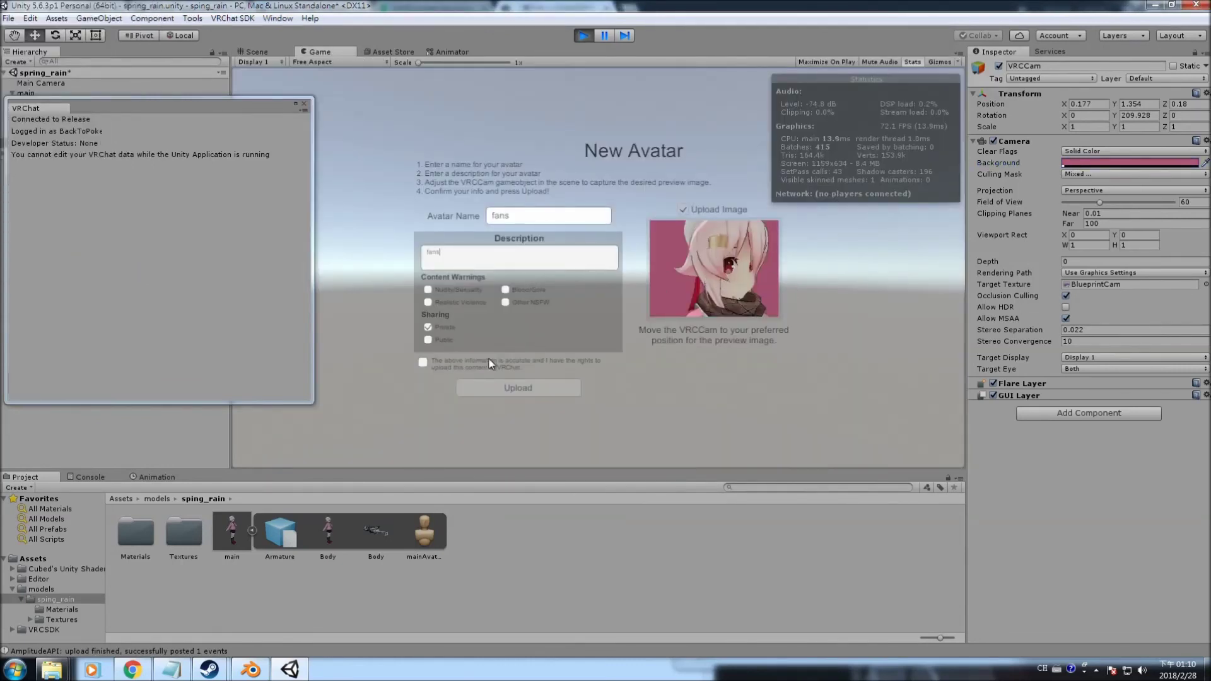
- Confirm the content rights, upload the 'fans' avatar, and dismiss the Update Complete message
click(422, 363)
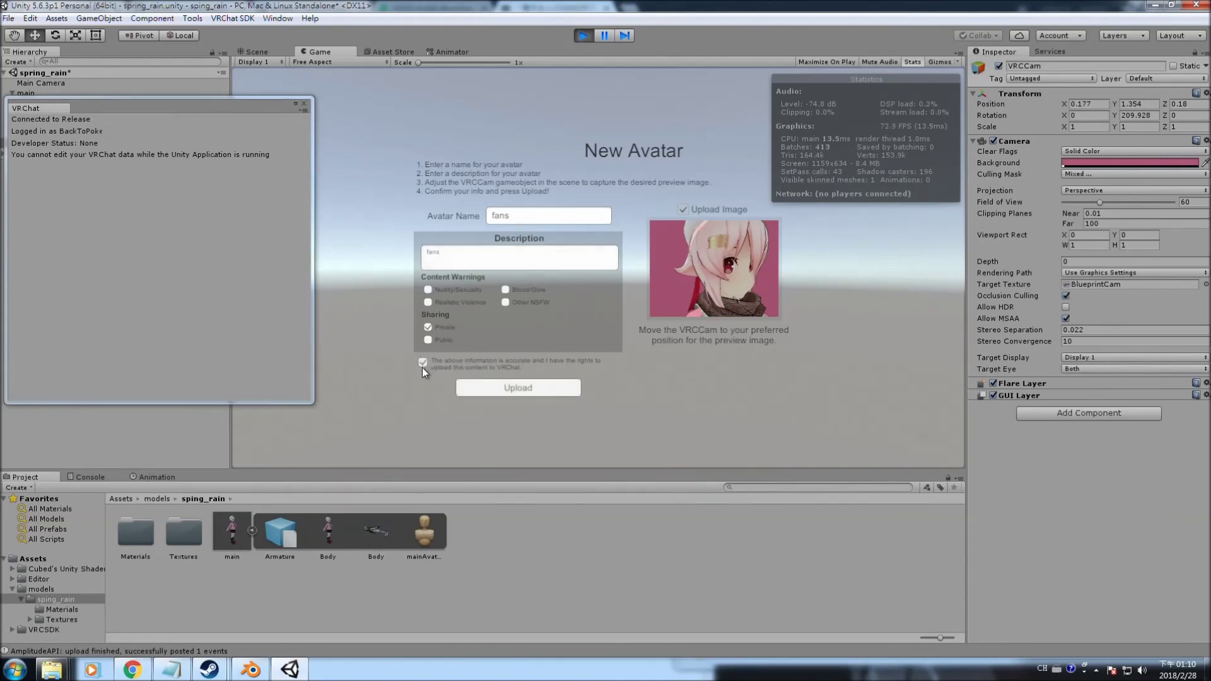
click(506, 392)
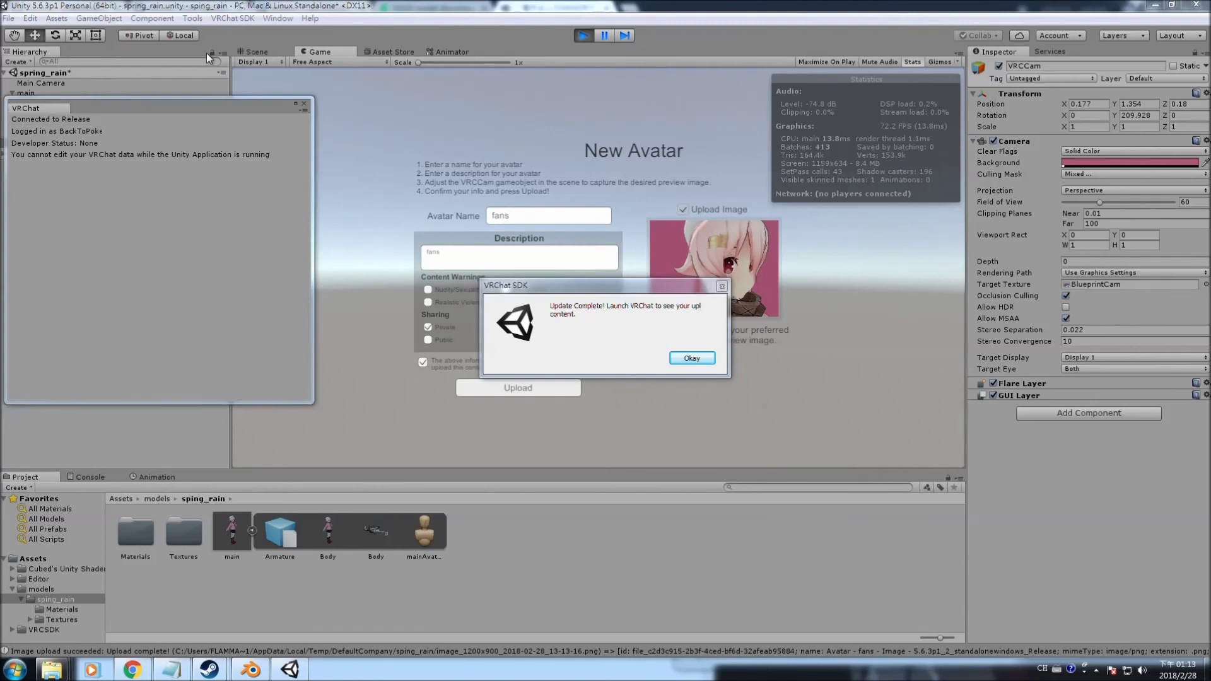
click(692, 359)
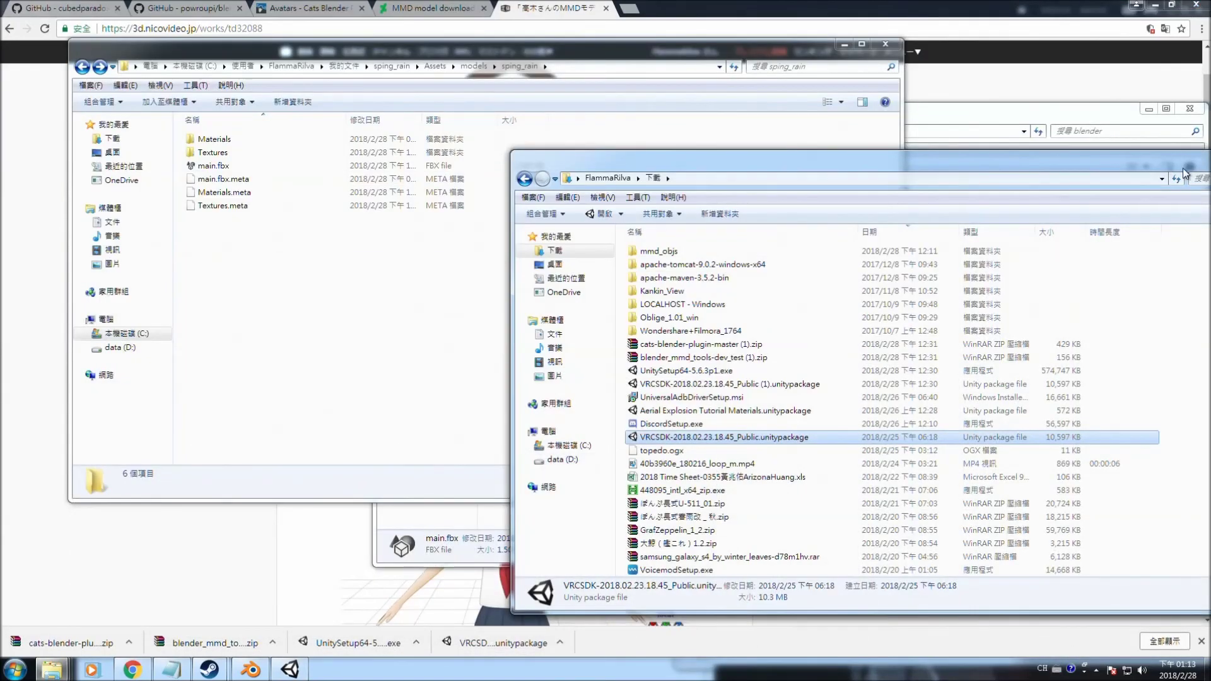
- Launch Steam from the desktop, go to VRChat in the Library, and bring the game window forward
key(super+d)
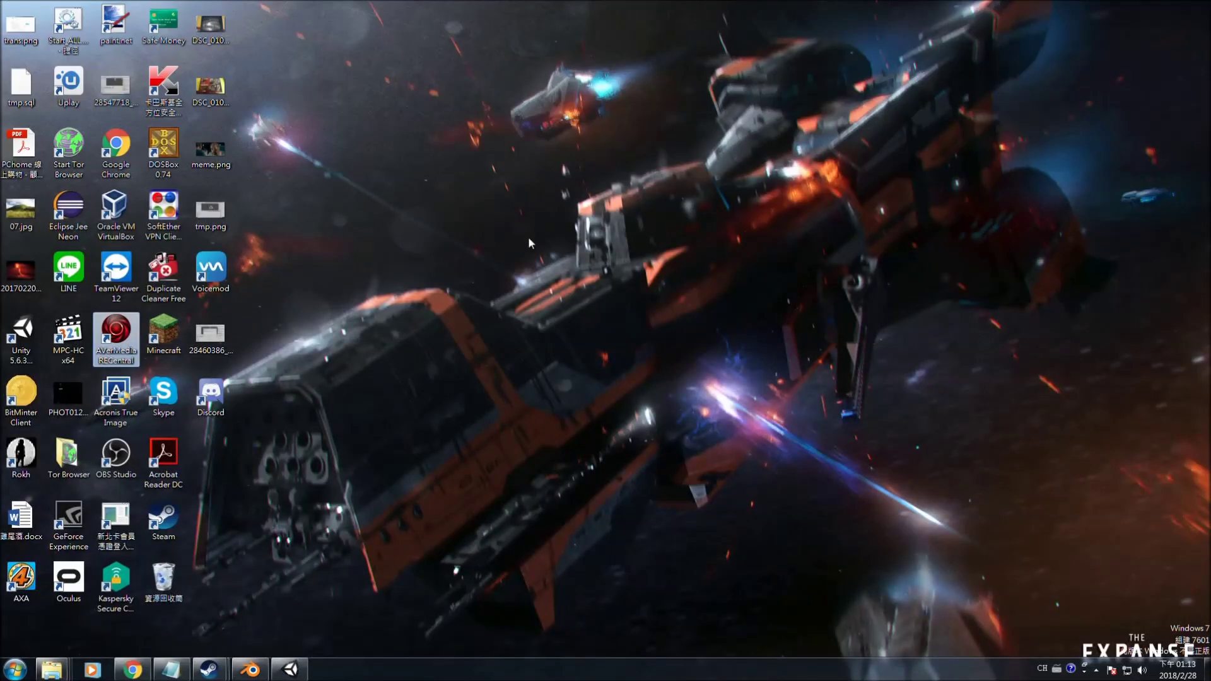
double_click(163, 520)
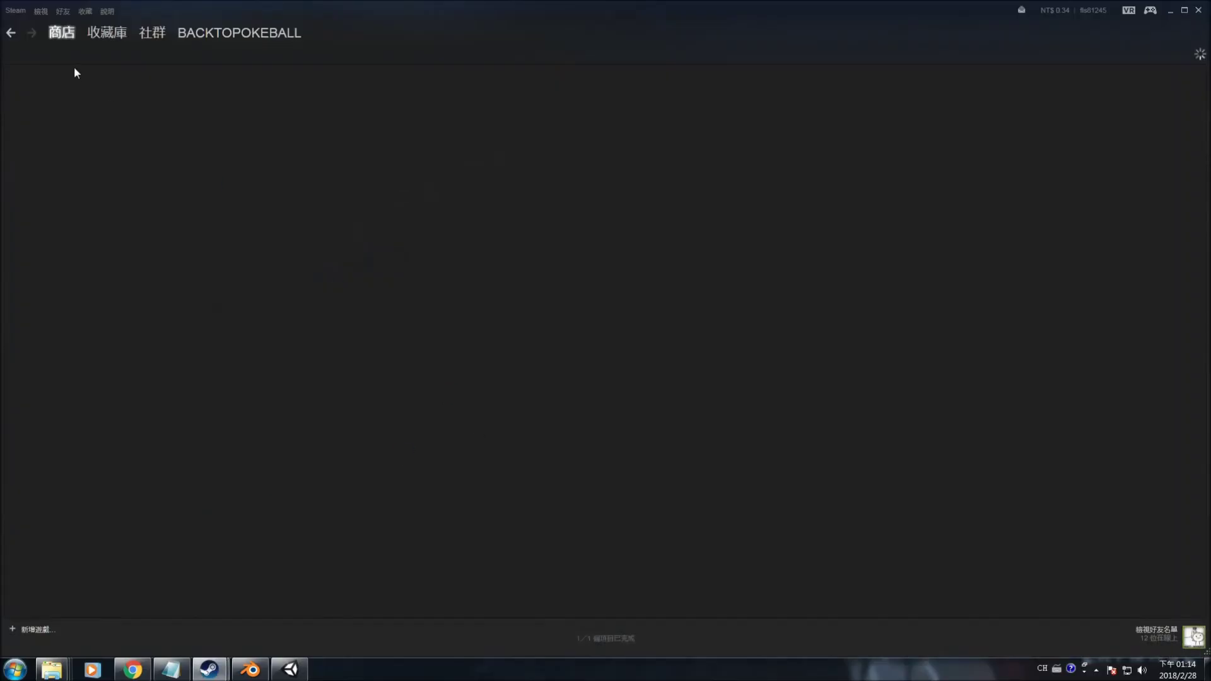
click(108, 36)
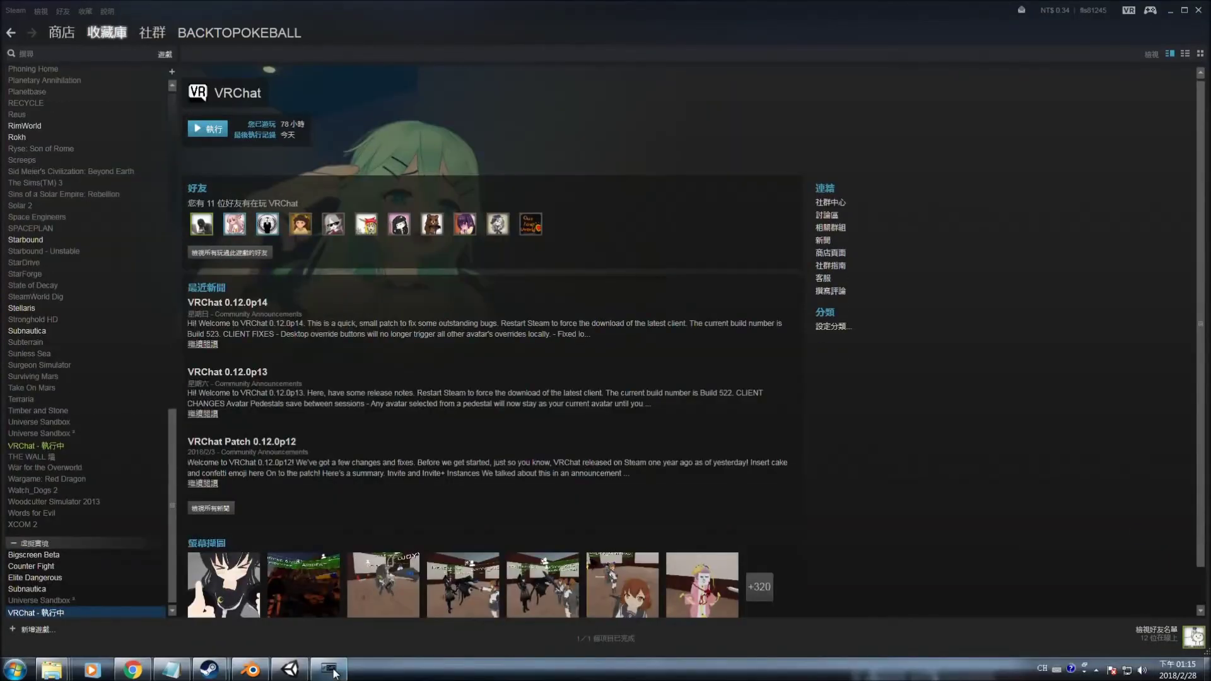
click(334, 672)
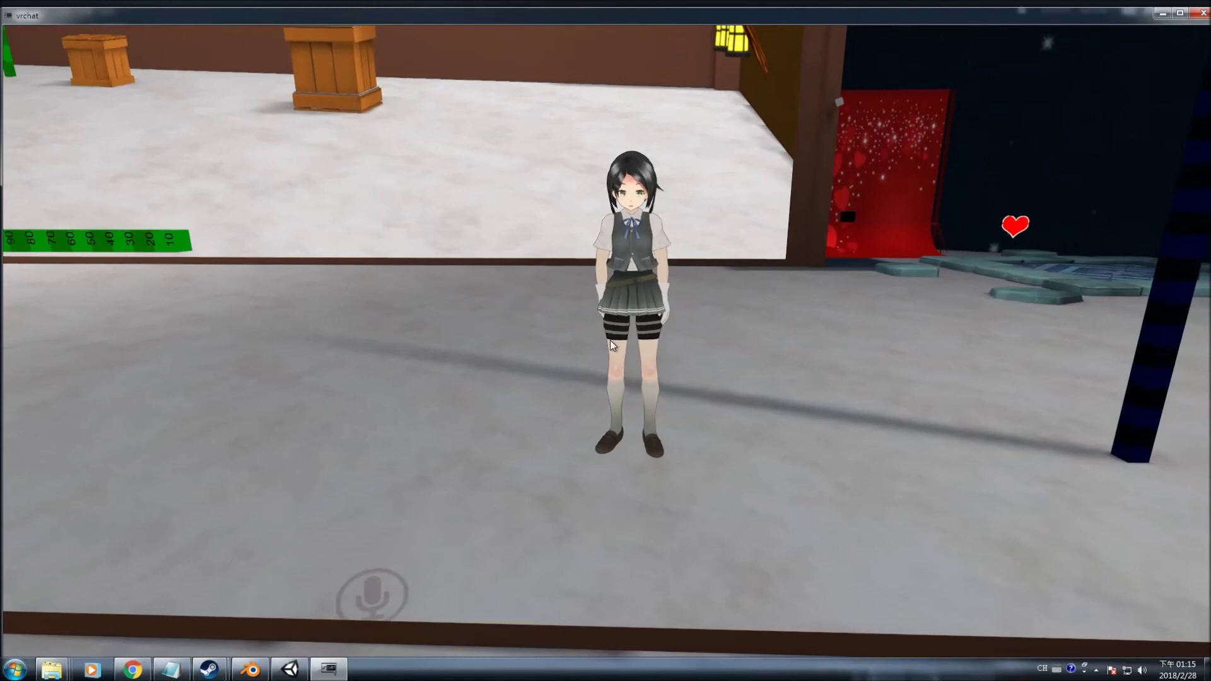
- Switch to the personal 'fans' avatar from VRChat's quick menu Avatar page
key(Escape)
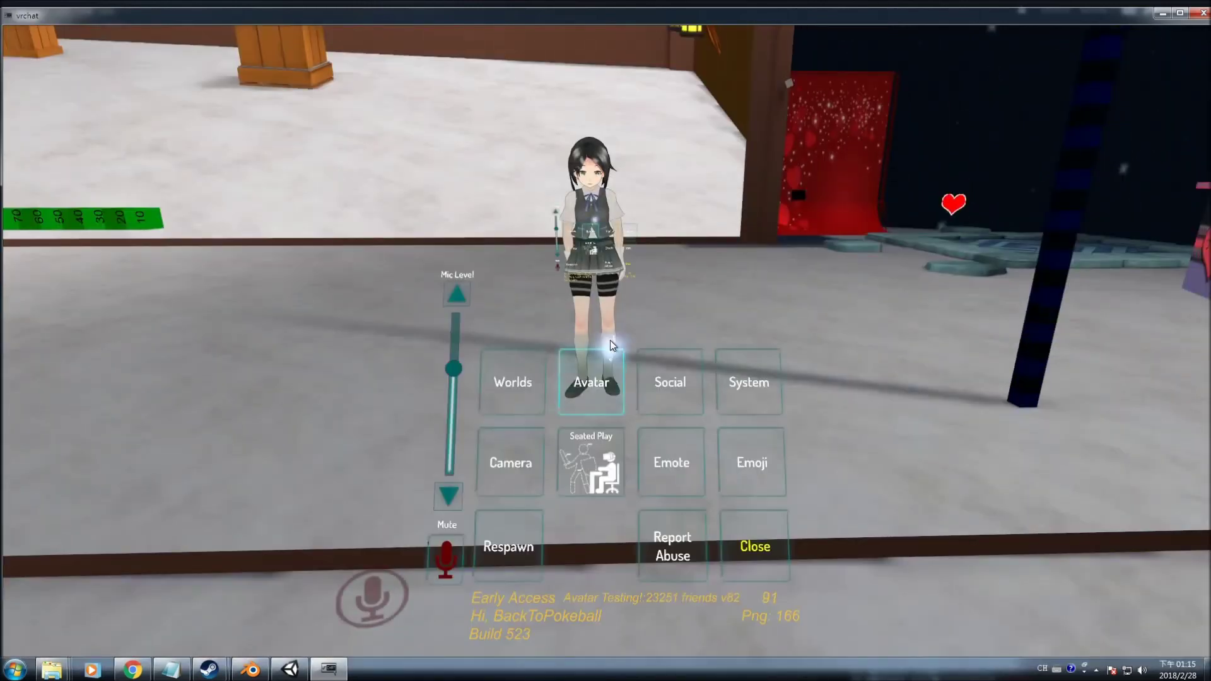
click(608, 351)
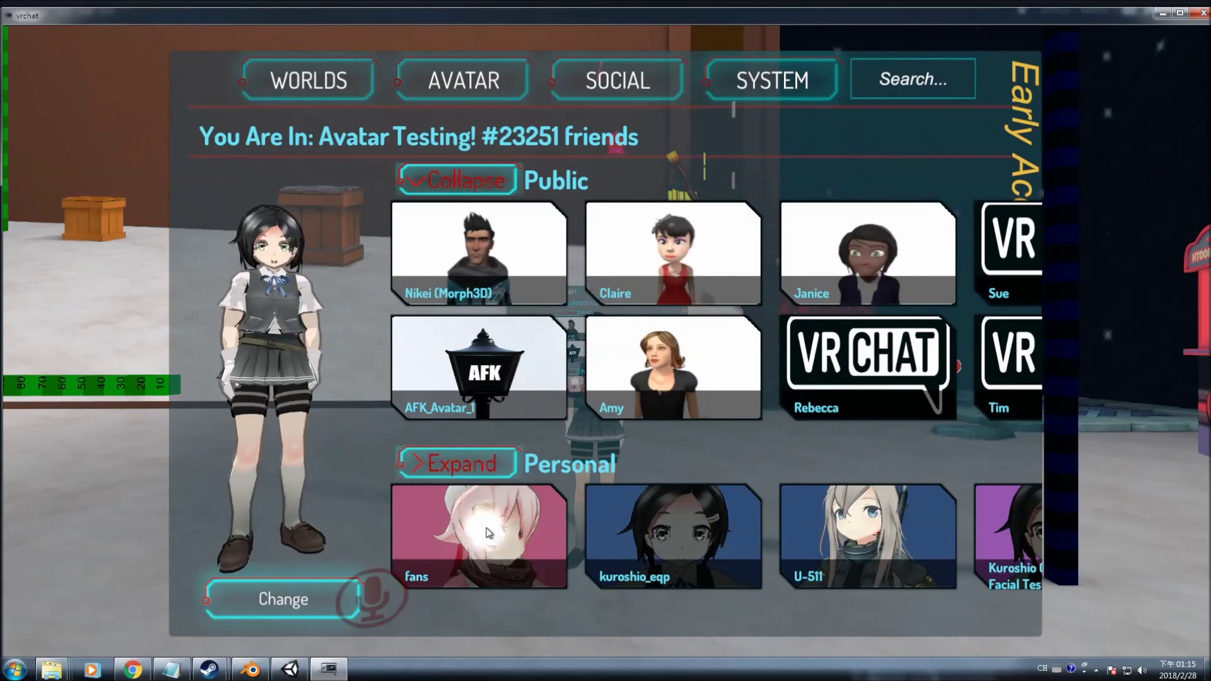
click(492, 546)
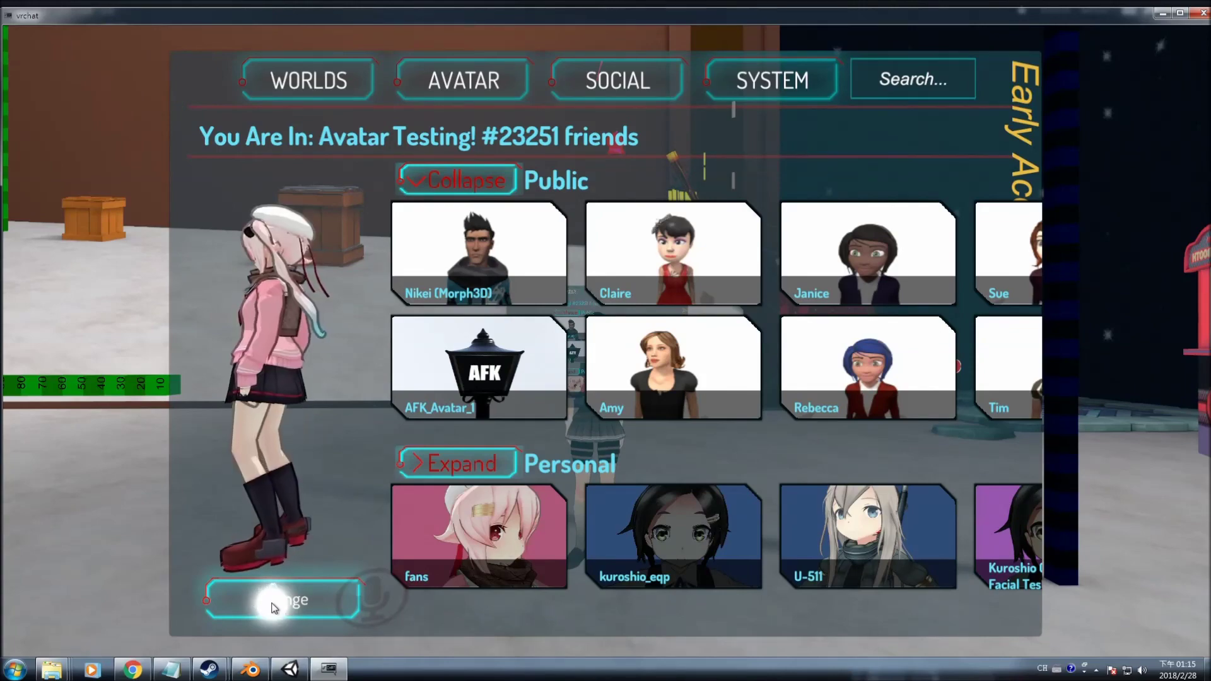
click(273, 608)
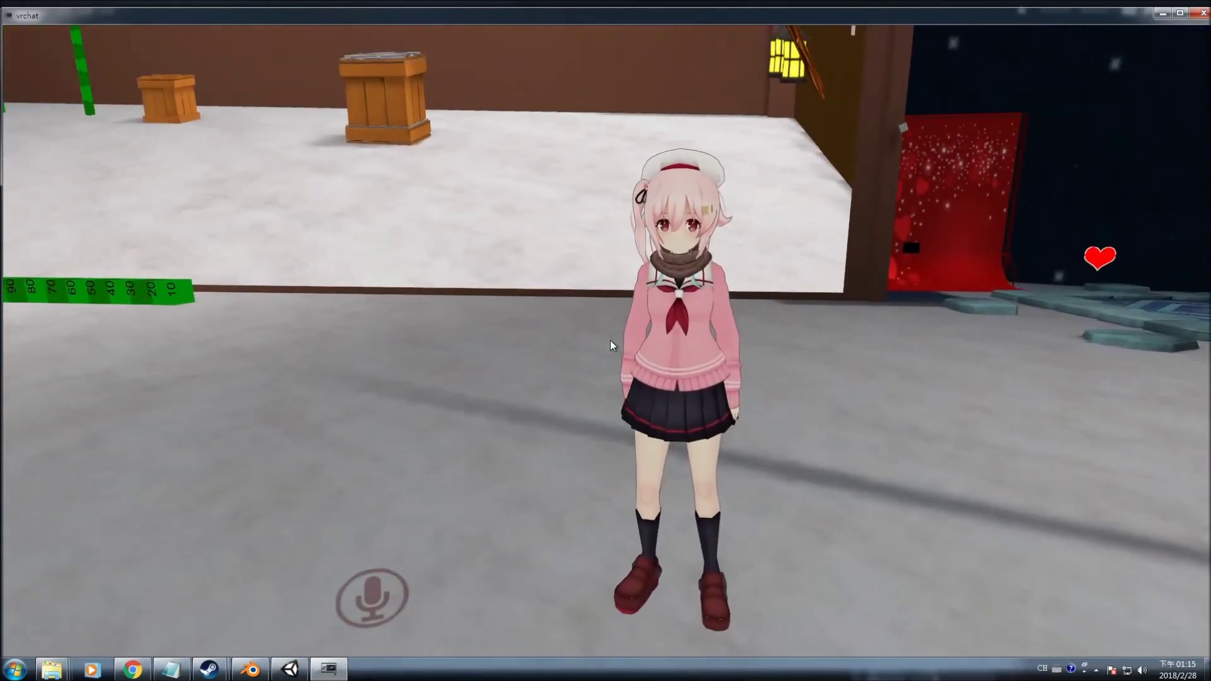
- Walk toward and away from the pink-haired fans avatar to inspect it from several angles
key(w)
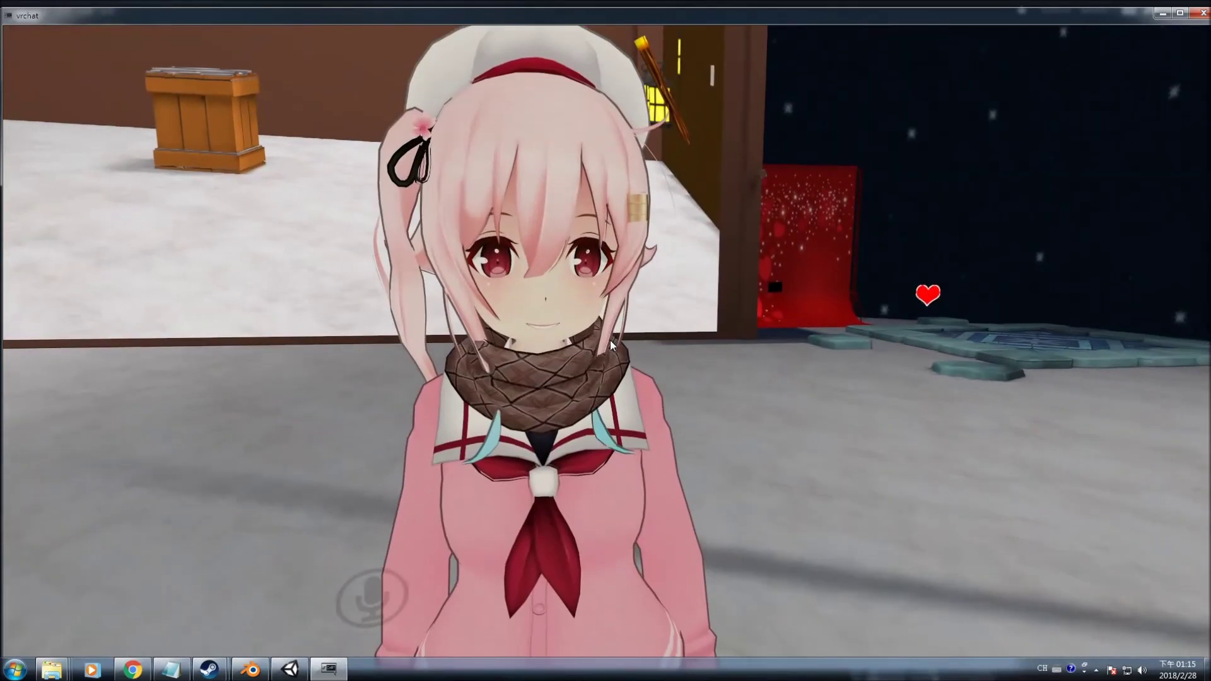
key(s)
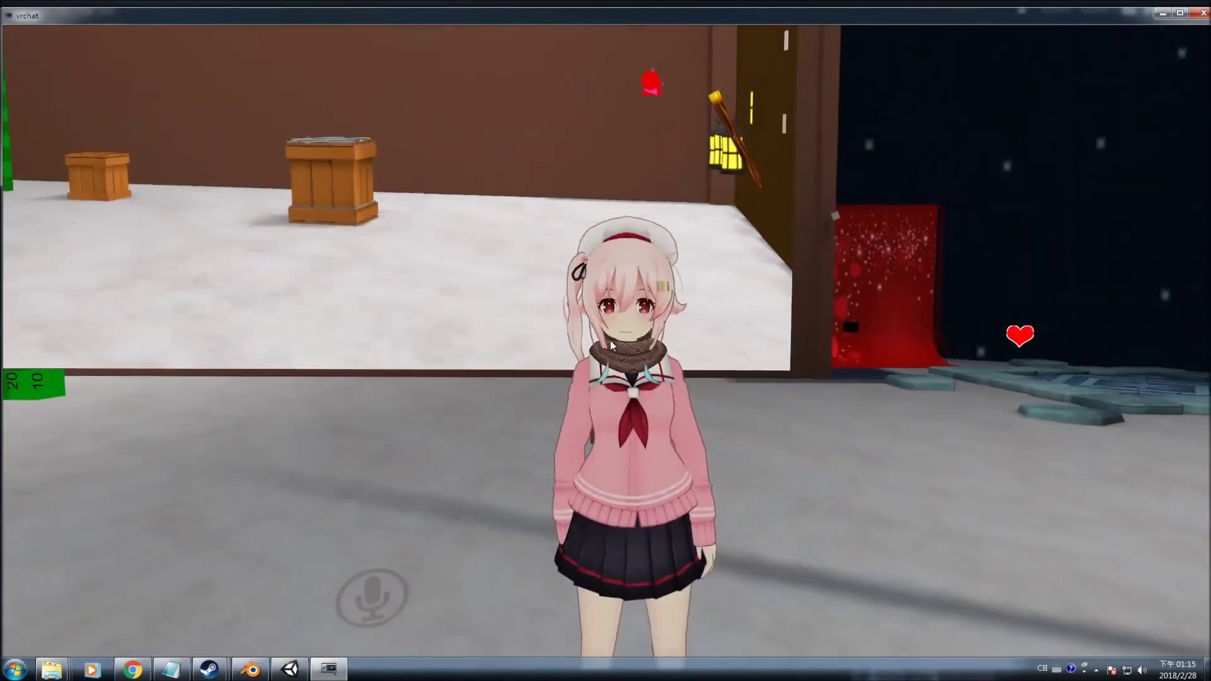
key(w)
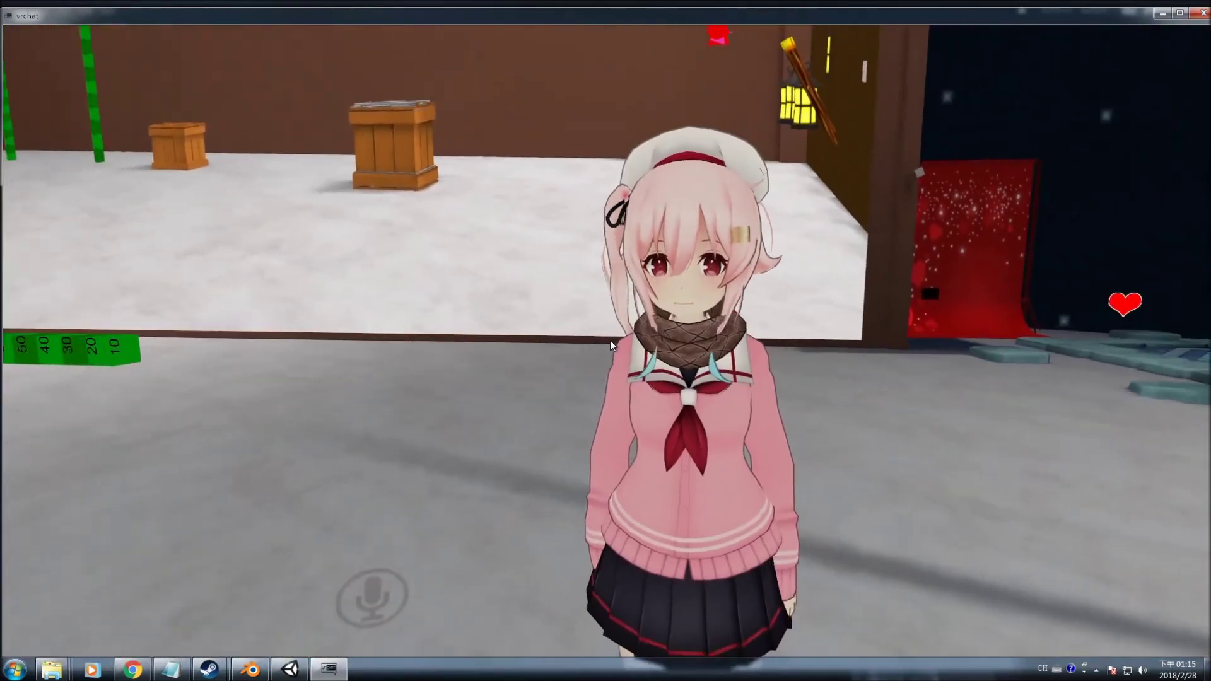
key(s)
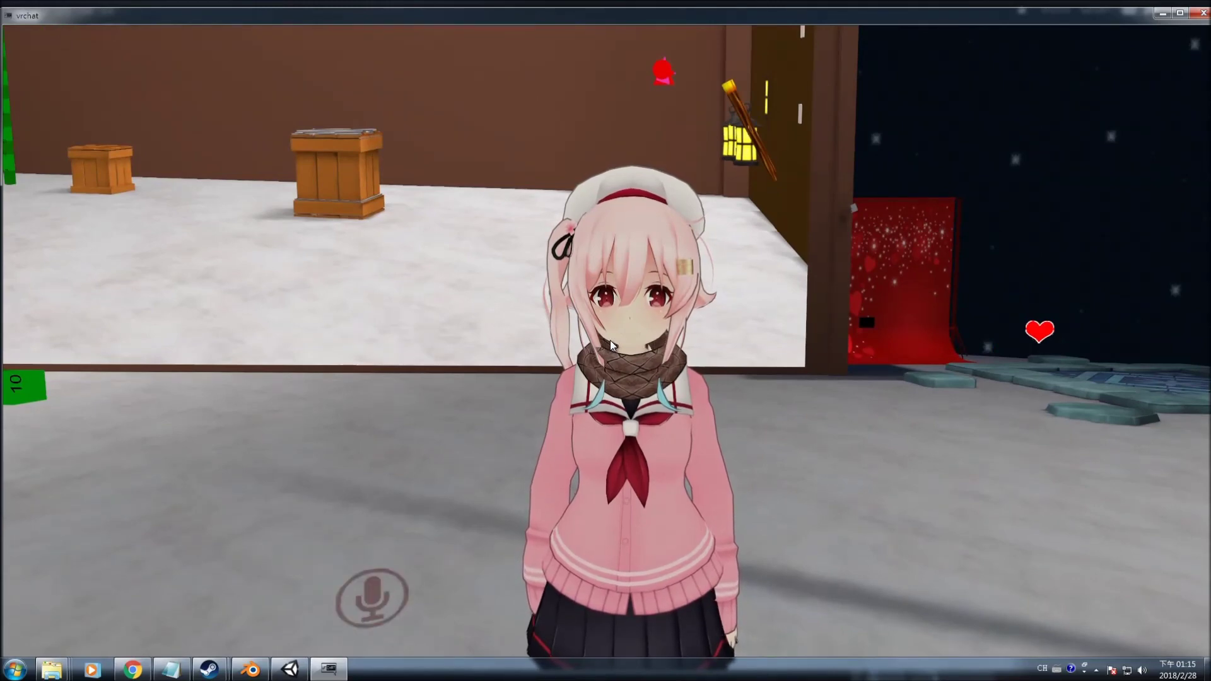
key(s)
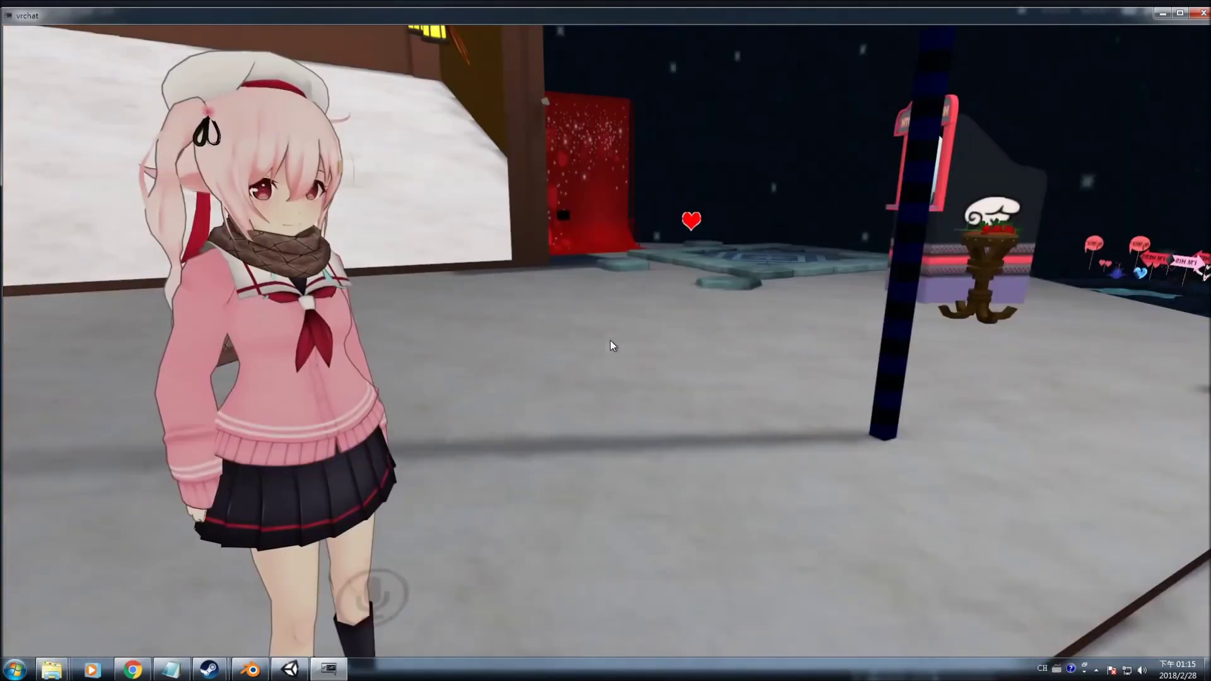
key(w)
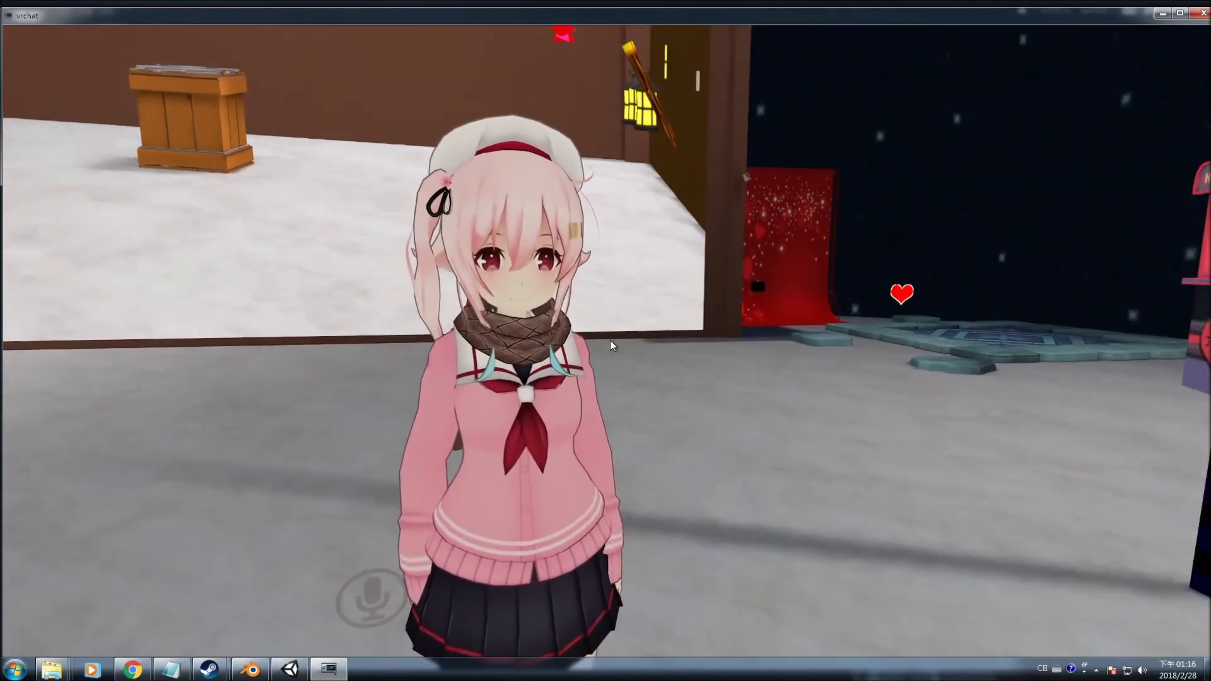
key(w)
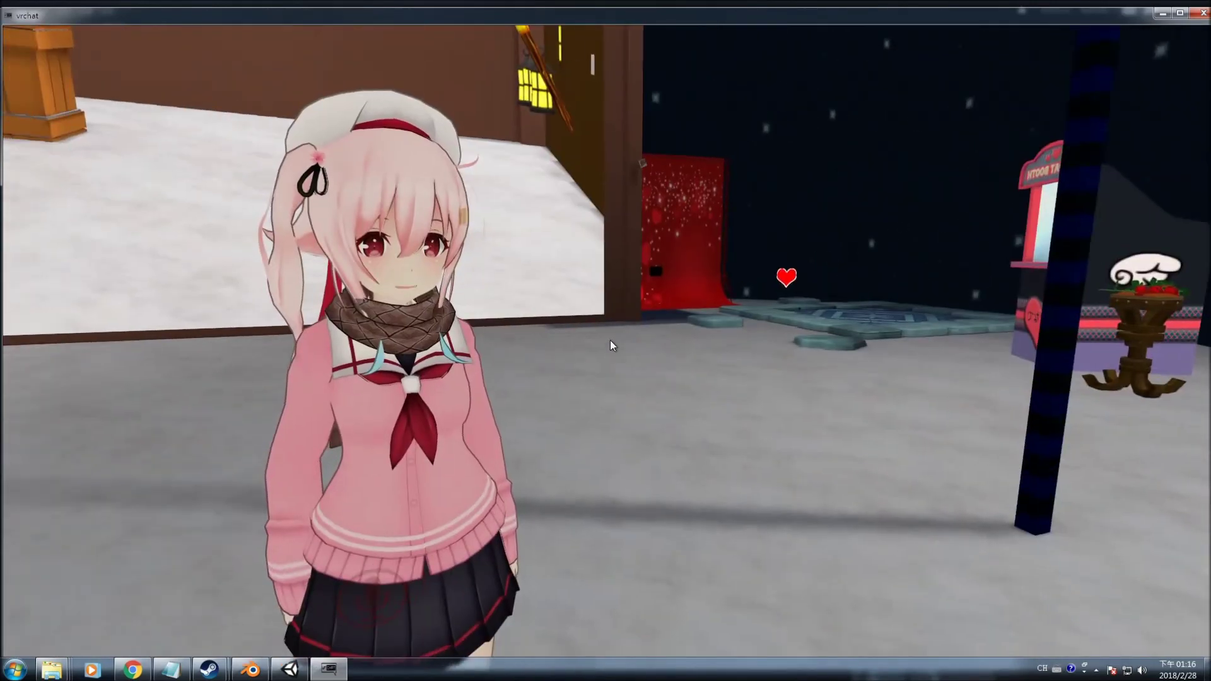